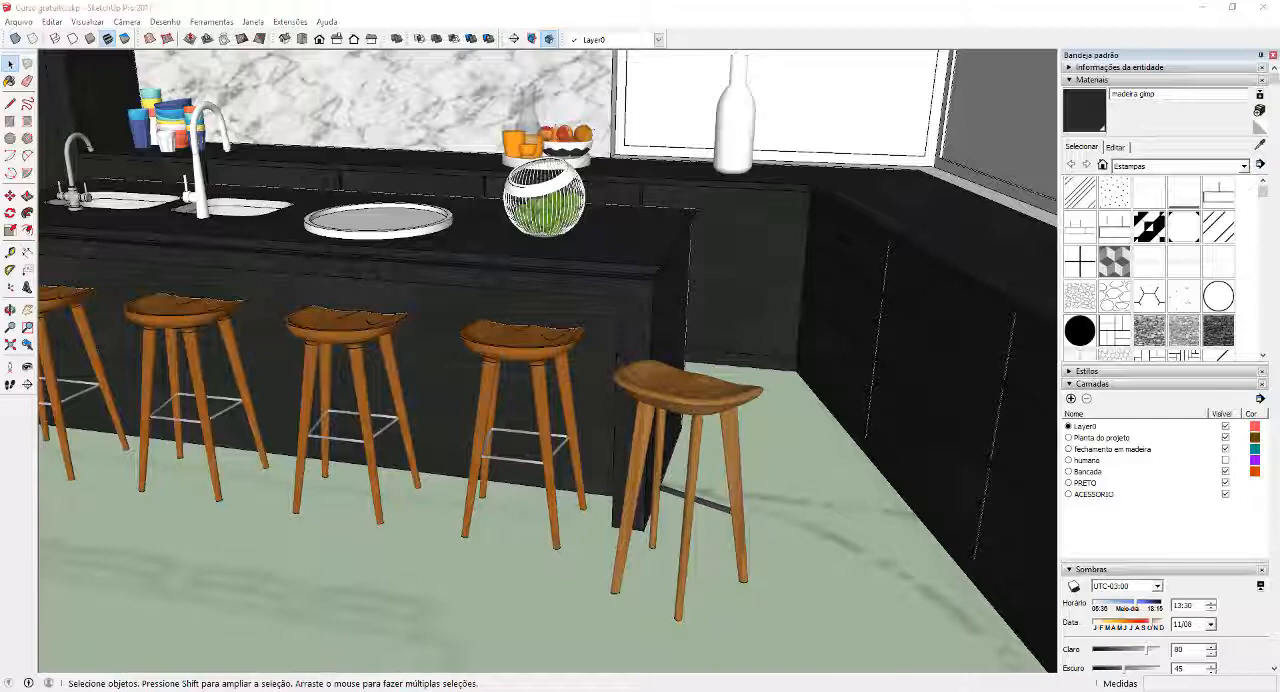
# Examine the island, stools and cabinets of the kitchen model from several angles and compare them with the reference photo
pyautogui.scroll(-3, 779, 374)
pyautogui.moveTo(610, 422); pyautogui.dragTo(825, 356, button='middle')
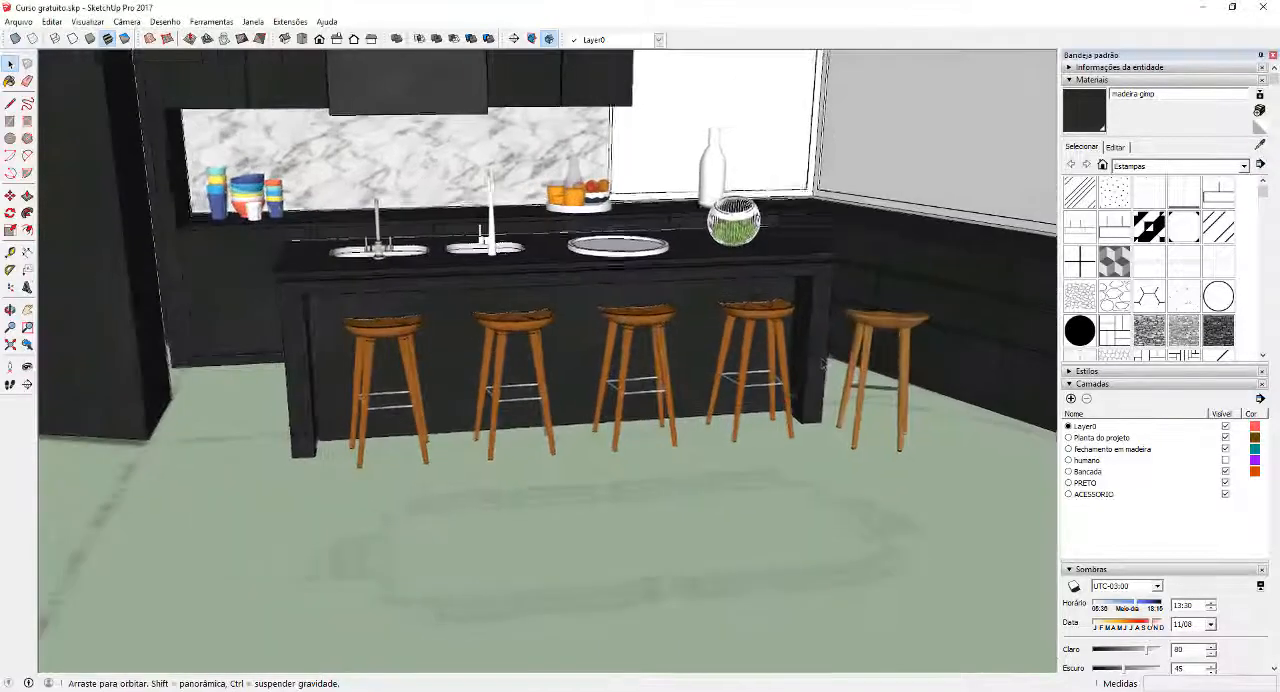
pyautogui.scroll(5, 826, 360)
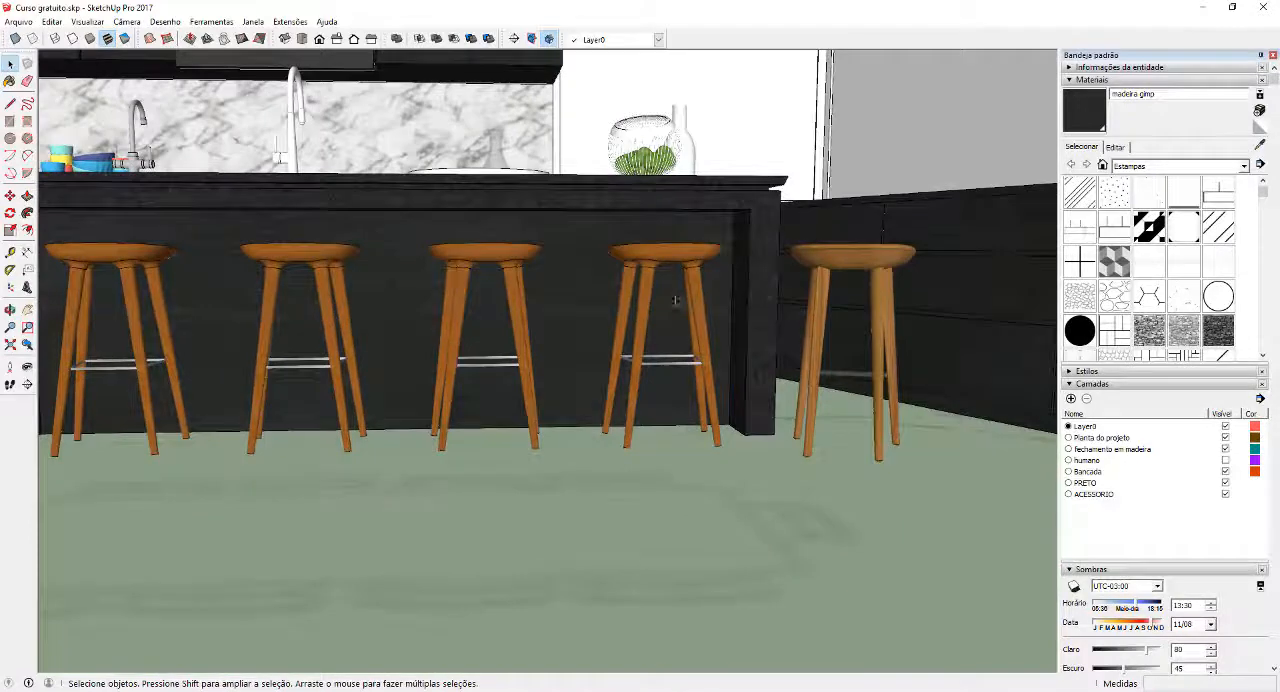
pyautogui.moveTo(676, 300); pyautogui.dragTo(870, 290, button='middle')
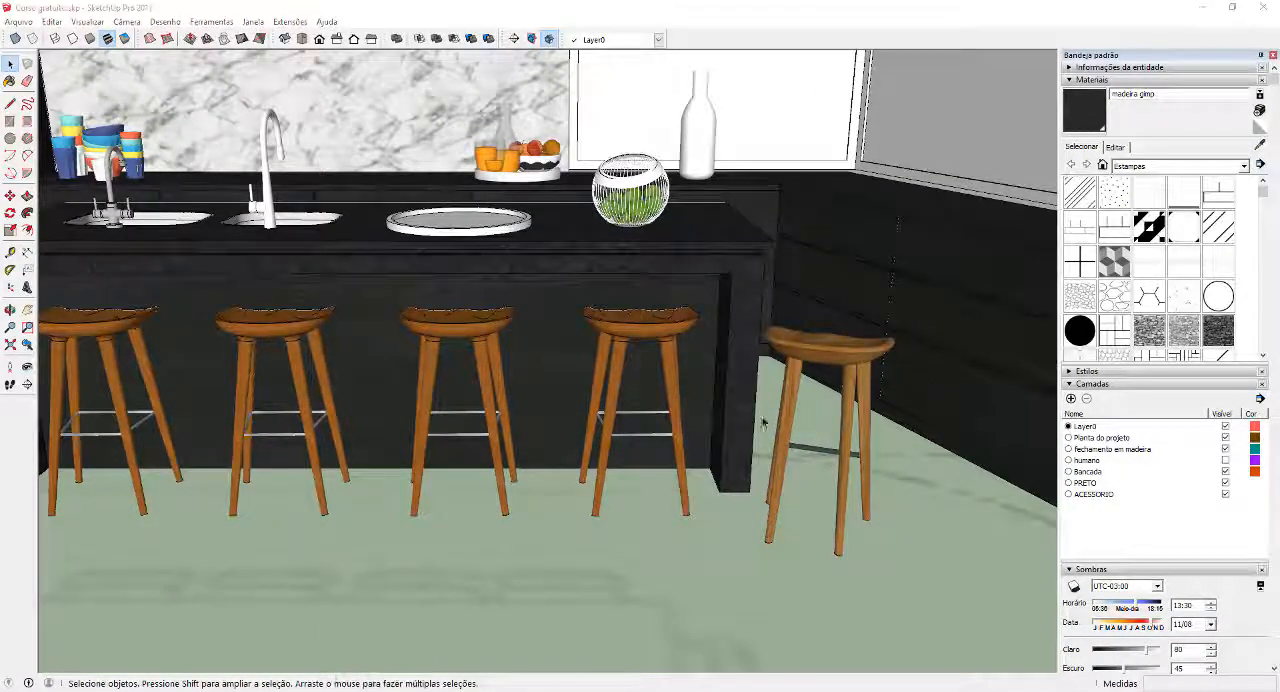
pyautogui.moveTo(1279, 104)
pyautogui.mouseDown()
pyautogui.moveTo(363, 132)
pyautogui.moveTo(382, 131)
pyautogui.mouseUp()
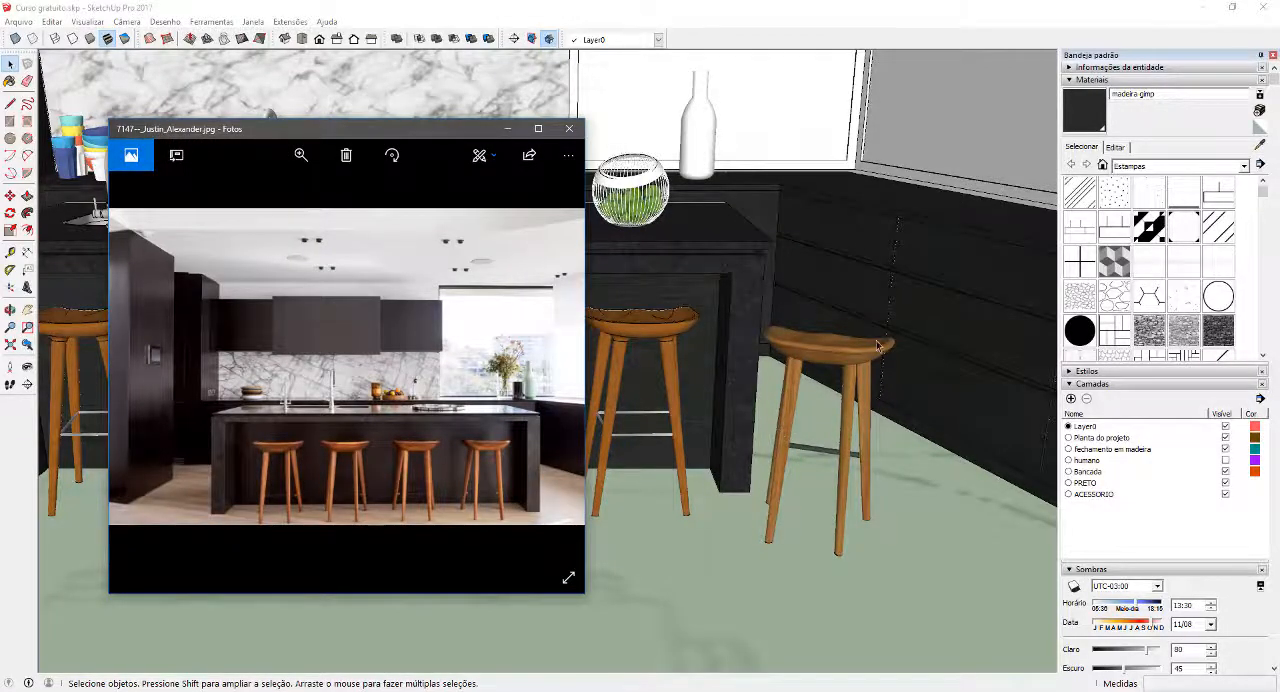
pyautogui.moveTo(823, 436)
pyautogui.mouseDown(button='middle')
pyautogui.moveTo(628, 281)
pyautogui.moveTo(585, 292)
pyautogui.moveTo(697, 341)
pyautogui.mouseUp(button='middle')
pyautogui.scroll(-5, 697, 341)
pyautogui.scroll(-3, 697, 341)
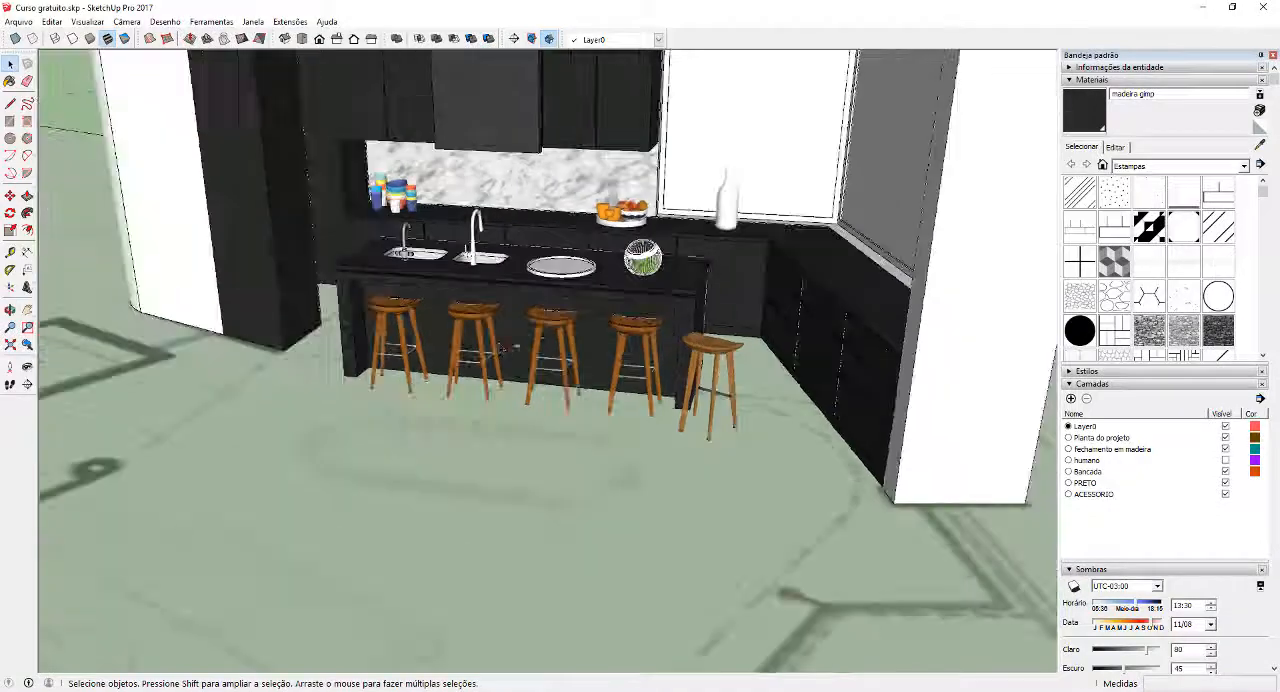
pyautogui.moveTo(517, 346); pyautogui.dragTo(801, 368, button='middle')
pyautogui.moveTo(805, 252); pyautogui.dragTo(580, 150, button='middle')
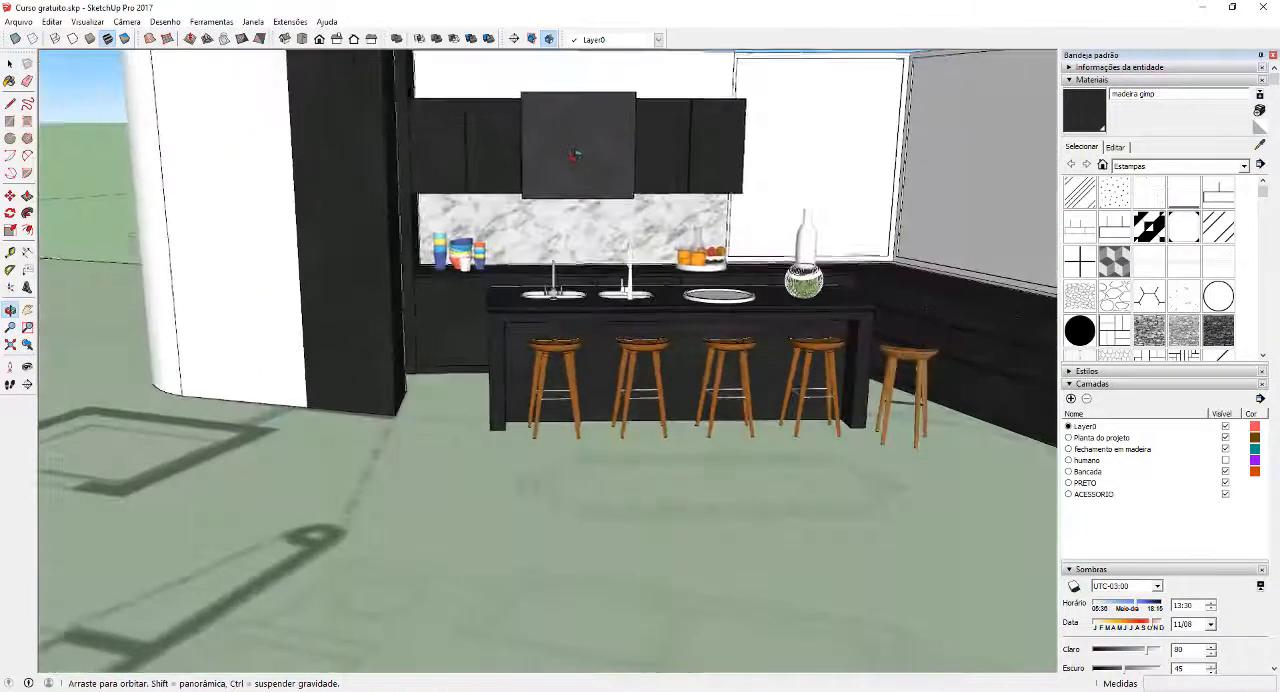
pyautogui.moveTo(727, 300); pyautogui.dragTo(521, 233, button='middle')
pyautogui.scroll(1, 580, 280)
pyautogui.scroll(1, 508, 252)
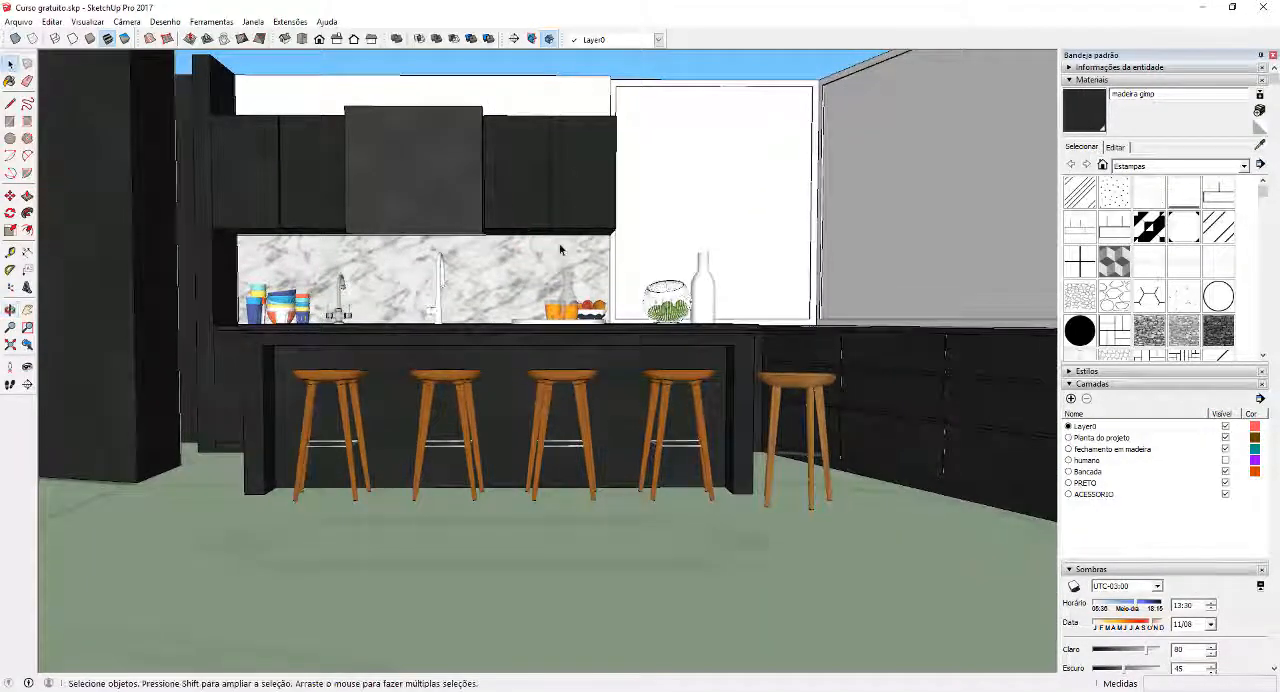
pyautogui.moveTo(512, 292); pyautogui.dragTo(513, 259)
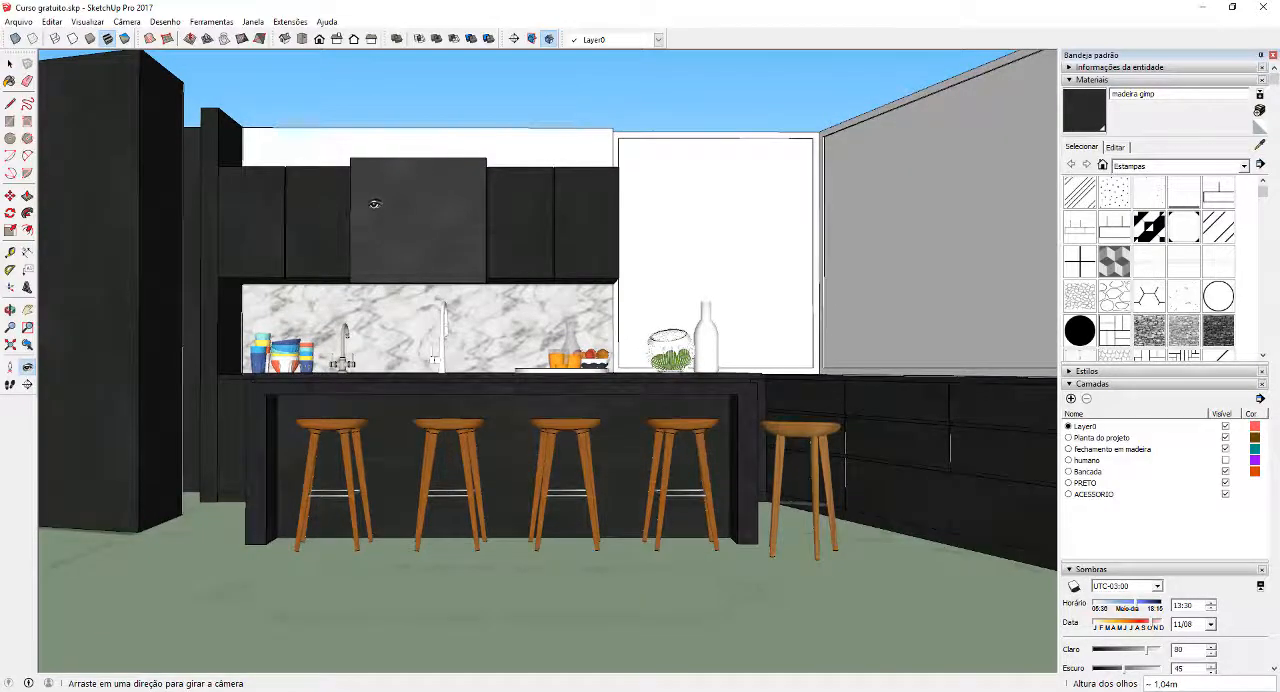
pyautogui.moveTo(523, 263); pyautogui.dragTo(349, 245, button='middle')
pyautogui.moveTo(349, 245); pyautogui.dragTo(376, 243)
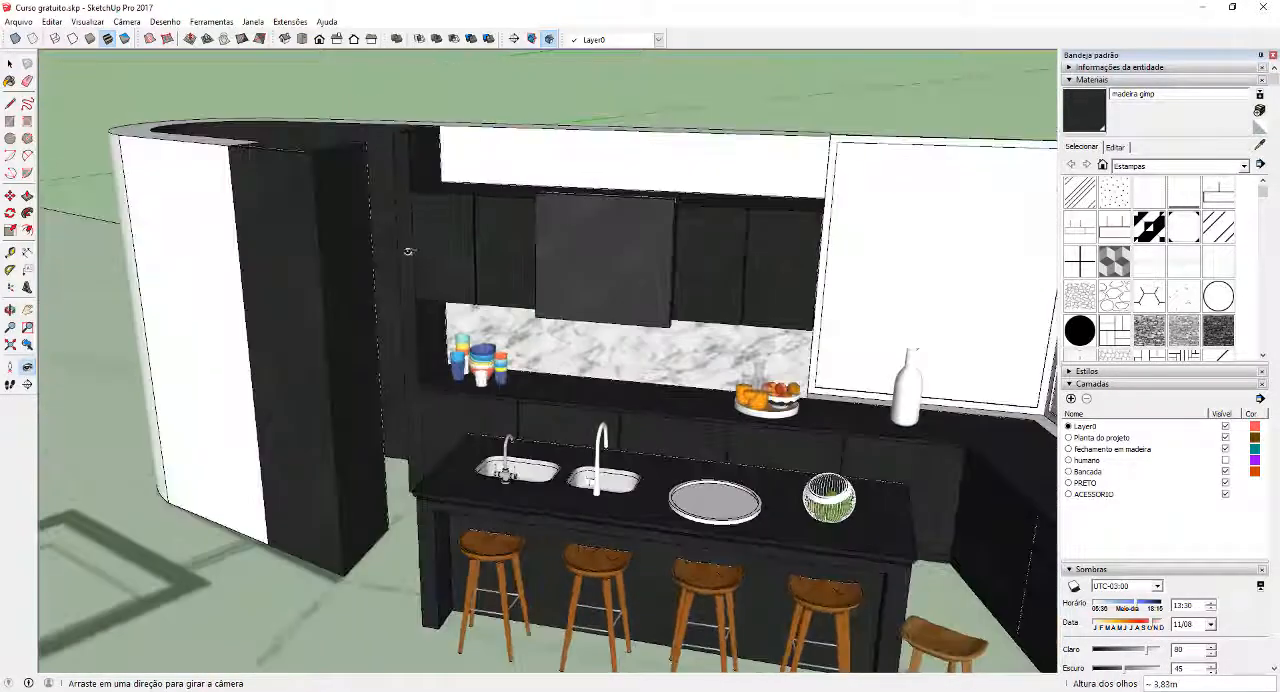
# Open the upper wall cabinet group for editing and select the front face of its second door
pyautogui.scroll(3, 412, 249)
pyautogui.press('space')
pyautogui.click(478, 229)
pyautogui.moveTo(476, 229); pyautogui.dragTo(506, 250, button='middle')
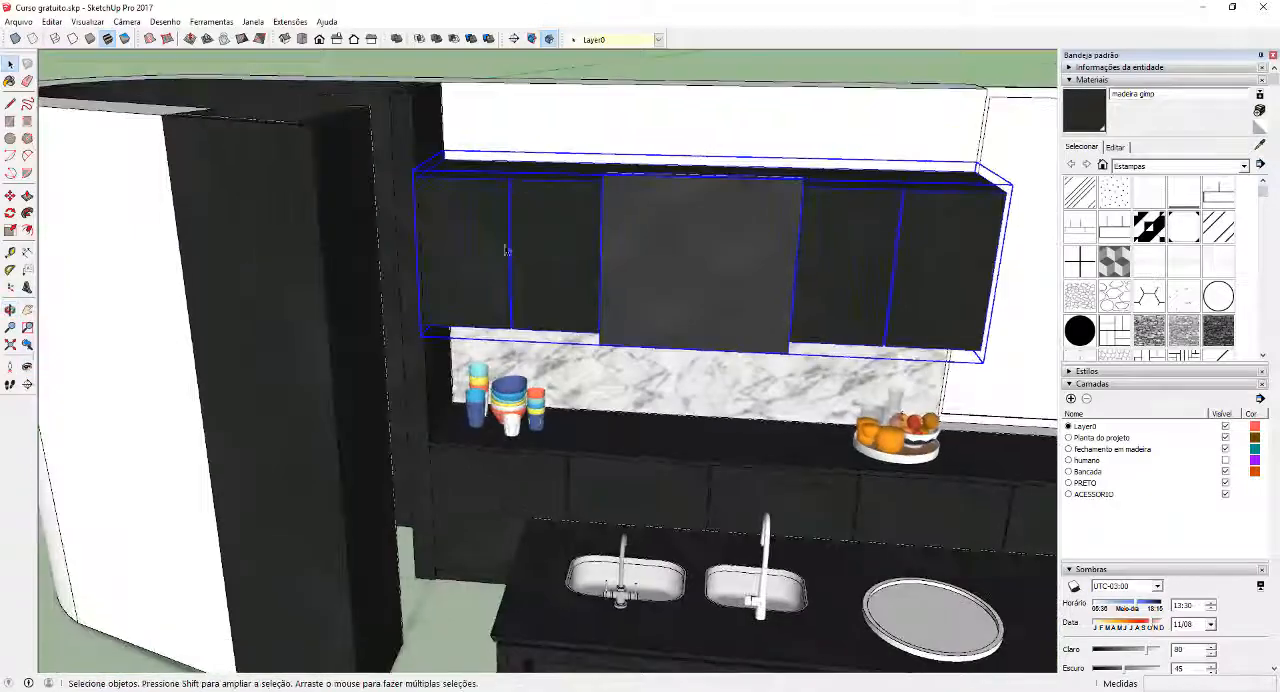
pyautogui.doubleClick(546, 246)
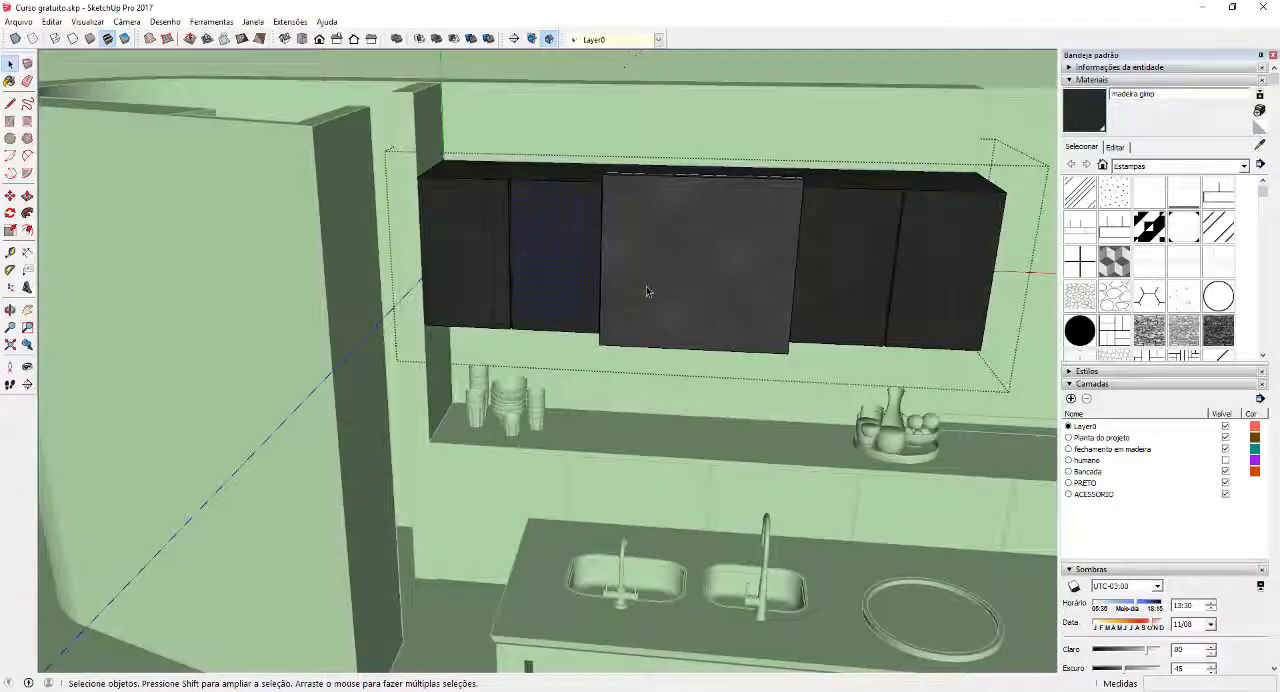
# Rotate the wood texture on the selected cabinet door by 90 degrees using the texture position mode
pyautogui.moveTo(646, 290); pyautogui.dragTo(560, 253, button='middle')
pyautogui.scroll(-4, 540, 253)
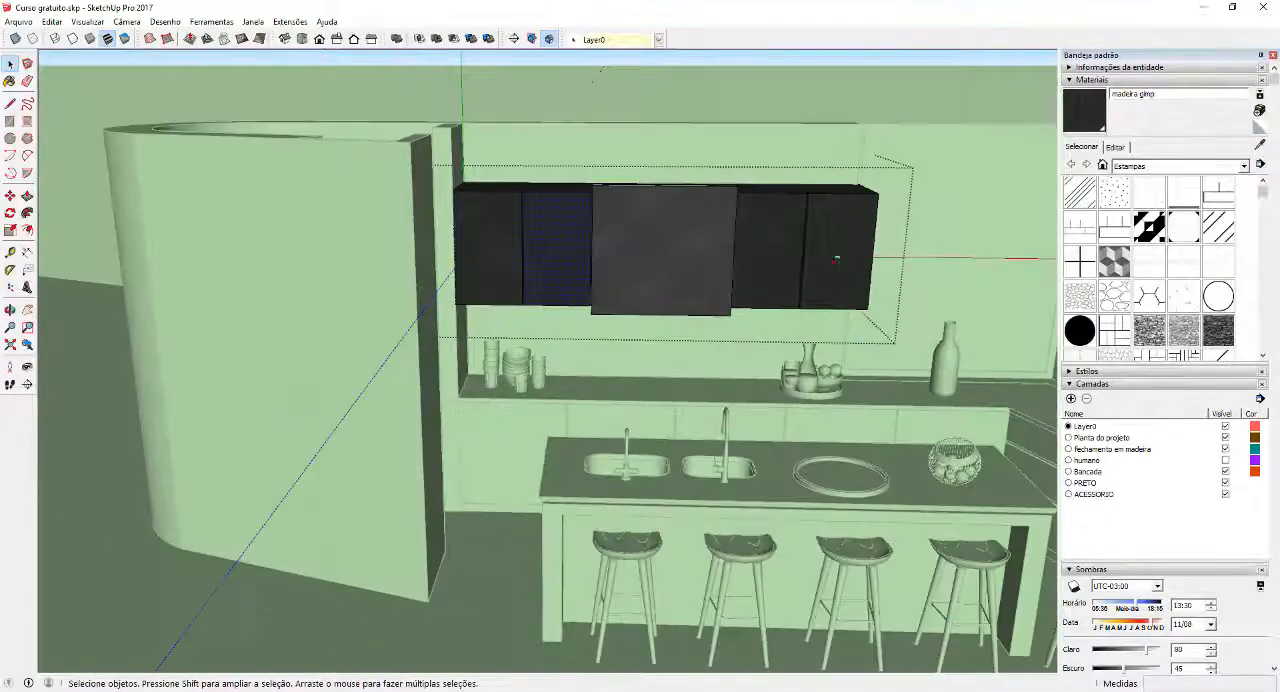
pyautogui.scroll(6, 499, 251)
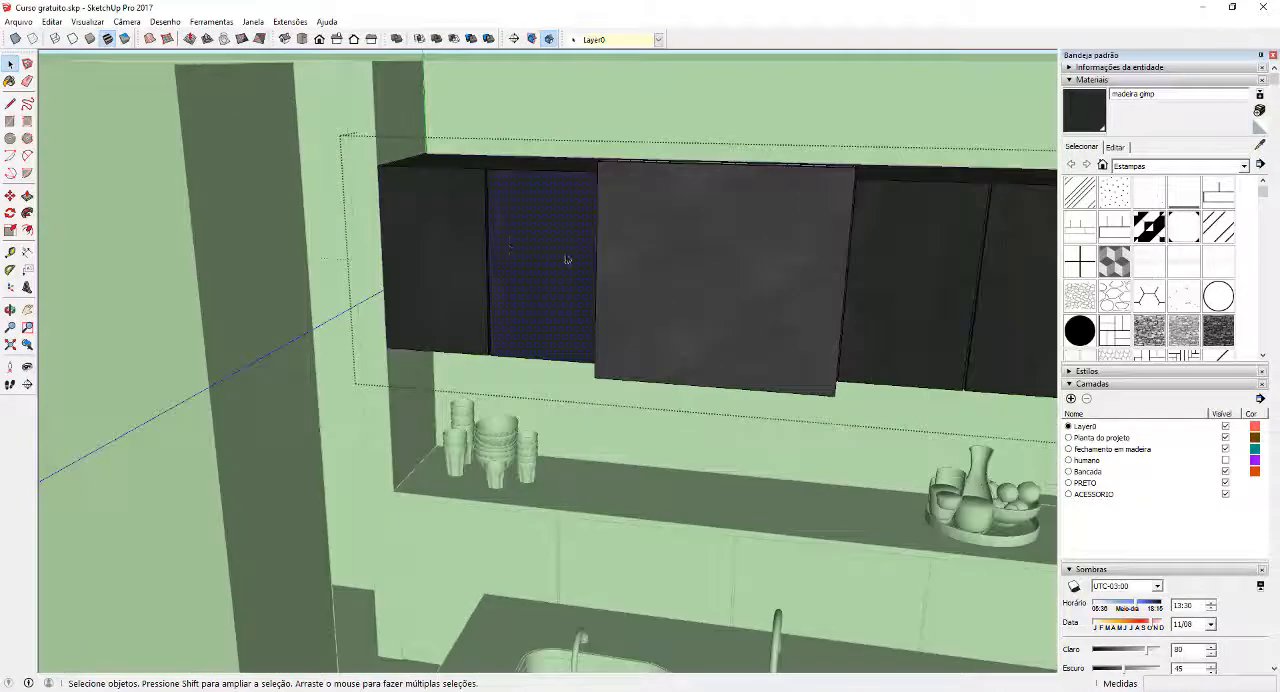
pyautogui.moveTo(566, 260); pyautogui.dragTo(673, 273, button='middle')
pyautogui.rightClick(620, 255)
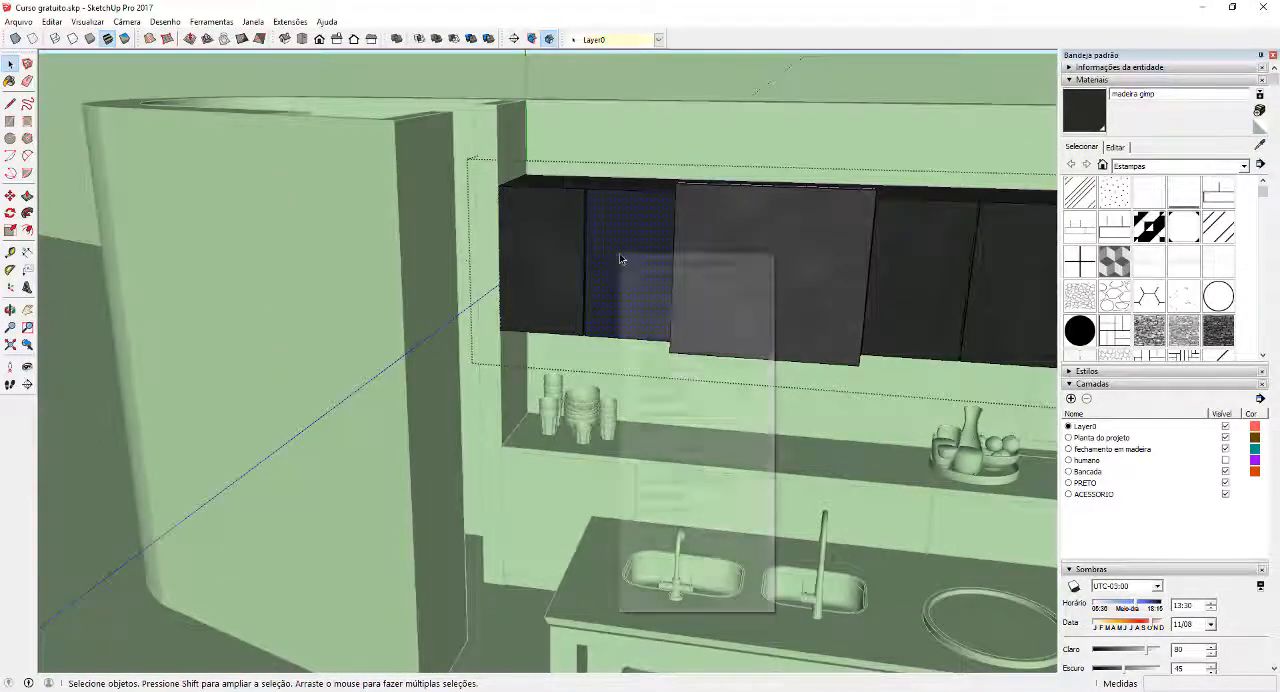
pyautogui.moveTo(697, 437)
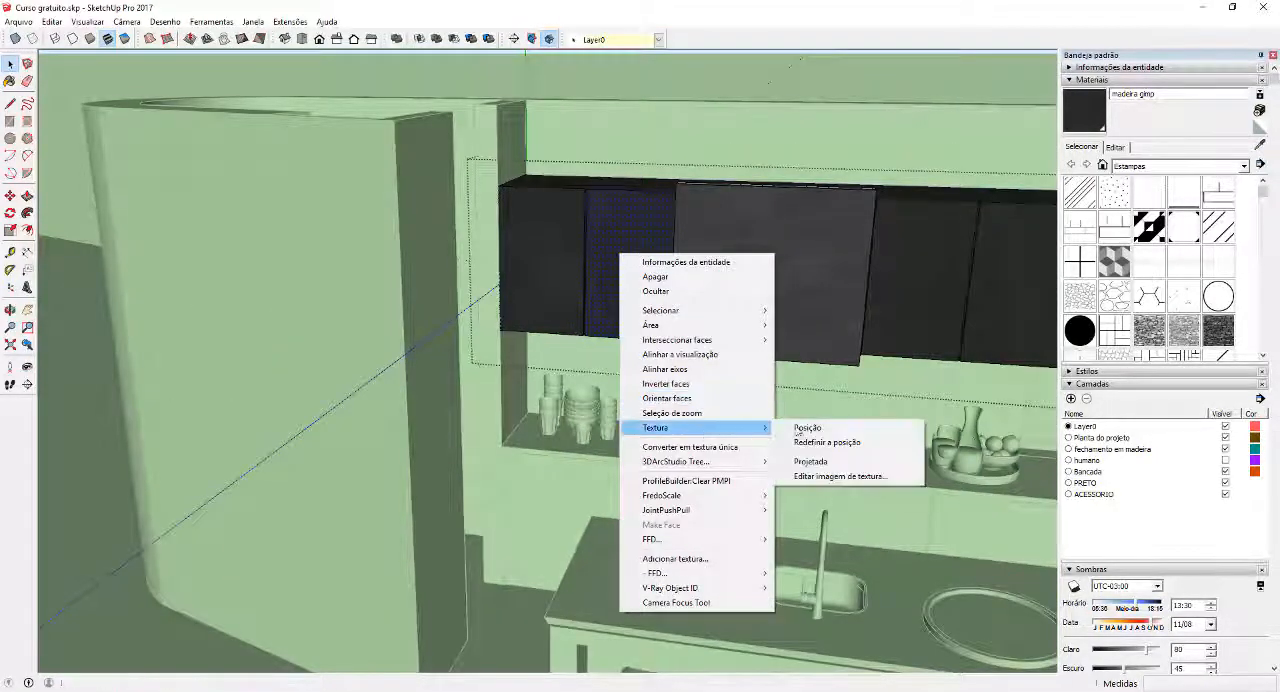
pyautogui.click(846, 429)
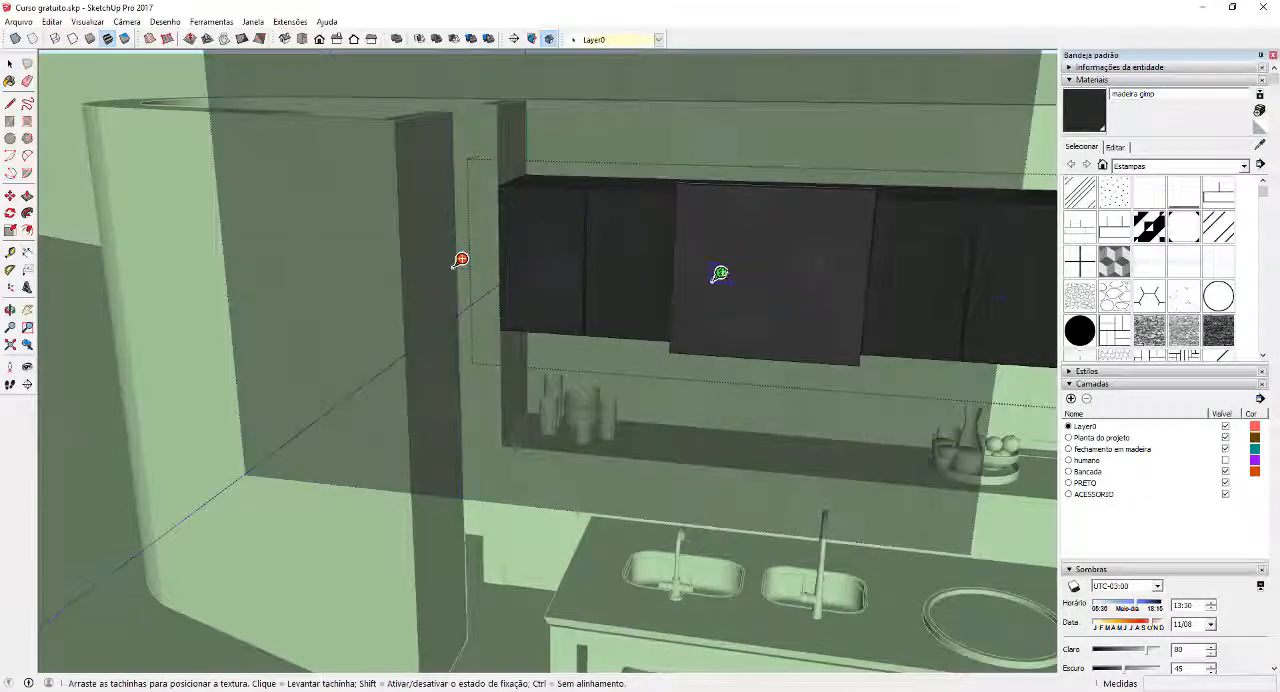
pyautogui.moveTo(720, 275)
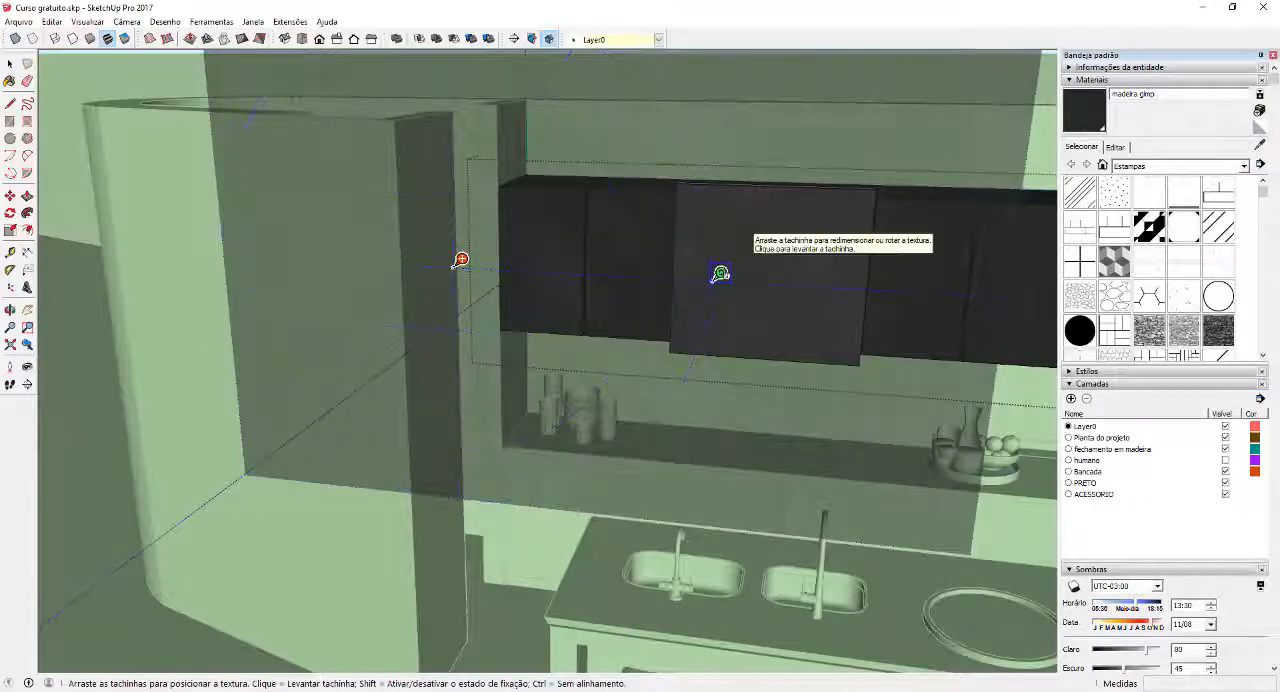
pyautogui.rightClick(720, 274)
pyautogui.moveTo(793, 336)
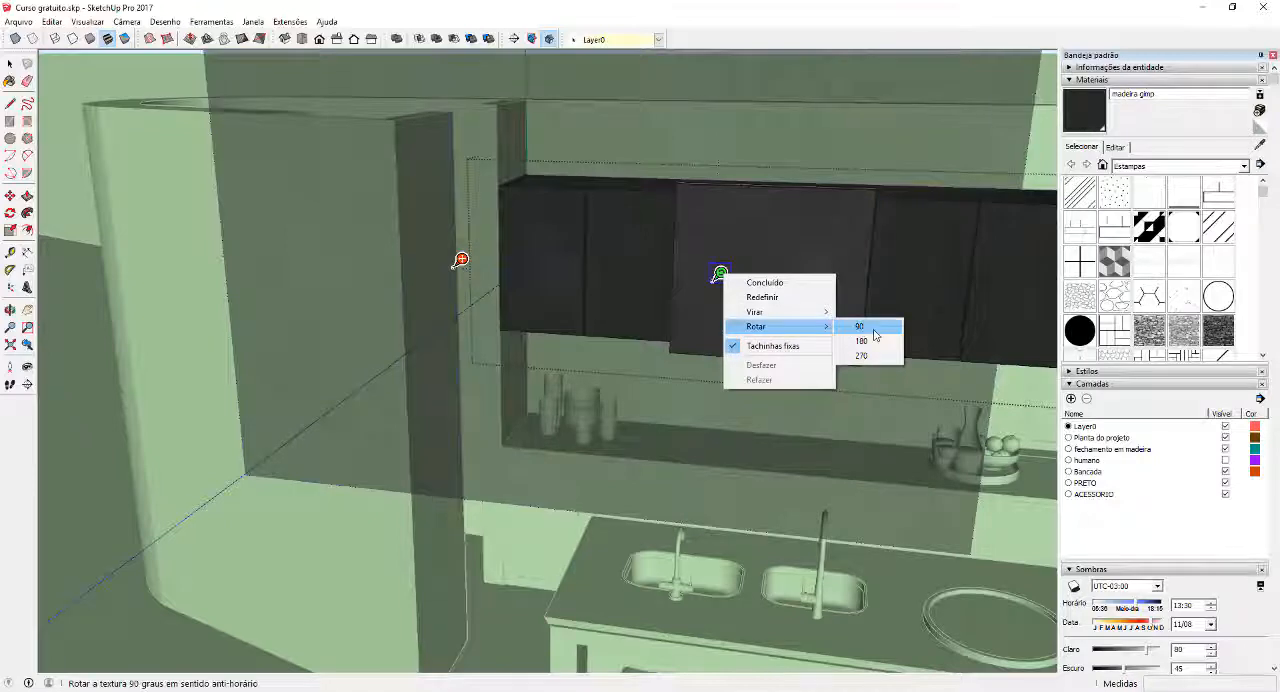
pyautogui.click(871, 327)
pyautogui.click(873, 335)
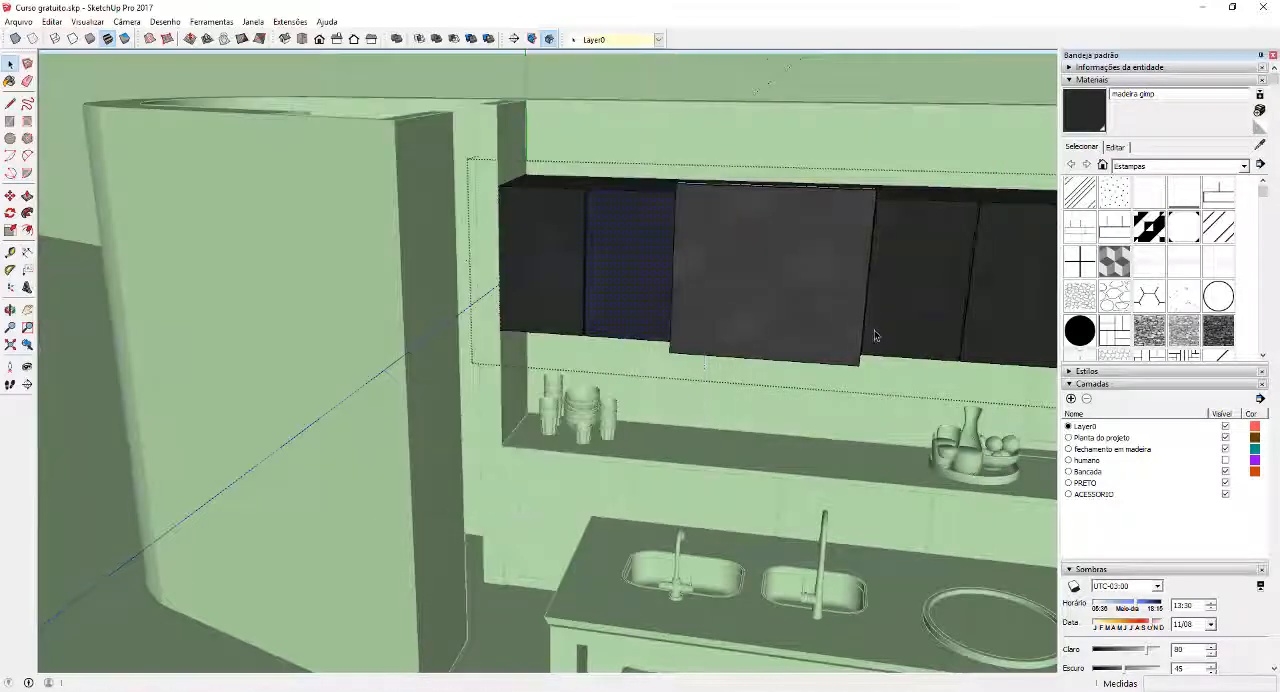
# Sample the material of the second upper cabinet door and leave the cabinet group's editing mode
pyautogui.scroll(-6, 820, 268)
pyautogui.scroll(6, 793, 285)
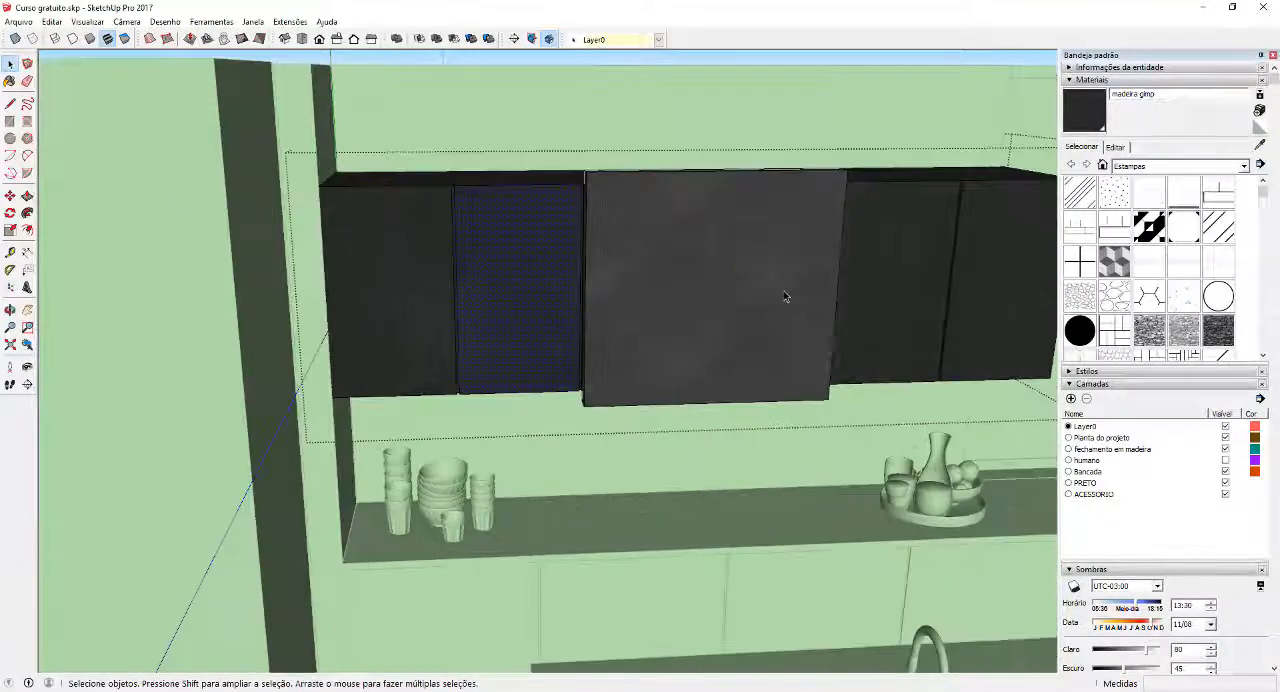
pyautogui.click(1260, 146)
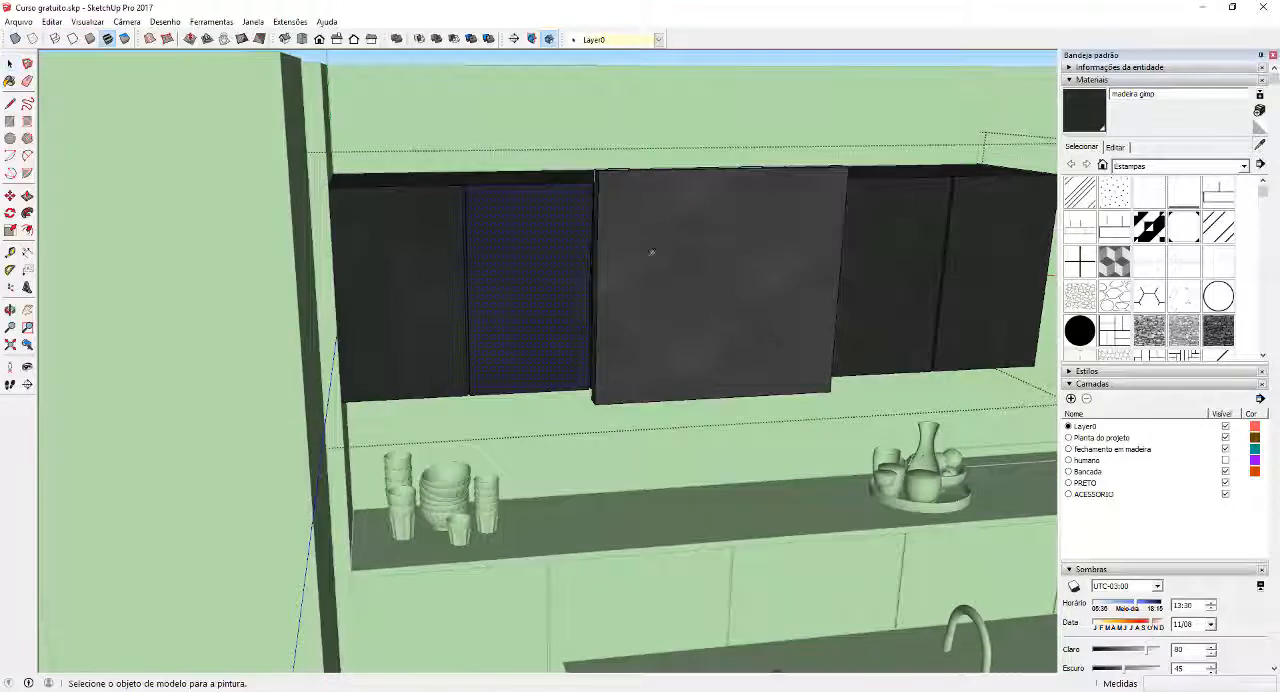
pyautogui.click(534, 257)
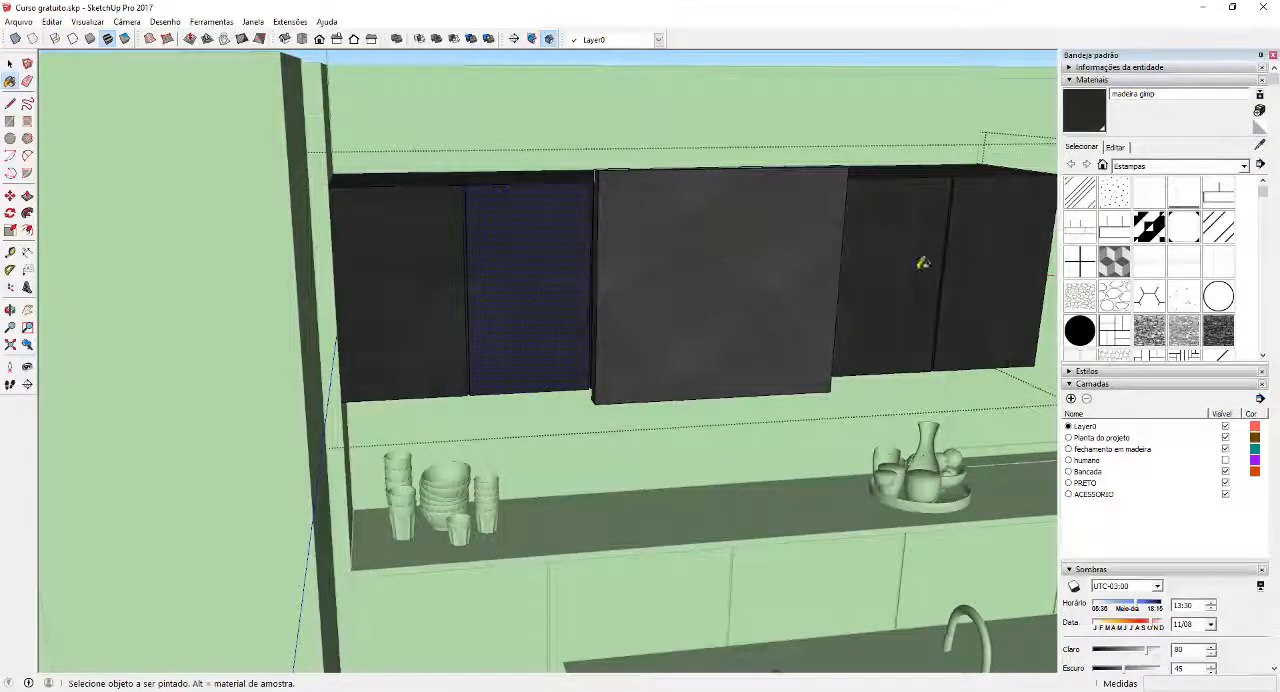
pyautogui.press('space')
pyautogui.scroll(-3, 873, 308)
pyautogui.moveTo(873, 308); pyautogui.dragTo(755, 263, button='middle')
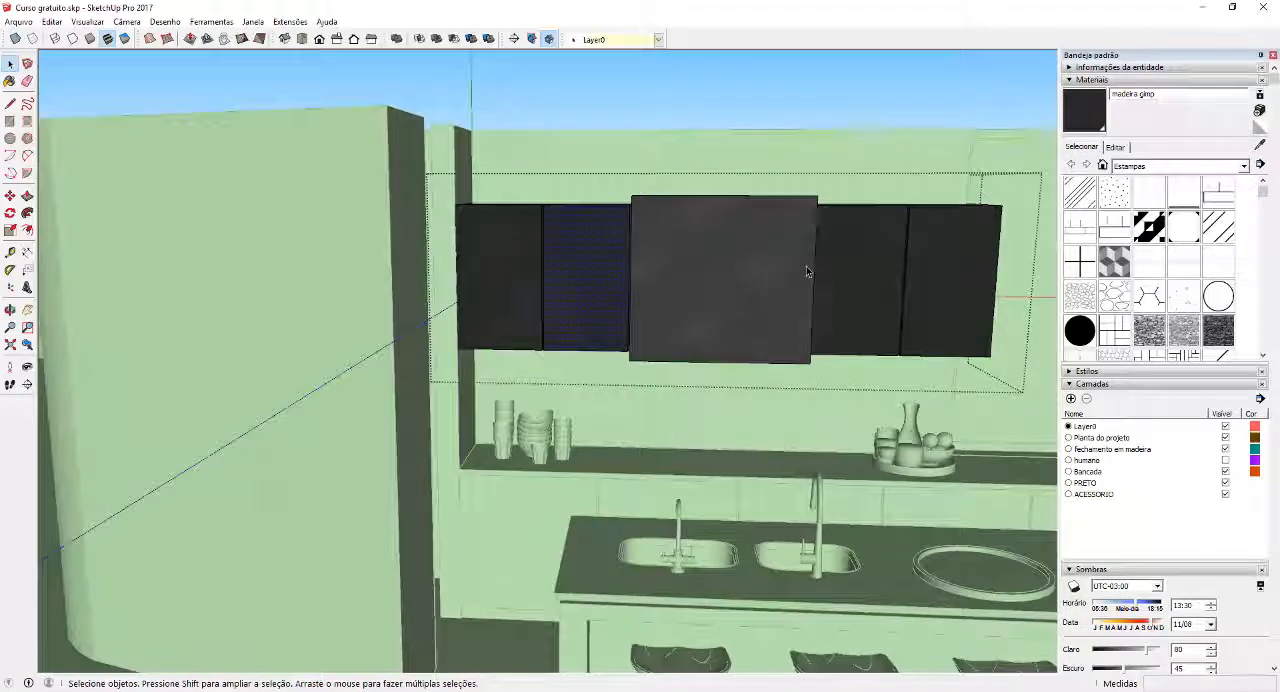
pyautogui.click(733, 154)
# Inspect the materials on the upper cabinets, marble backsplash and island from several viewpoints
pyautogui.scroll(-5, 595, 288)
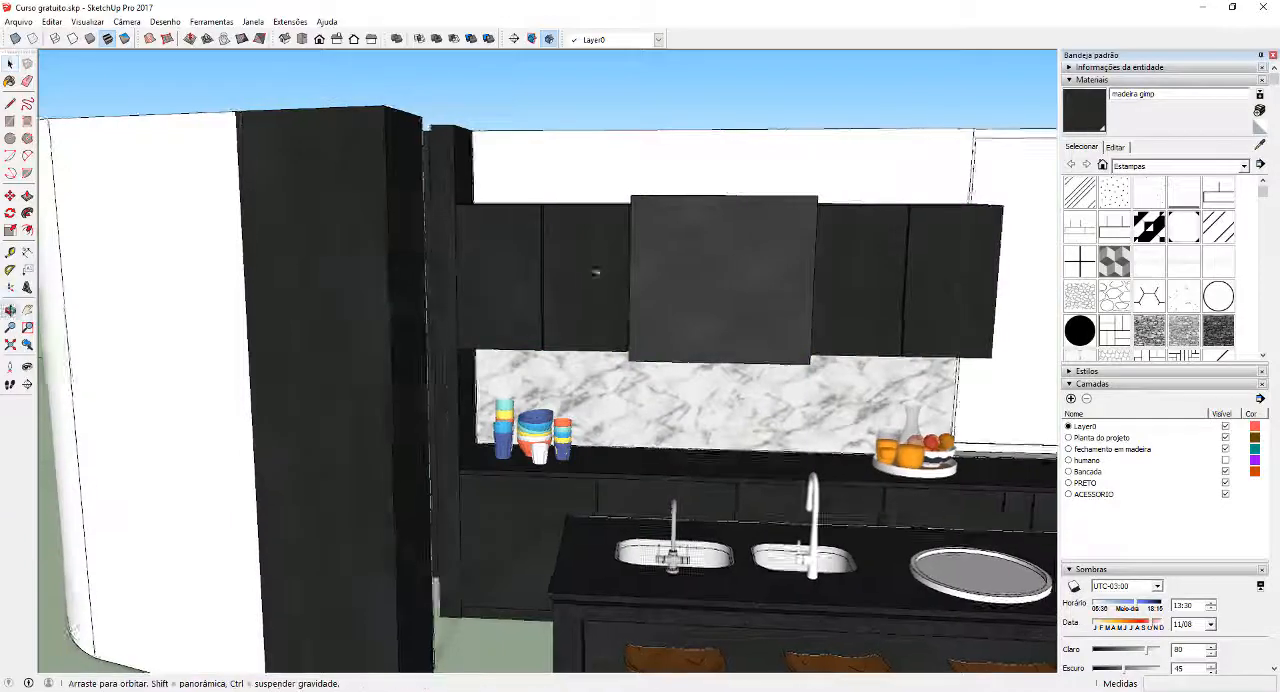
pyautogui.moveTo(690, 341); pyautogui.dragTo(418, 200, button='middle')
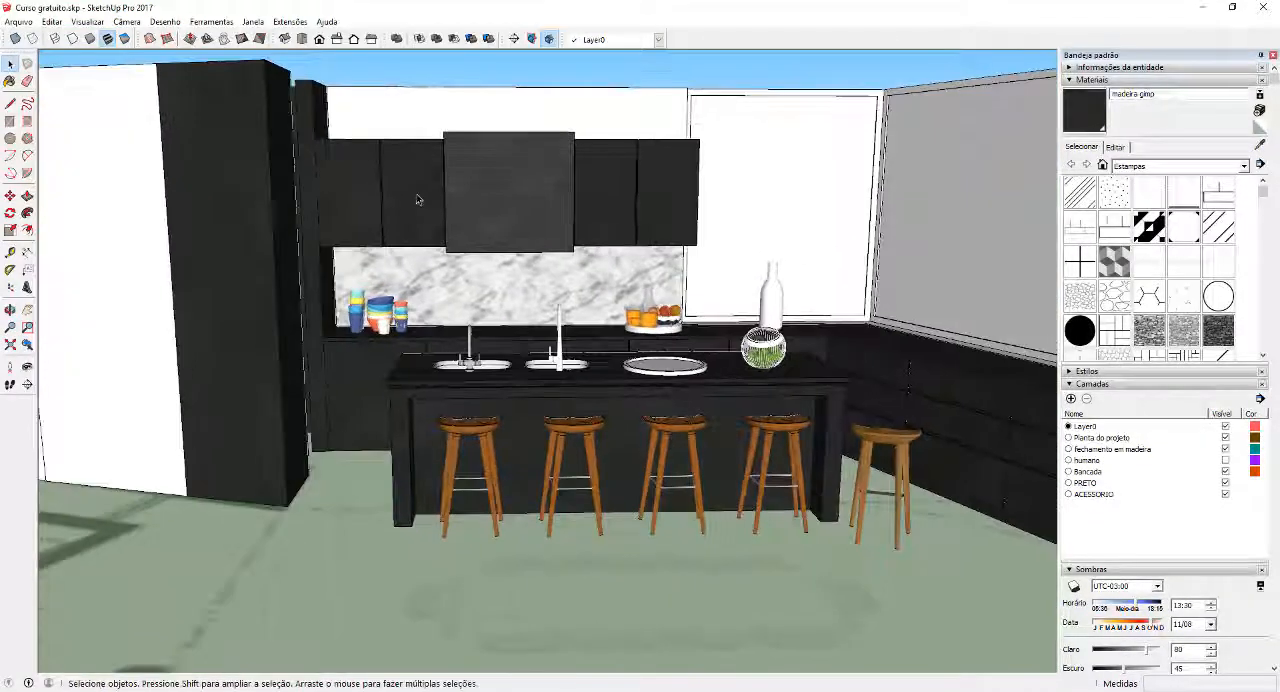
pyautogui.moveTo(545, 246); pyautogui.dragTo(516, 266, button='middle')
pyautogui.scroll(-3, 520, 264)
pyautogui.scroll(6, 600, 270)
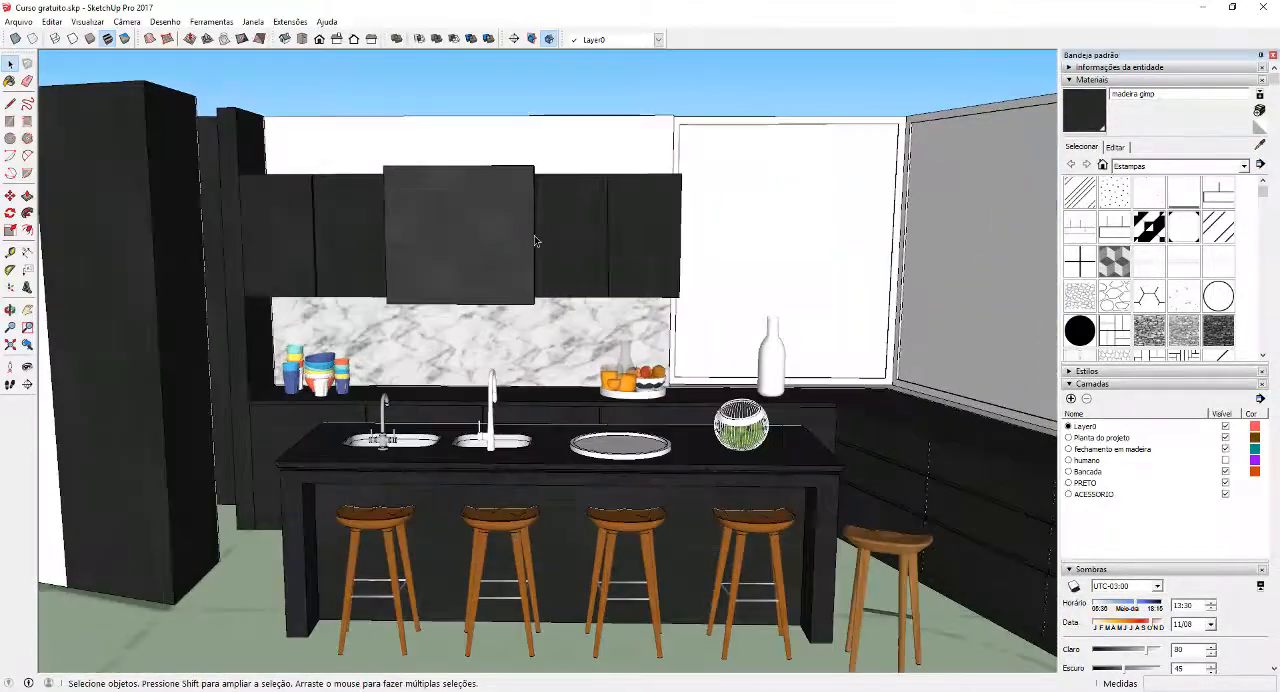
pyautogui.moveTo(558, 187); pyautogui.dragTo(537, 259, button='middle')
pyautogui.scroll(-1, 538, 258)
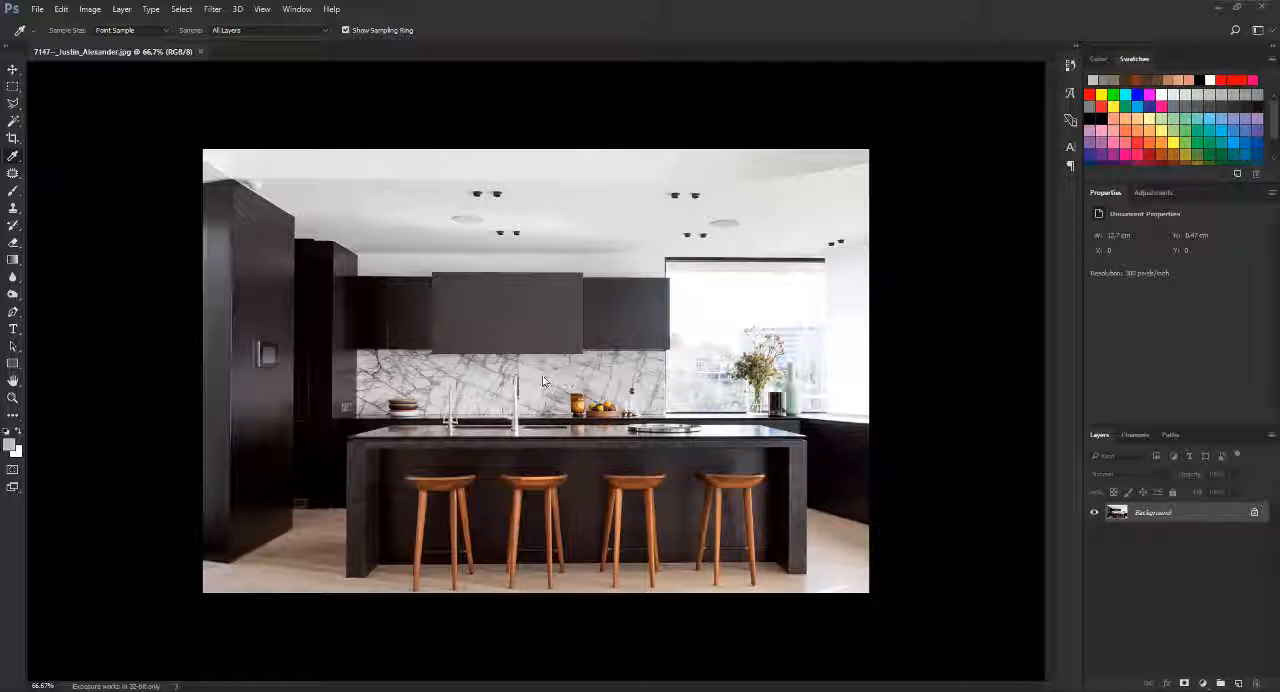
# In Photoshop, crop the reference photo to a clean marble backsplash patch between the two faucets, about 1.07 by 1.09 cm
pyautogui.click(12, 138)
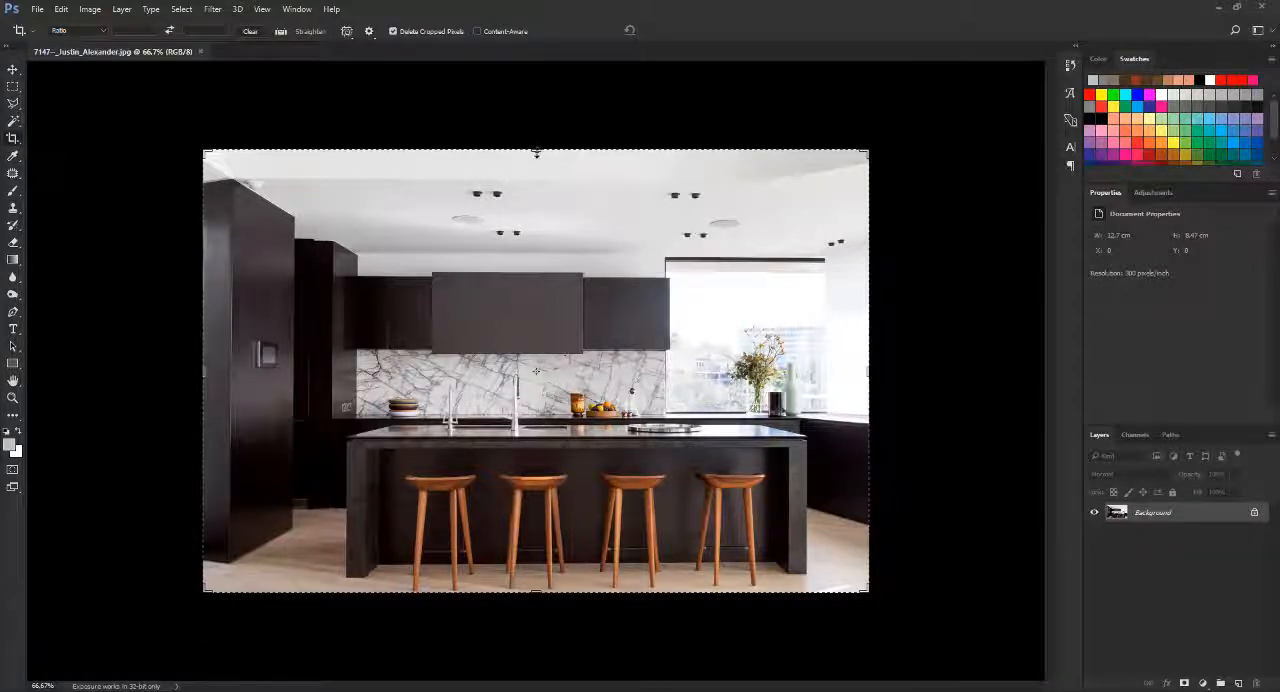
pyautogui.moveTo(538, 151); pyautogui.dragTo(540, 253)
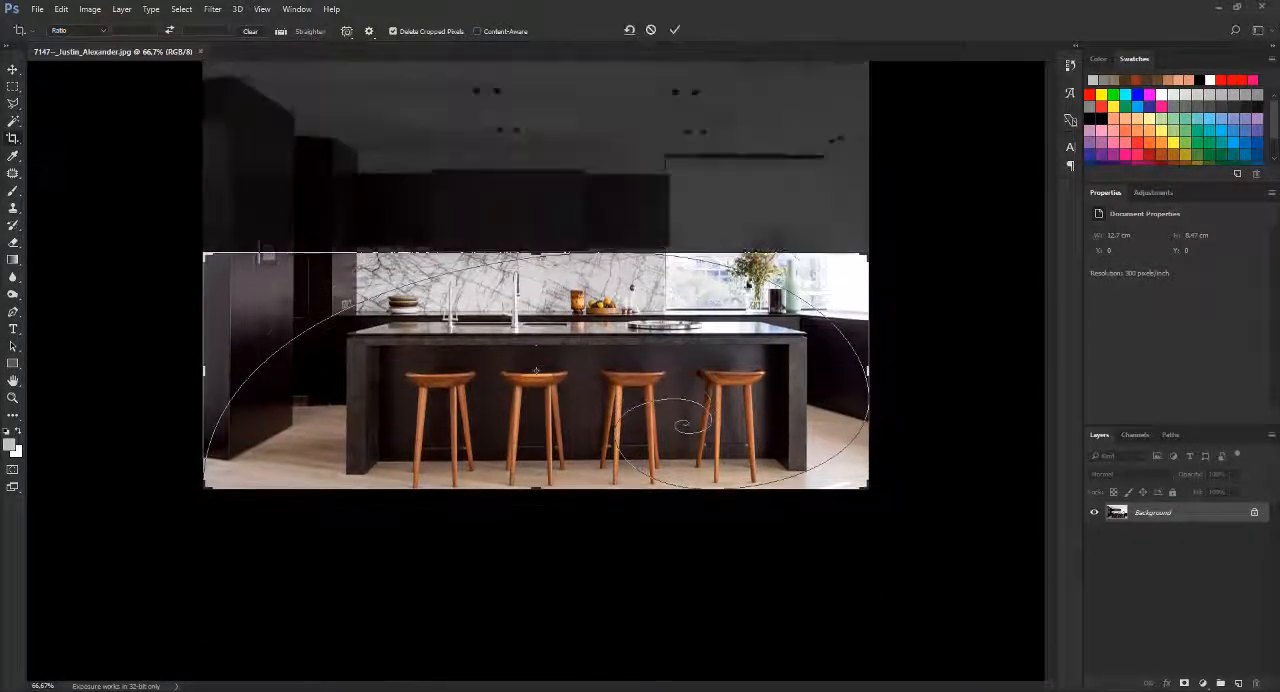
pyautogui.moveTo(868, 310); pyautogui.dragTo(688, 310)
pyautogui.moveTo(383, 372); pyautogui.dragTo(509, 372)
pyautogui.moveTo(551, 493); pyautogui.dragTo(549, 405)
pyautogui.keyDown('alt'); pyautogui.scroll(5, 537, 382); pyautogui.keyUp('alt')
pyautogui.keyDown('alt'); pyautogui.scroll(4, 537, 382); pyautogui.keyUp('alt')
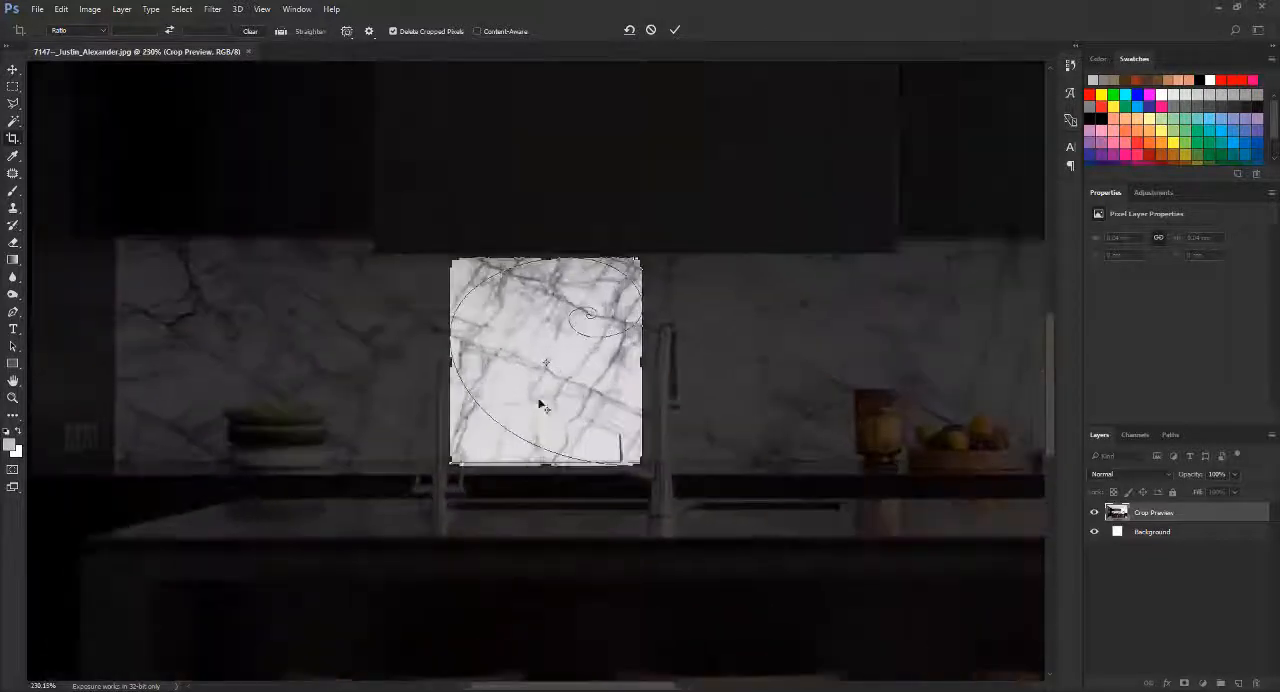
pyautogui.click(548, 466)
pyautogui.moveTo(547, 465); pyautogui.dragTo(546, 459)
pyautogui.press('Return')
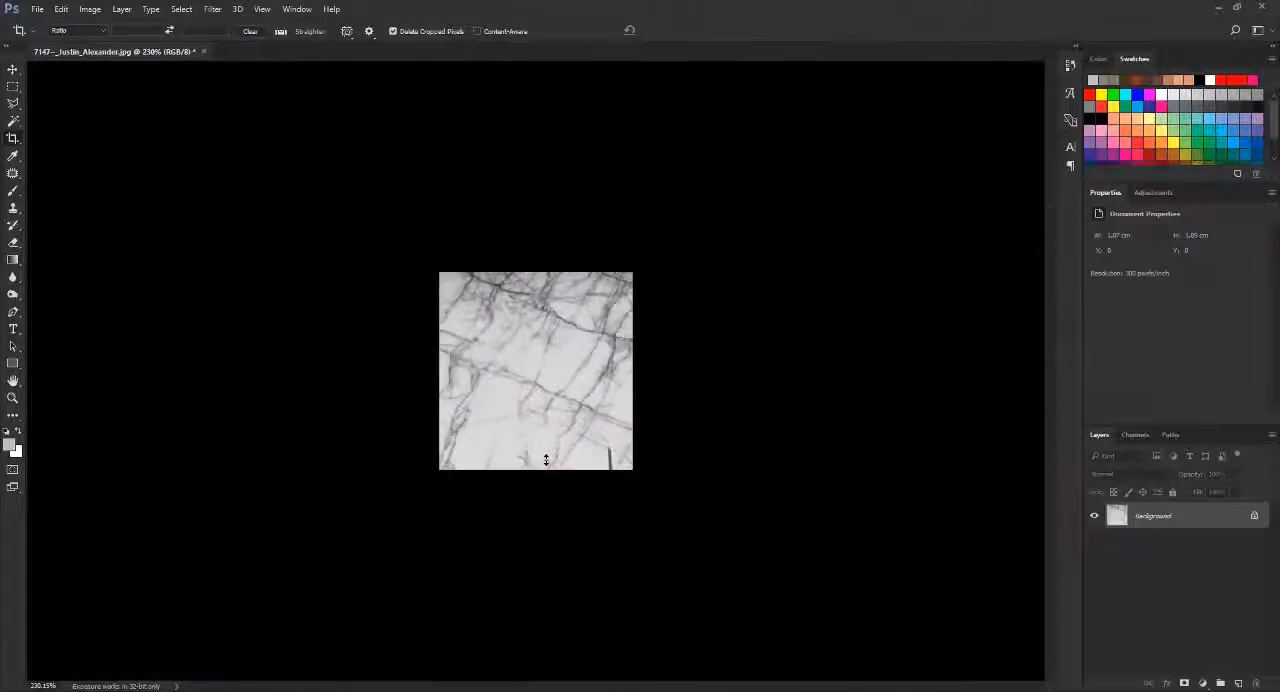
# Save the cropped marble patch as a JPEG named "amostra material" in the REF folder, at Maximum quality 12
pyautogui.keyDown('alt'); pyautogui.scroll(-6, 587, 389); pyautogui.keyUp('alt')
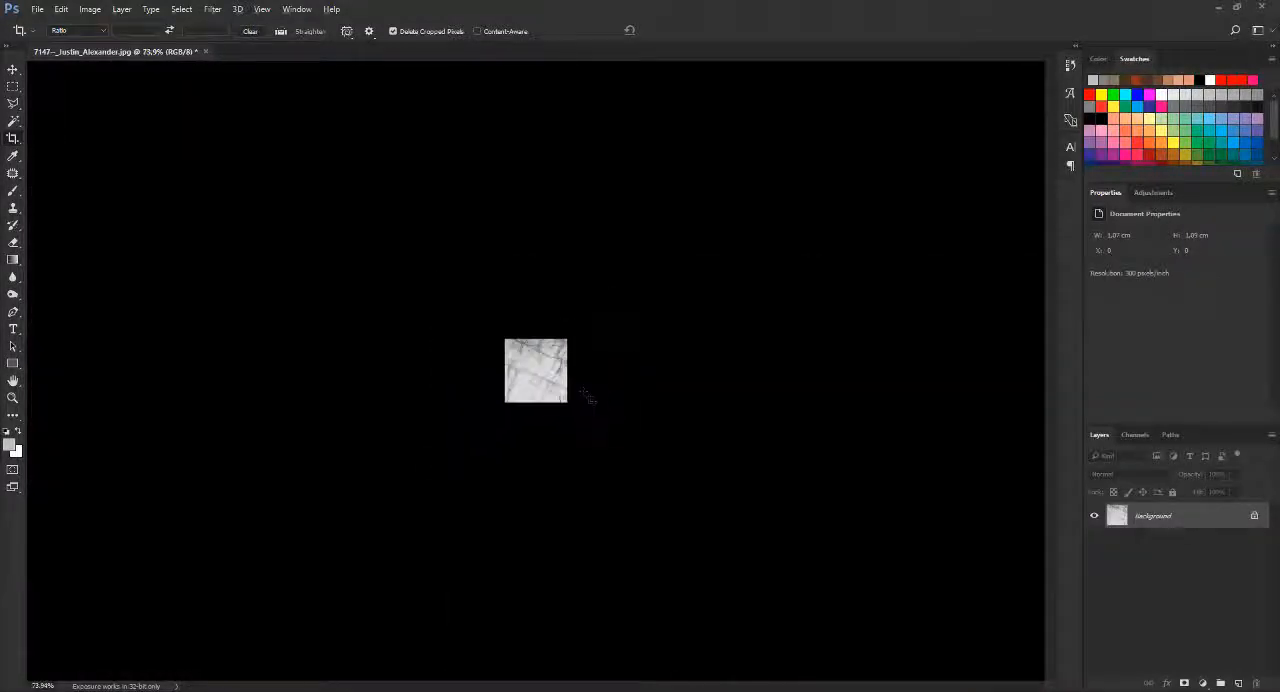
pyautogui.keyDown('alt'); pyautogui.scroll(5, 571, 377); pyautogui.keyUp('alt')
pyautogui.keyDown('alt'); pyautogui.scroll(2, 557, 367); pyautogui.keyUp('alt')
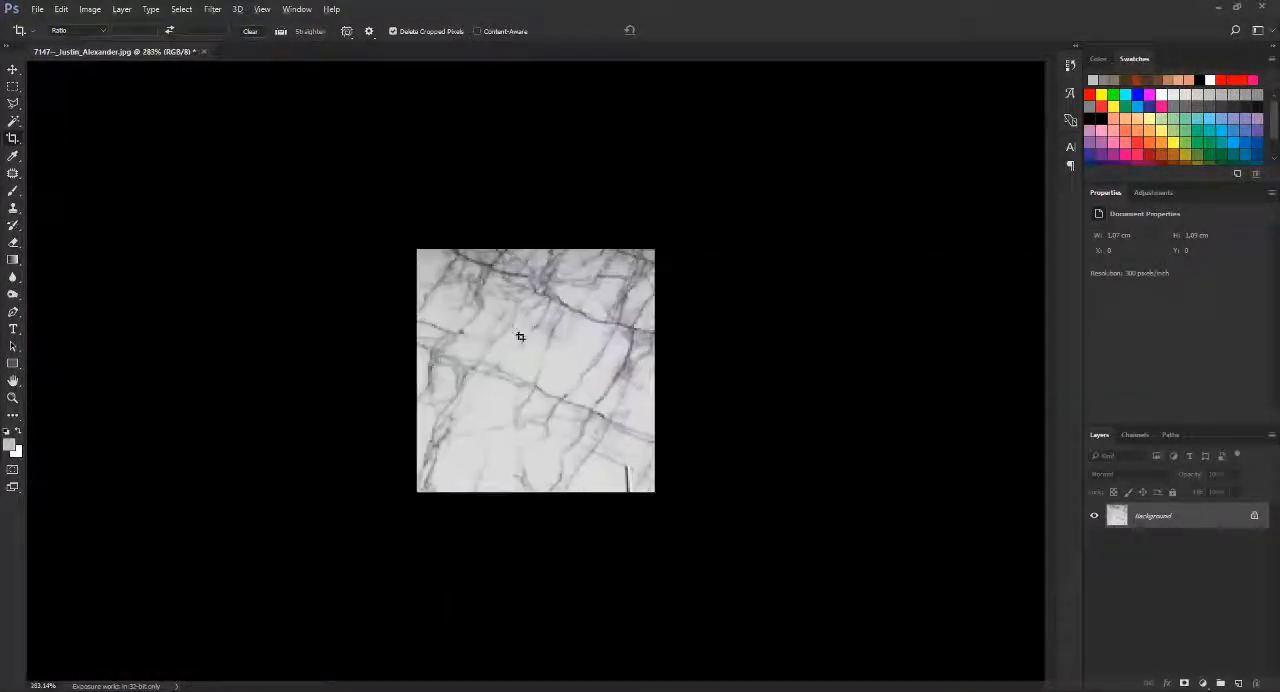
pyautogui.click(37, 9)
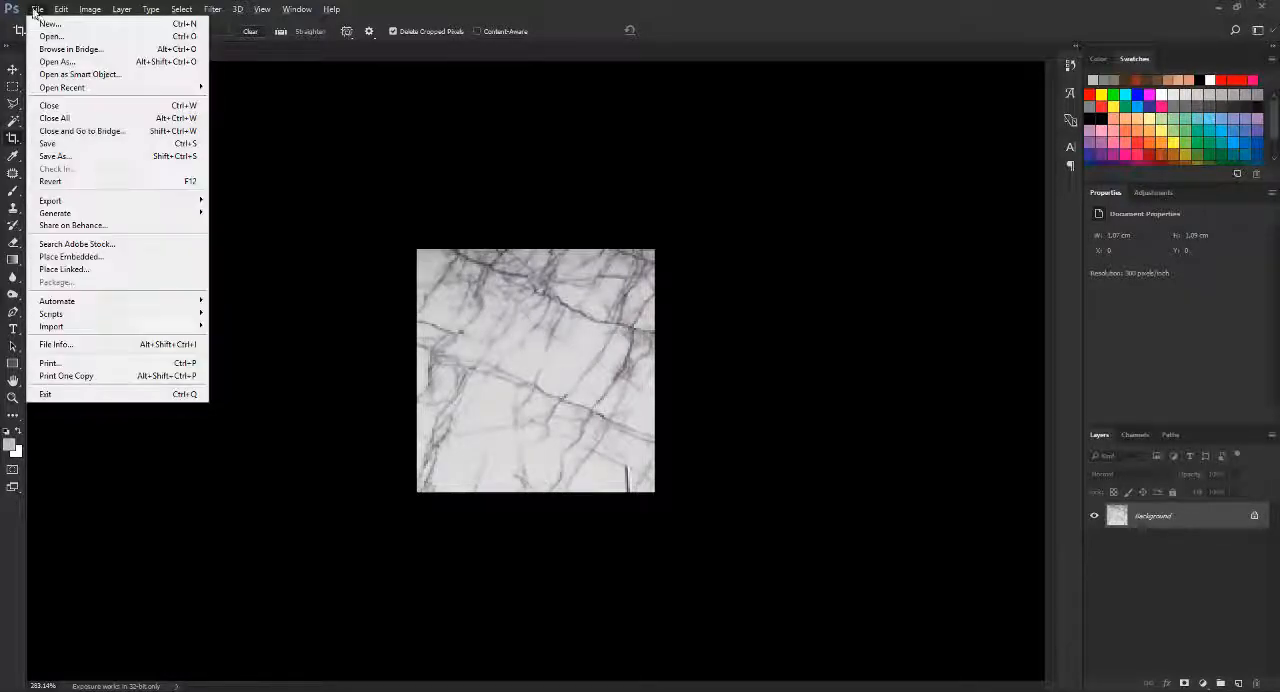
pyautogui.click(86, 157)
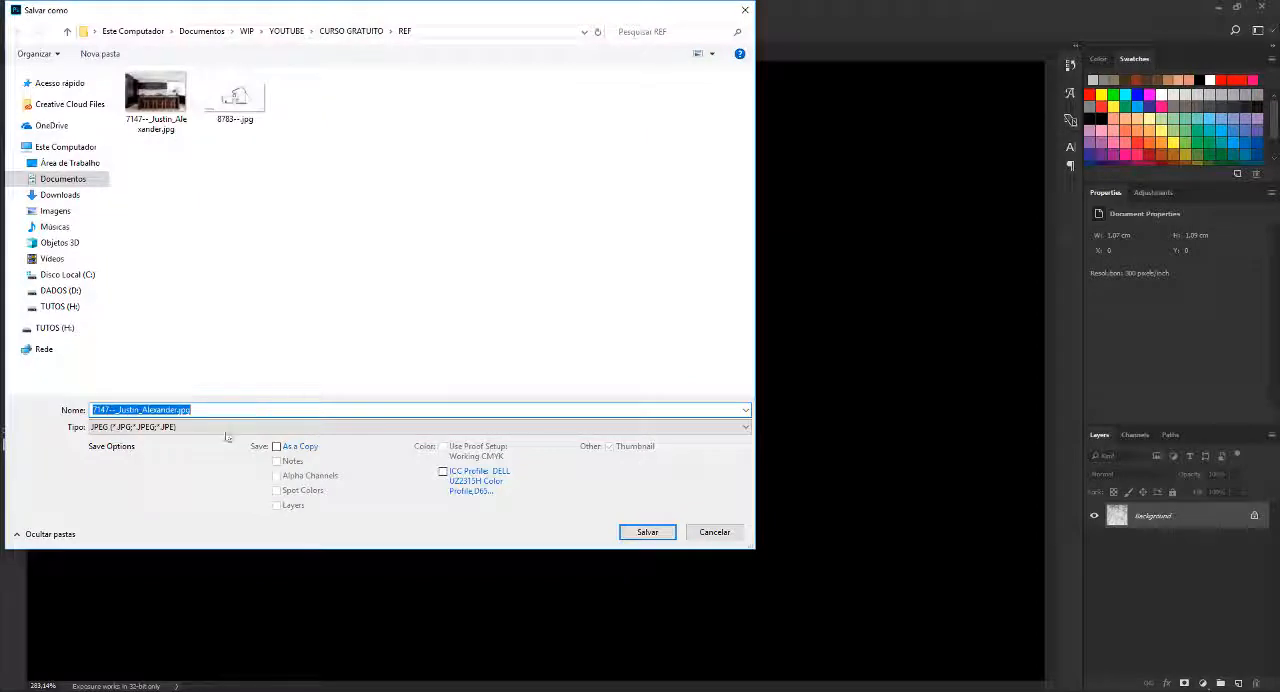
pyautogui.click(225, 427)
pyautogui.click(225, 432)
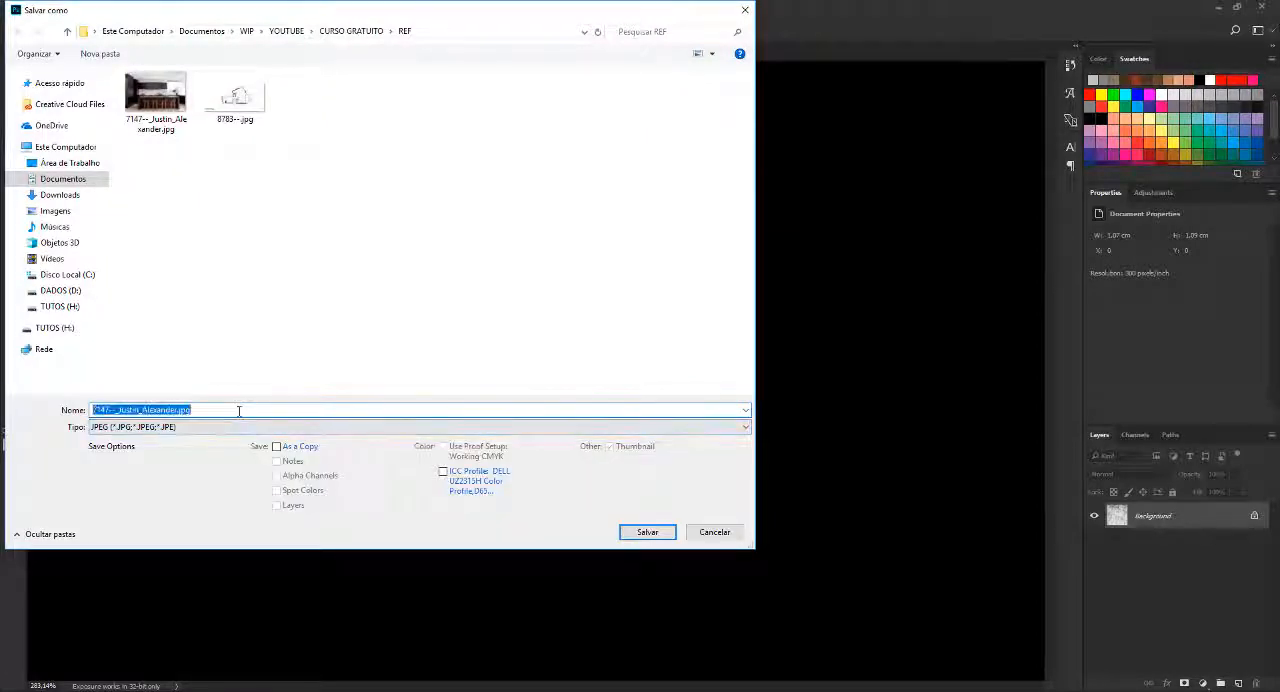
pyautogui.write('amostra ')
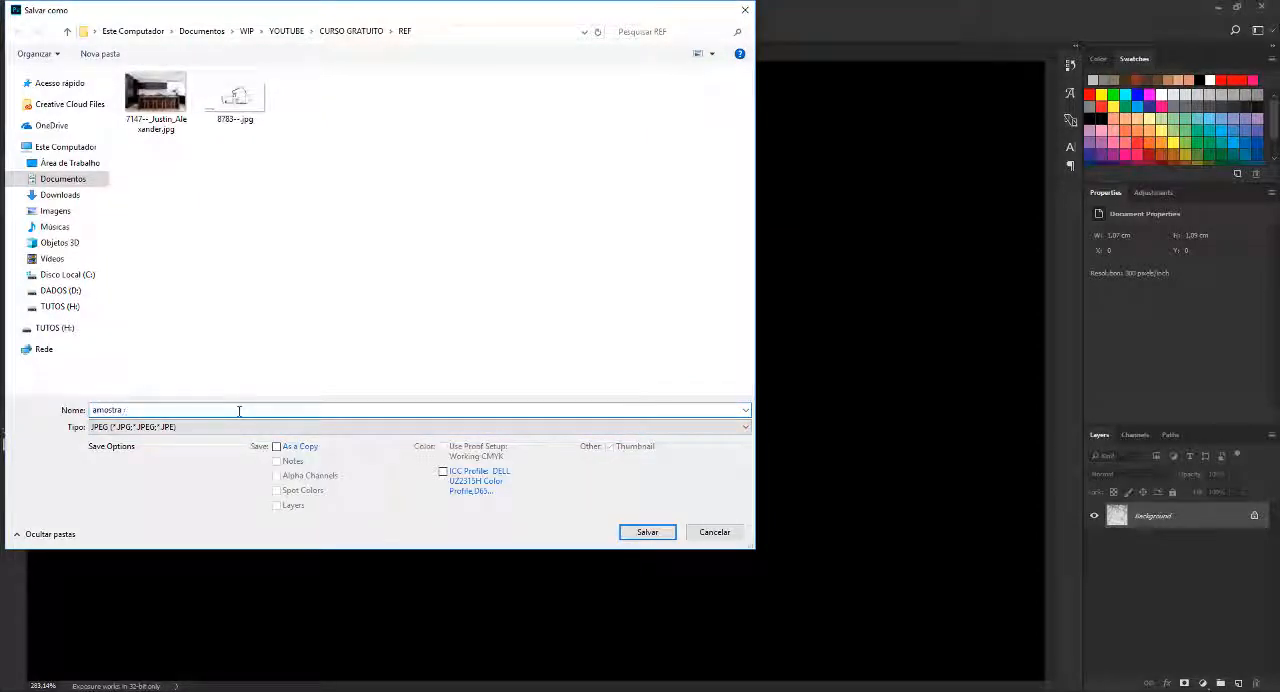
pyautogui.write('material')
pyautogui.press('Return')
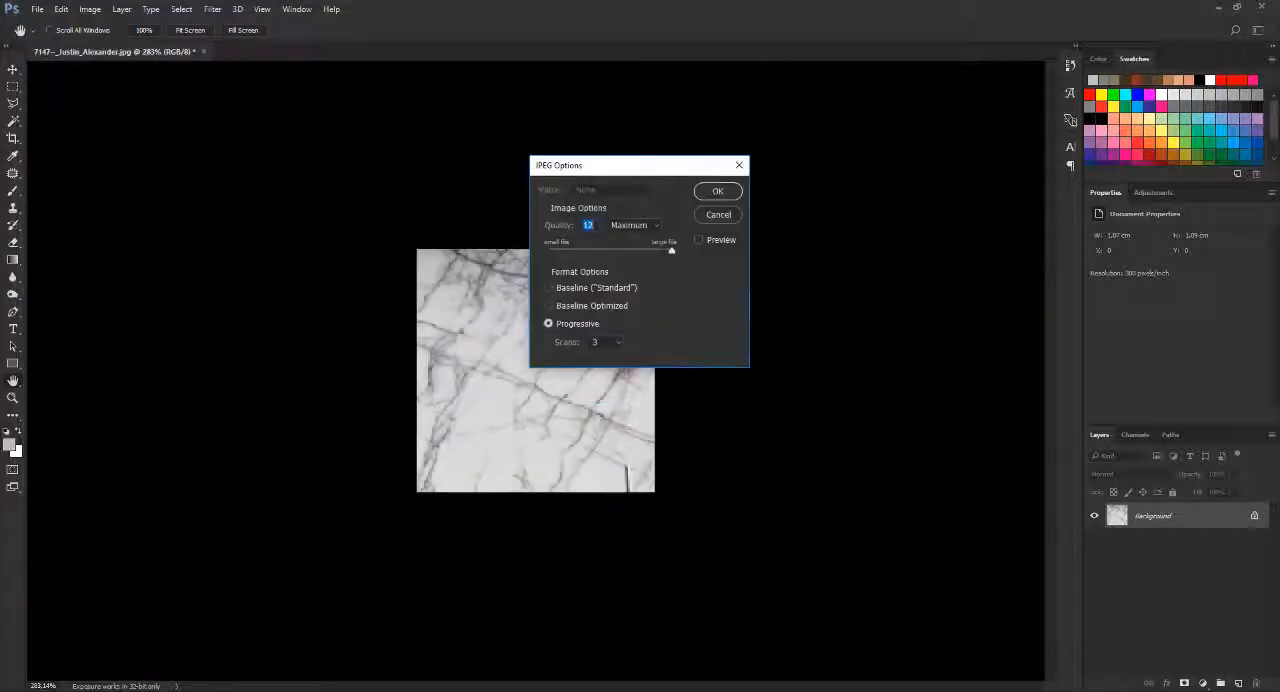
pyautogui.press('Return')
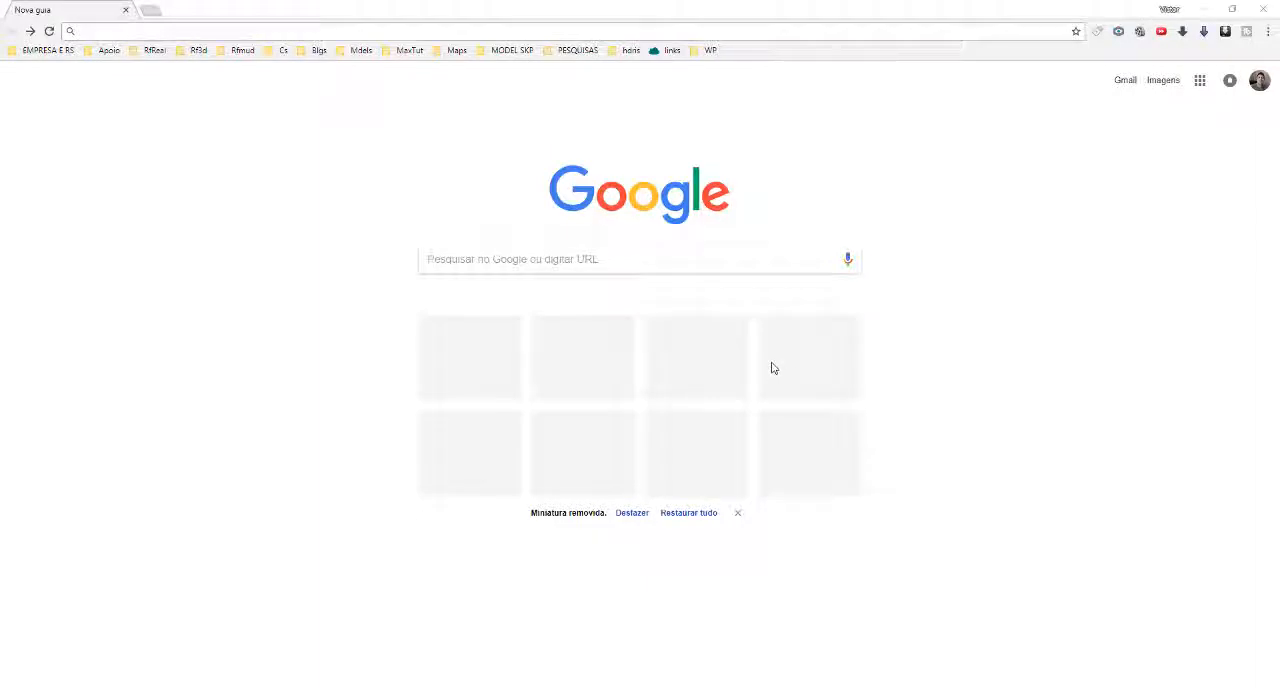
# In Google Images in the browser, run a search by image with the uploaded file amostra material.jpg
pyautogui.click(1163, 82)
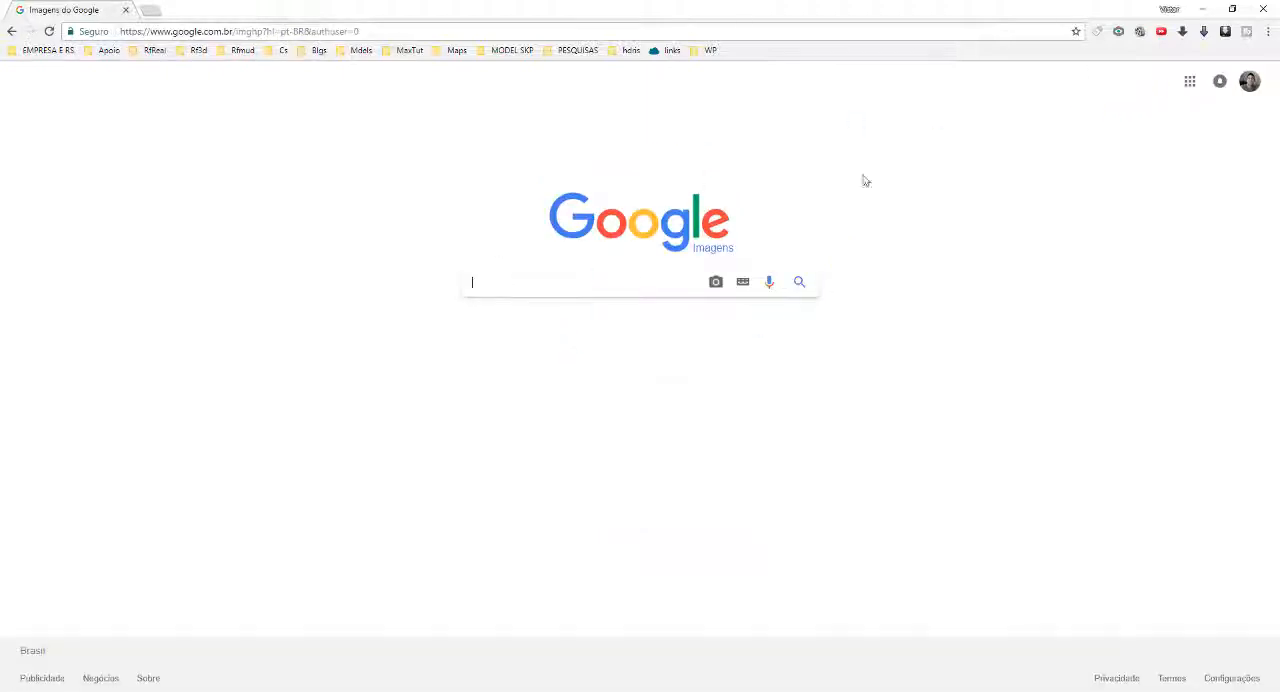
pyautogui.click(715, 284)
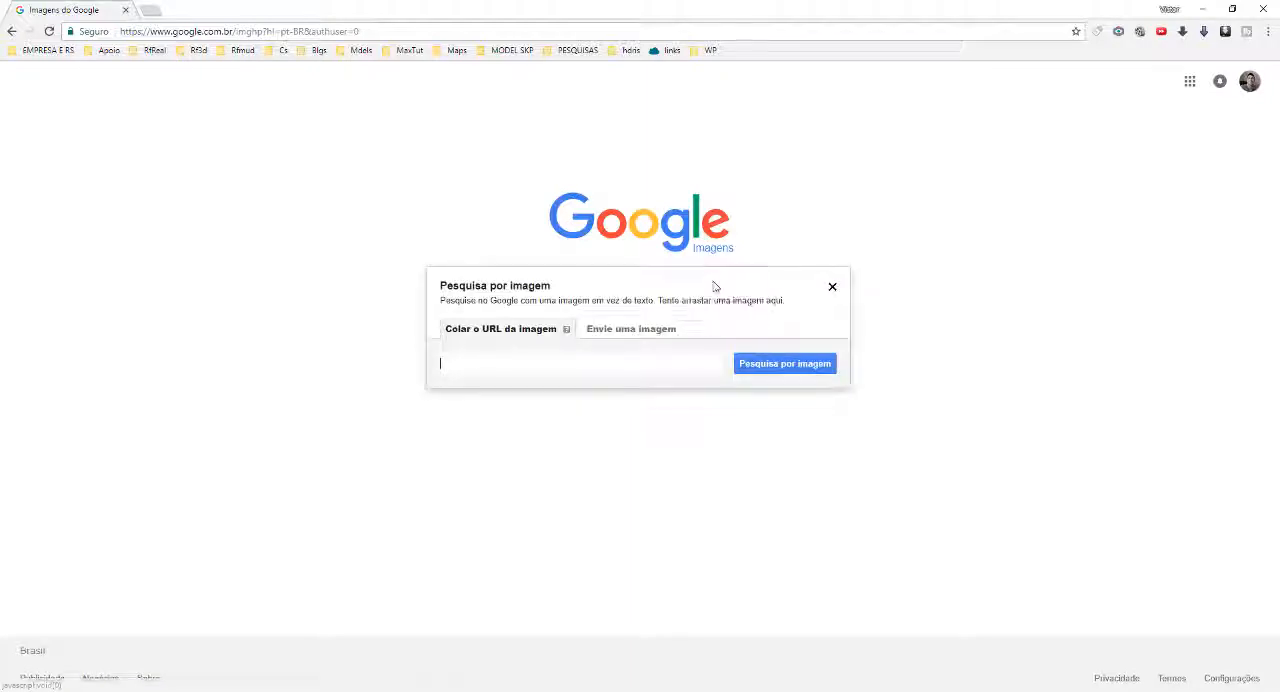
pyautogui.click(617, 334)
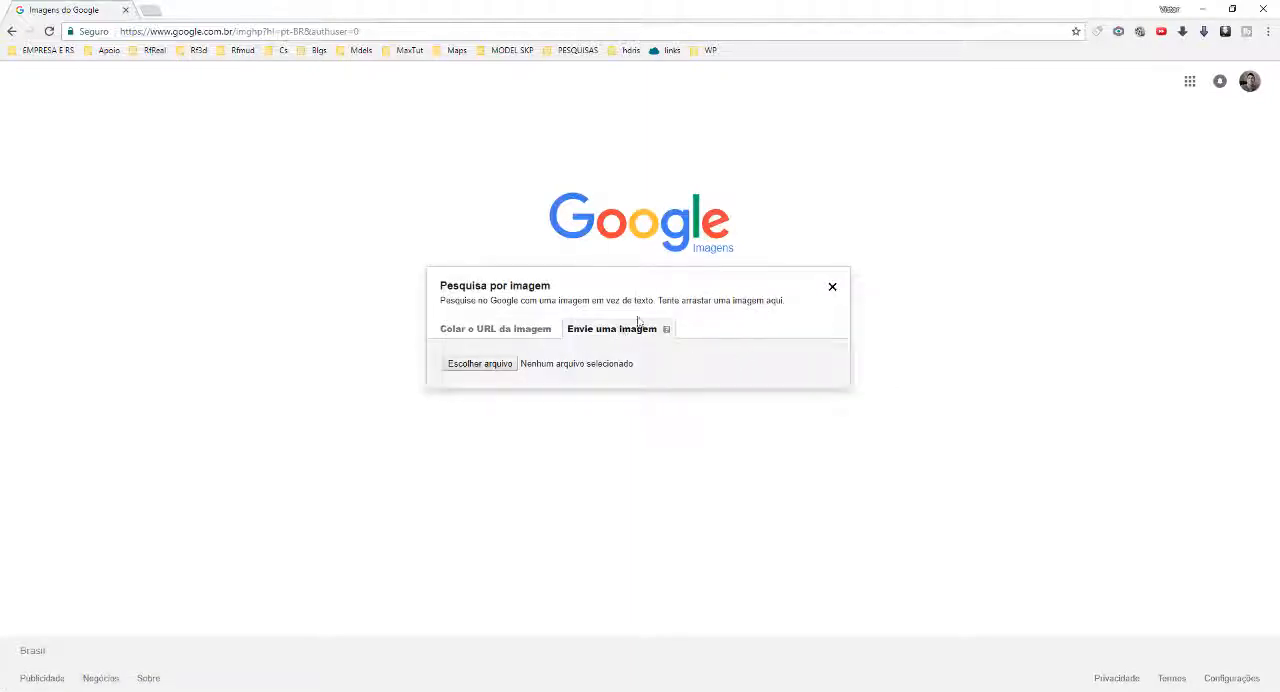
pyautogui.click(480, 364)
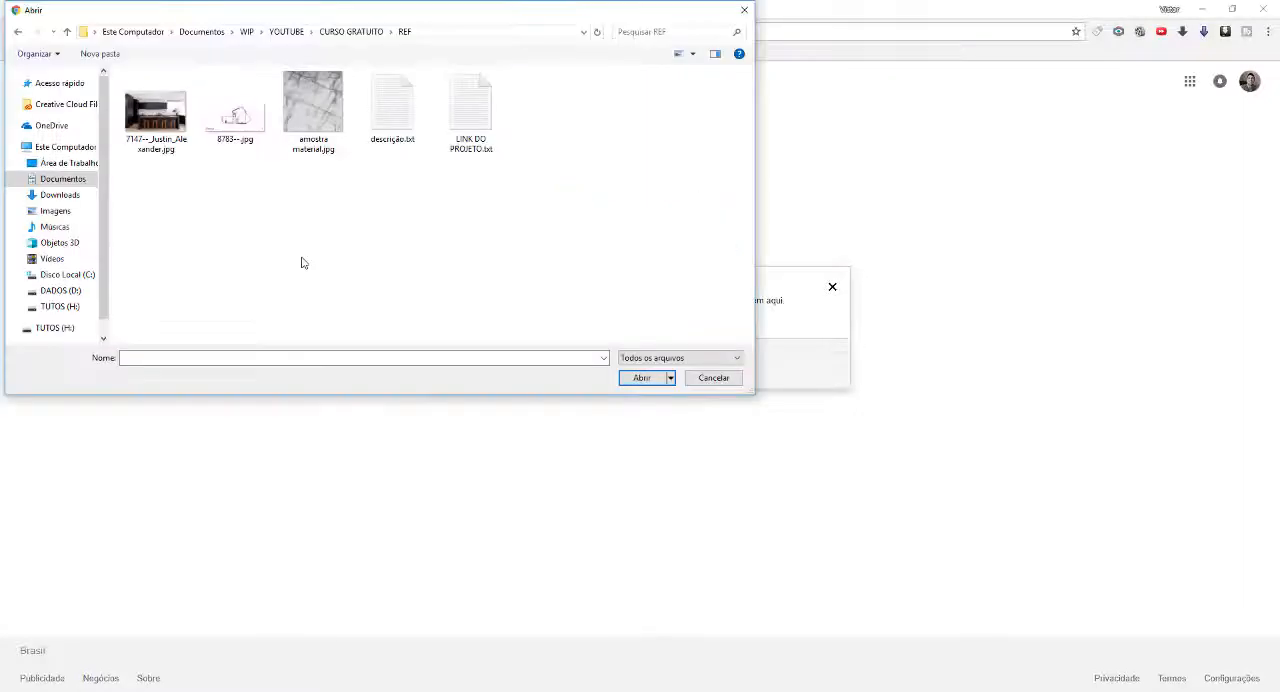
pyautogui.doubleClick(321, 119)
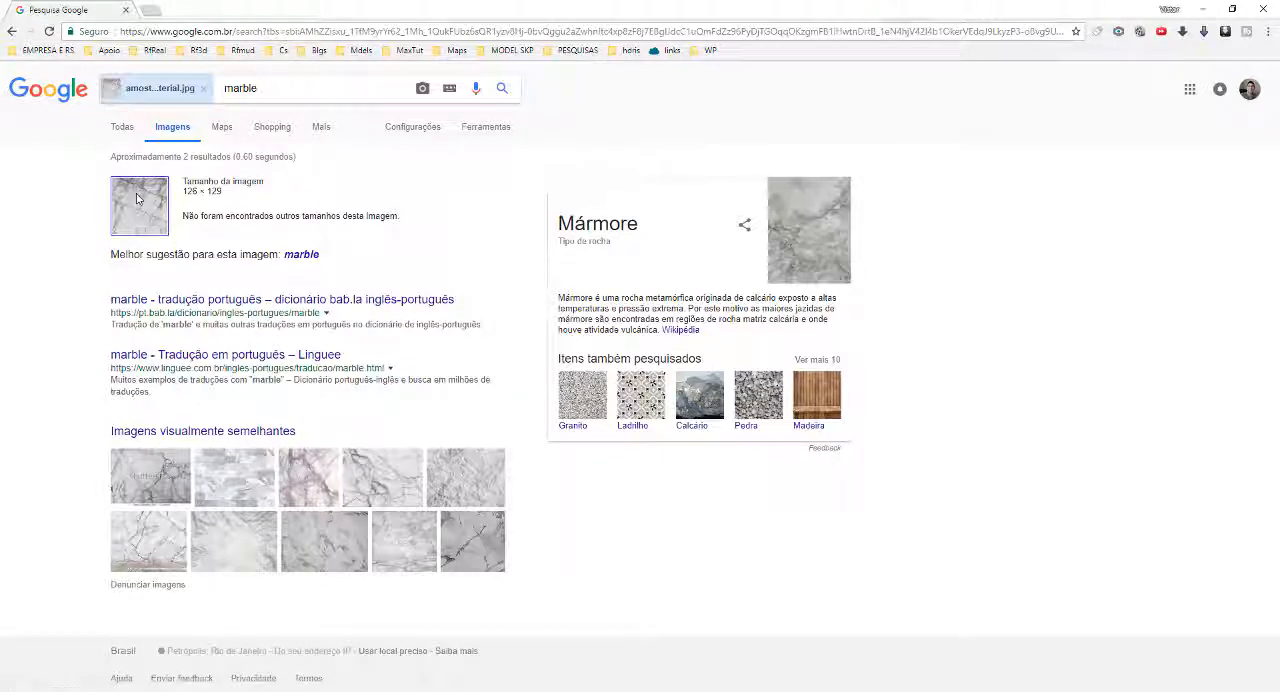
# Browse the visually similar images for a marble texture that matches the sample
pyautogui.click(175, 434)
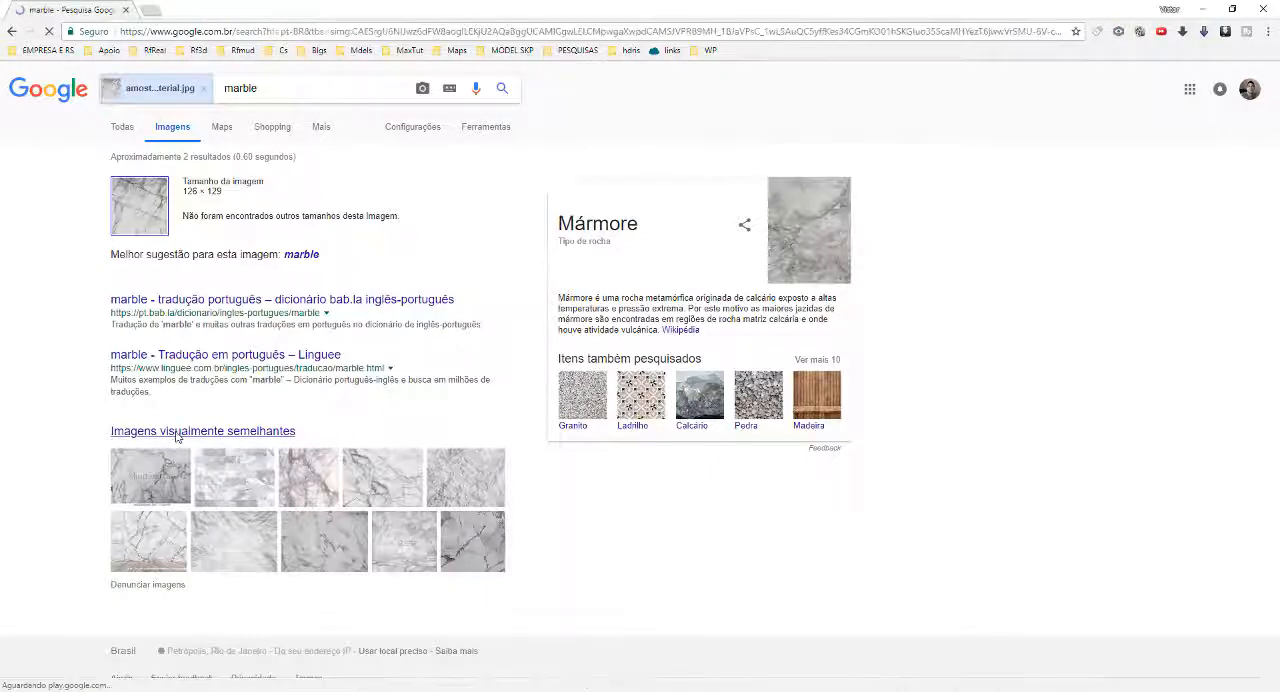
pyautogui.scroll(-10, 903, 302)
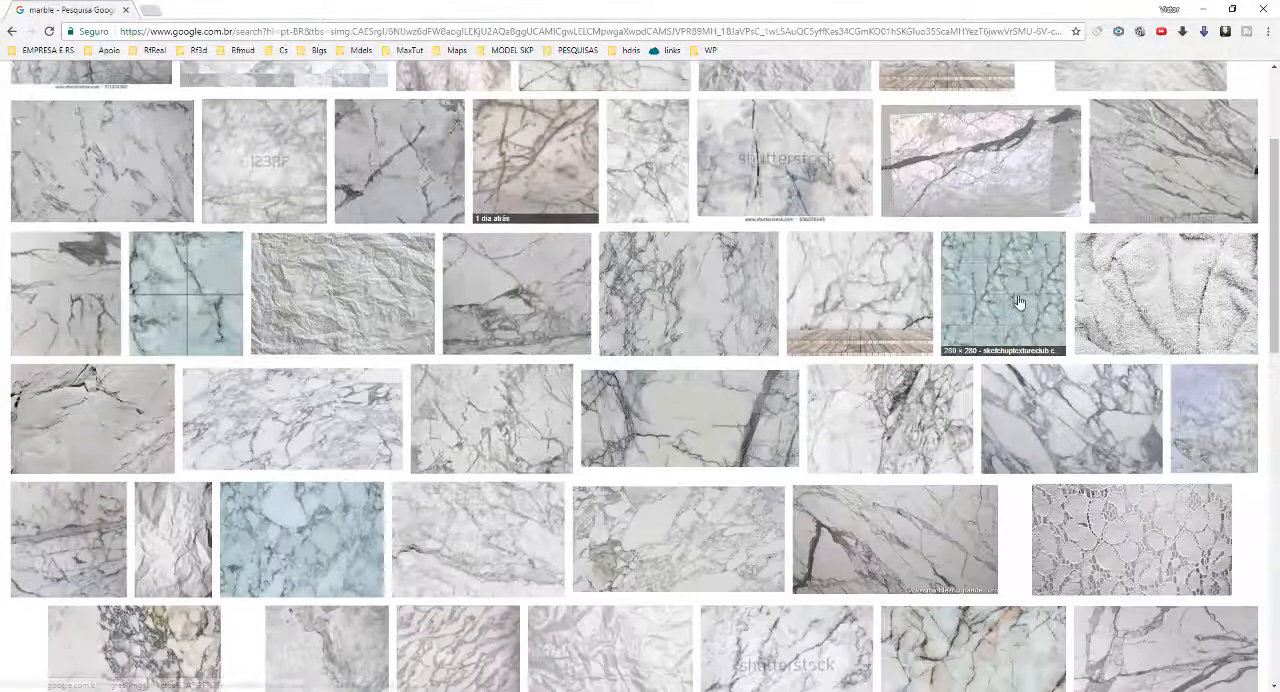
pyautogui.scroll(10, 689, 401)
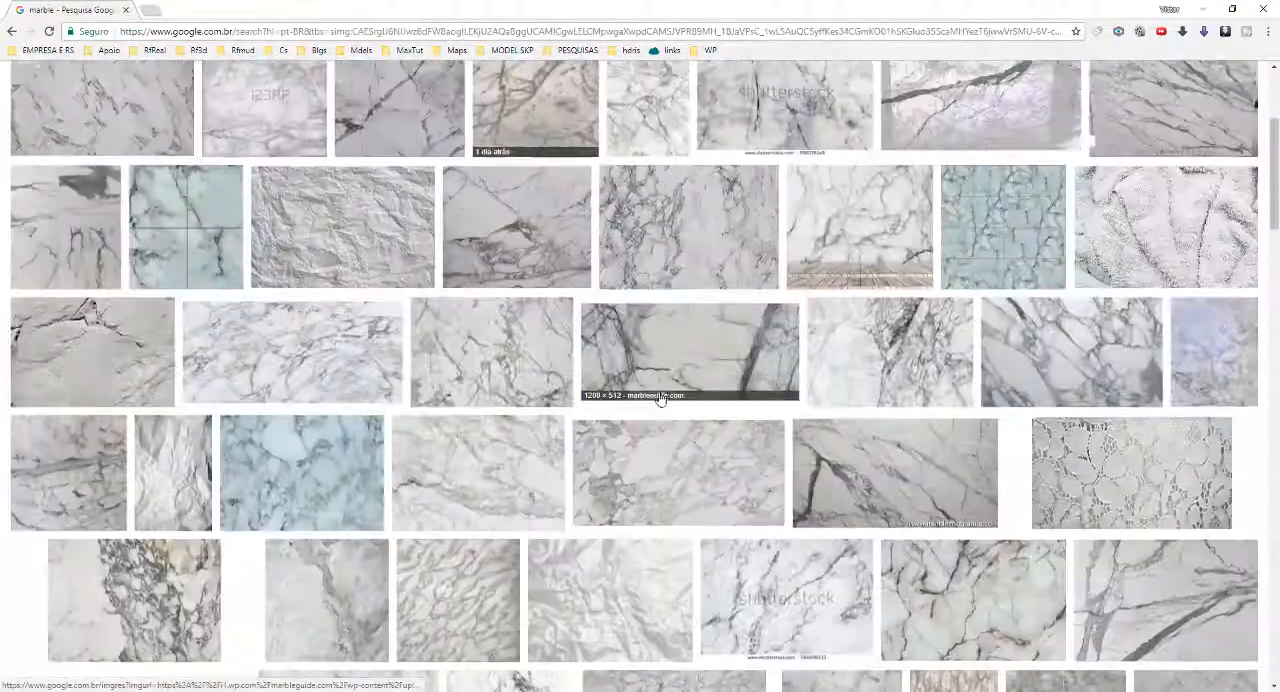
pyautogui.scroll(-8, 689, 380)
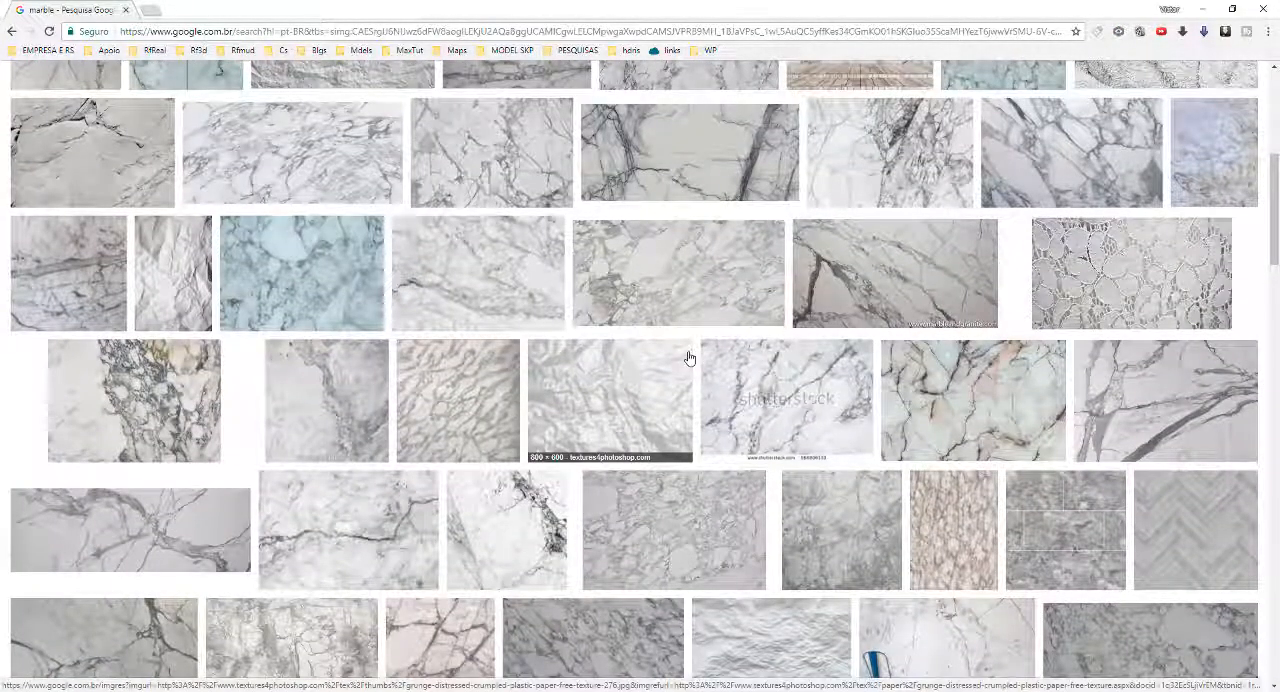
pyautogui.scroll(5, 620, 380)
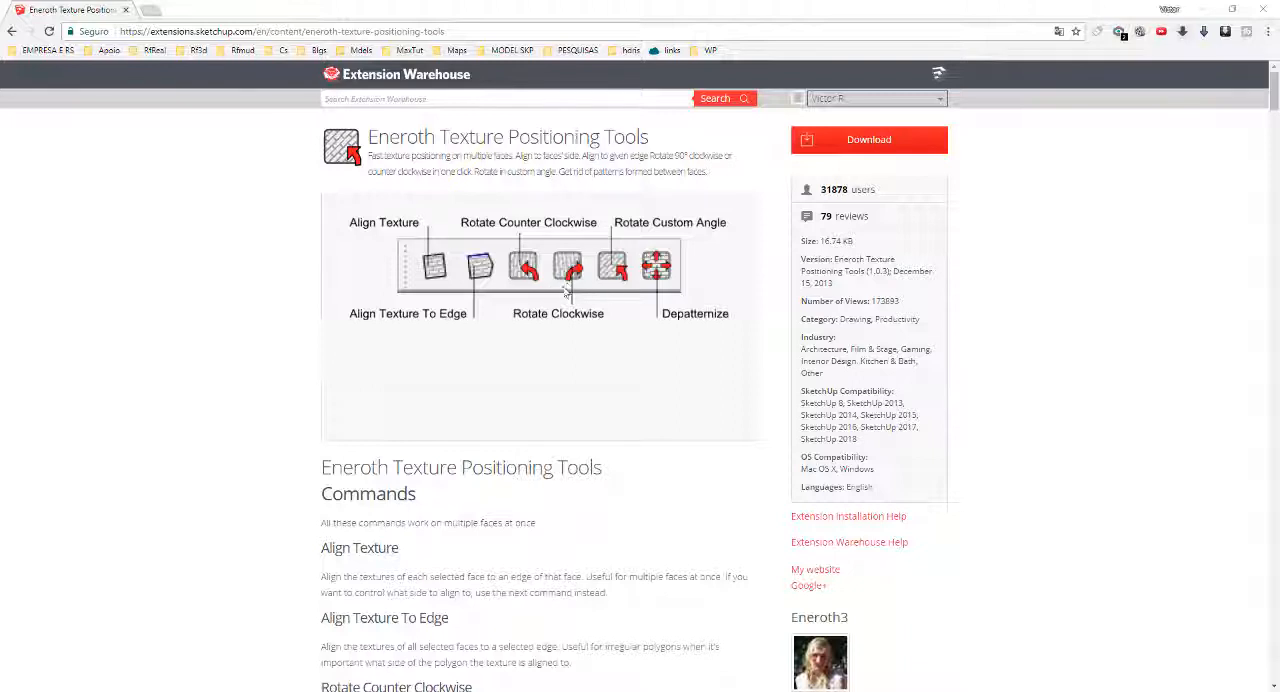
# Switch back to SketchUp and show the Texture Positioning toolbar
pyautogui.click(1201, 9)
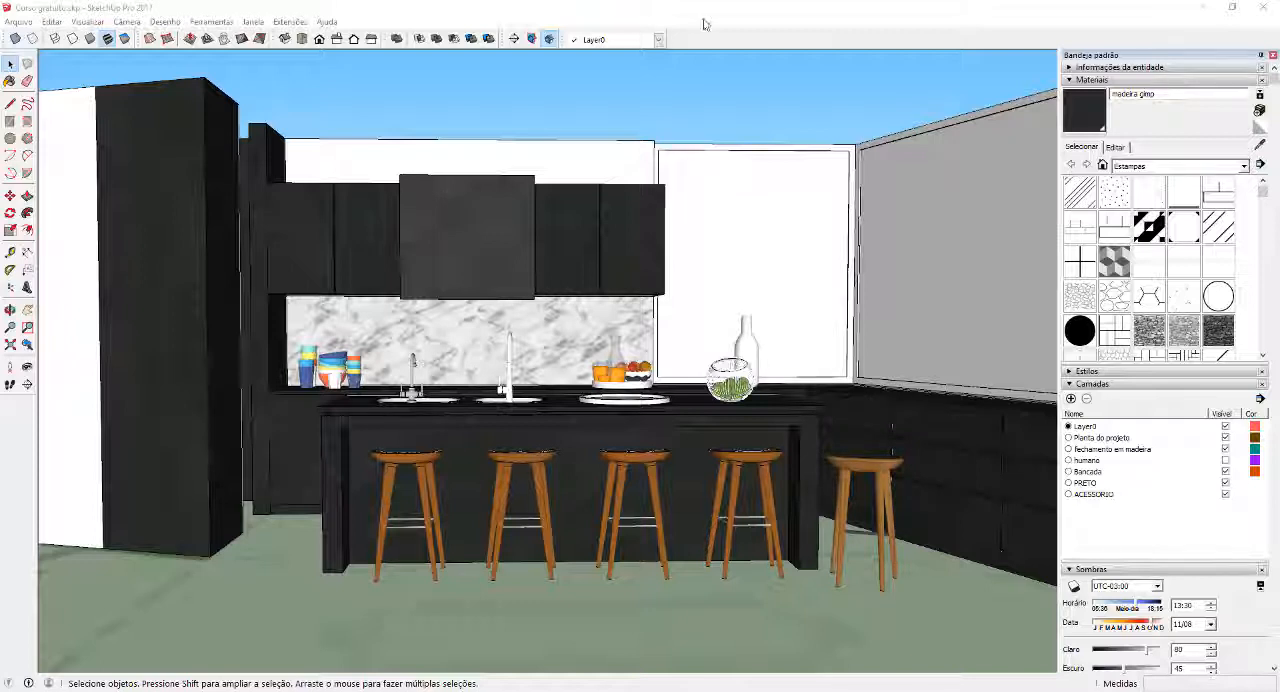
pyautogui.rightClick(683, 43)
pyautogui.scroll(-2, 765, 400)
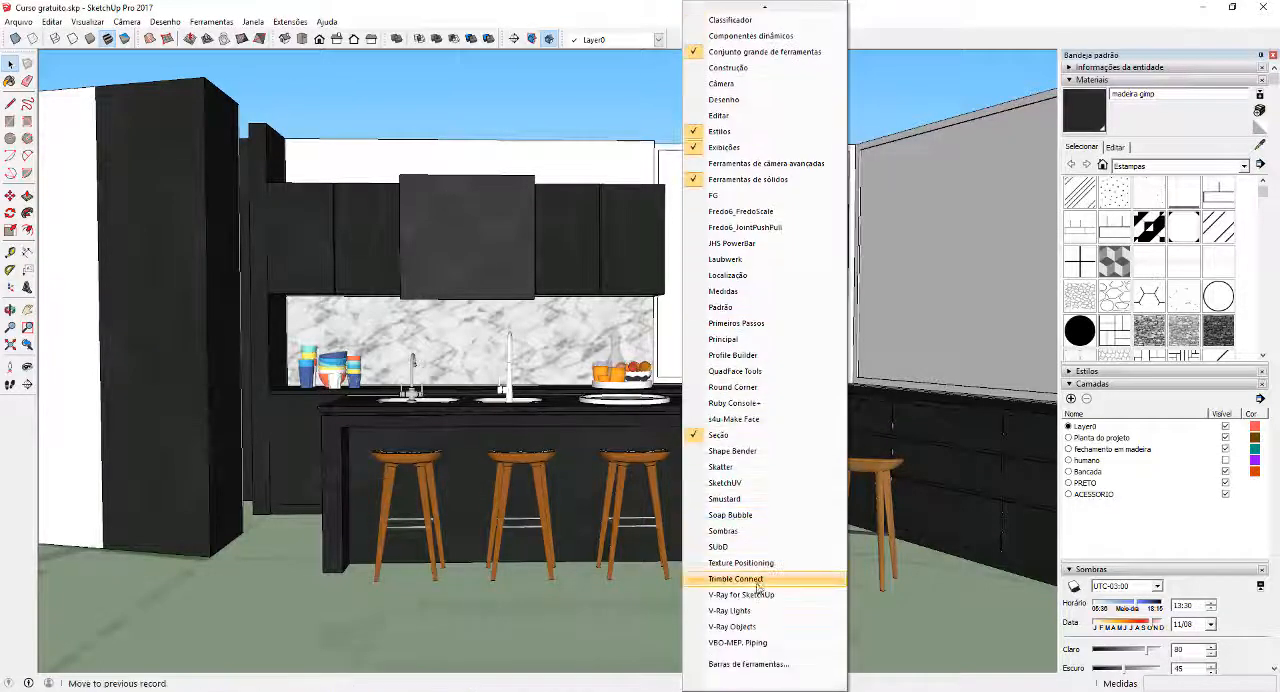
pyautogui.click(740, 563)
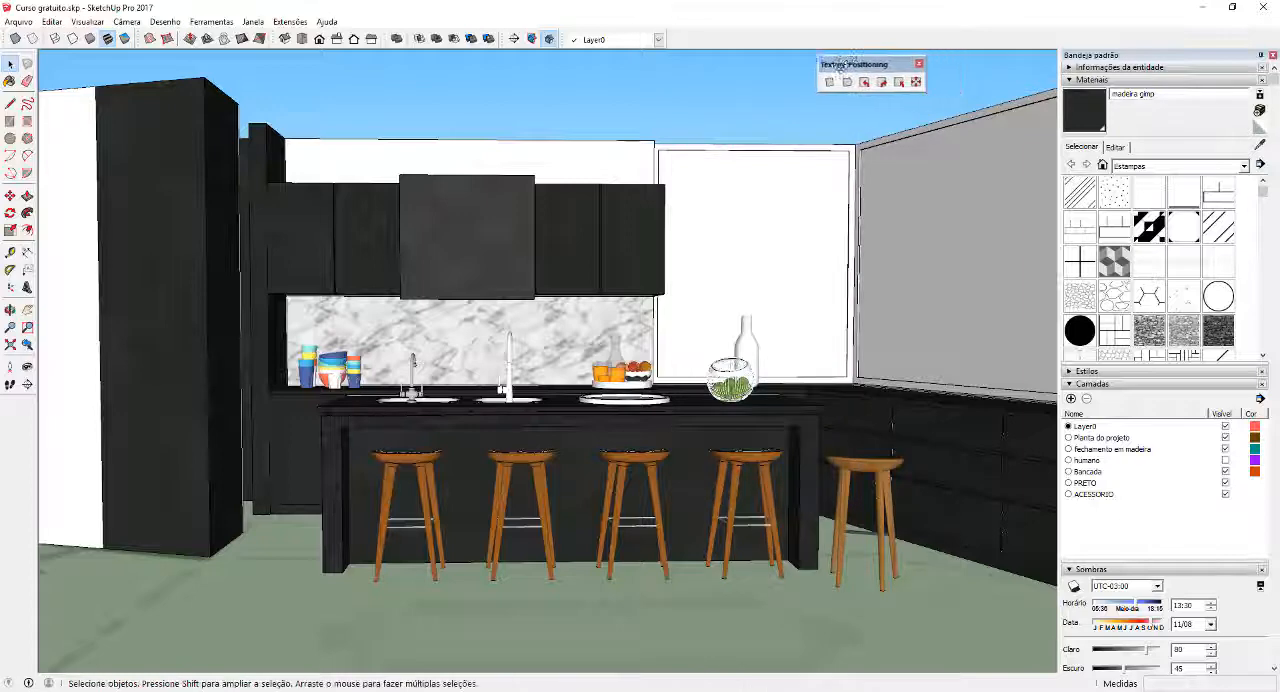
# Inside the upper cabinet group, rotate the texture 90° counter clockwise on the door immediately right of the central hood
pyautogui.doubleClick(422, 268)
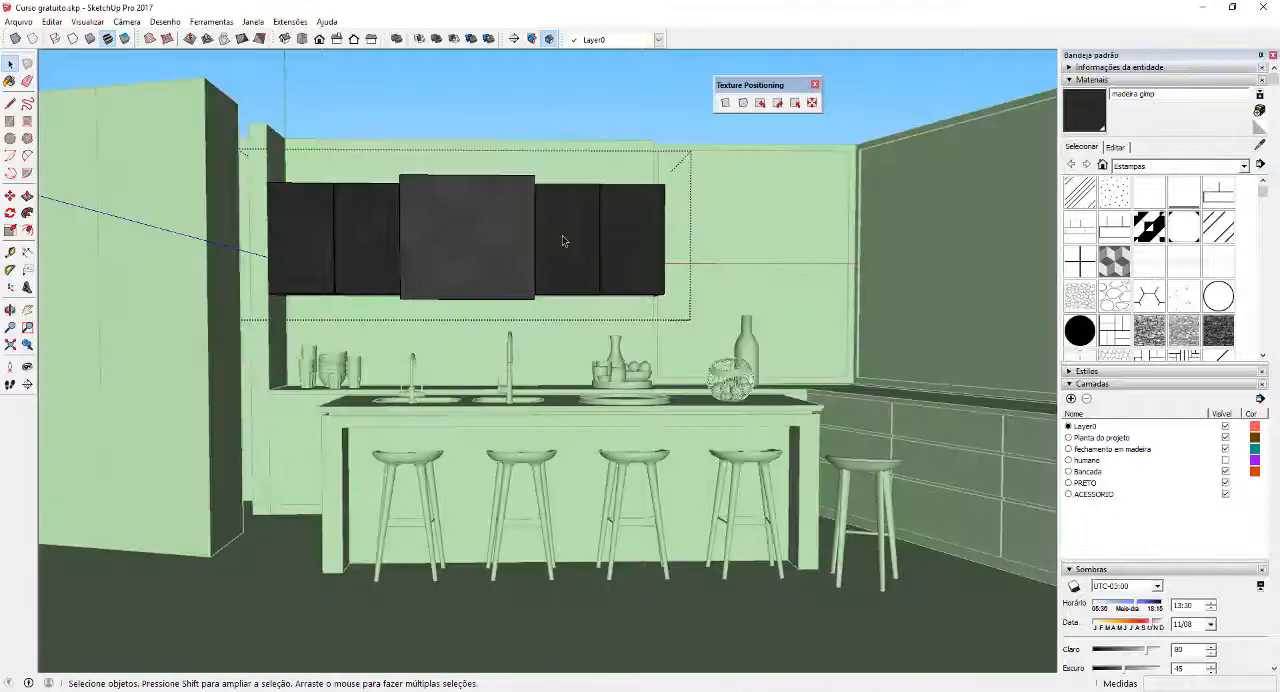
pyautogui.click(562, 235)
pyautogui.scroll(5, 562, 235)
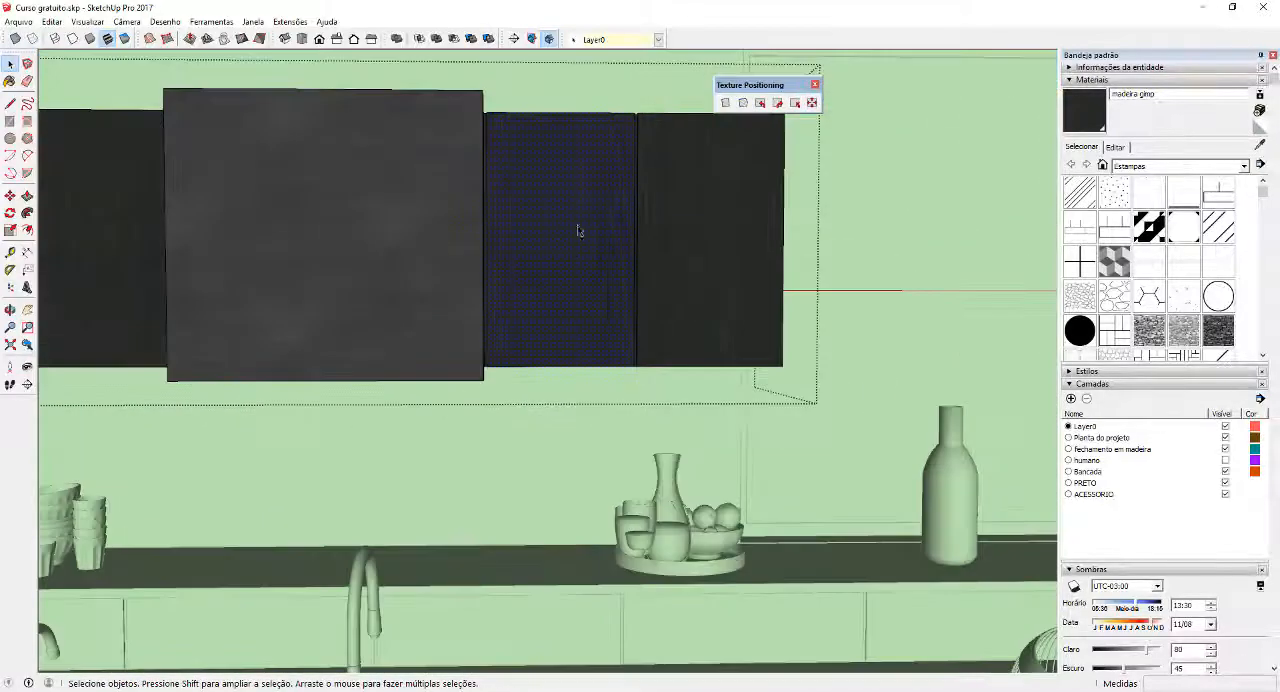
pyautogui.click(762, 105)
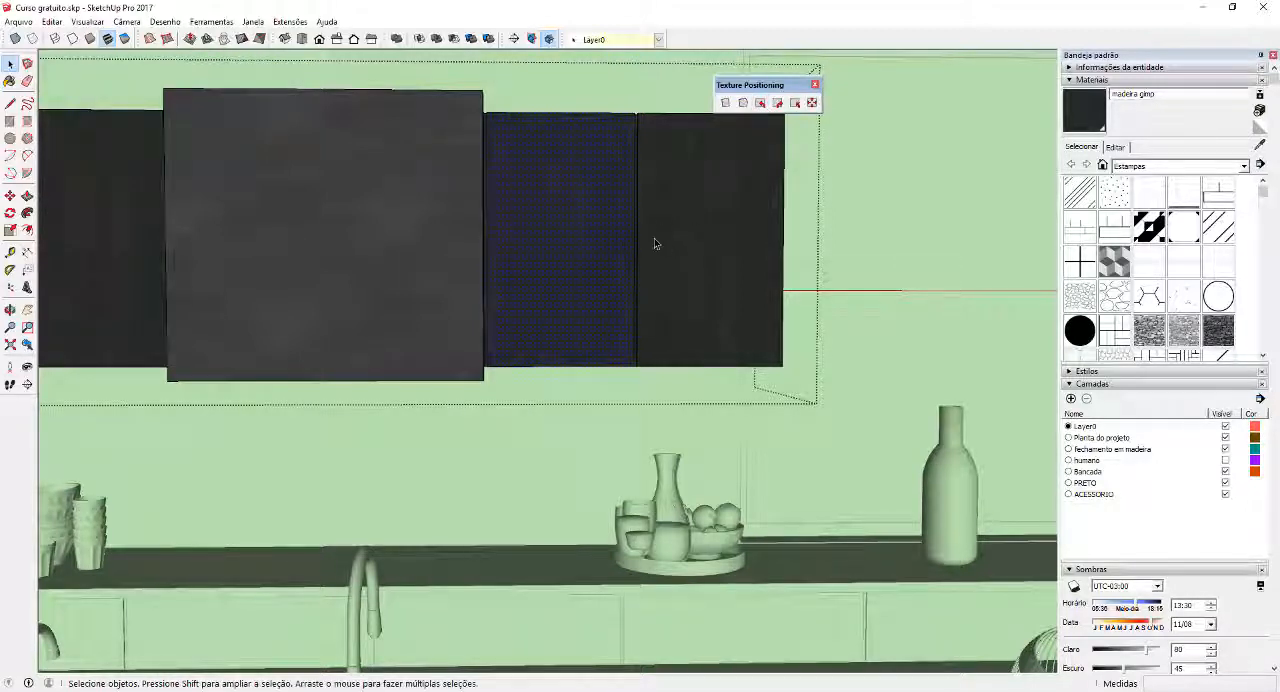
# Depatternize the wood texture across the four upper cabinet doors, and dock the Texture Positioning toolbar beside the layer selector
pyautogui.scroll(-3, 500, 212)
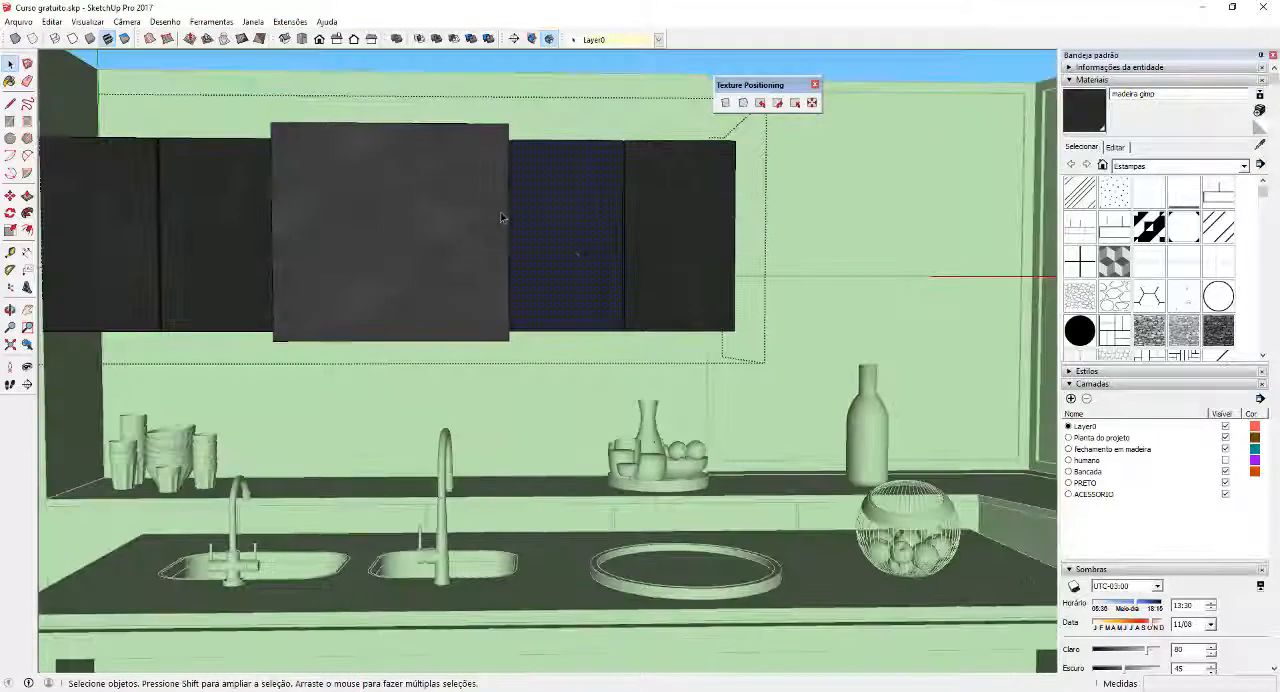
pyautogui.moveTo(500, 212); pyautogui.dragTo(755, 238, button='middle')
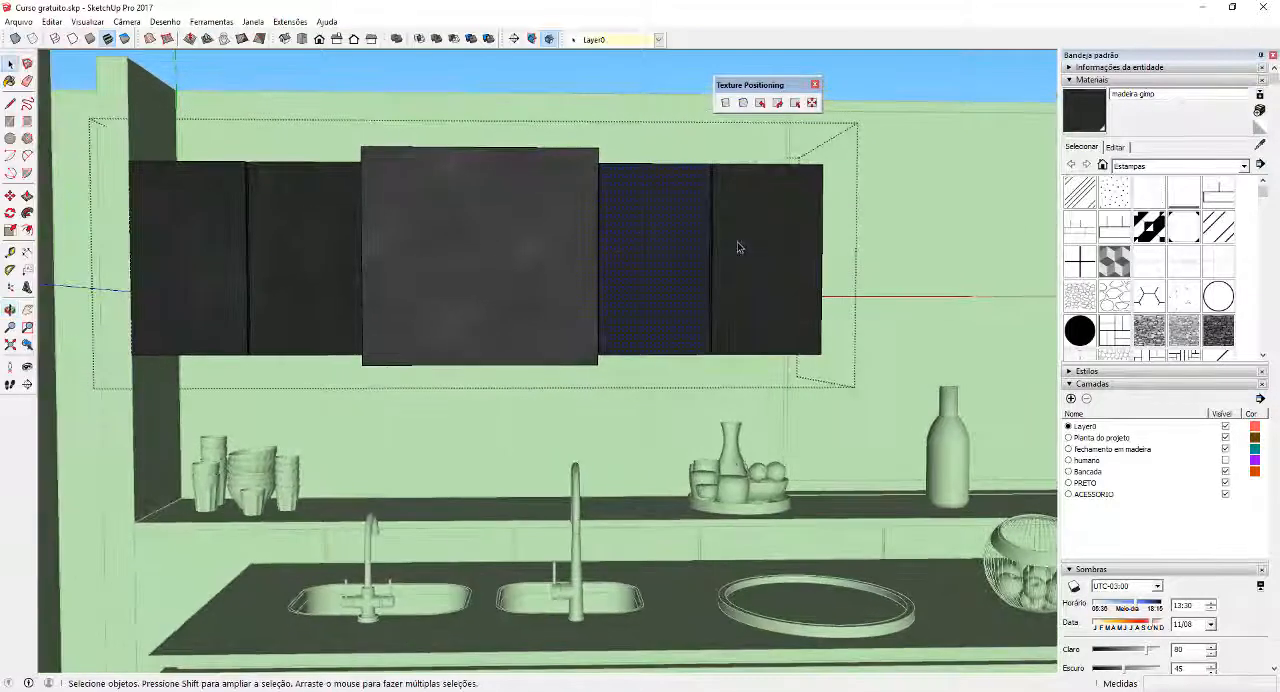
pyautogui.click(740, 246)
pyautogui.keyDown('shift'); pyautogui.click(664, 240); pyautogui.keyUp('shift')
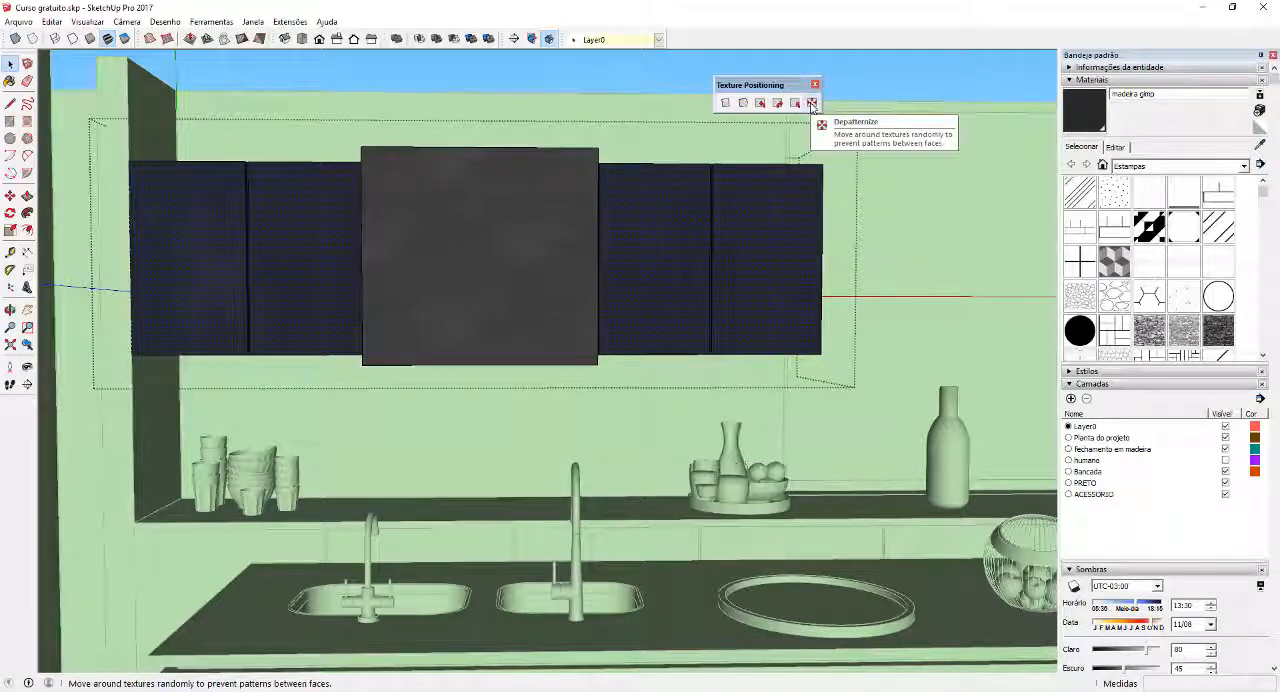
pyautogui.click(812, 105)
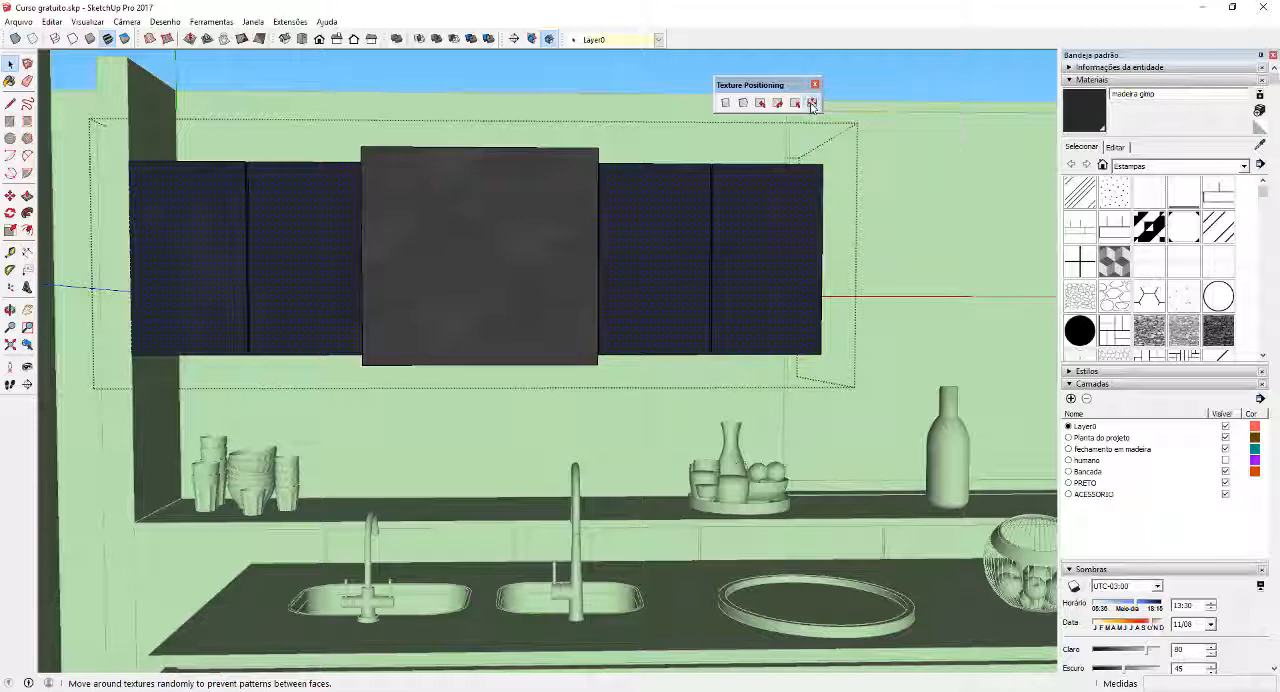
pyautogui.click(812, 105)
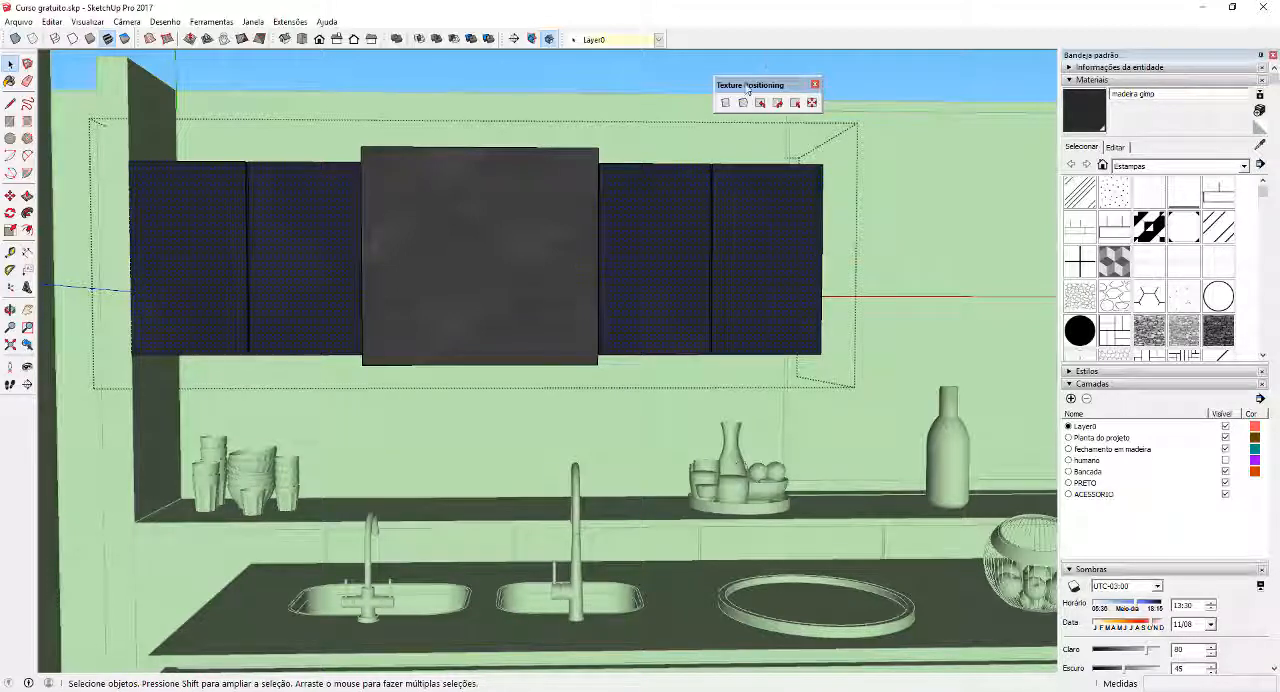
pyautogui.moveTo(748, 85); pyautogui.dragTo(678, 32)
pyautogui.click(667, 77)
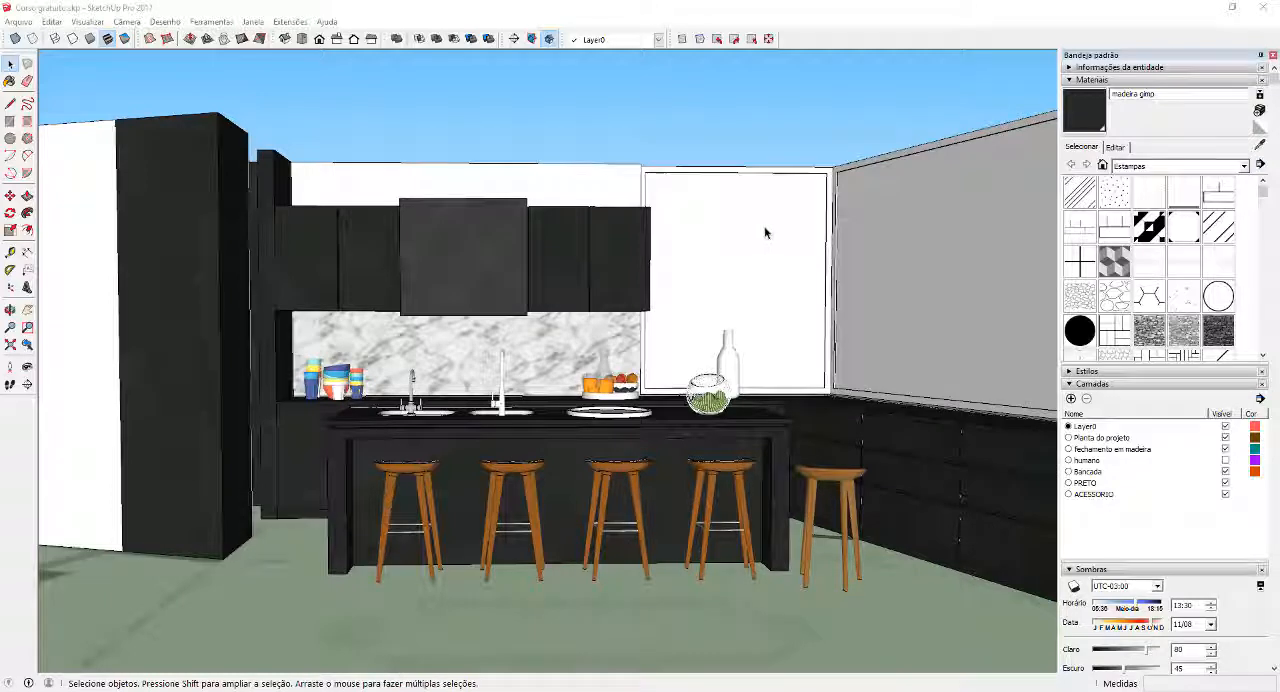
# Select the large window panel beside the upper cabinets and pick the Vidro translúcido cinza material from the Vidros e espelhos collection
pyautogui.click(765, 233)
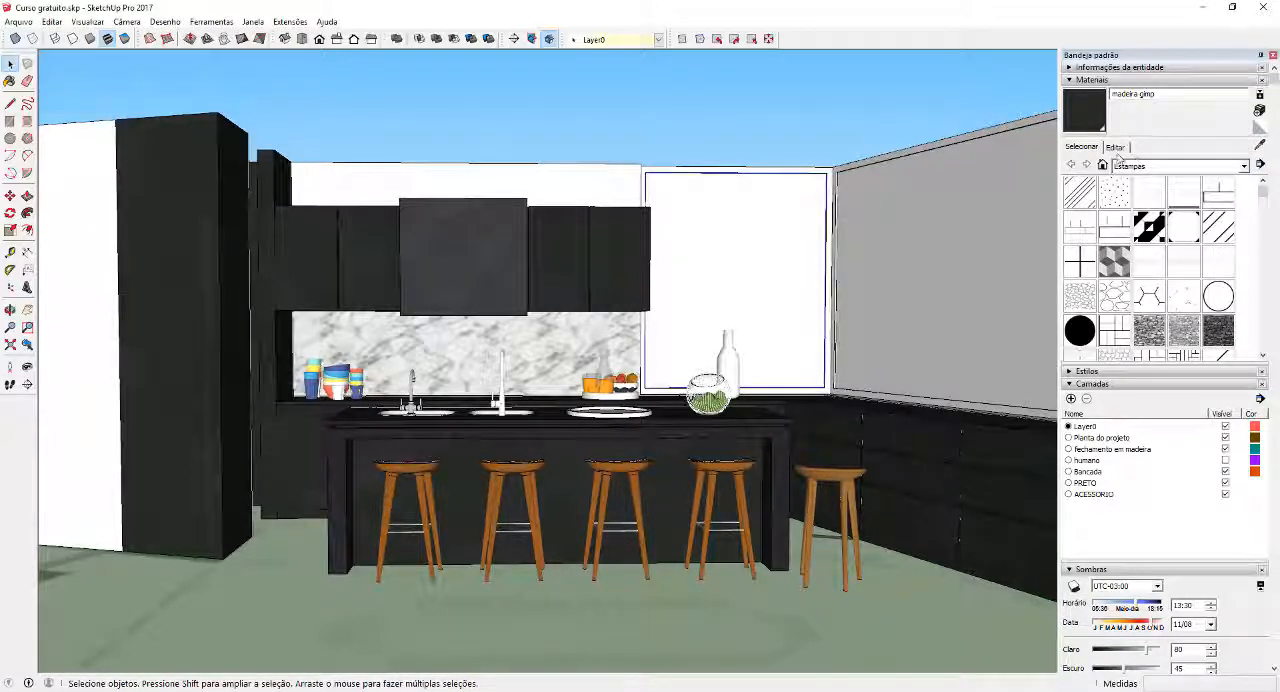
pyautogui.click(1146, 168)
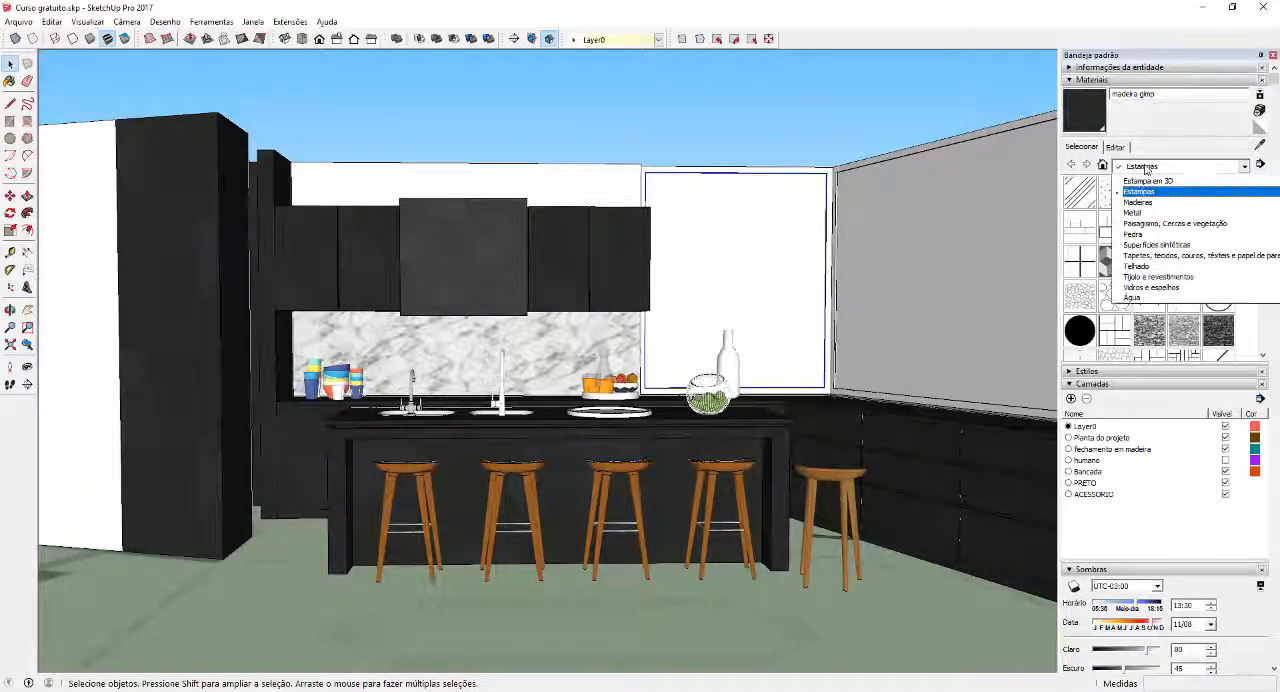
pyautogui.click(1158, 330)
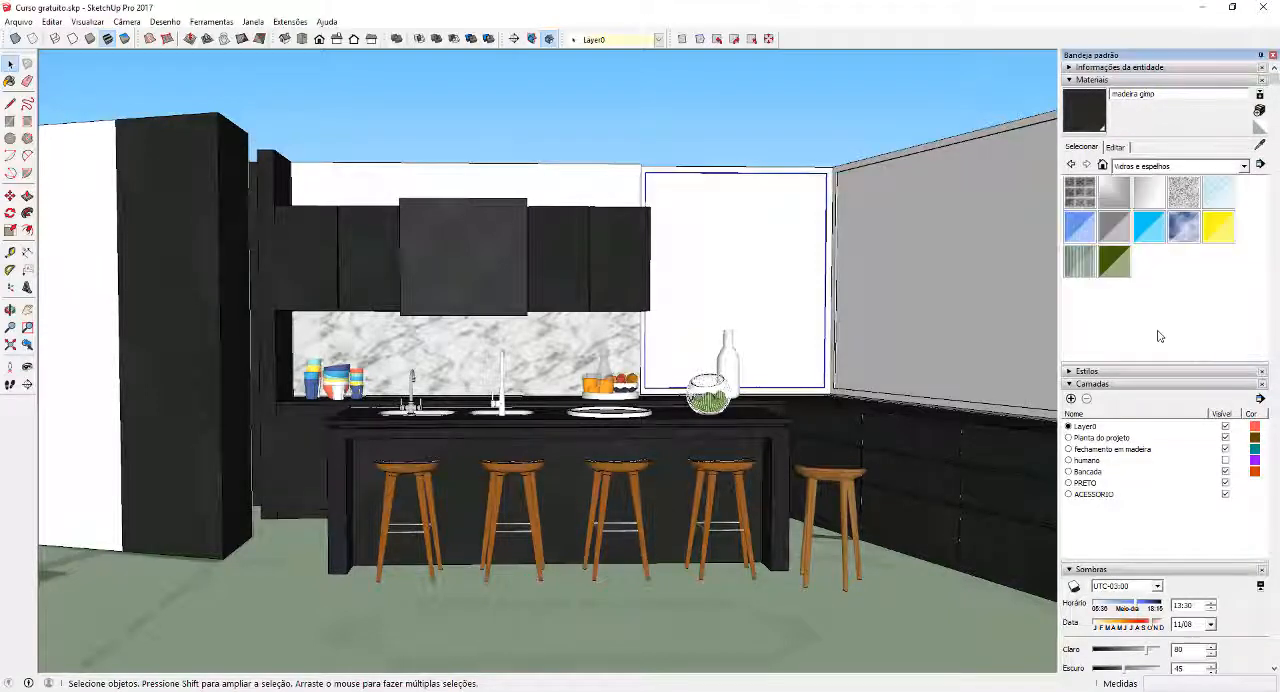
pyautogui.click(1122, 236)
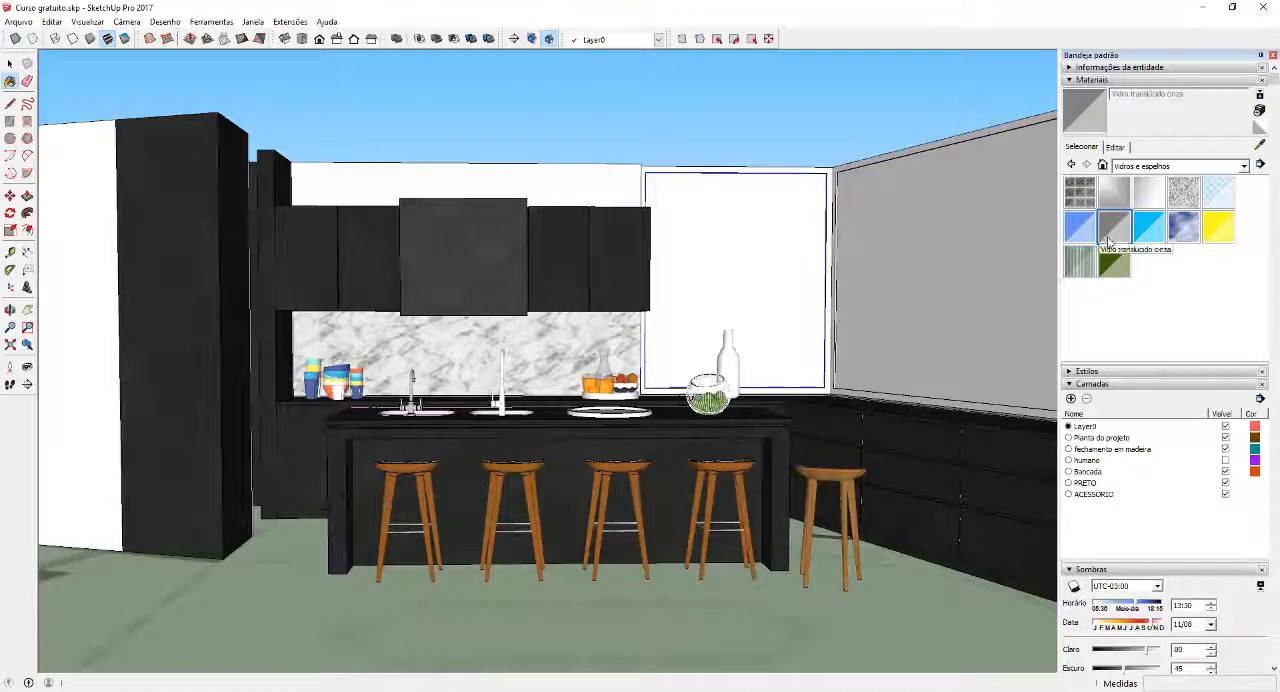
pyautogui.moveTo(751, 106)
pyautogui.mouseDown(button='middle')
pyautogui.moveTo(668, 170)
pyautogui.moveTo(723, 183)
pyautogui.moveTo(731, 251)
pyautogui.mouseUp(button='middle')
pyautogui.press('space')
# Inside the window panel group beside the upper cabinets, isolate the large panel face and paint it with Vidro translúcido cinza
pyautogui.scroll(-4, 726, 189)
pyautogui.scroll(2, 806, 170)
pyautogui.scroll(3, 806, 170)
pyautogui.moveTo(817, 160); pyautogui.dragTo(466, 152, button='middle')
pyautogui.scroll(6, 652, 248)
pyautogui.scroll(4, 594, 180)
pyautogui.moveTo(697, 257); pyautogui.dragTo(556, 330, button='middle')
pyautogui.scroll(4, 660, 291)
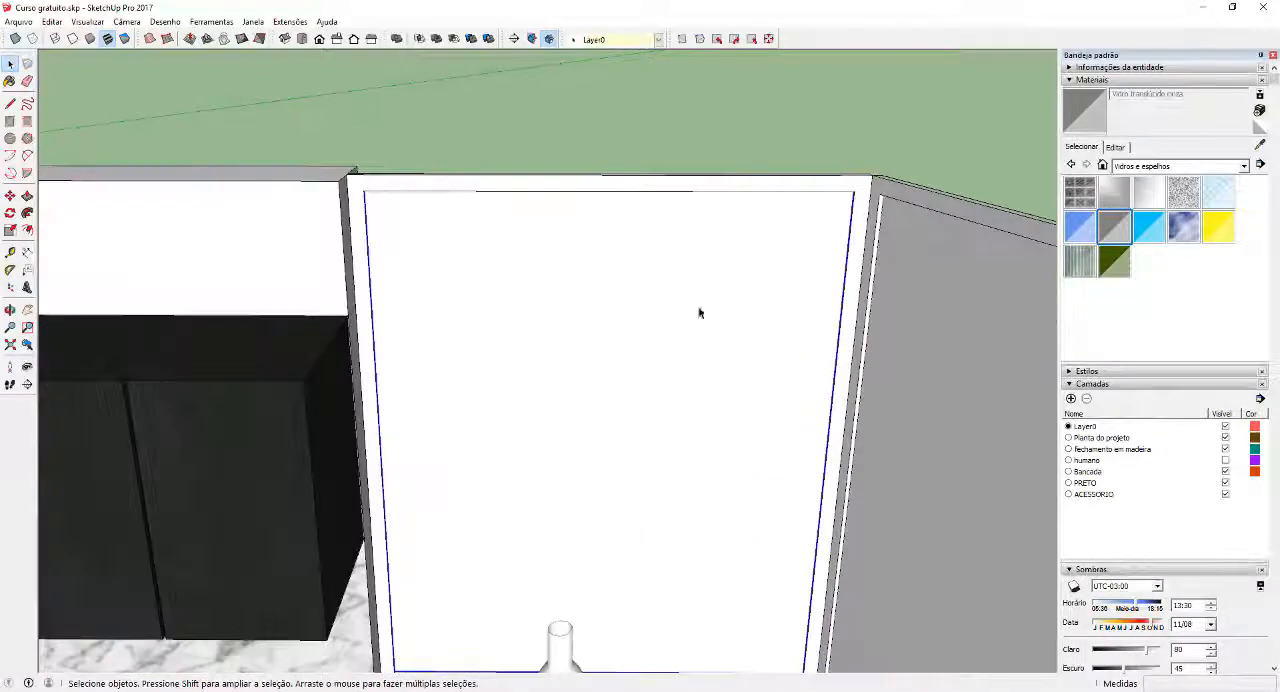
pyautogui.scroll(-2, 769, 314)
pyautogui.moveTo(694, 353); pyautogui.dragTo(717, 299, button='middle')
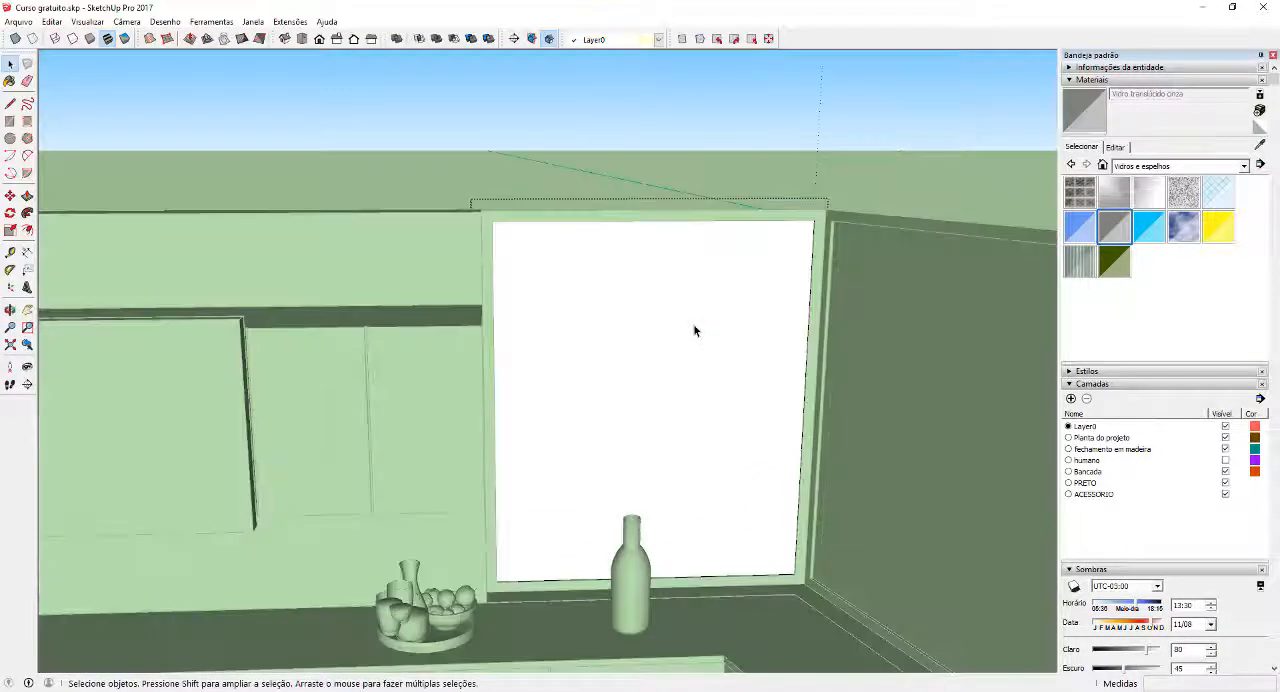
pyautogui.doubleClick(694, 331)
pyautogui.click(694, 331)
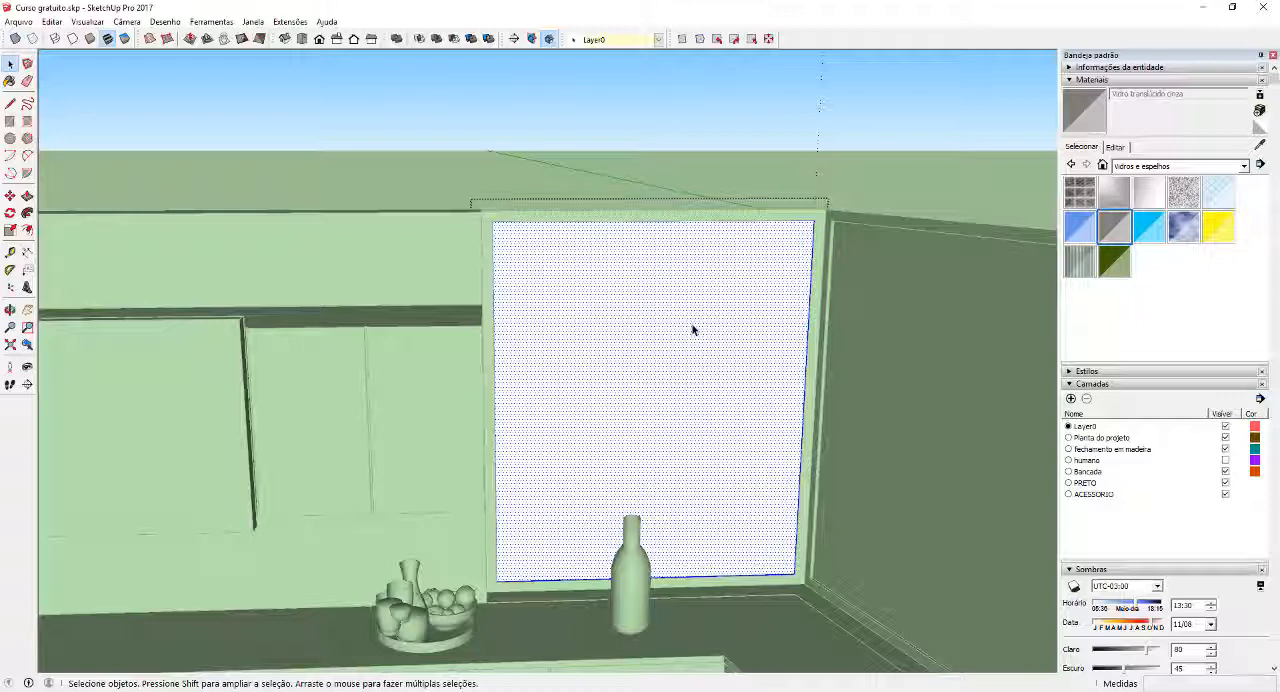
pyautogui.press('i')
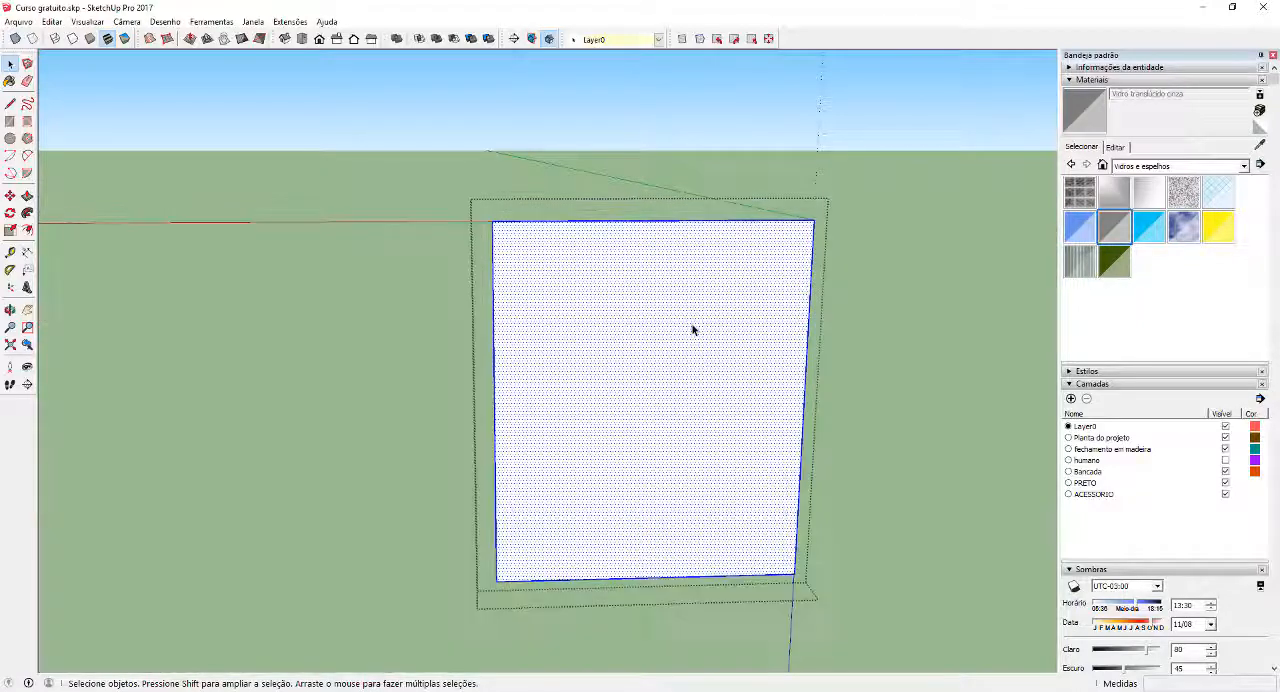
pyautogui.click(1072, 128)
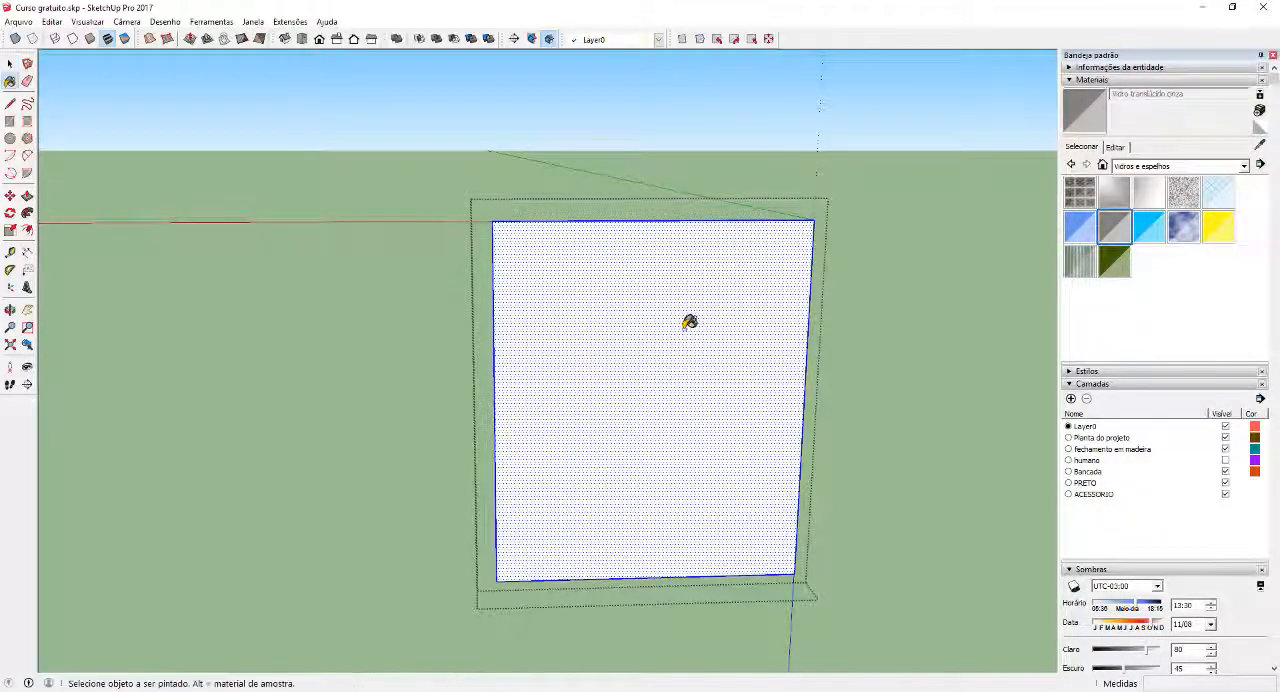
pyautogui.click(689, 322)
# Reverse the painted glass face twice and exit the window group
pyautogui.rightClick(689, 317)
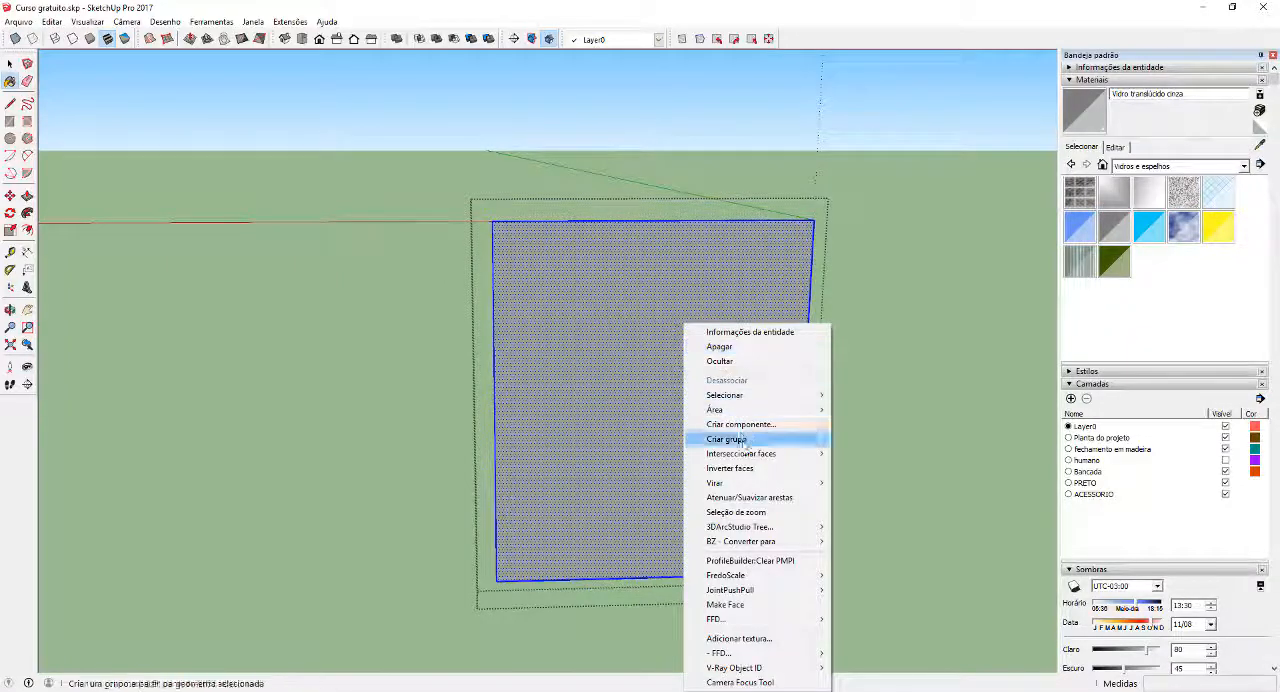
pyautogui.click(743, 472)
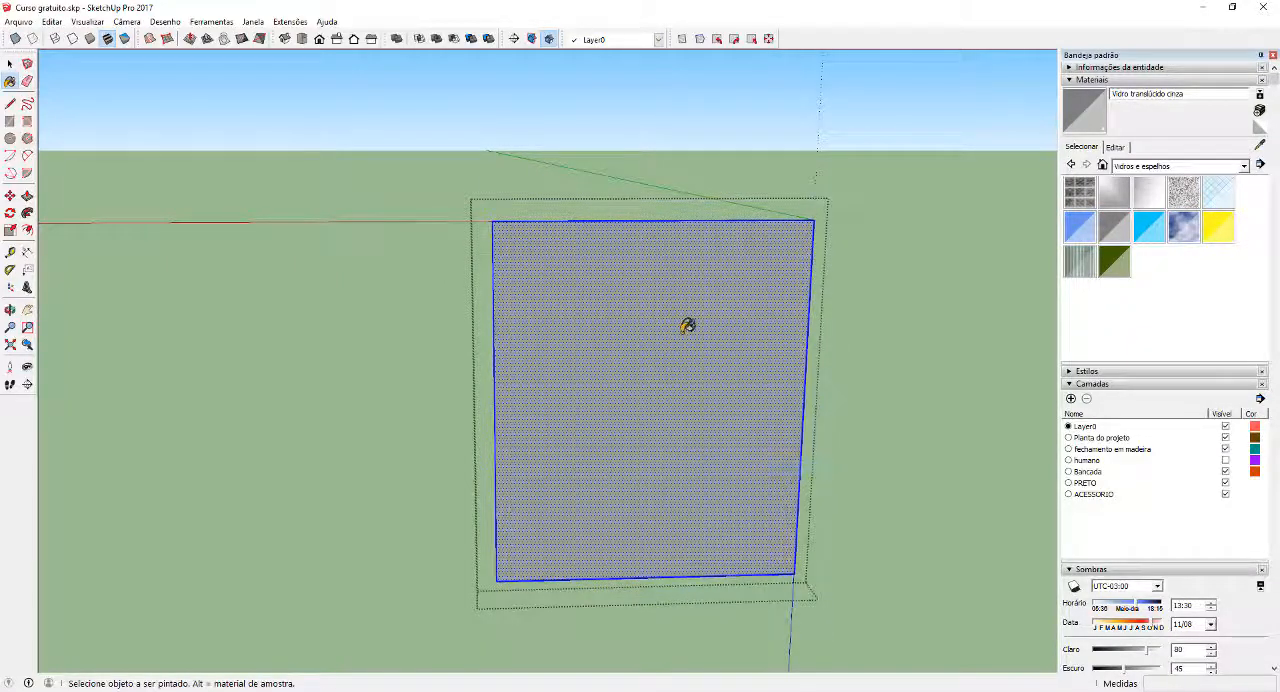
pyautogui.rightClick(687, 326)
pyautogui.click(746, 469)
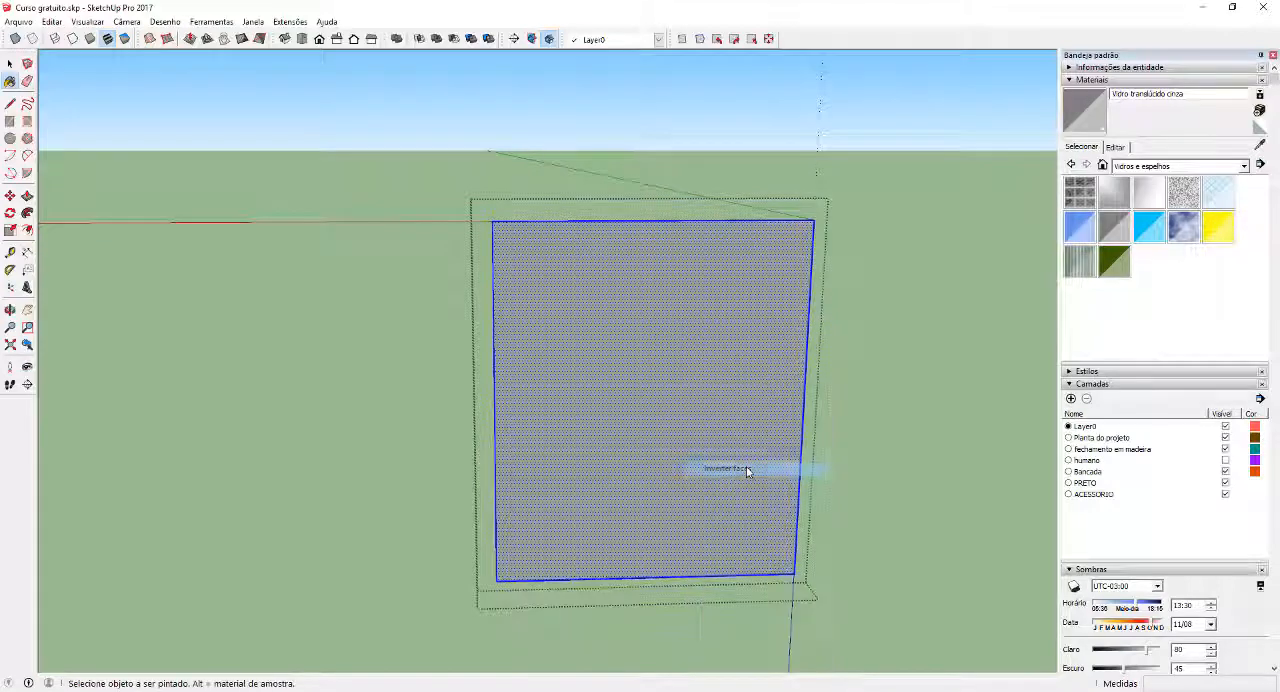
pyautogui.press('space')
pyautogui.press('Escape')
pyautogui.scroll(-2, 737, 400)
pyautogui.moveTo(650, 399)
pyautogui.mouseDown(button='middle')
pyautogui.moveTo(637, 398)
pyautogui.moveTo(763, 366)
pyautogui.mouseUp(button='middle')
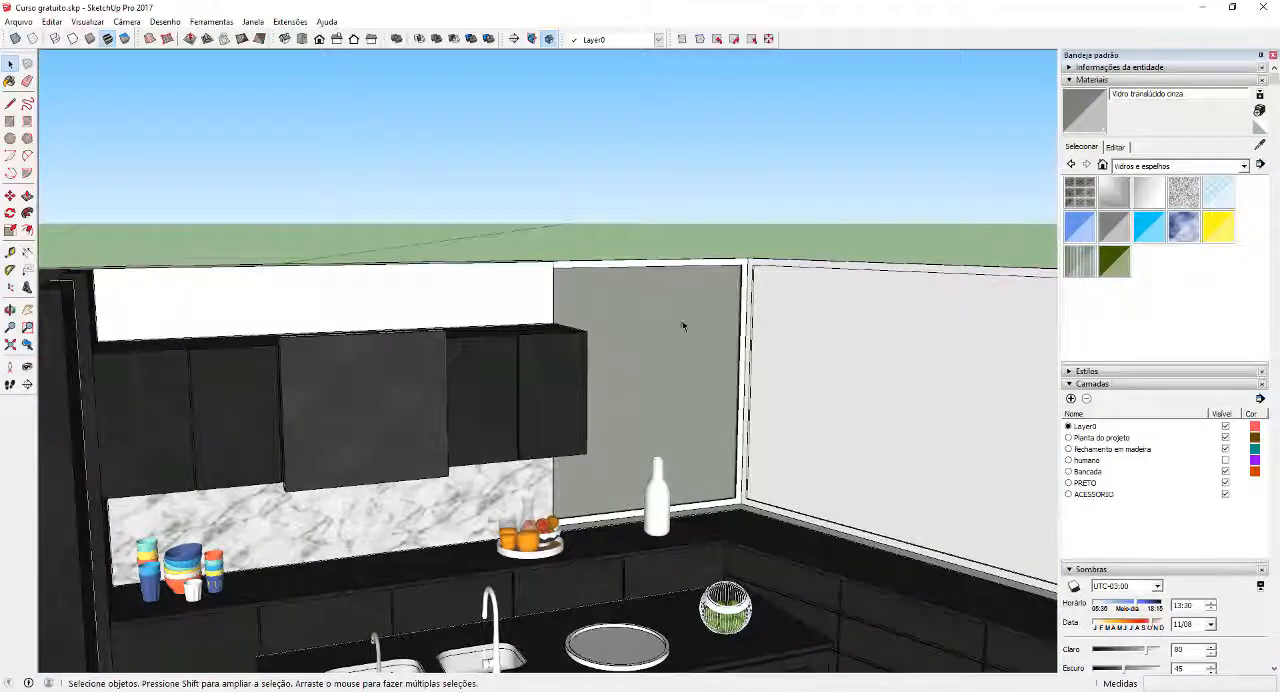
# Inside the adjoining side-wall window panel group, select the panel face and paint it with Vidro translúcido cinza
pyautogui.scroll(-4, 737, 365)
pyautogui.moveTo(666, 271); pyautogui.dragTo(610, 333, button='middle')
pyautogui.scroll(-5, 551, 403)
pyautogui.scroll(-3, 556, 385)
pyautogui.scroll(6, 610, 333)
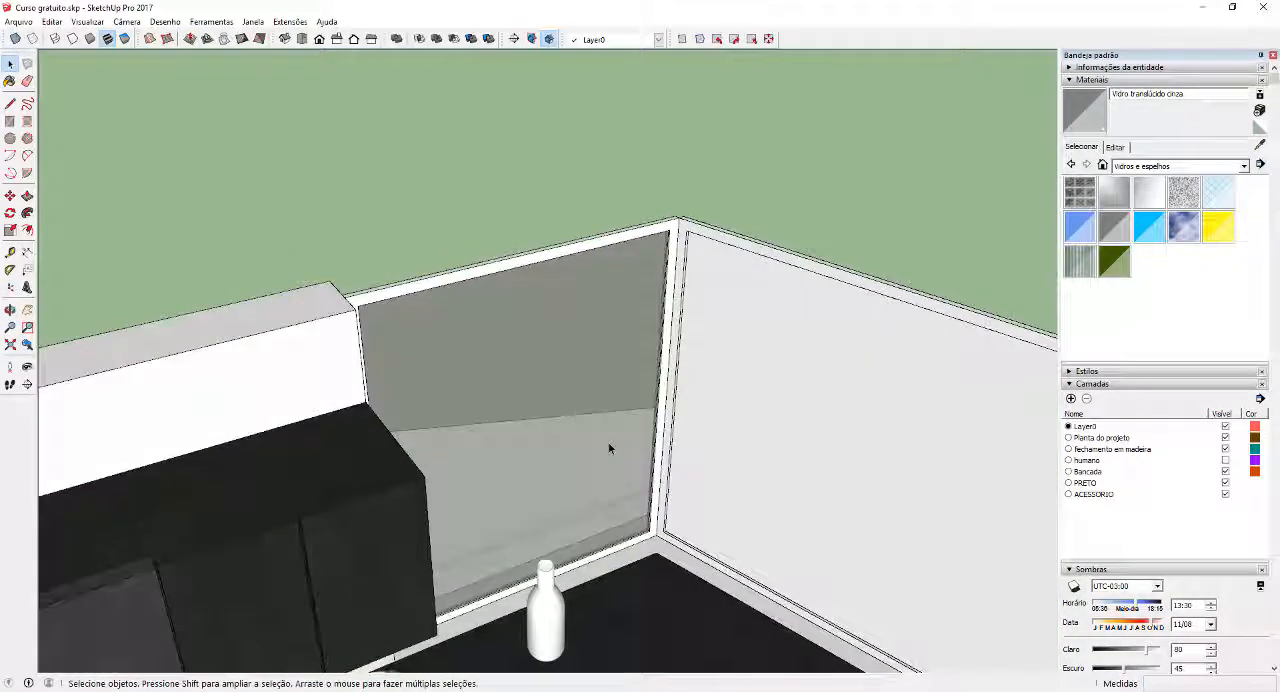
pyautogui.click(609, 447)
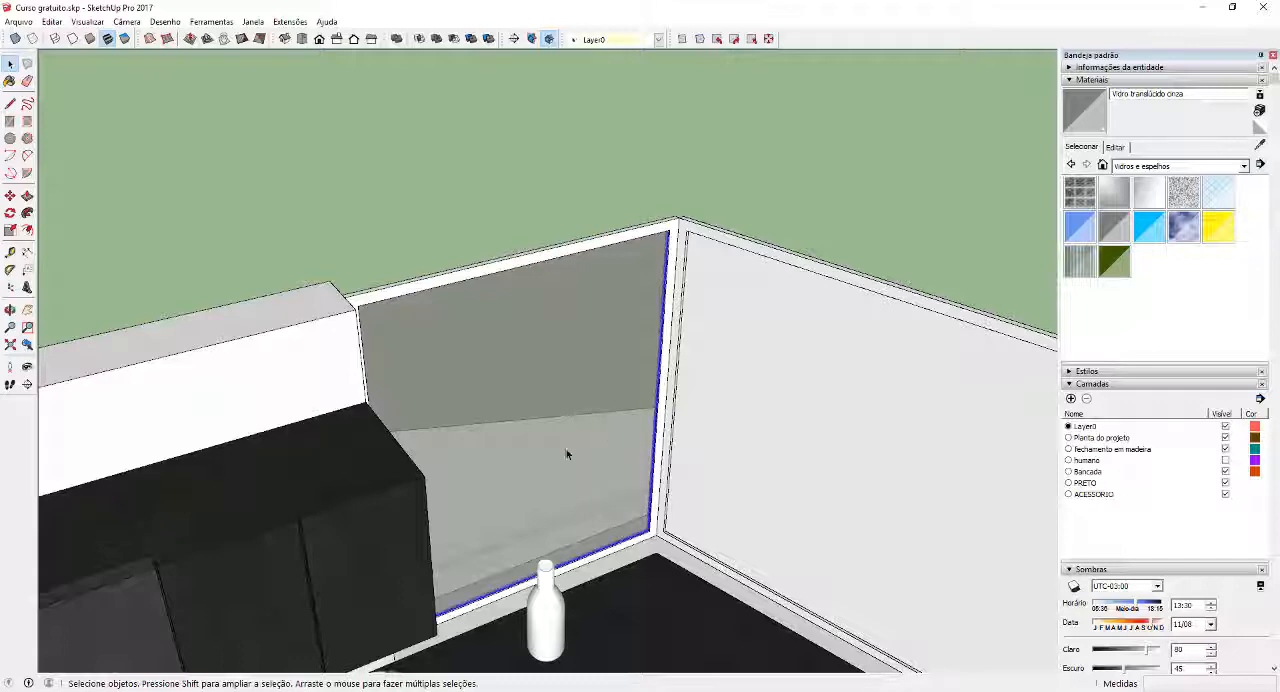
pyautogui.scroll(5, 588, 450)
pyautogui.scroll(-8, 651, 497)
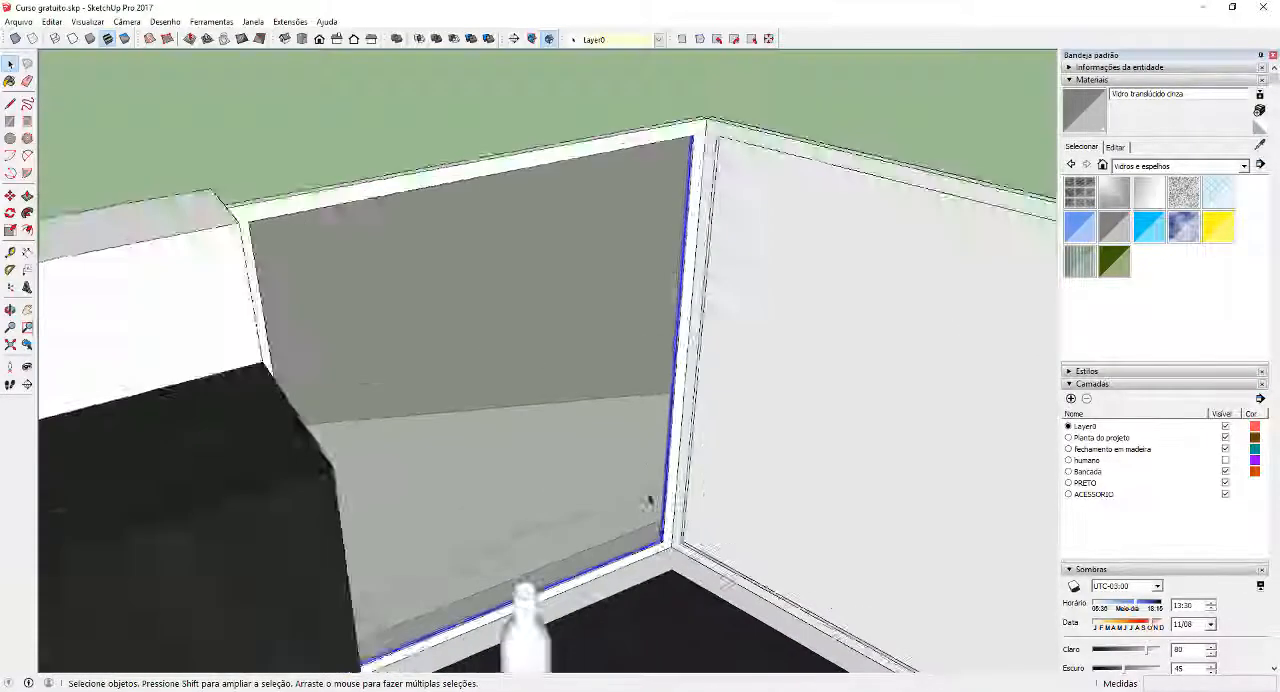
pyautogui.click(711, 448)
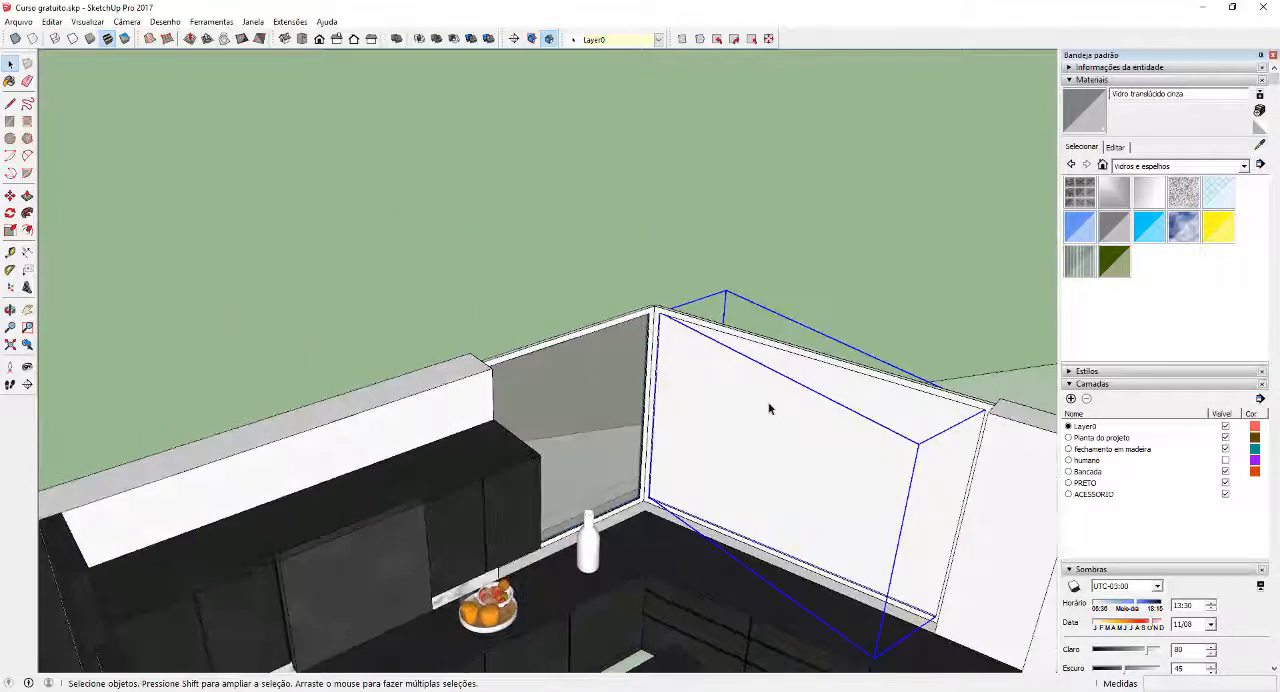
pyautogui.doubleClick(760, 403)
pyautogui.doubleClick(790, 403)
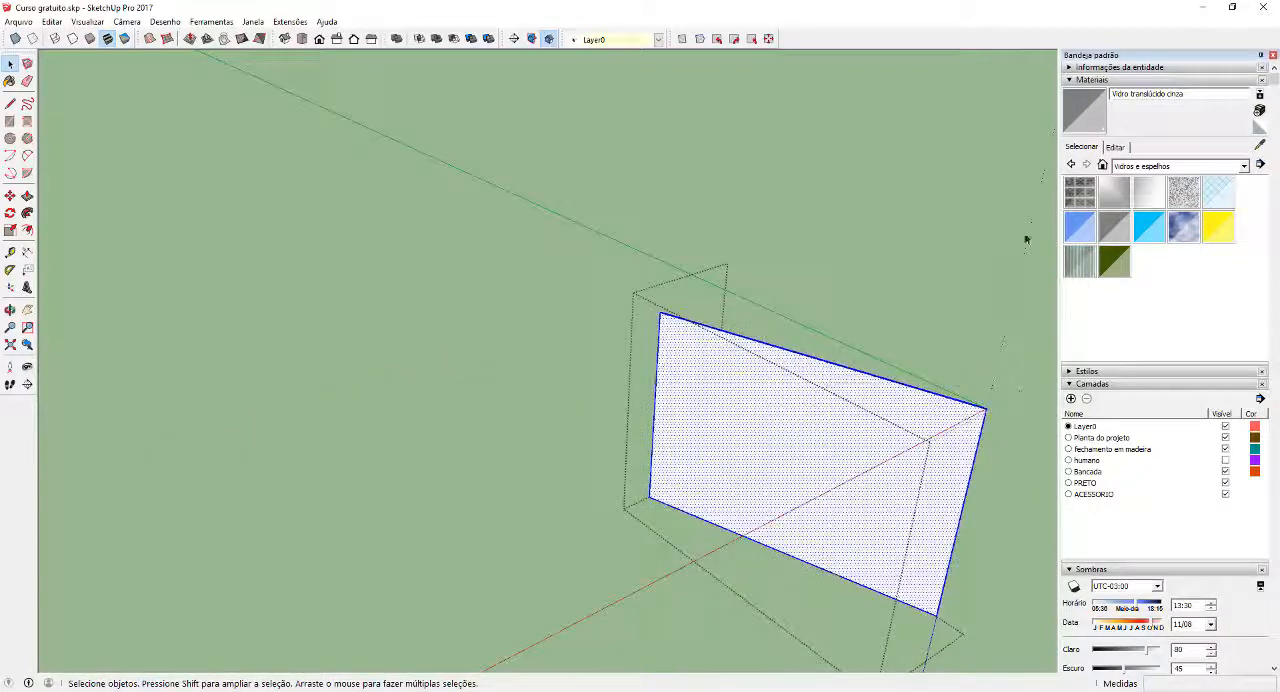
pyautogui.click(1090, 124)
pyautogui.click(760, 370)
# Reverse the side window's glass face twice and return to the full kitchen model
pyautogui.rightClick(755, 372)
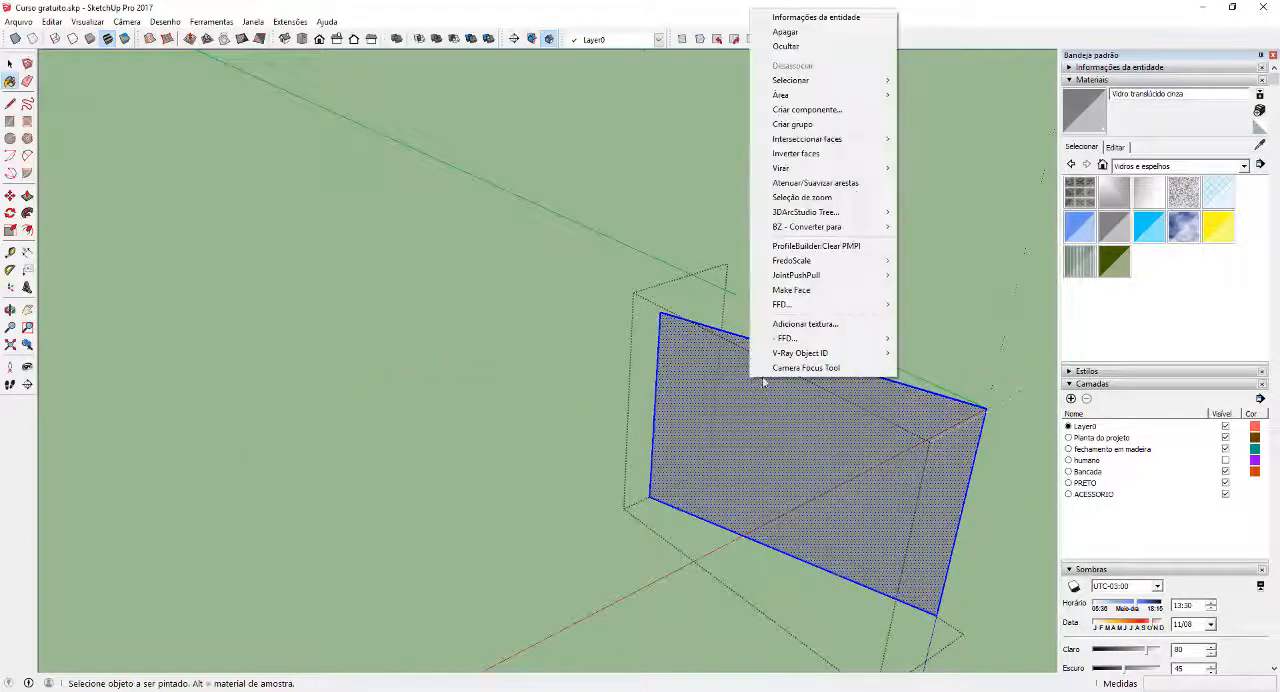
pyautogui.click(820, 154)
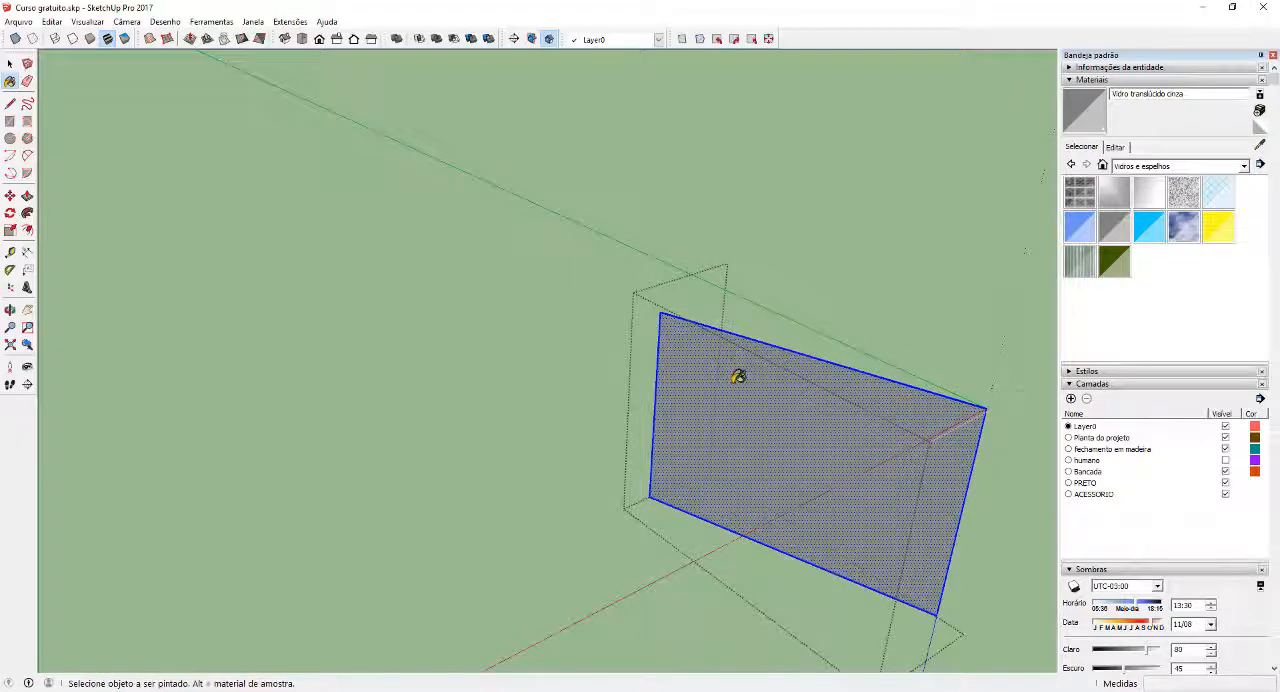
pyautogui.rightClick(752, 376)
pyautogui.click(780, 160)
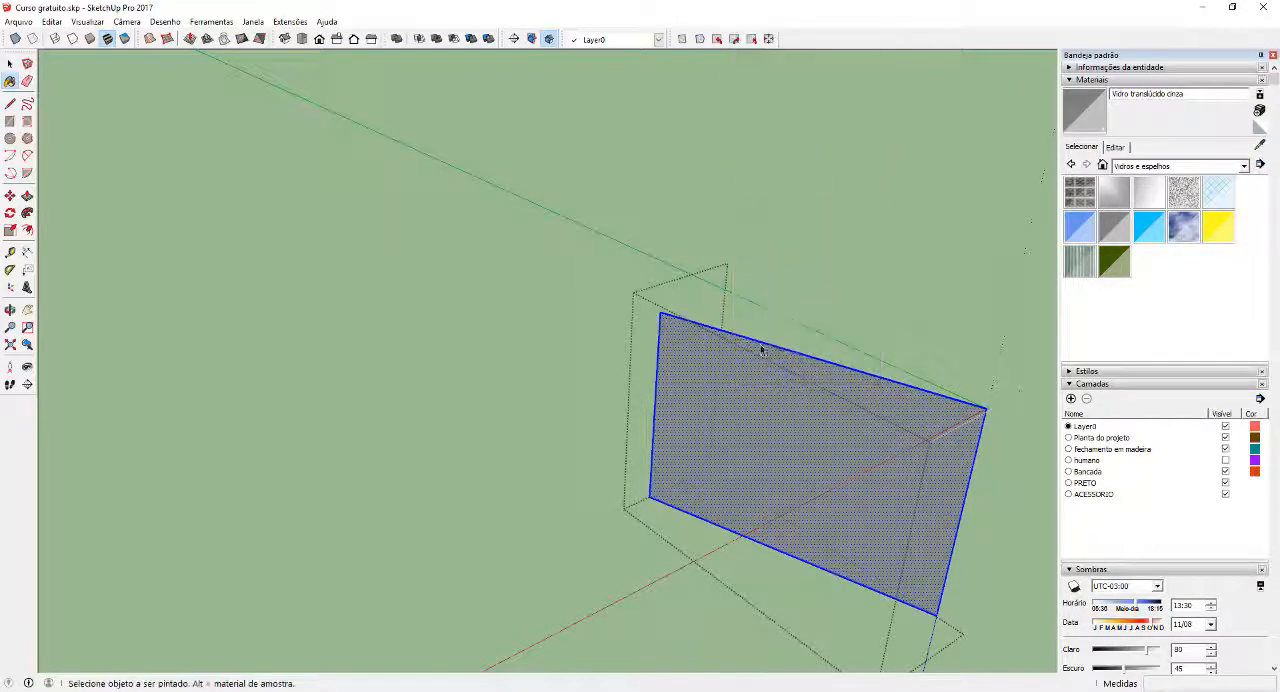
pyautogui.press('space')
pyautogui.scroll(-10, 758, 405)
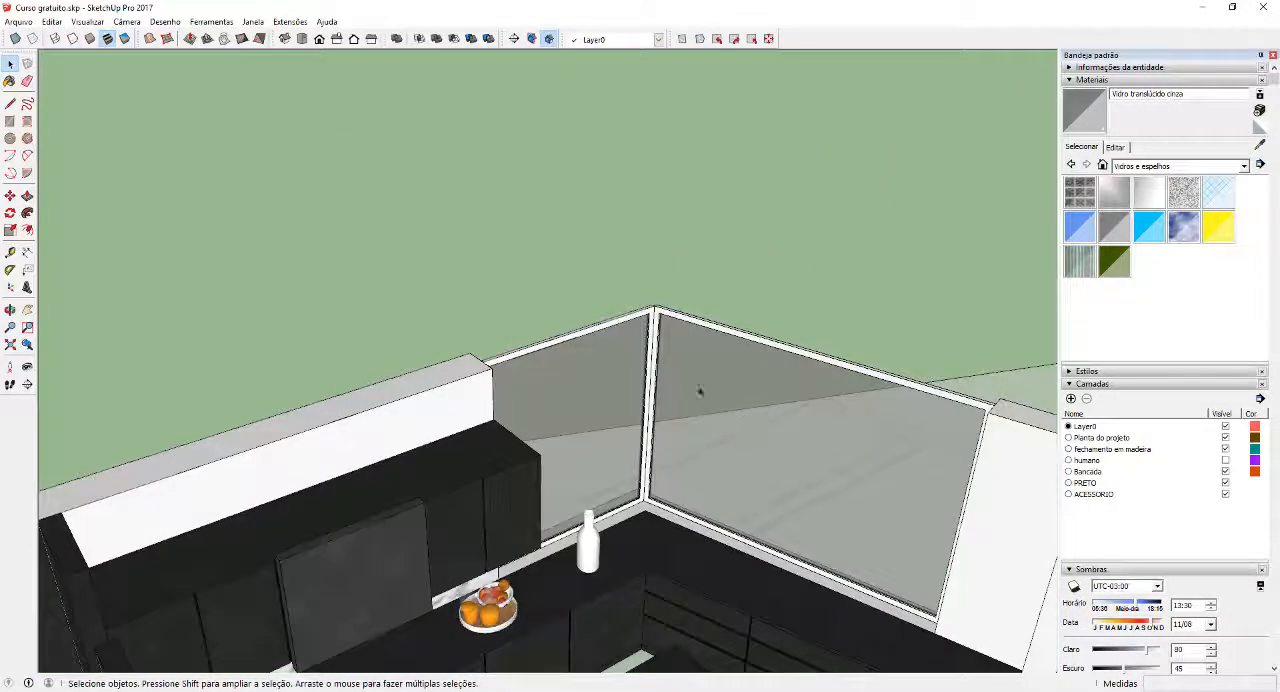
pyautogui.scroll(-5, 700, 390)
pyautogui.moveTo(698, 375); pyautogui.dragTo(683, 347, button='middle')
pyautogui.scroll(7, 695, 385)
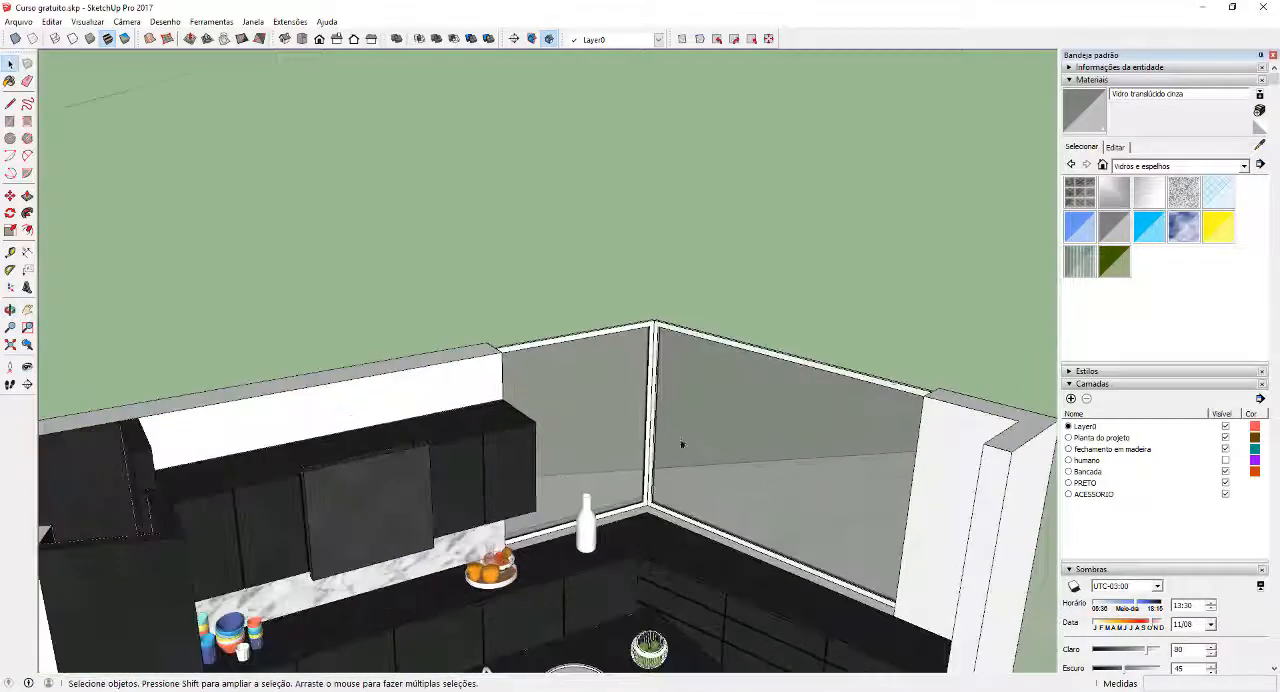
# Paint the frames of both corner windows with the dark grey Cor M07 from the Cores collection
pyautogui.moveTo(680, 443); pyautogui.dragTo(596, 372, button='middle')
pyautogui.scroll(-3, 571, 375)
pyautogui.scroll(5, 612, 370)
pyautogui.scroll(-4, 686, 388)
pyautogui.scroll(4, 670, 403)
pyautogui.click(1180, 166)
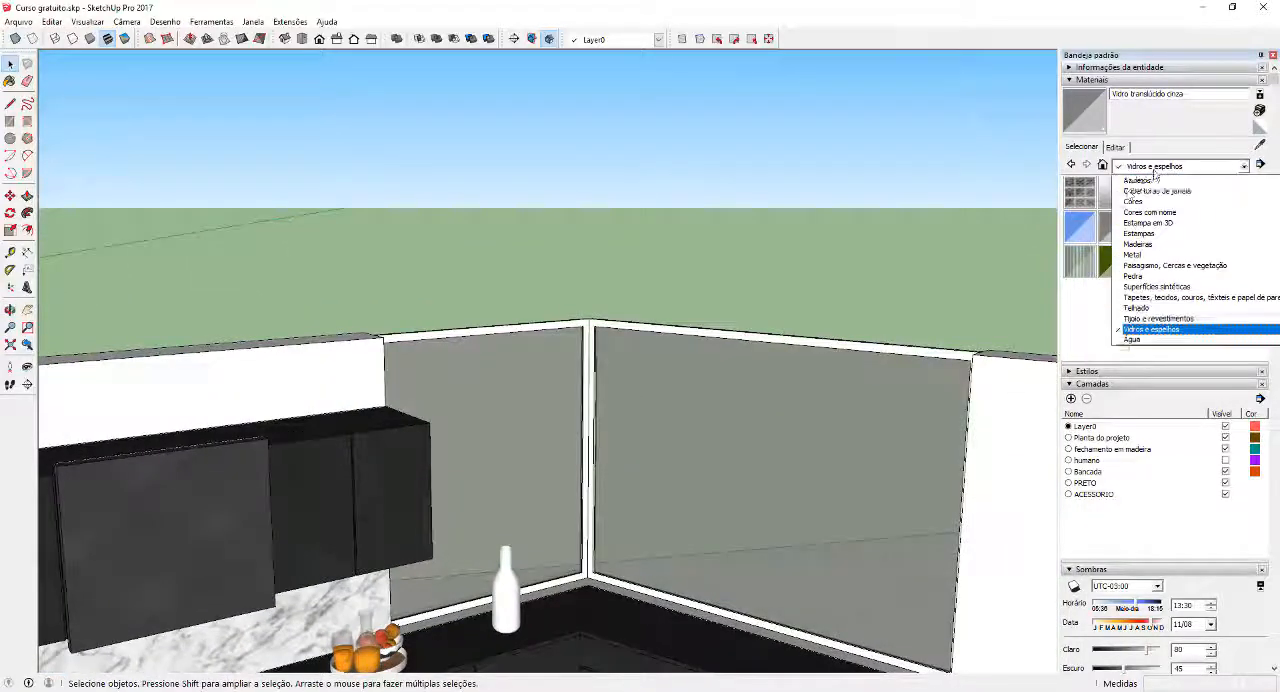
pyautogui.scroll(3, 1160, 240)
pyautogui.click(1145, 238)
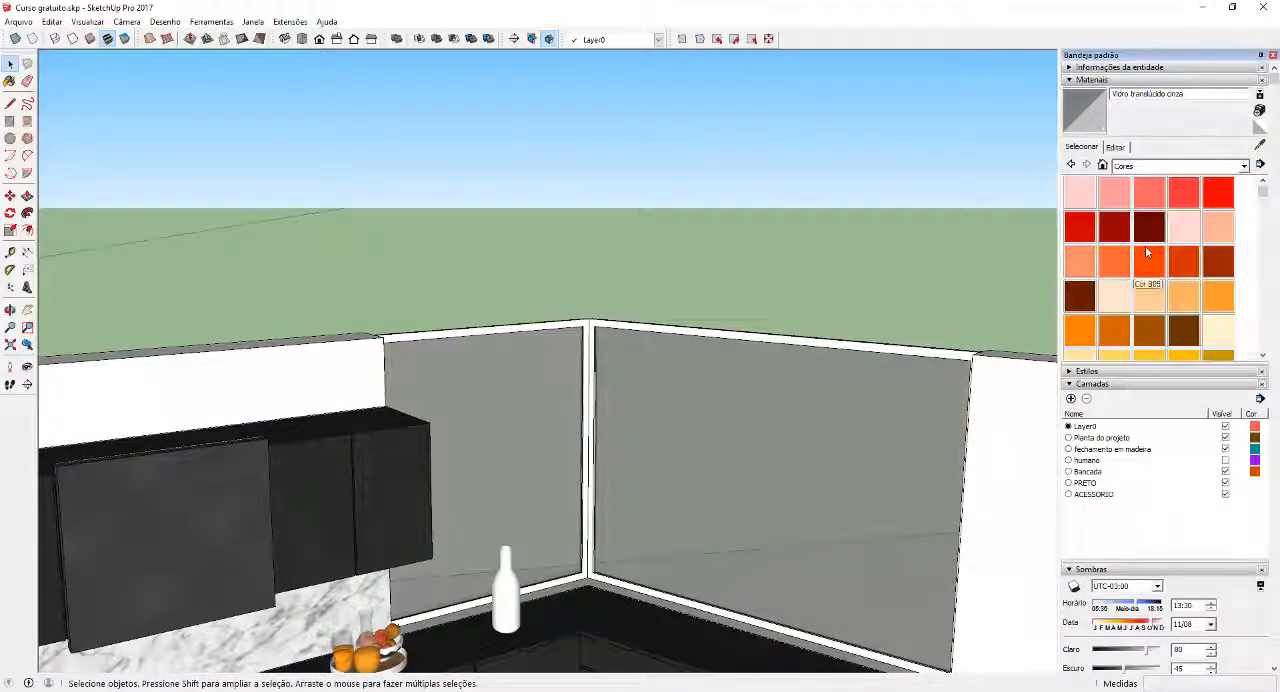
pyautogui.scroll(-10, 1146, 248)
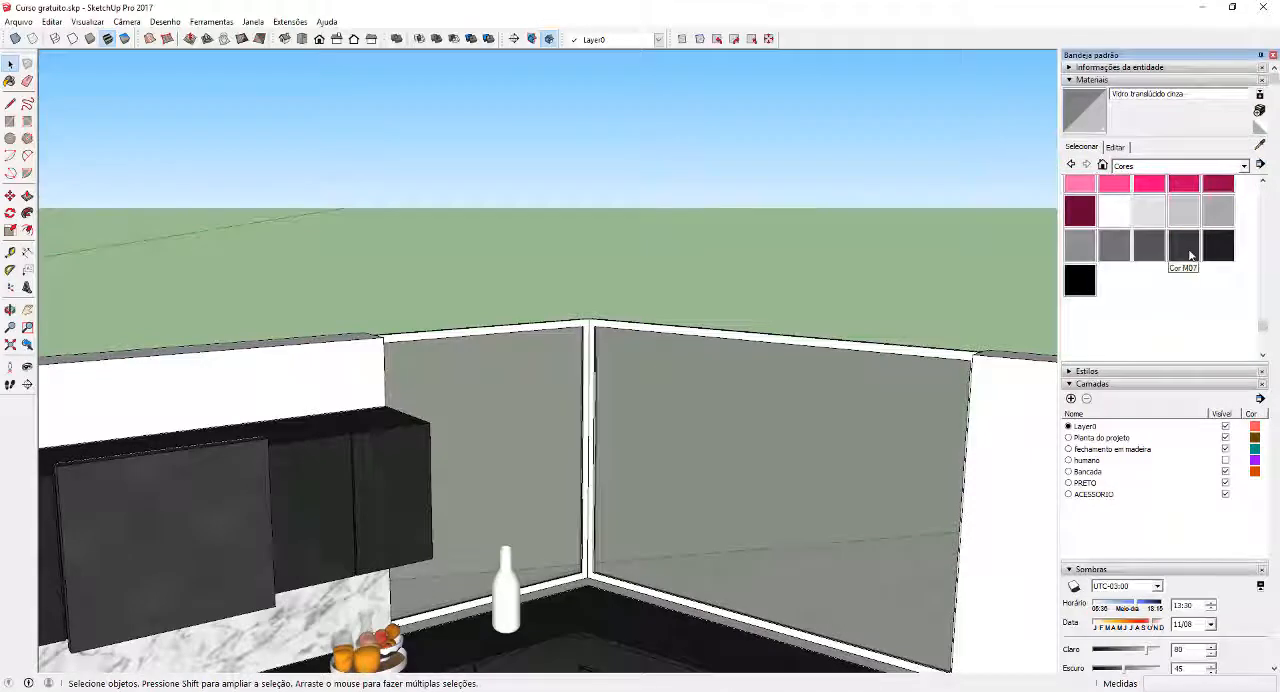
pyautogui.click(1185, 247)
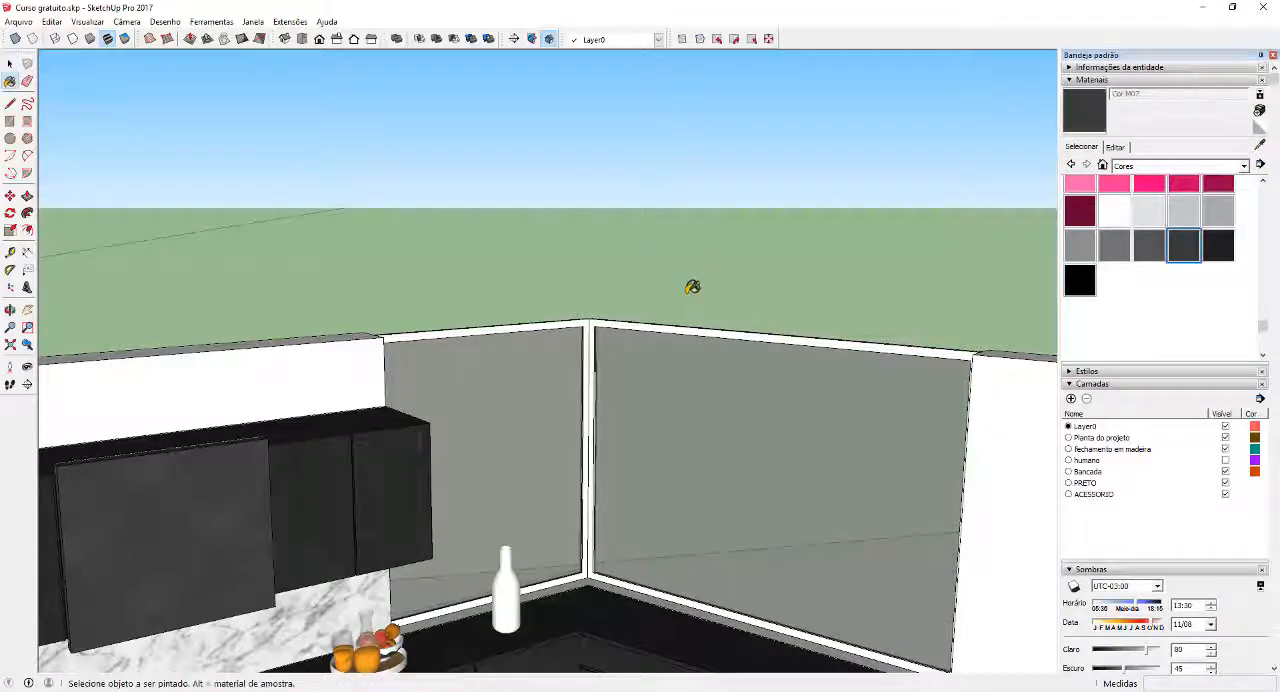
pyautogui.scroll(-1, 618, 295)
pyautogui.scroll(1, 618, 295)
pyautogui.click(609, 316)
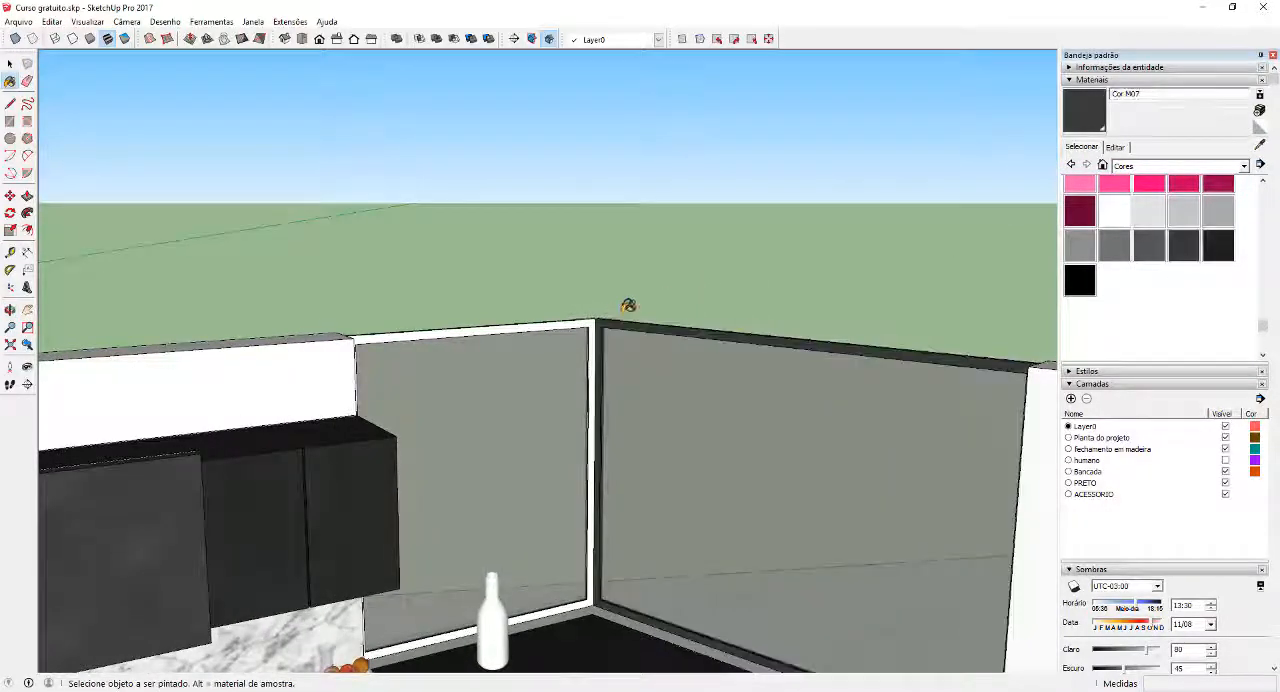
pyautogui.click(577, 319)
pyautogui.press('space')
# Paint the round tray on the kitchen island with the grey Cor M03 from the Cores collection
pyautogui.moveTo(650, 285)
pyautogui.mouseDown(button='middle')
pyautogui.moveTo(641, 410)
pyautogui.moveTo(600, 345)
pyautogui.moveTo(495, 455)
pyautogui.moveTo(514, 449)
pyautogui.mouseUp(button='middle')
pyautogui.scroll(-3, 644, 305)
pyautogui.scroll(-2, 644, 305)
pyautogui.scroll(5, 489, 463)
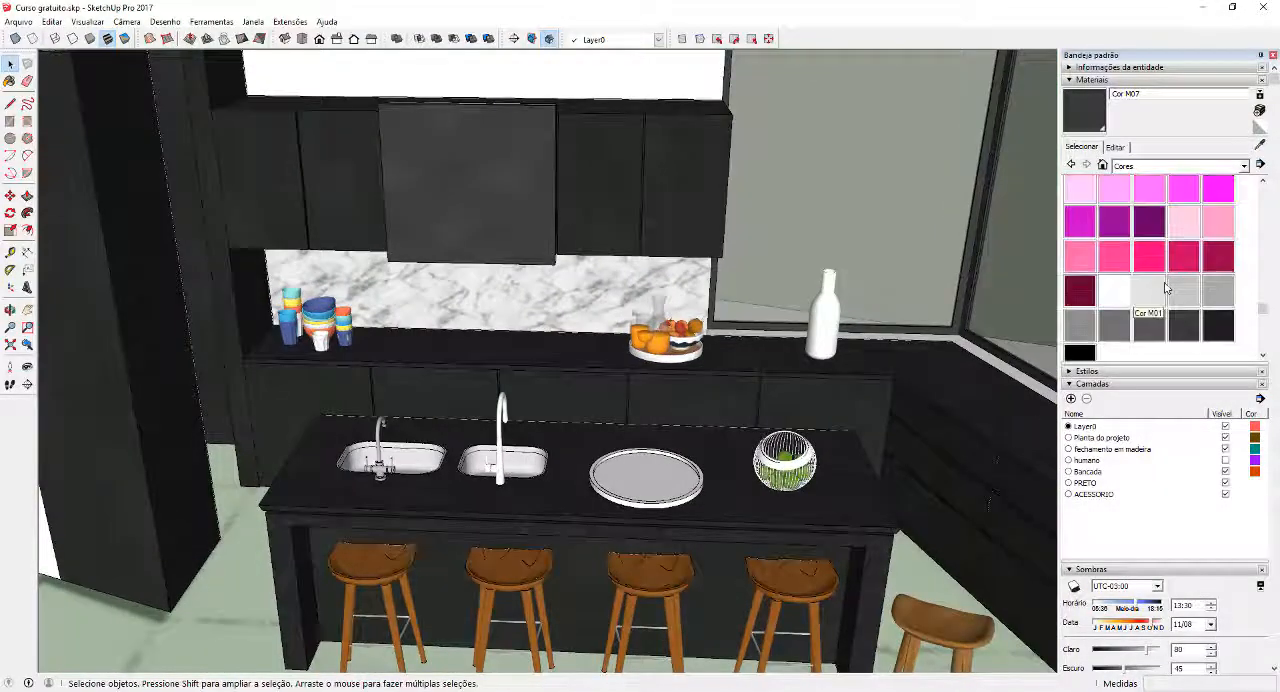
pyautogui.scroll(2, 1183, 305)
pyautogui.click(1222, 289)
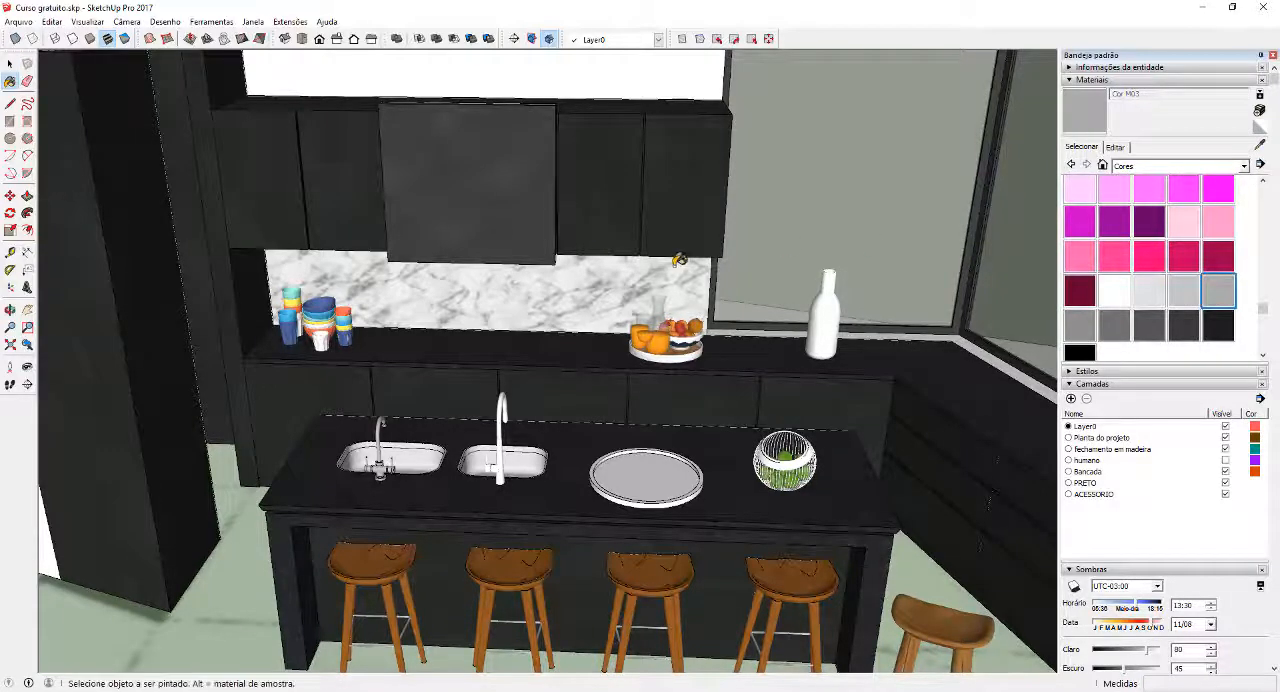
pyautogui.scroll(-2, 682, 262)
pyautogui.moveTo(750, 291); pyautogui.dragTo(630, 270, button='middle')
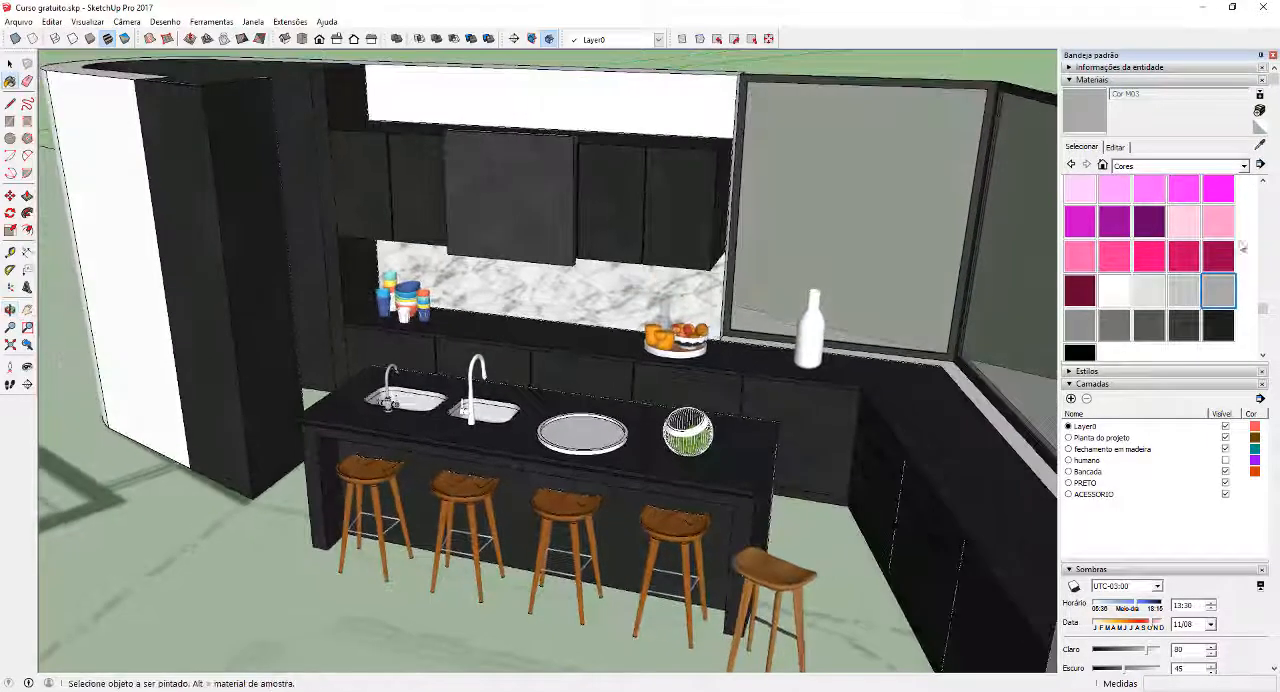
pyautogui.moveTo(440, 398); pyautogui.dragTo(504, 406, button='middle')
pyautogui.scroll(3, 564, 408)
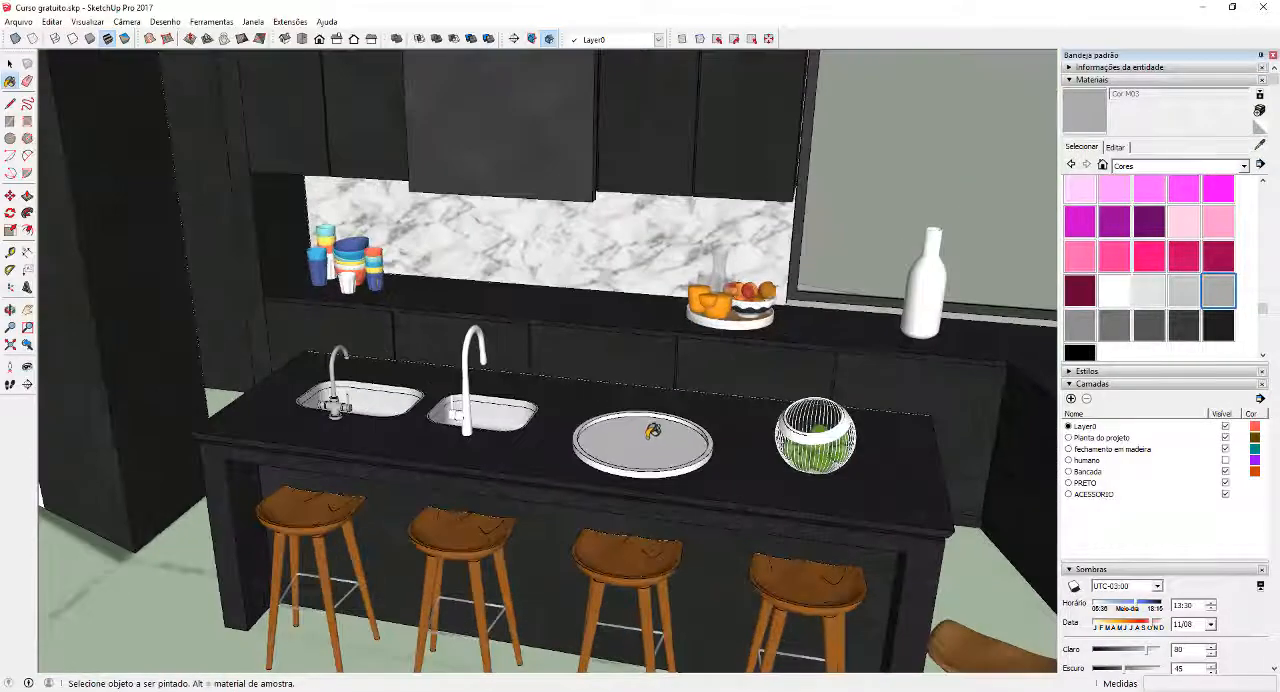
pyautogui.click(650, 432)
pyautogui.scroll(4, 655, 440)
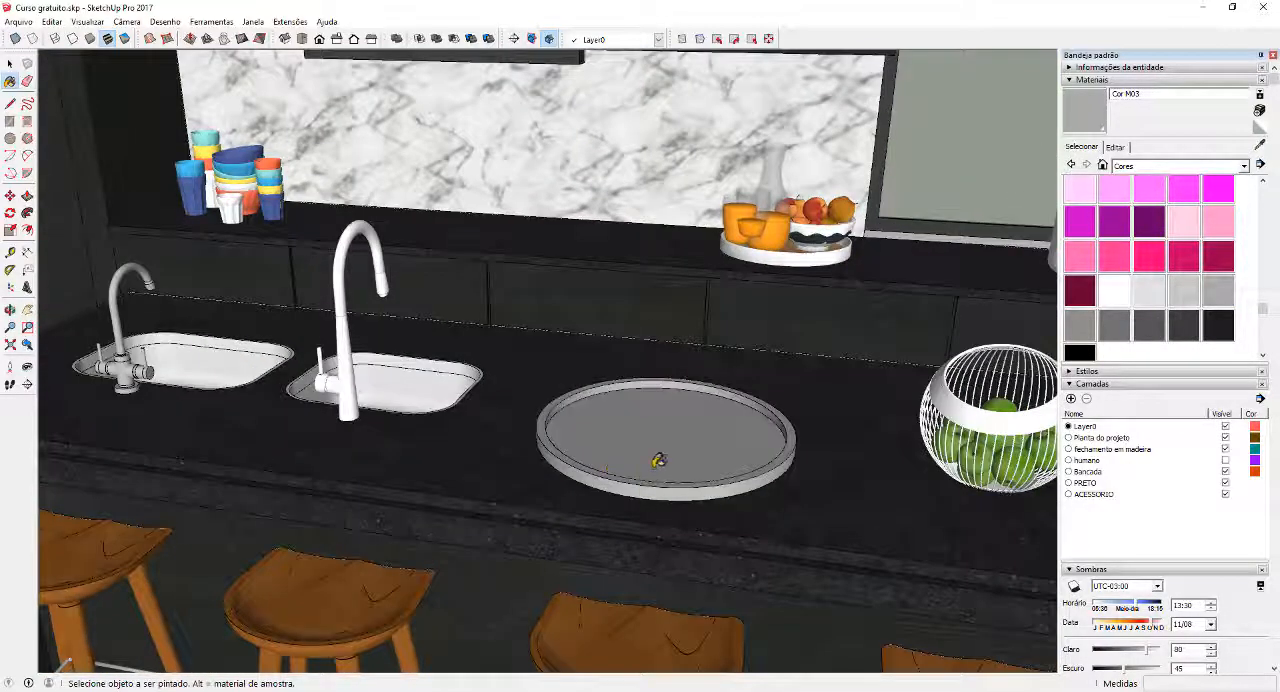
pyautogui.scroll(-3, 657, 460)
pyautogui.press('space')
# Inside the nested group of the two-handled faucet, select all its geometry, paint it with Cor M03 and exit the groups
pyautogui.scroll(3, 650, 430)
pyautogui.moveTo(528, 426)
pyautogui.keyDown('shift'); pyautogui.mouseDown(button='middle')
pyautogui.moveTo(700, 430)
pyautogui.moveTo(595, 436)
pyautogui.mouseUp(button='middle'); pyautogui.keyUp('shift')
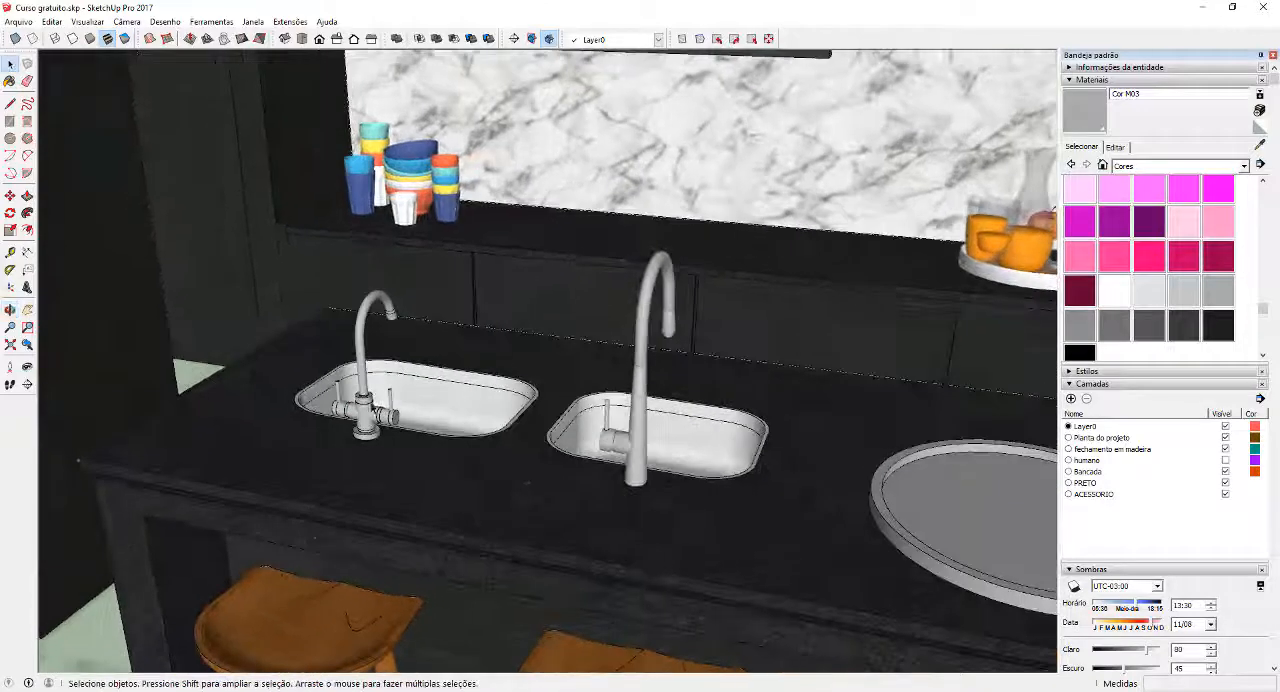
pyautogui.doubleClick(367, 407)
pyautogui.click(366, 407)
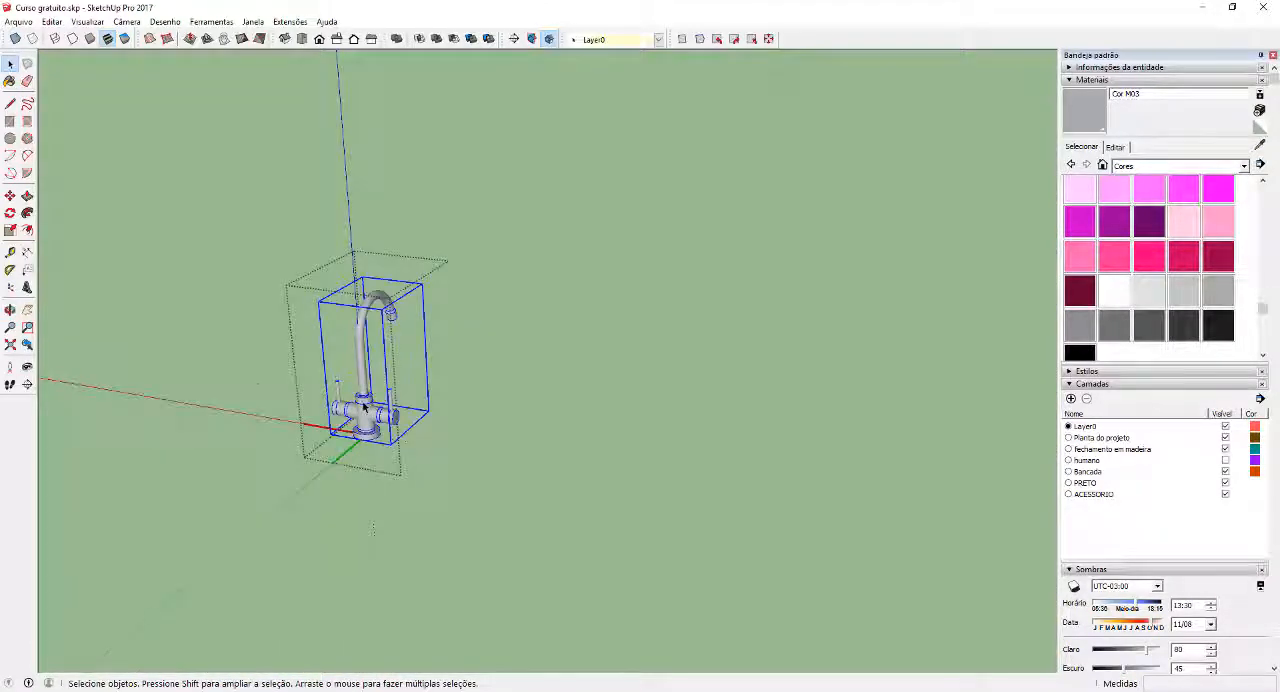
pyautogui.doubleClick(364, 407)
pyautogui.hotkey('ctrl', 'a')
pyautogui.click(1087, 114)
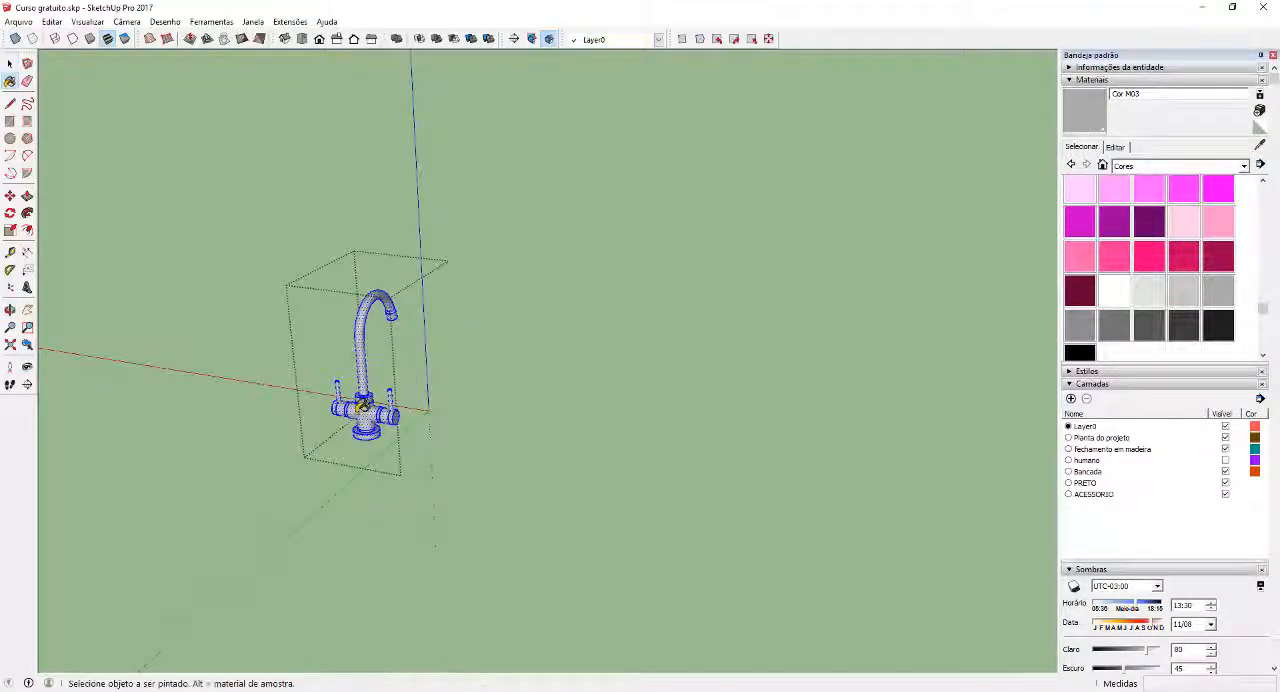
pyautogui.click(362, 405)
pyautogui.press('space')
pyautogui.click(438, 395)
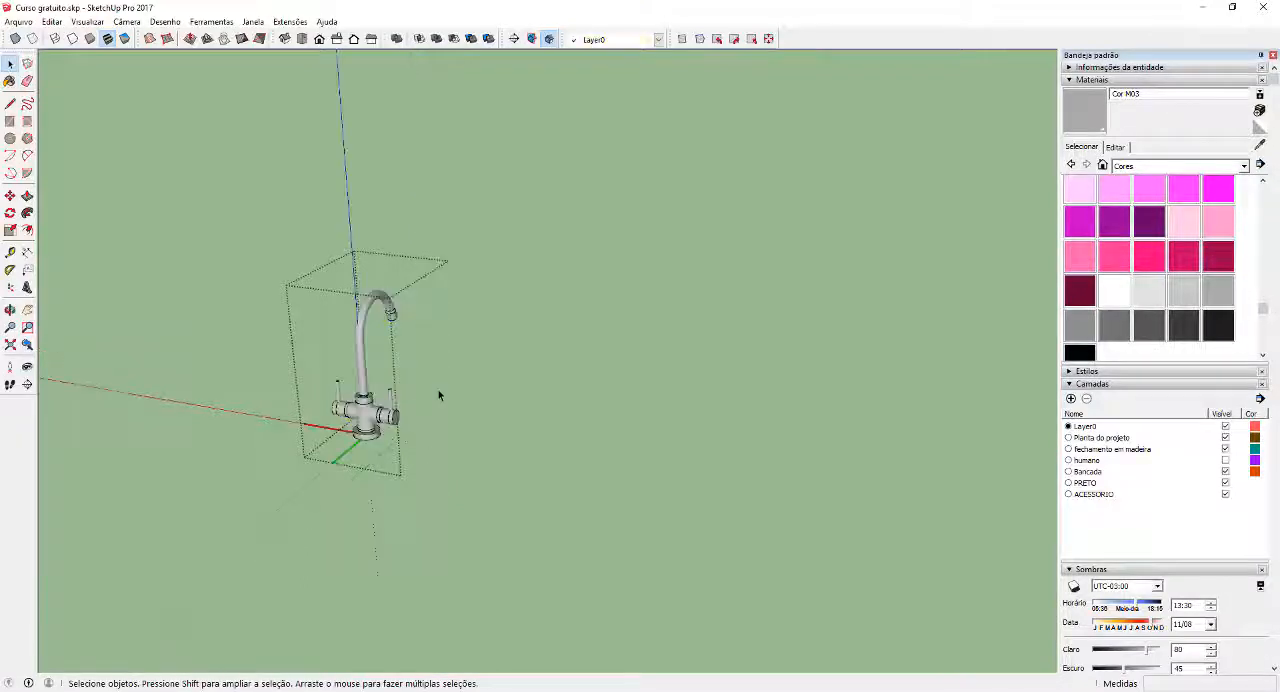
pyautogui.click(438, 395)
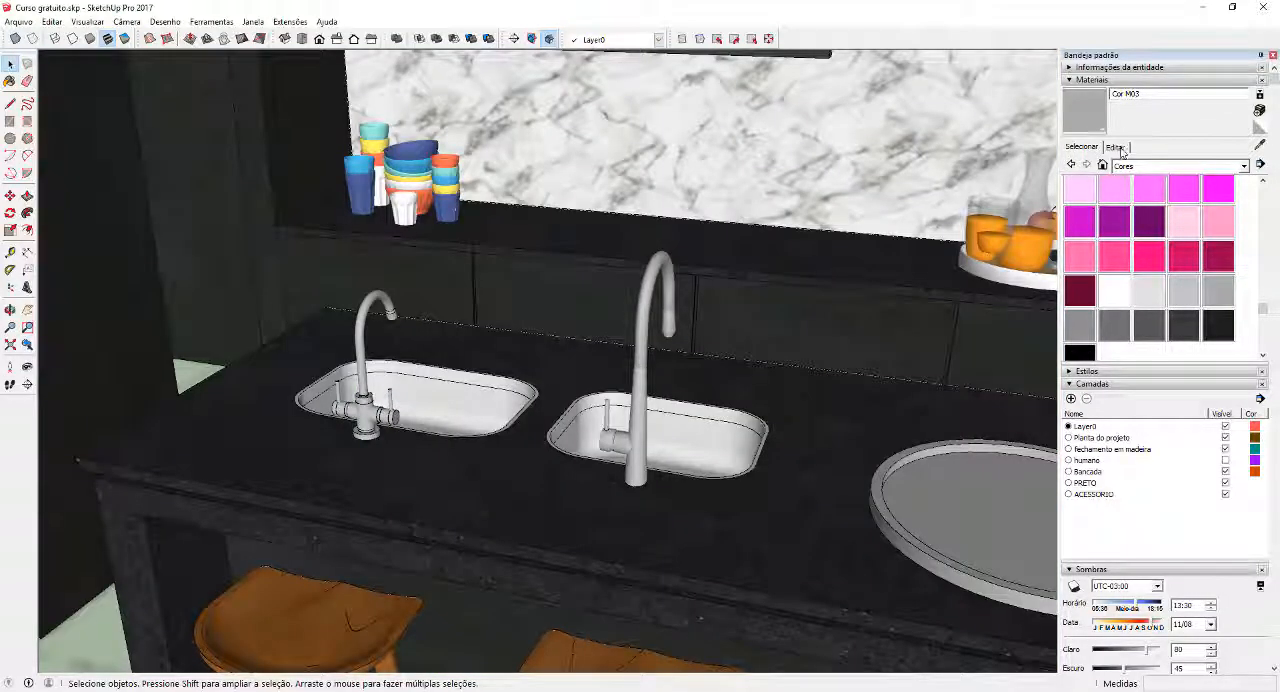
# Edit the Cor M03 material and change its colour to bright green on the colour wheel
pyautogui.click(1118, 148)
pyautogui.moveTo(1103, 218); pyautogui.dragTo(1135, 193)
pyautogui.scroll(-4, 733, 310)
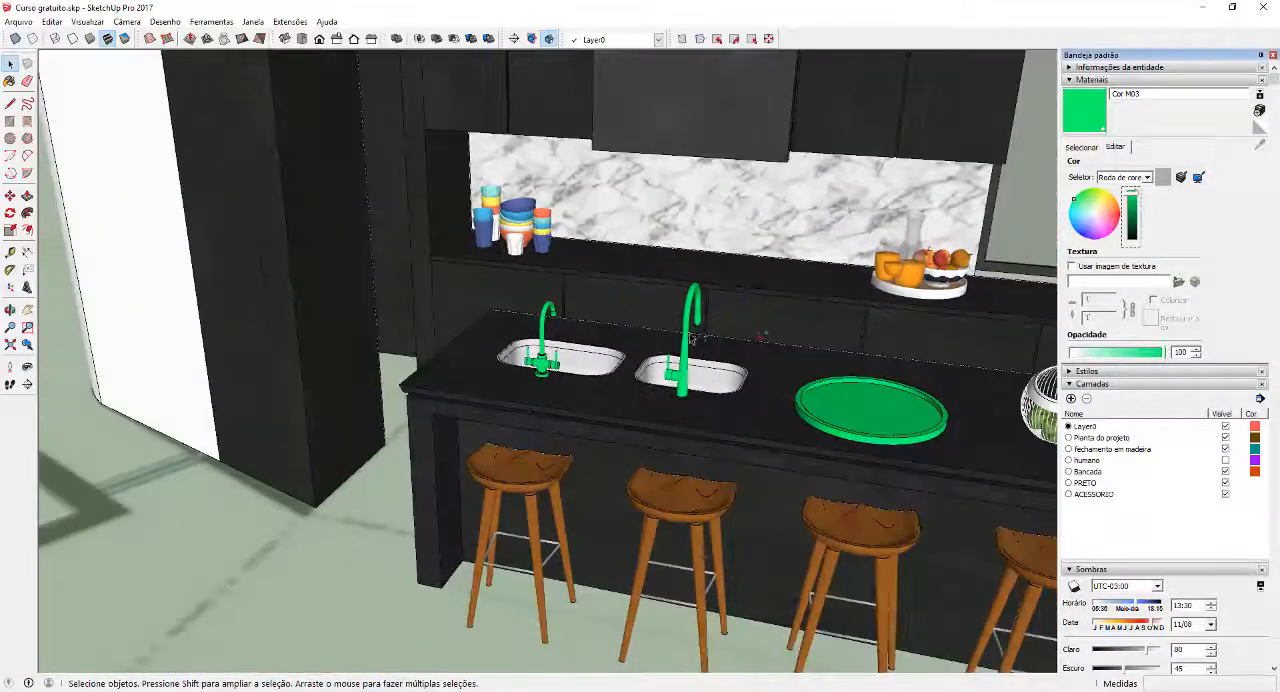
# Open the island countertop's group for editing and select the smaller sink next to the tall faucet
pyautogui.moveTo(733, 310); pyautogui.dragTo(784, 386, button='middle')
pyautogui.scroll(2, 784, 386)
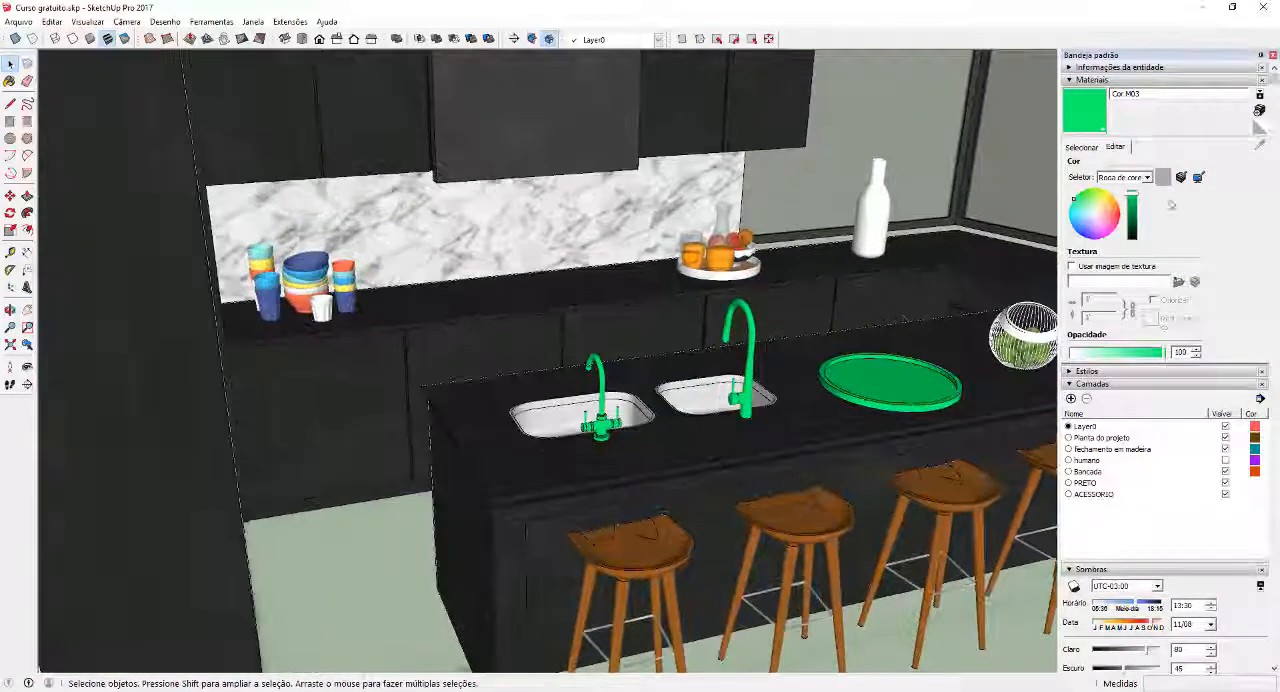
pyautogui.moveTo(676, 421); pyautogui.dragTo(775, 418, button='middle')
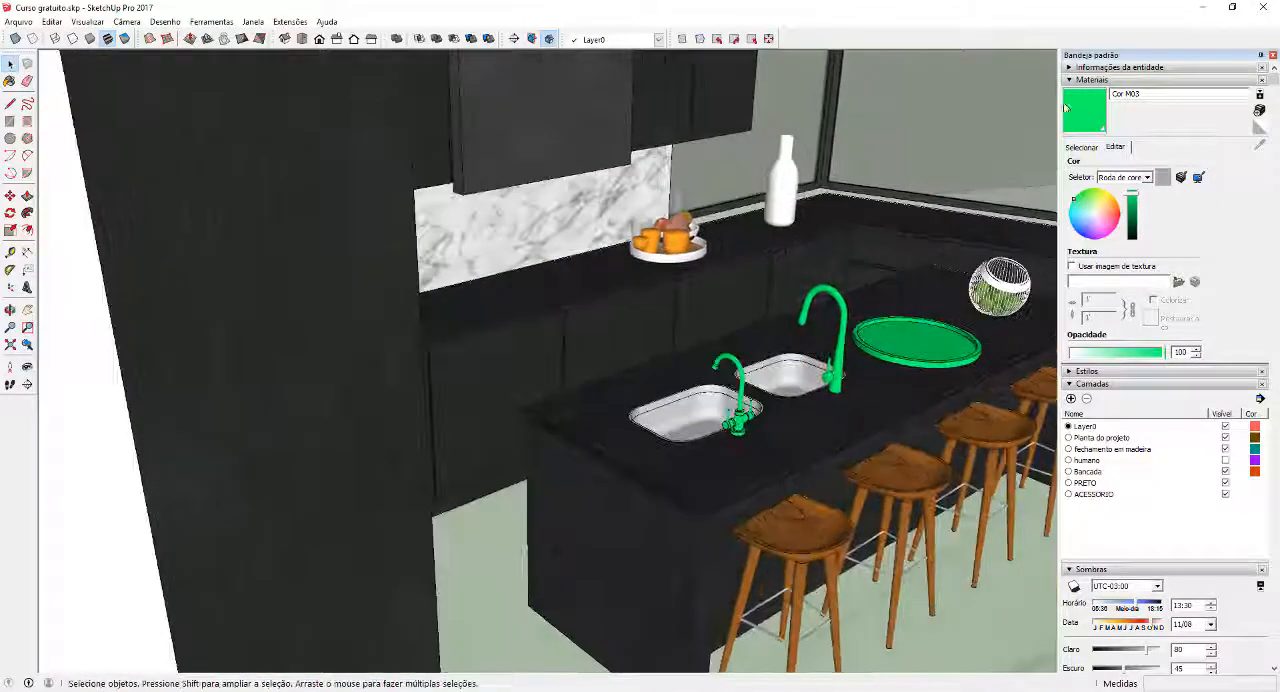
pyautogui.scroll(1, 803, 375)
pyautogui.moveTo(845, 345); pyautogui.dragTo(690, 425, button='middle')
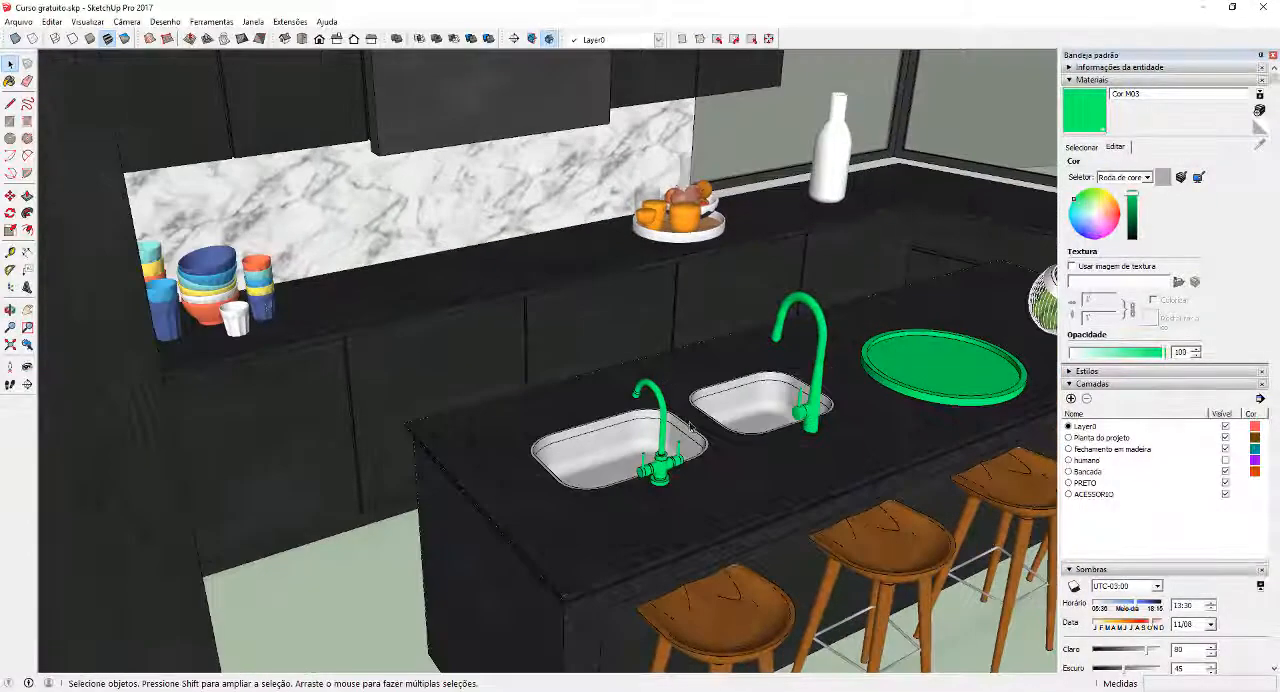
pyautogui.scroll(-3, 745, 367)
pyautogui.scroll(4, 745, 390)
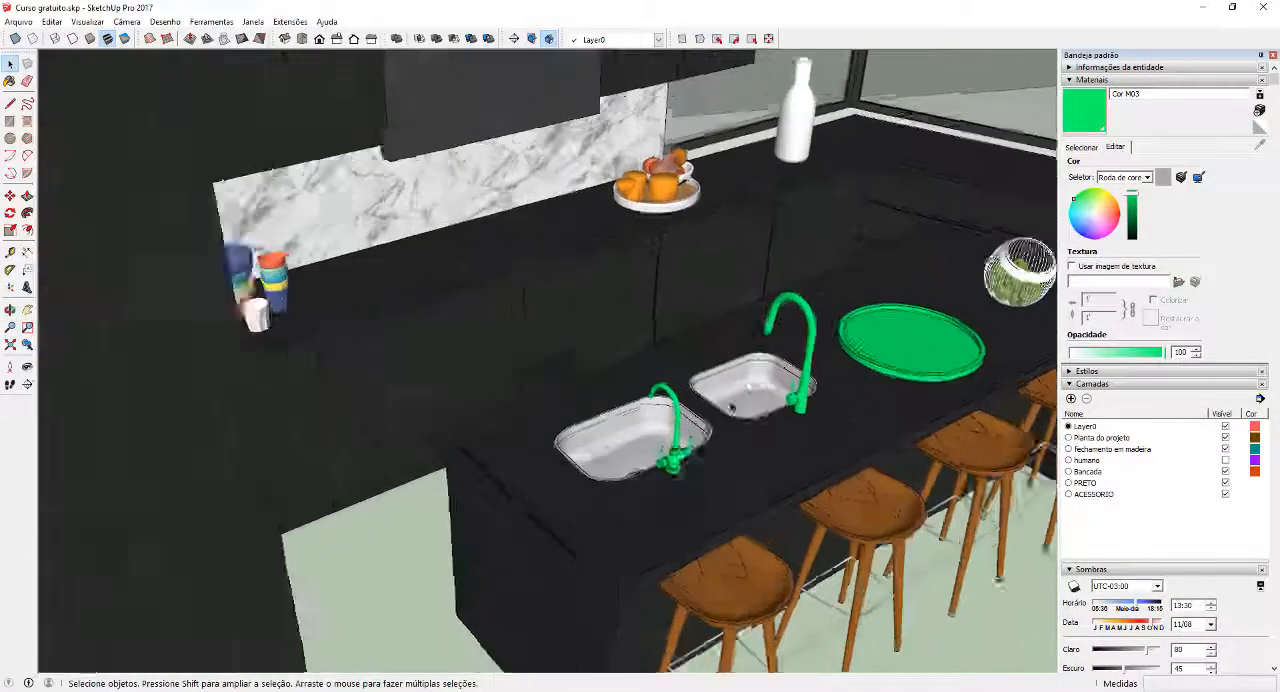
pyautogui.doubleClick(745, 390)
pyautogui.doubleClick(762, 398)
pyautogui.click(762, 398)
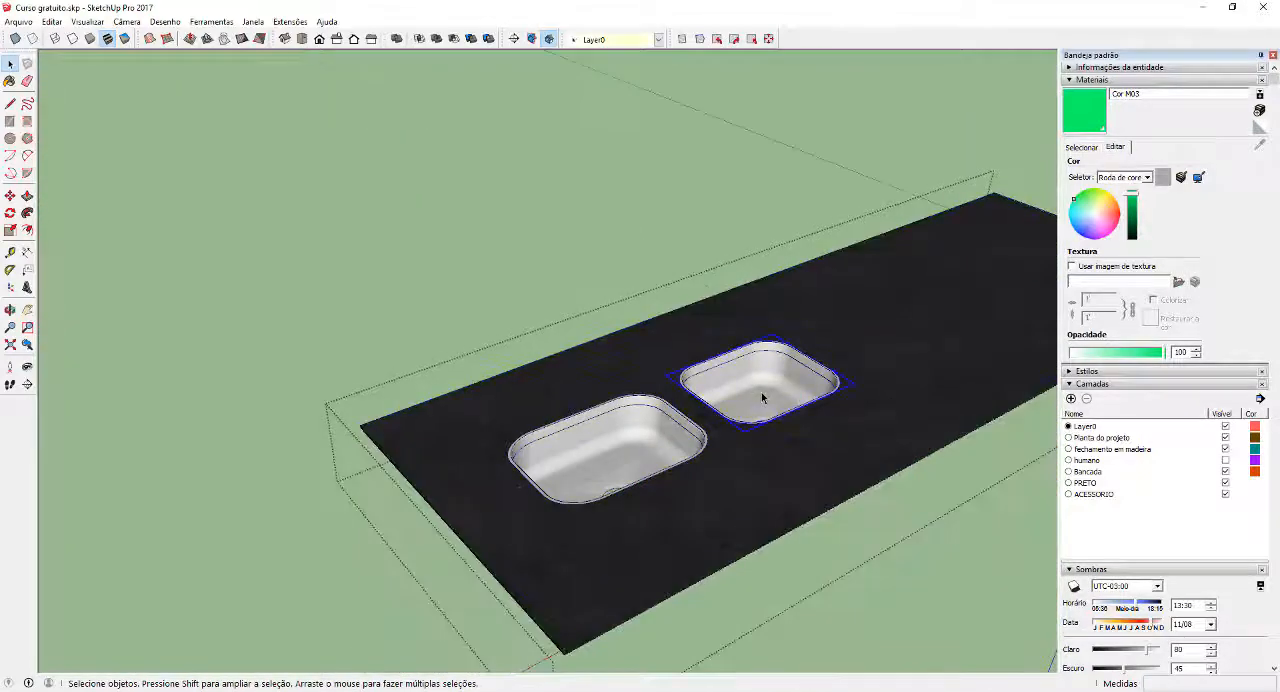
pyautogui.hotkey('ctrl', 'a')
pyautogui.click(774, 383)
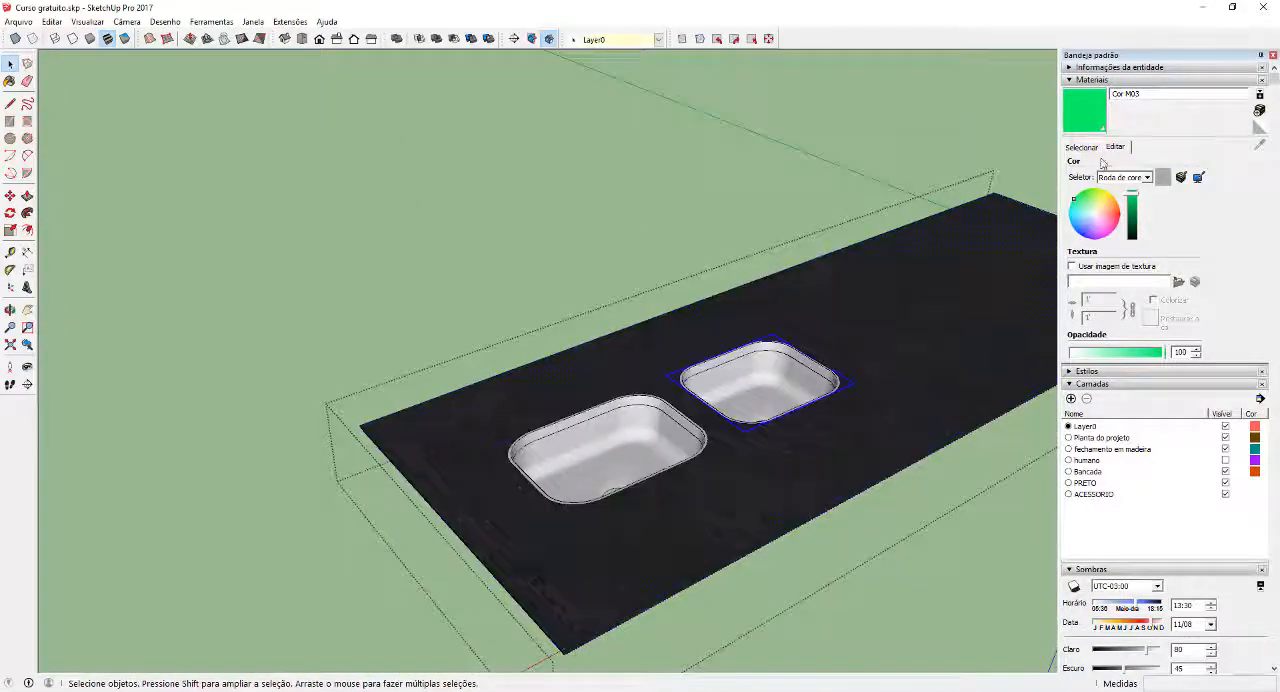
pyautogui.press('b')
pyautogui.press('space')
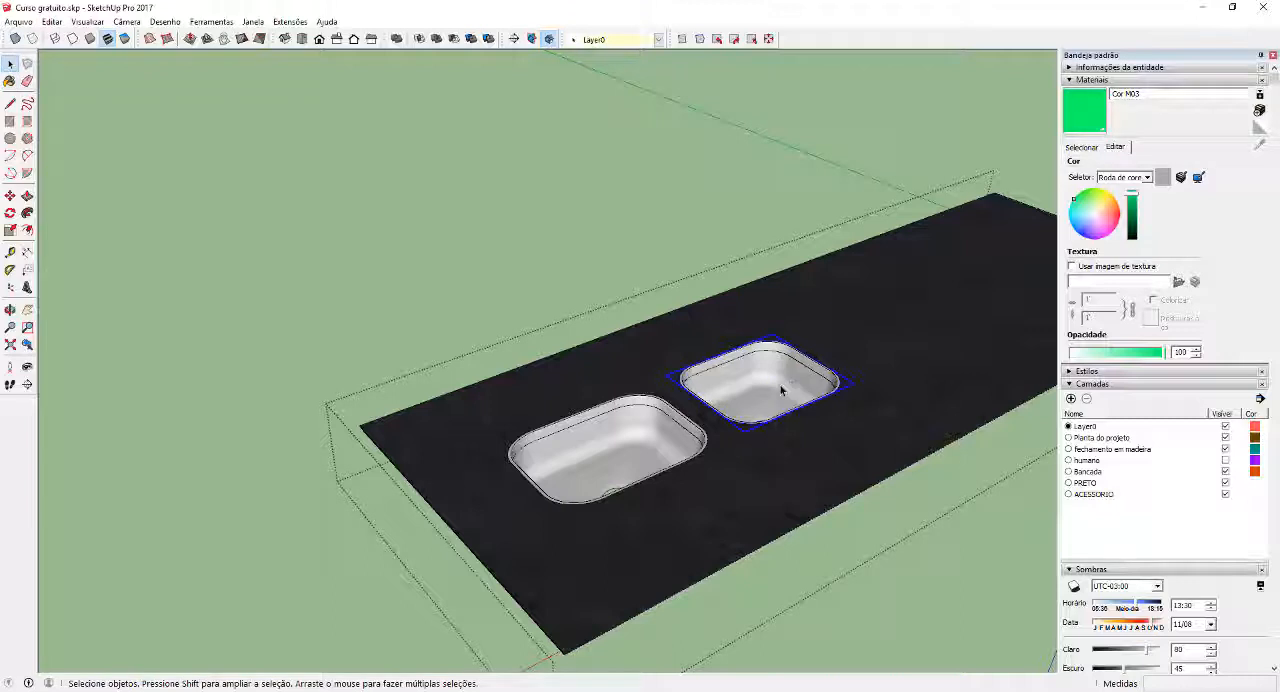
# Inside the sink component, select all geometry, paint its inner and outer faces with Cor M03 and exit the groups
pyautogui.doubleClick(782, 390)
pyautogui.hotkey('ctrl', 'a')
pyautogui.press('b')
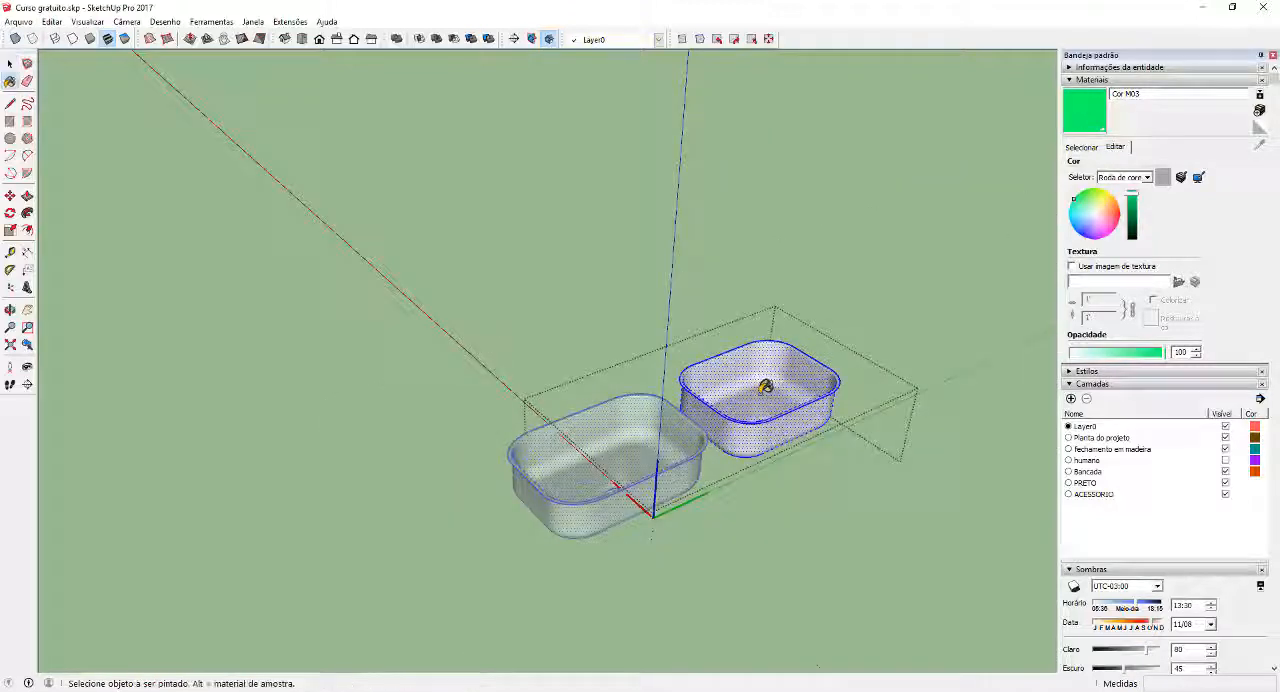
pyautogui.click(765, 386)
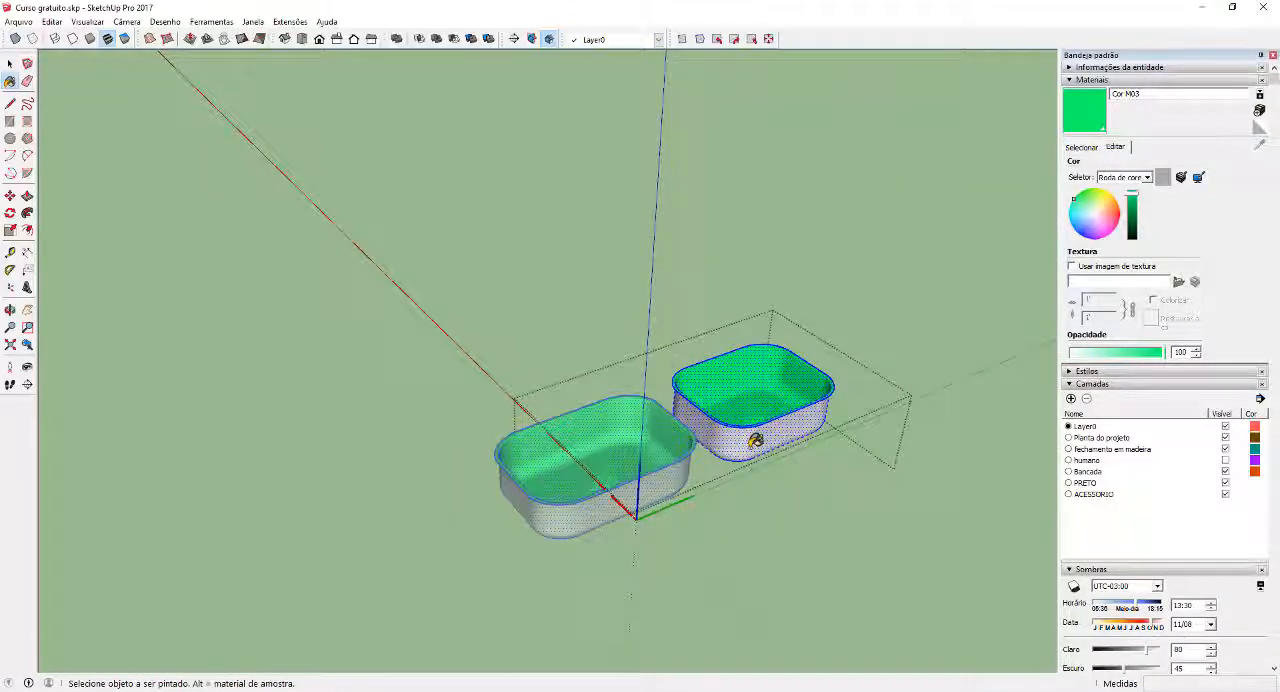
pyautogui.click(755, 440)
pyautogui.press('space')
pyautogui.press('Escape')
pyautogui.press('Escape')
# Open the nested groups of the wire apple basket on the kitchen island for editing
pyautogui.moveTo(777, 377); pyautogui.dragTo(564, 368, button='middle')
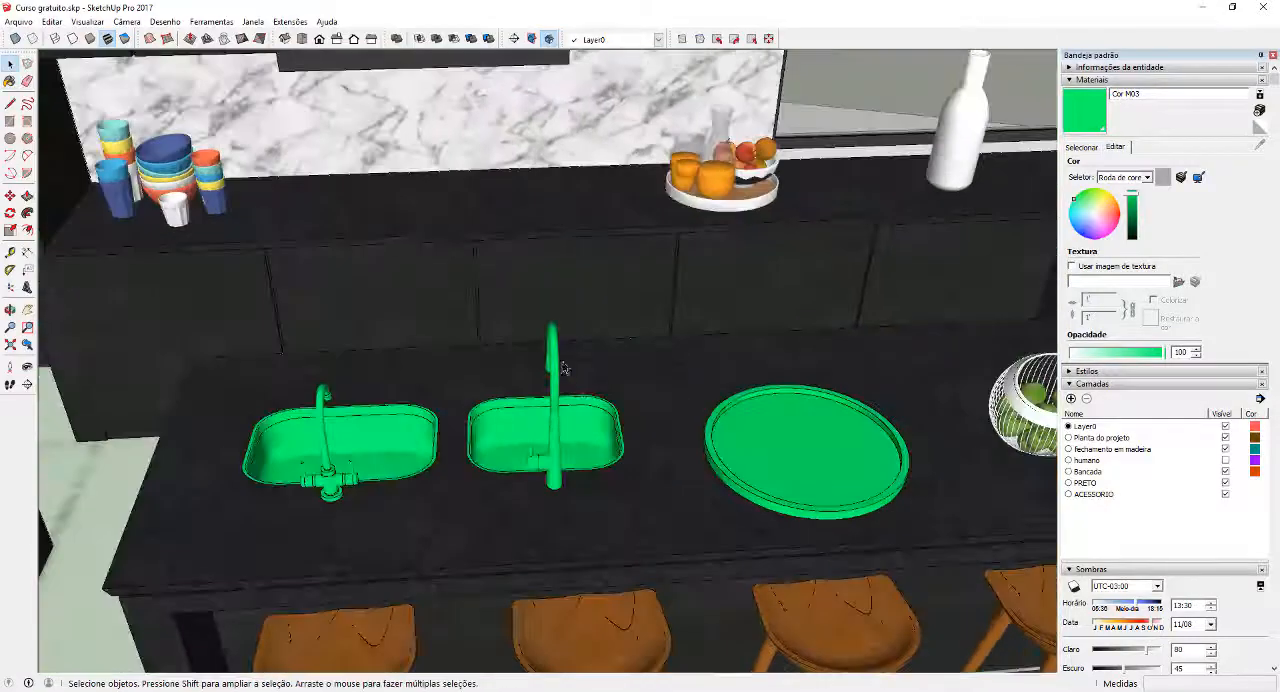
pyautogui.scroll(-4, 564, 368)
pyautogui.scroll(6, 779, 385)
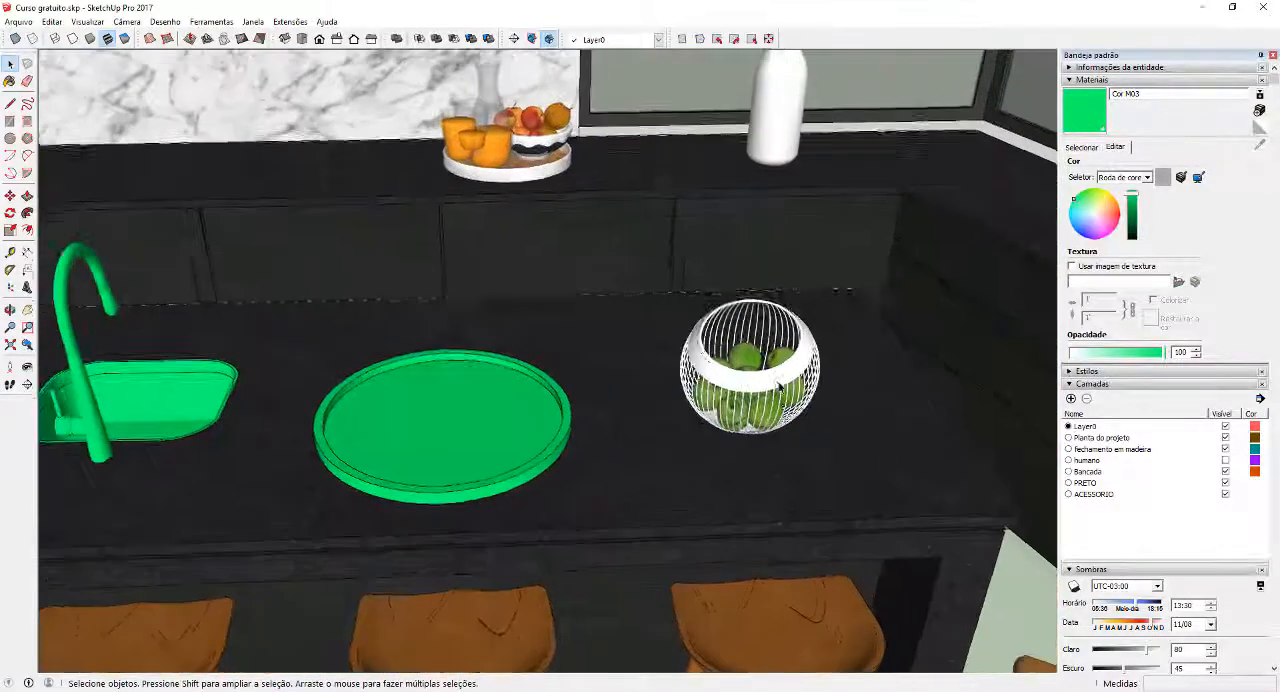
pyautogui.moveTo(779, 385); pyautogui.dragTo(731, 360, button='middle')
pyautogui.scroll(2, 733, 361)
pyautogui.doubleClick(734, 361)
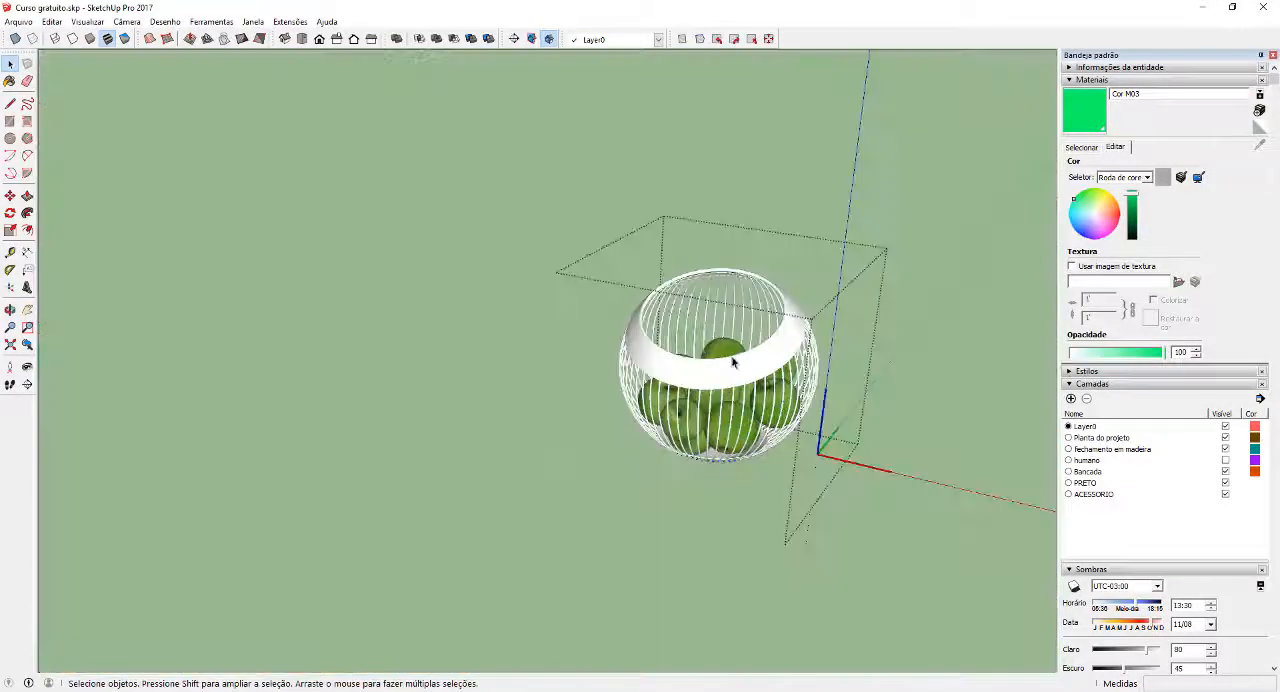
pyautogui.click(737, 362)
pyautogui.doubleClick(737, 365)
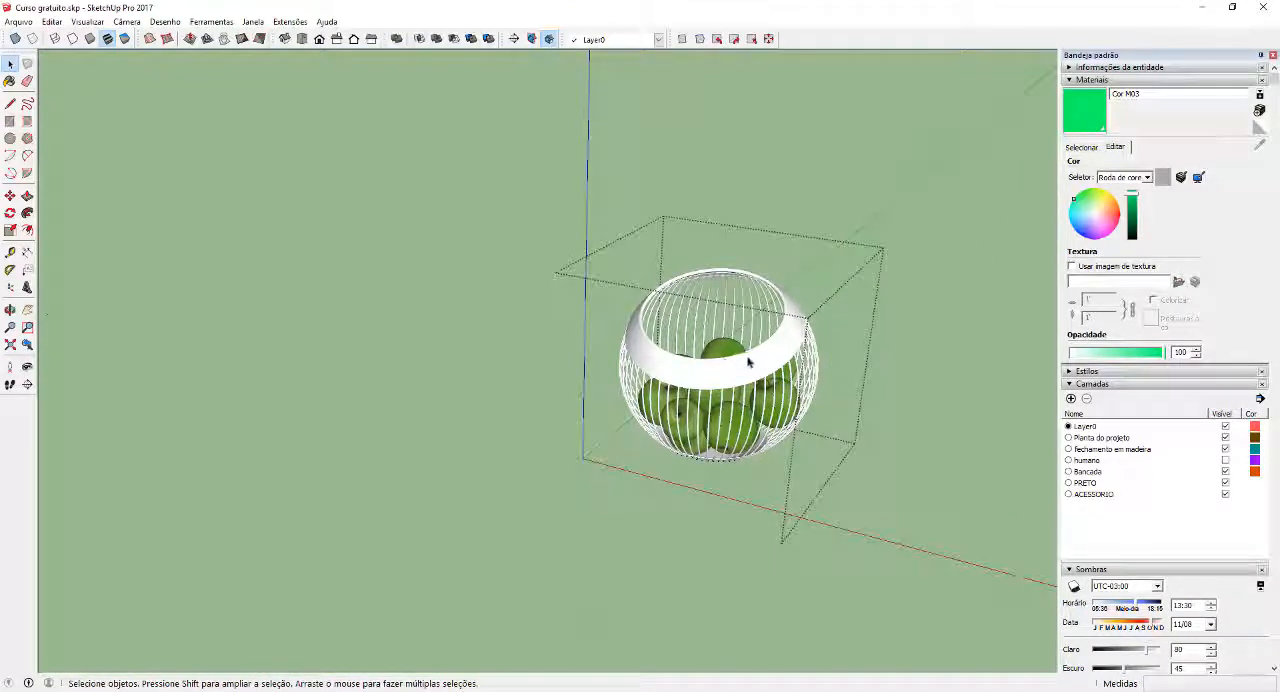
# Select the wire basket's connected geometry and paint it with the Cor M03 material
pyautogui.moveTo(748, 362); pyautogui.dragTo(775, 336, button='middle')
pyautogui.tripleClick(775, 336)
pyautogui.press('b')
pyautogui.click(778, 336)
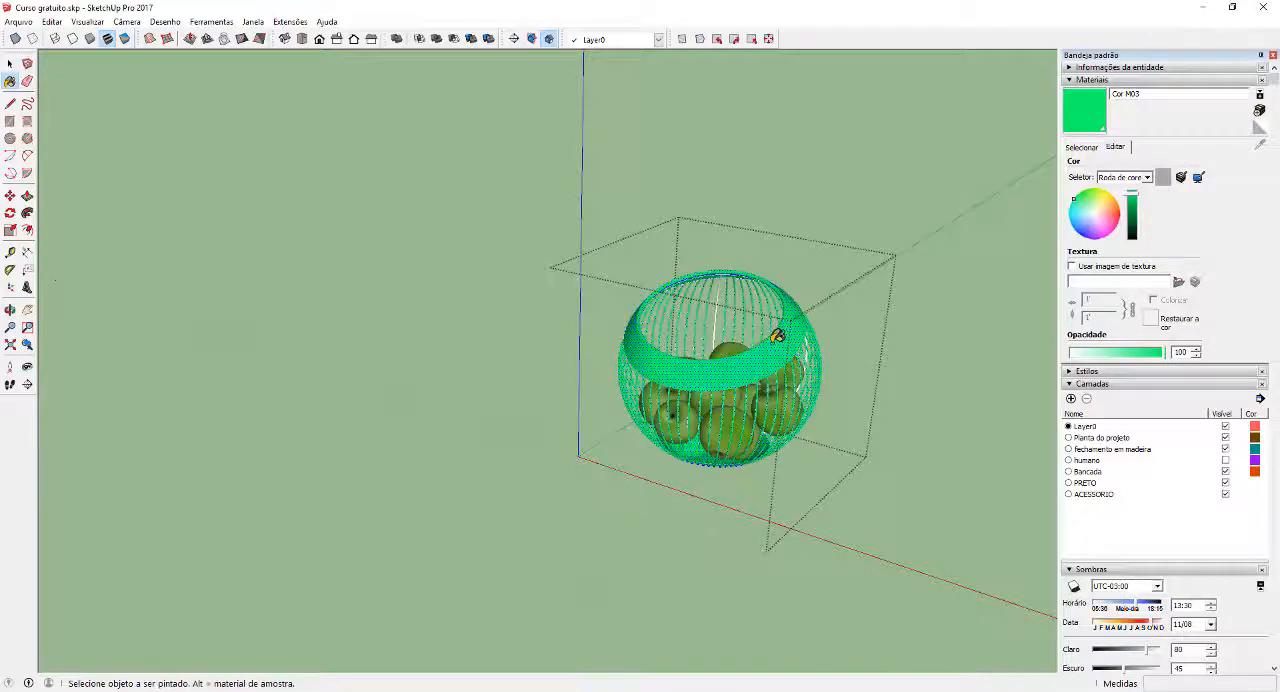
pyautogui.moveTo(778, 336)
pyautogui.mouseDown(button='middle')
pyautogui.moveTo(766, 450)
pyautogui.moveTo(770, 430)
pyautogui.moveTo(646, 283)
pyautogui.moveTo(745, 376)
pyautogui.mouseUp(button='middle')
pyautogui.press('space')
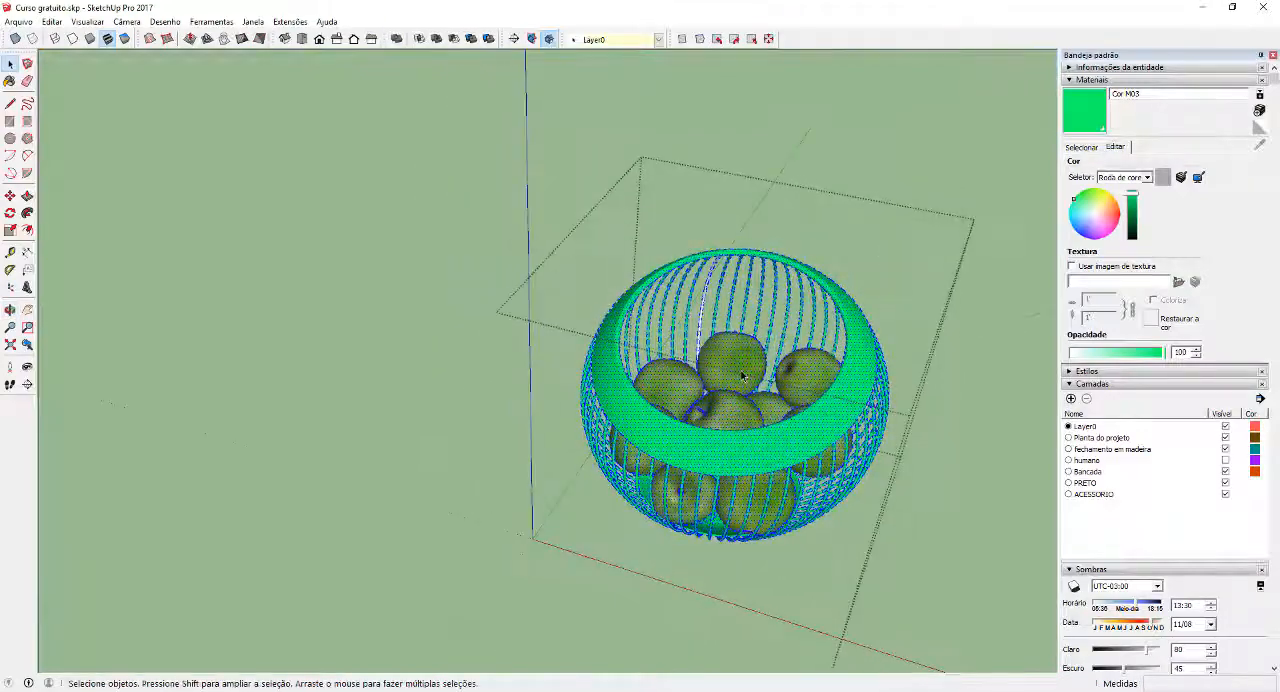
# Select every face sharing the apples' material inside the basket and make the apples a separate group
pyautogui.moveTo(802, 404); pyautogui.dragTo(654, 342, button='middle')
pyautogui.scroll(2, 786, 398)
pyautogui.scroll(3, 715, 355)
pyautogui.rightClick(654, 342)
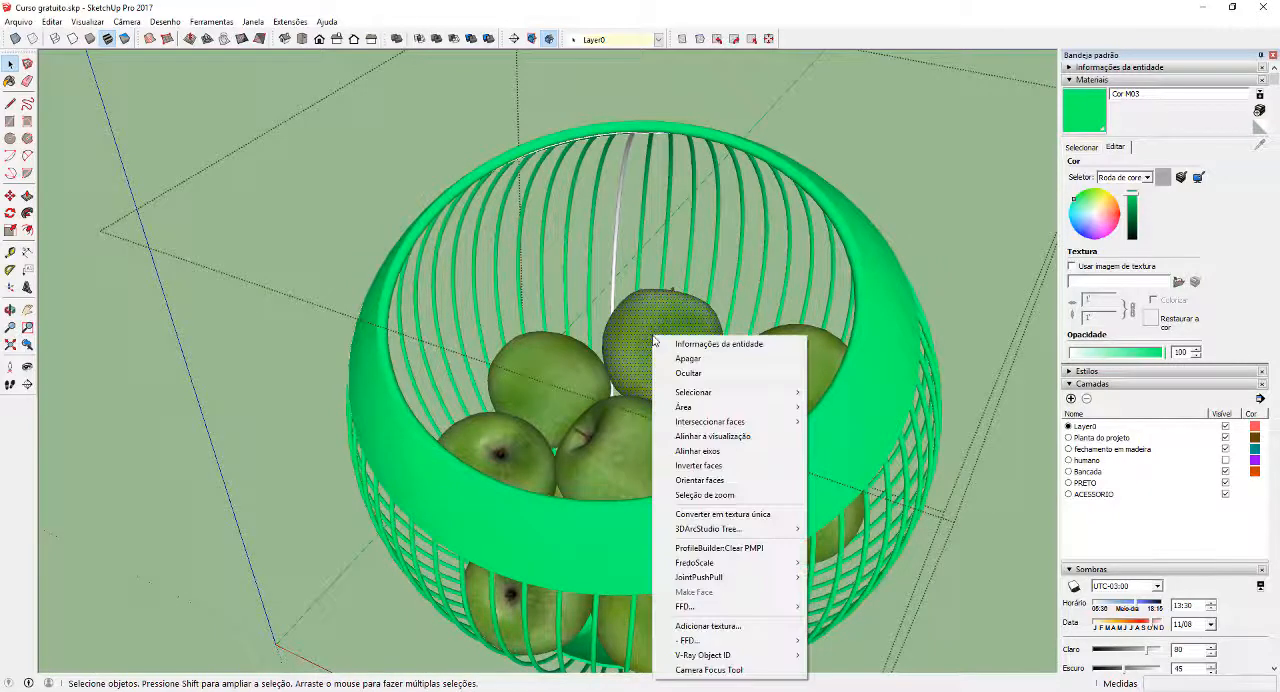
pyautogui.moveTo(723, 400)
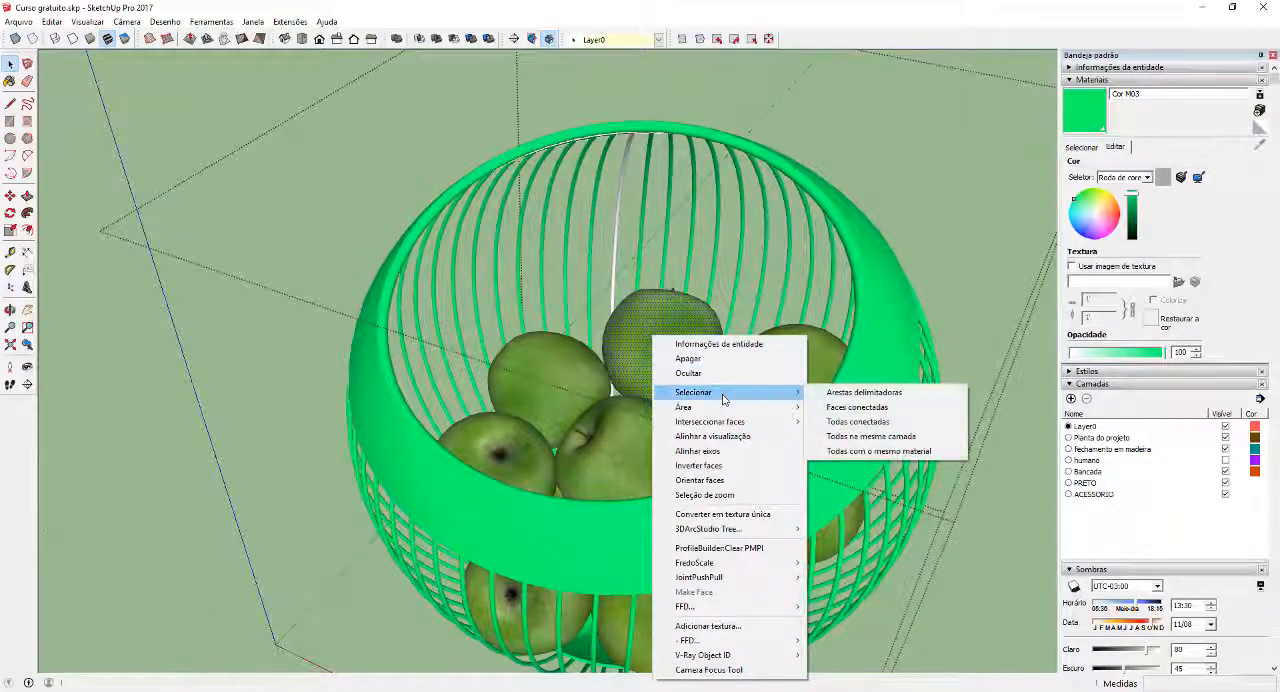
pyautogui.click(903, 456)
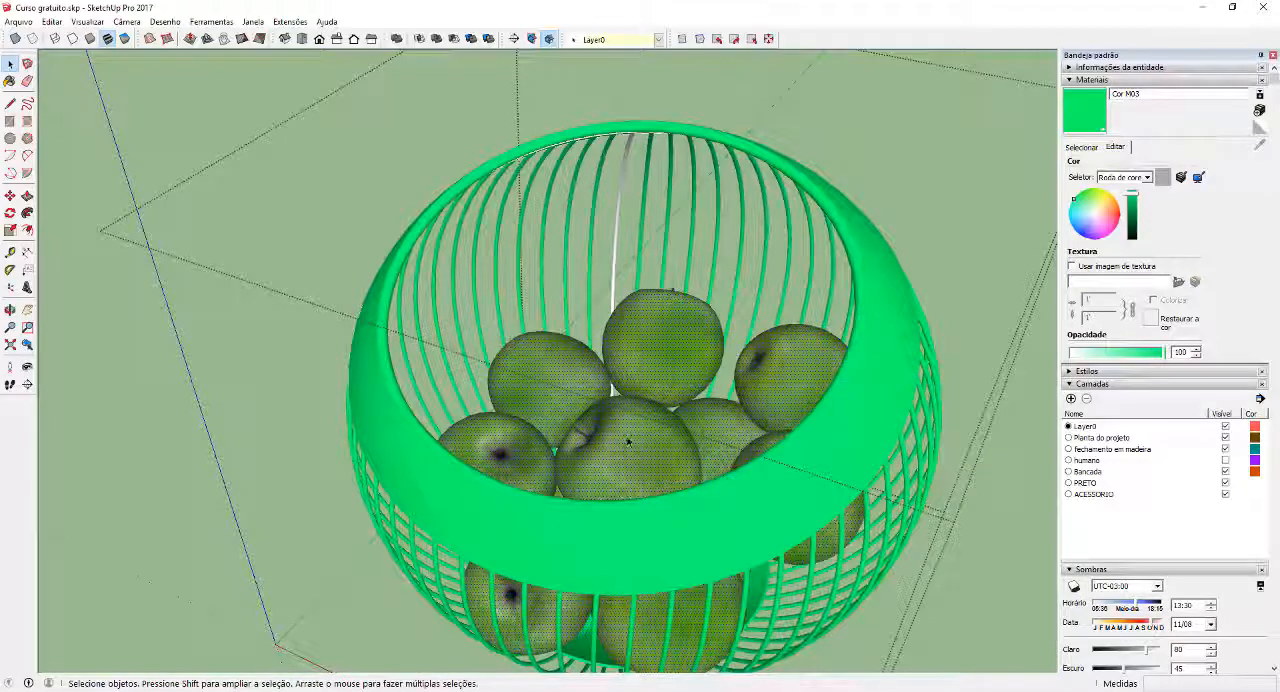
pyautogui.rightClick(656, 333)
pyautogui.click(706, 447)
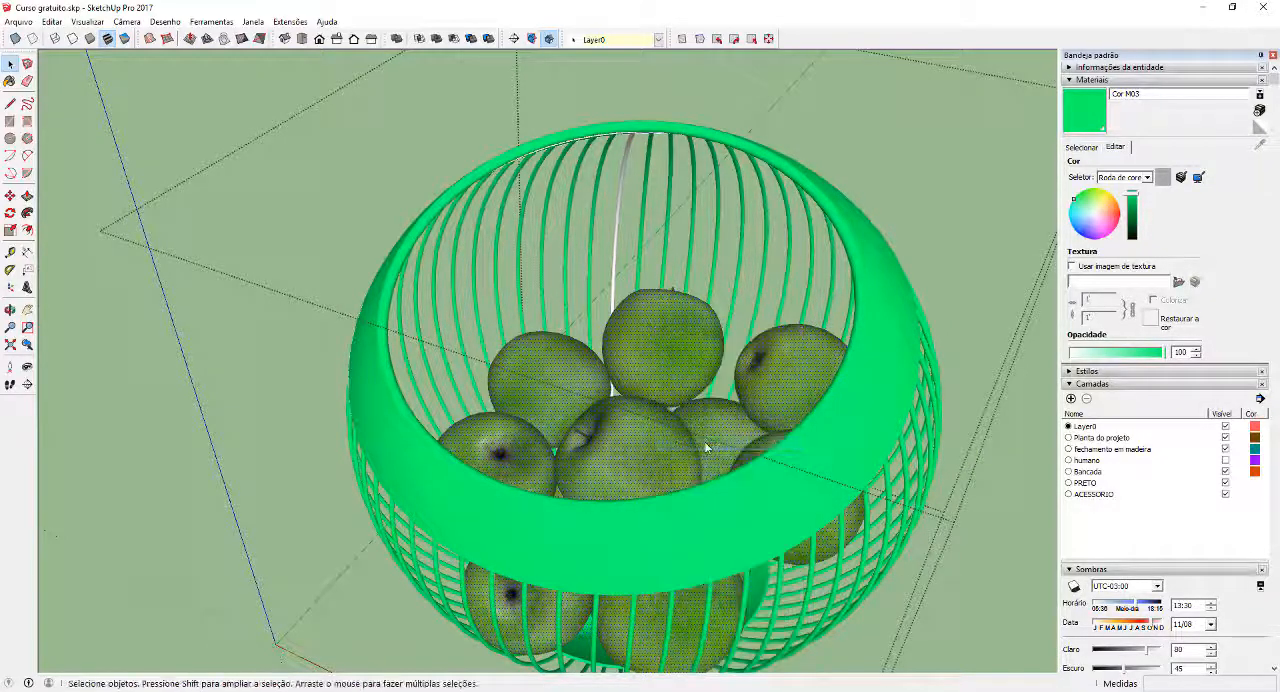
# Try moving the apple group away from the basket
pyautogui.scroll(5, 704, 441)
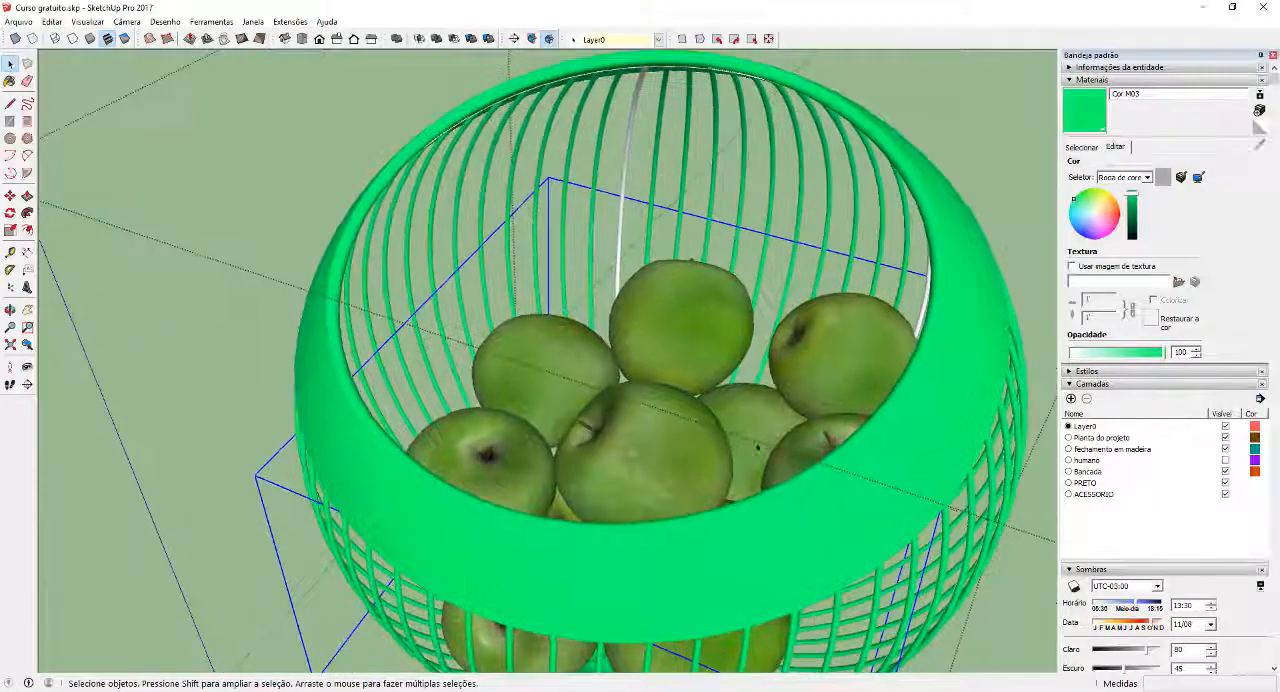
pyautogui.scroll(2, 830, 443)
pyautogui.scroll(-3, 836, 443)
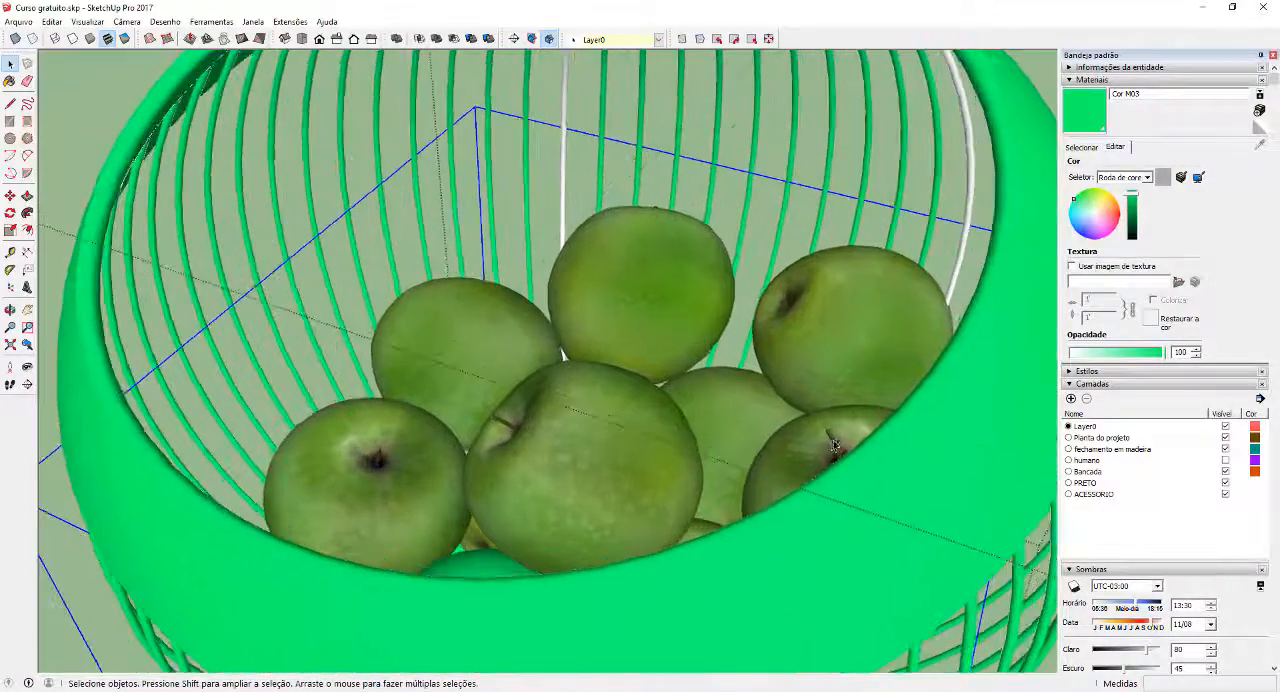
pyautogui.press('m')
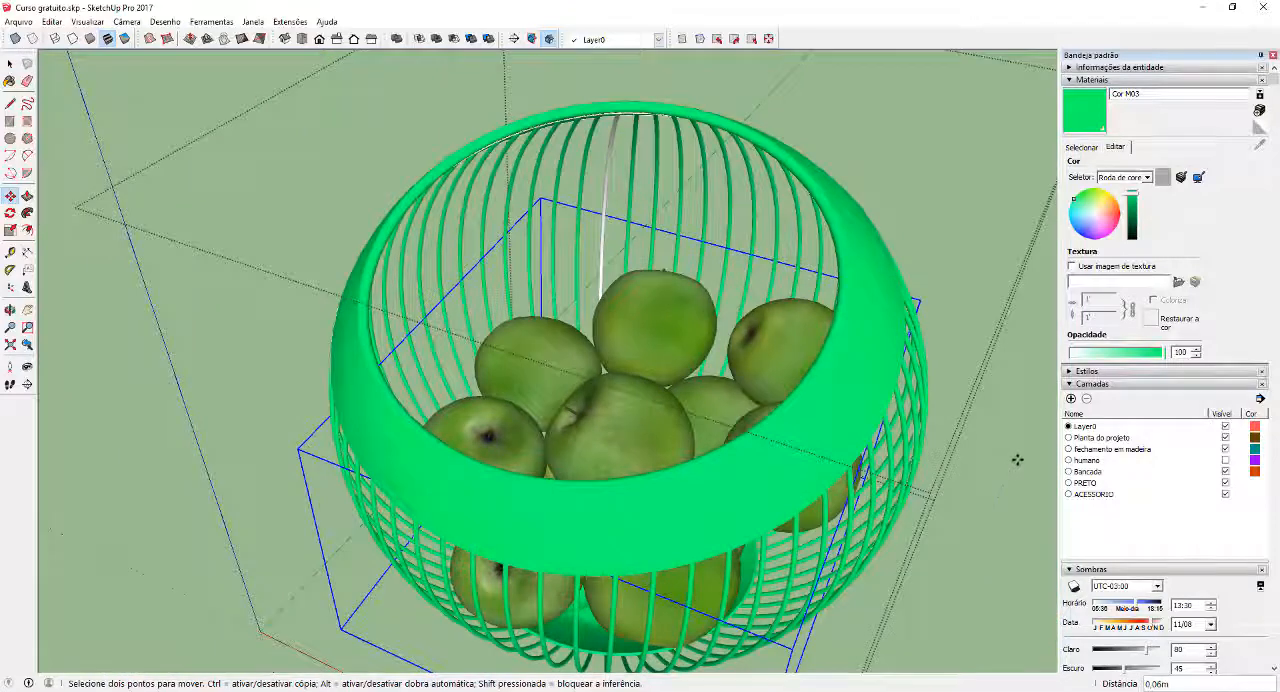
pyautogui.press('Escape')
pyautogui.press('space')
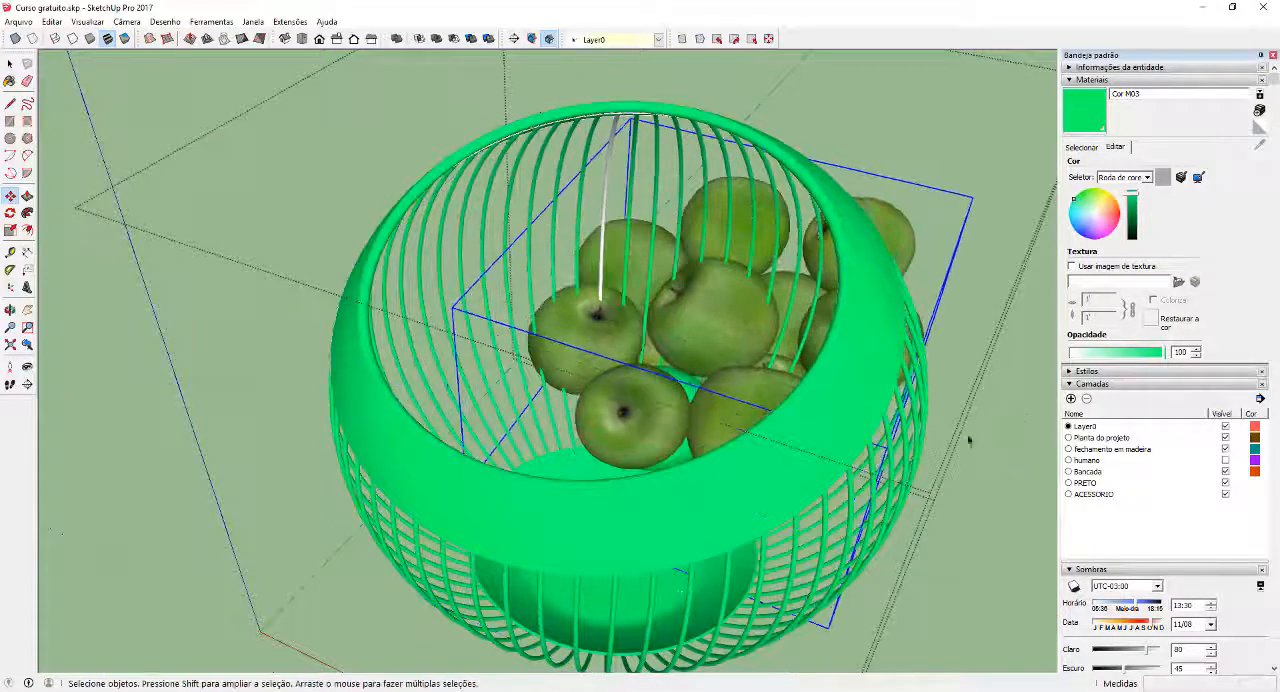
# Select the wire basket's geometry without the apples, paint its remaining white wires with Cor M03 and exit the groups
pyautogui.scroll(-2, 824, 437)
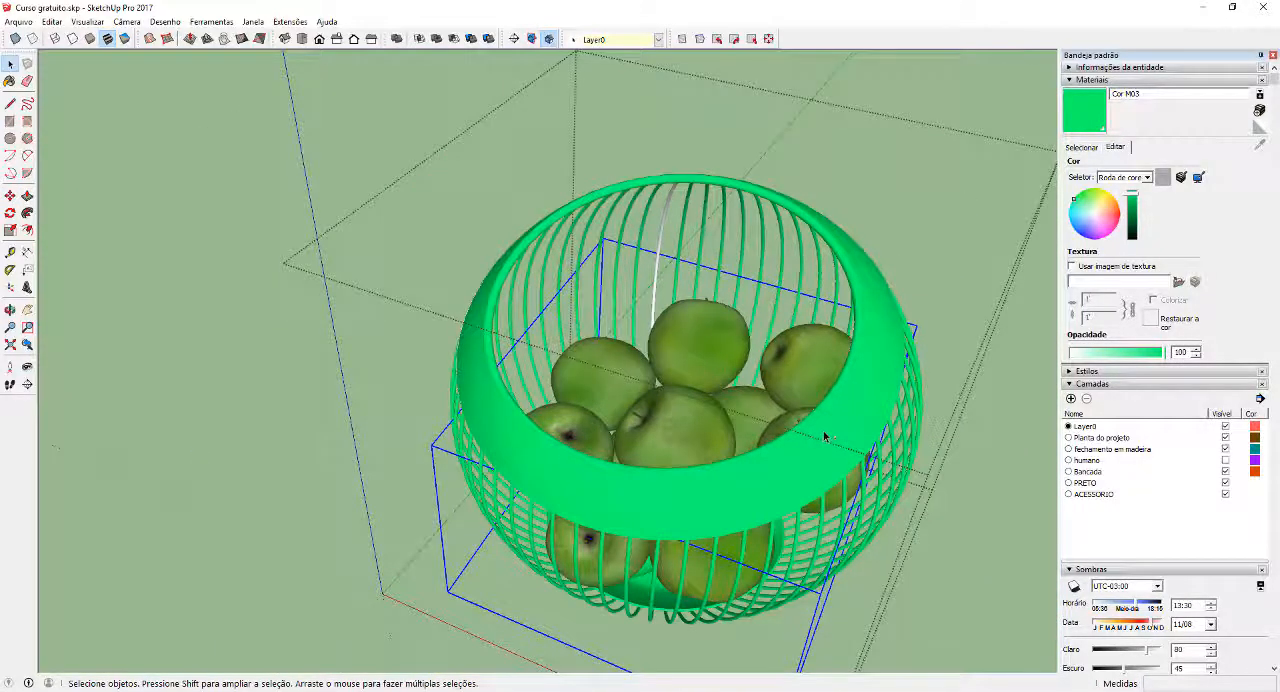
pyautogui.tripleClick(824, 437)
pyautogui.moveTo(708, 338); pyautogui.dragTo(700, 343, button='middle')
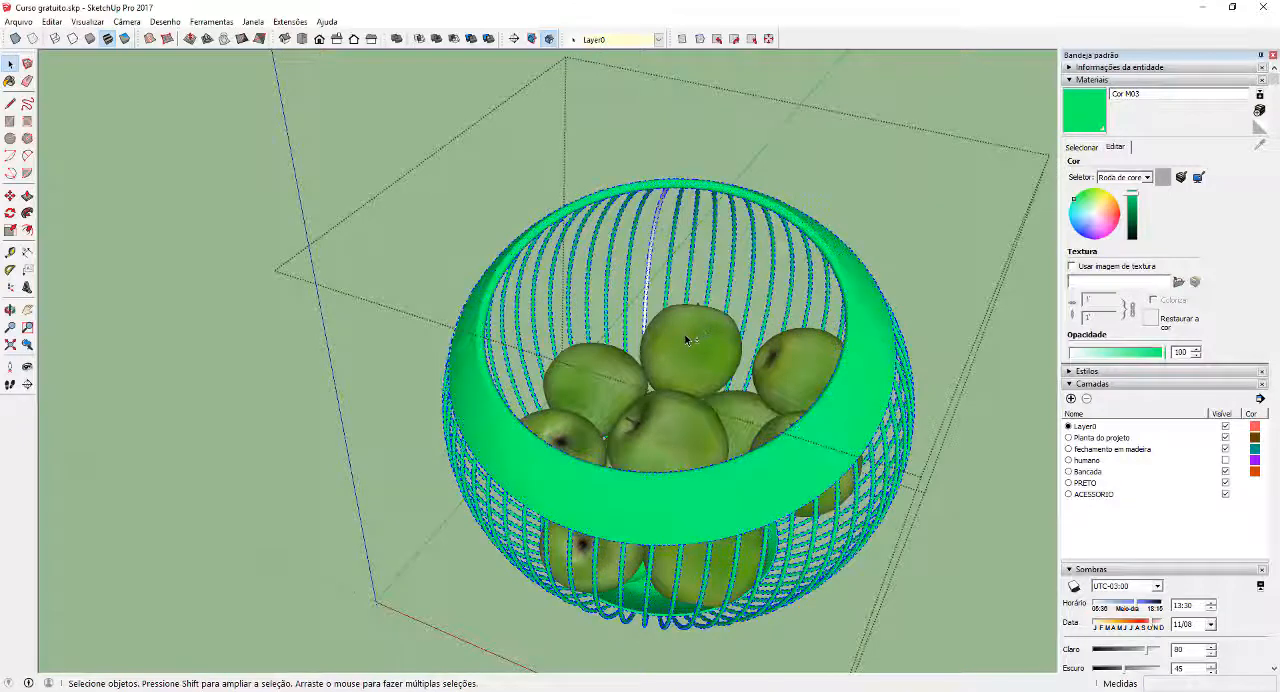
pyautogui.click(1069, 115)
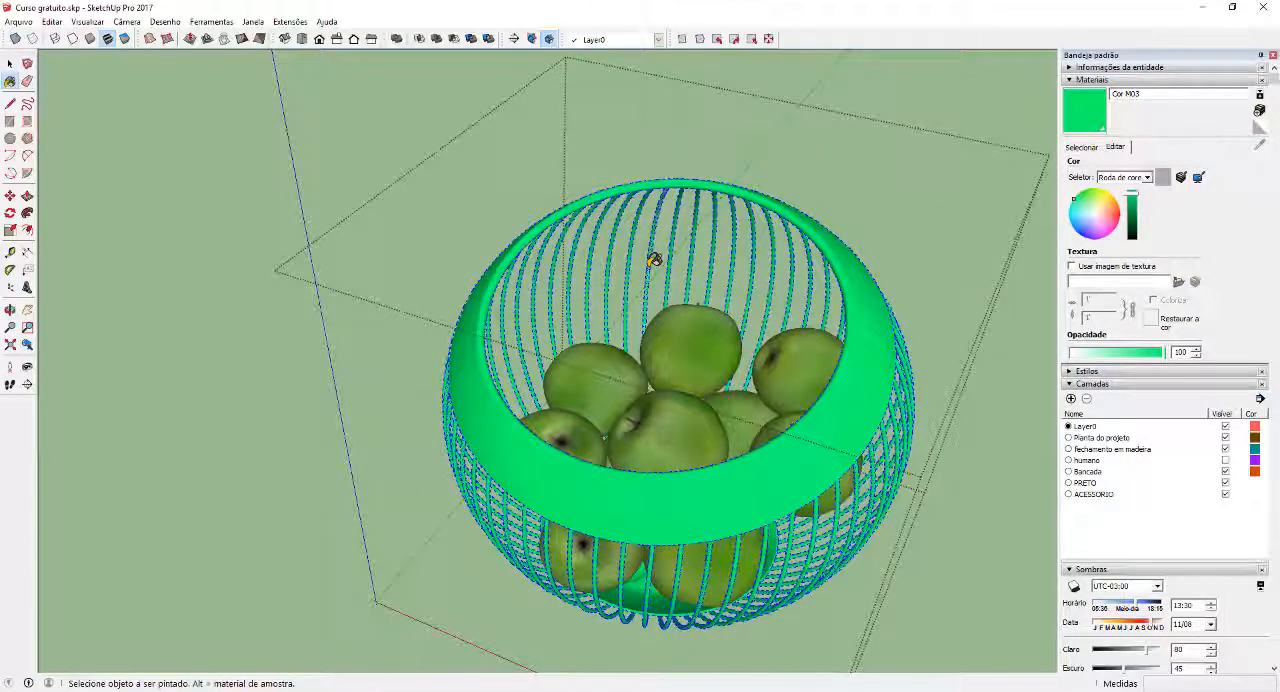
pyautogui.press('Escape')
pyautogui.scroll(-8, 687, 296)
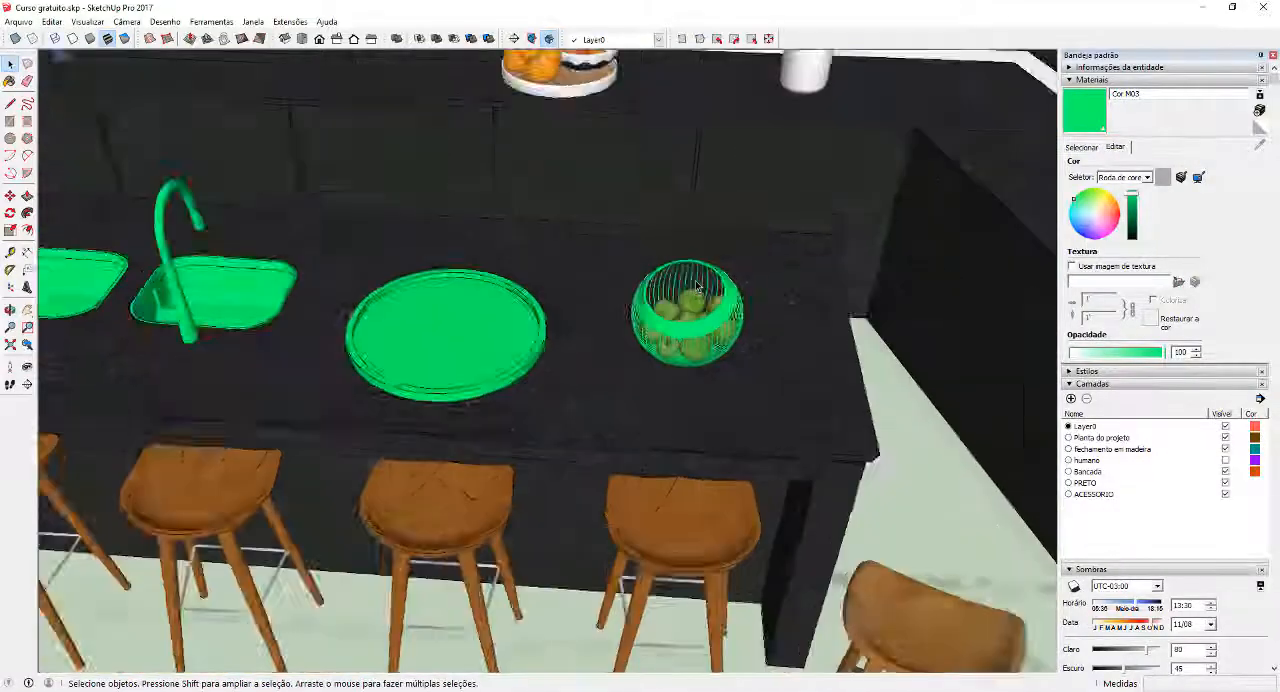
# Open the nested group of the round fruit tray on the back counter, paint all of it with Cor M03 and exit
pyautogui.moveTo(687, 296); pyautogui.dragTo(670, 165, button='middle')
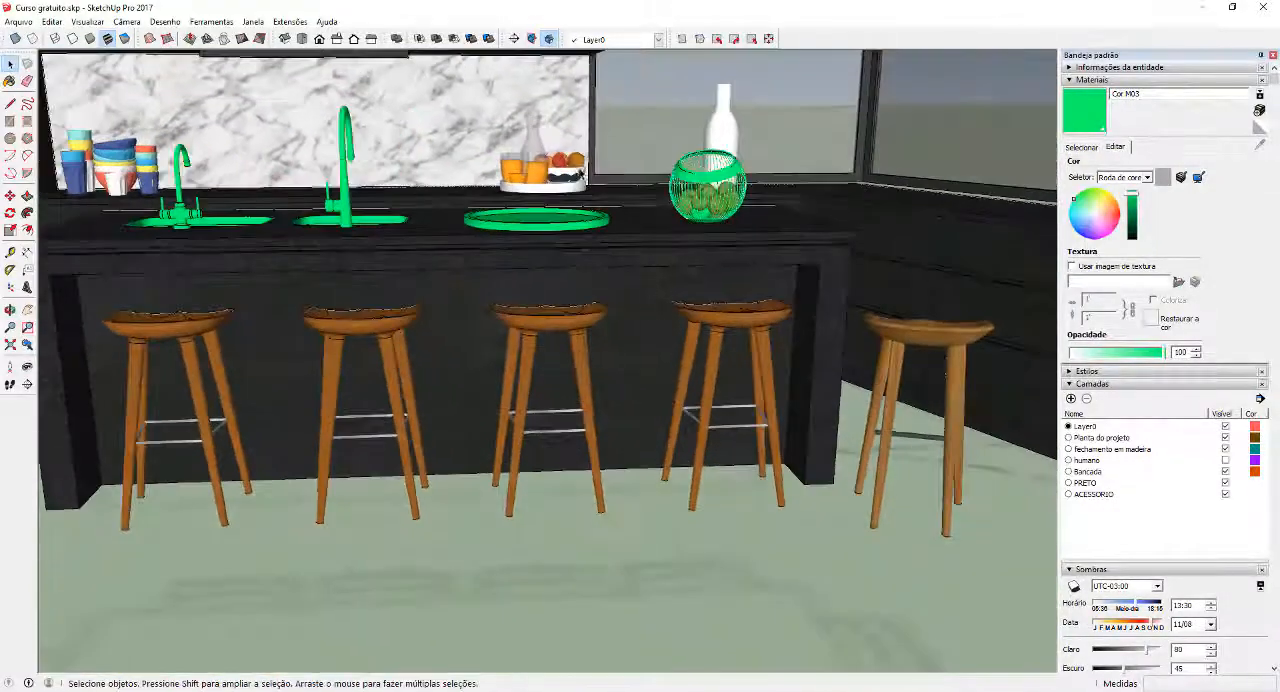
pyautogui.keyDown('shift'); pyautogui.moveTo(475, 105); pyautogui.dragTo(757, 366, button='middle'); pyautogui.keyUp('shift')
pyautogui.scroll(6, 800, 291)
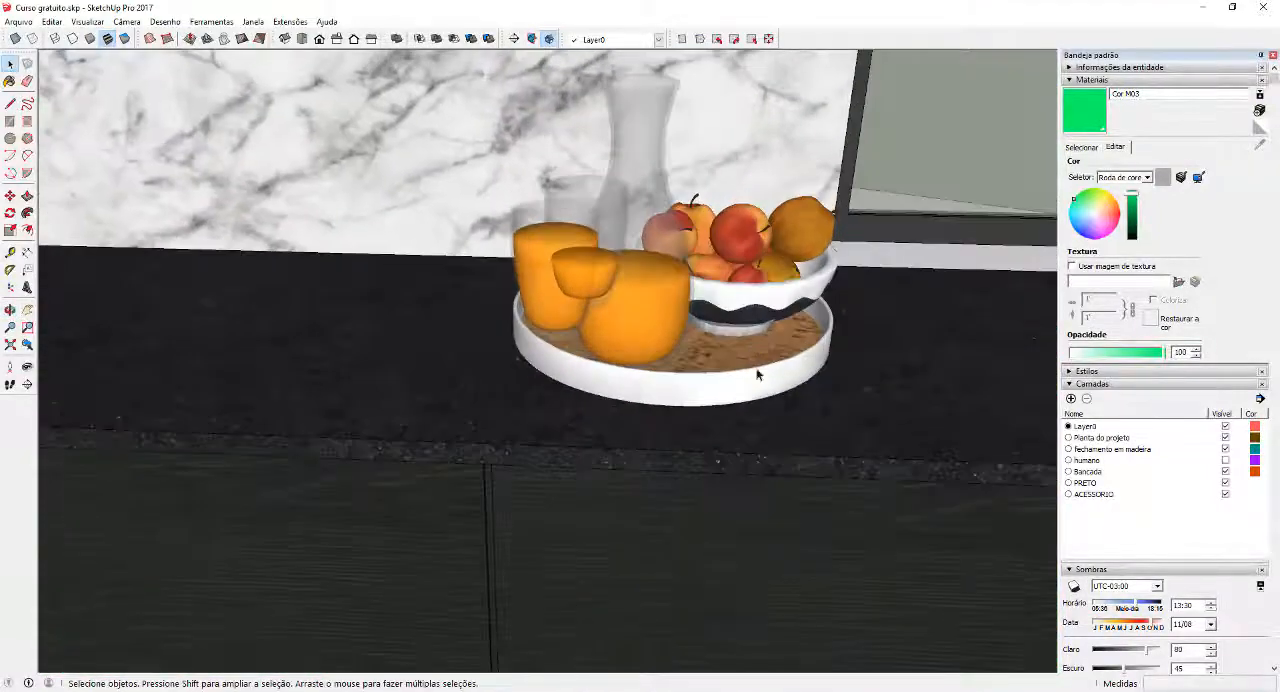
pyautogui.click(757, 366)
pyautogui.doubleClick(755, 376)
pyautogui.doubleClick(772, 346)
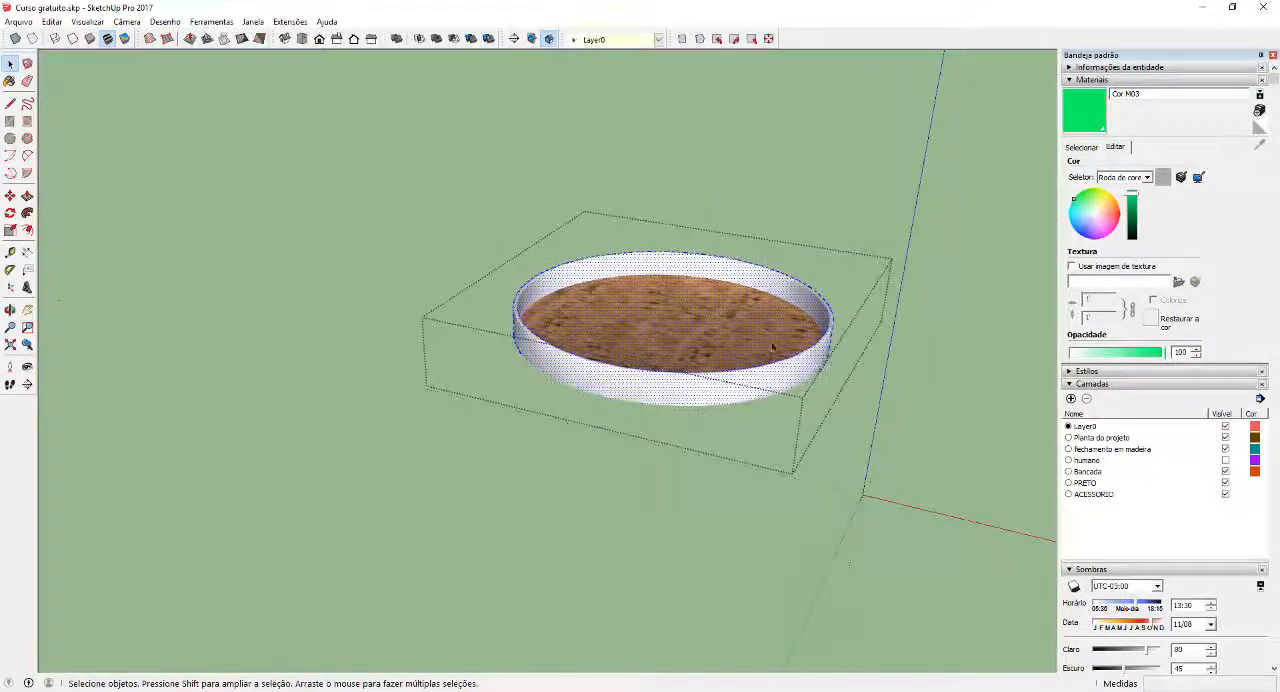
pyautogui.click(1074, 112)
pyautogui.click(718, 314)
pyautogui.press('space')
pyautogui.press('Escape')
# Change the colour of the Cor M03 material to a dark blue-grey on the colour wheel
pyautogui.scroll(-7, 731, 343)
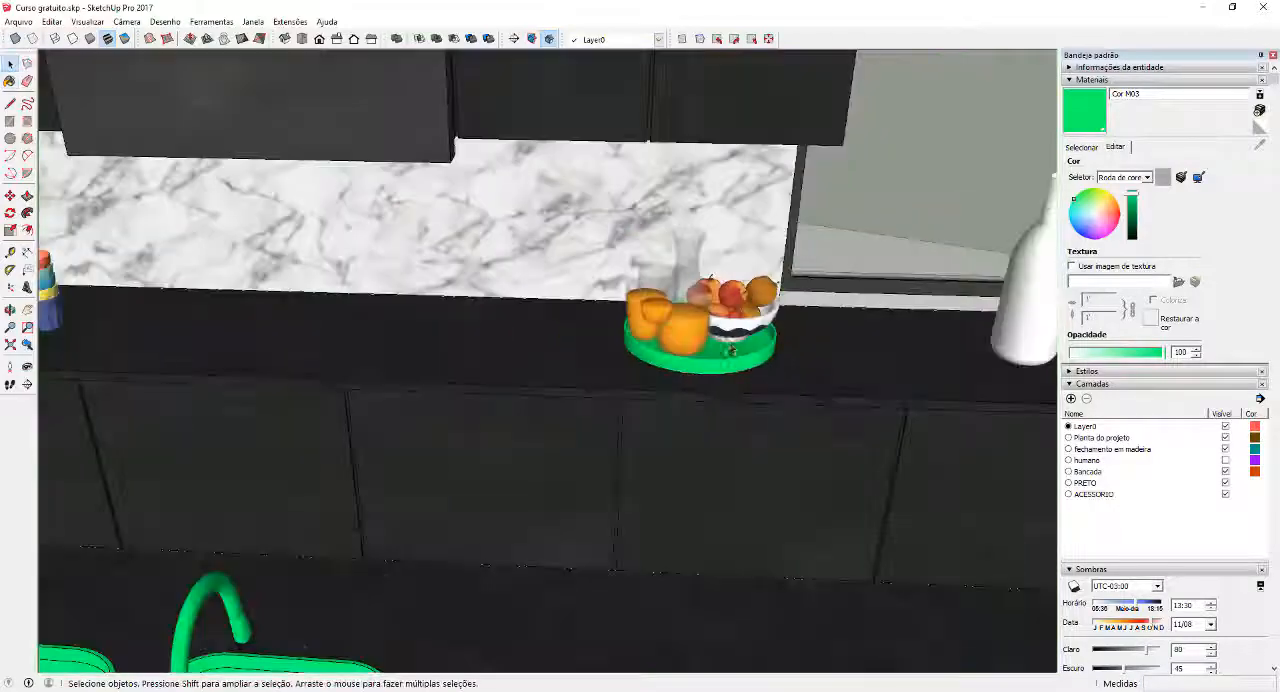
pyautogui.scroll(-4, 731, 343)
pyautogui.moveTo(731, 343); pyautogui.dragTo(694, 249, button='middle')
pyautogui.scroll(-3, 694, 249)
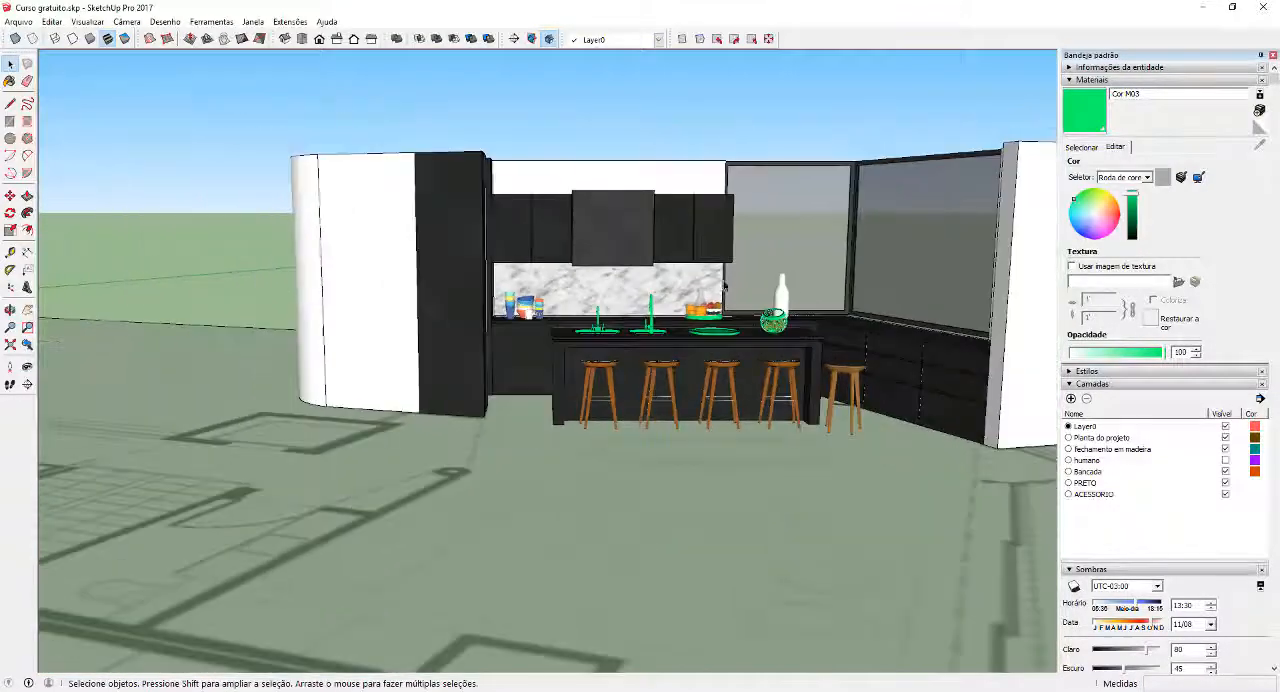
pyautogui.scroll(2, 807, 293)
pyautogui.scroll(4, 807, 293)
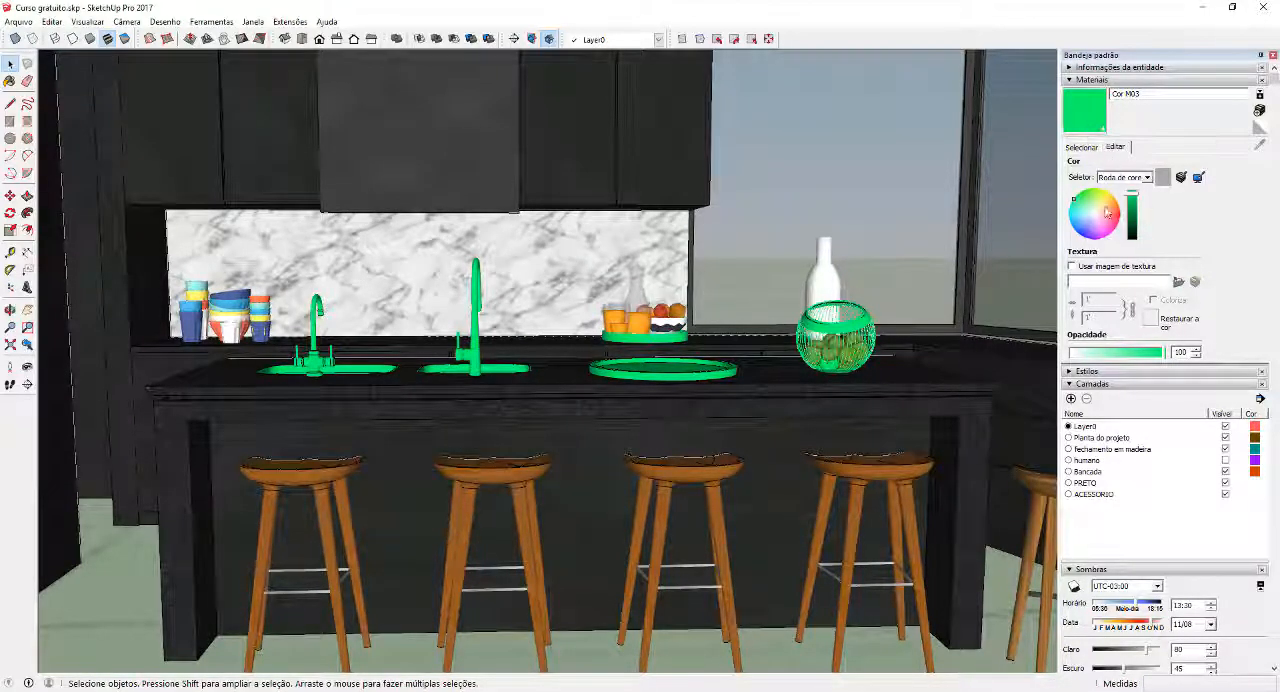
pyautogui.moveTo(1106, 212); pyautogui.dragTo(1133, 228)
pyautogui.scroll(-3, 663, 292)
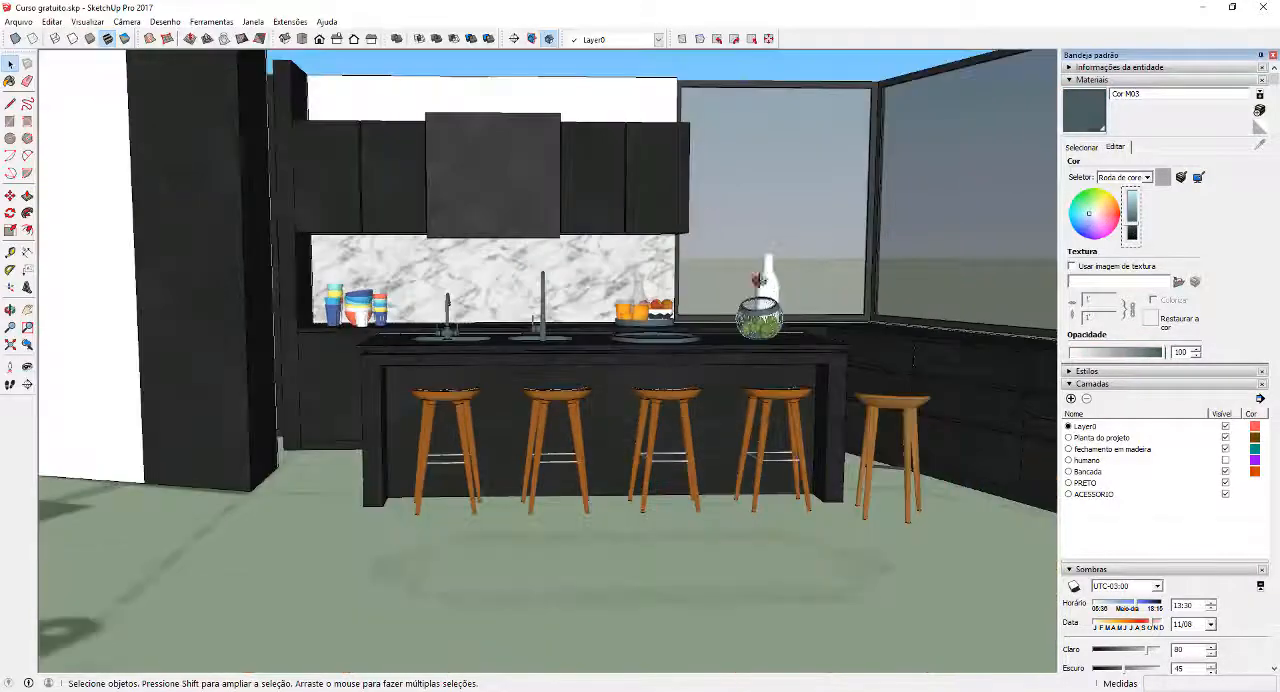
pyautogui.moveTo(755, 276); pyautogui.dragTo(648, 338, button='middle')
pyautogui.scroll(1, 615, 320)
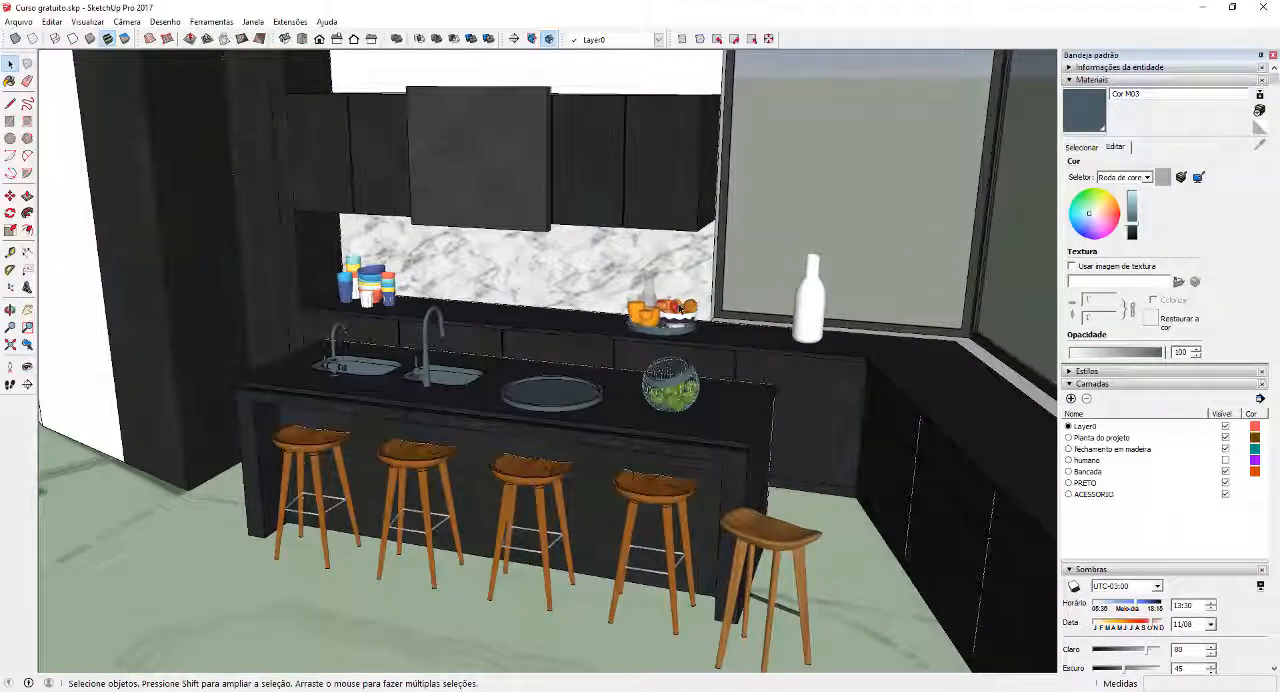
pyautogui.moveTo(662, 425); pyautogui.dragTo(787, 263, button='middle')
pyautogui.scroll(-1, 741, 413)
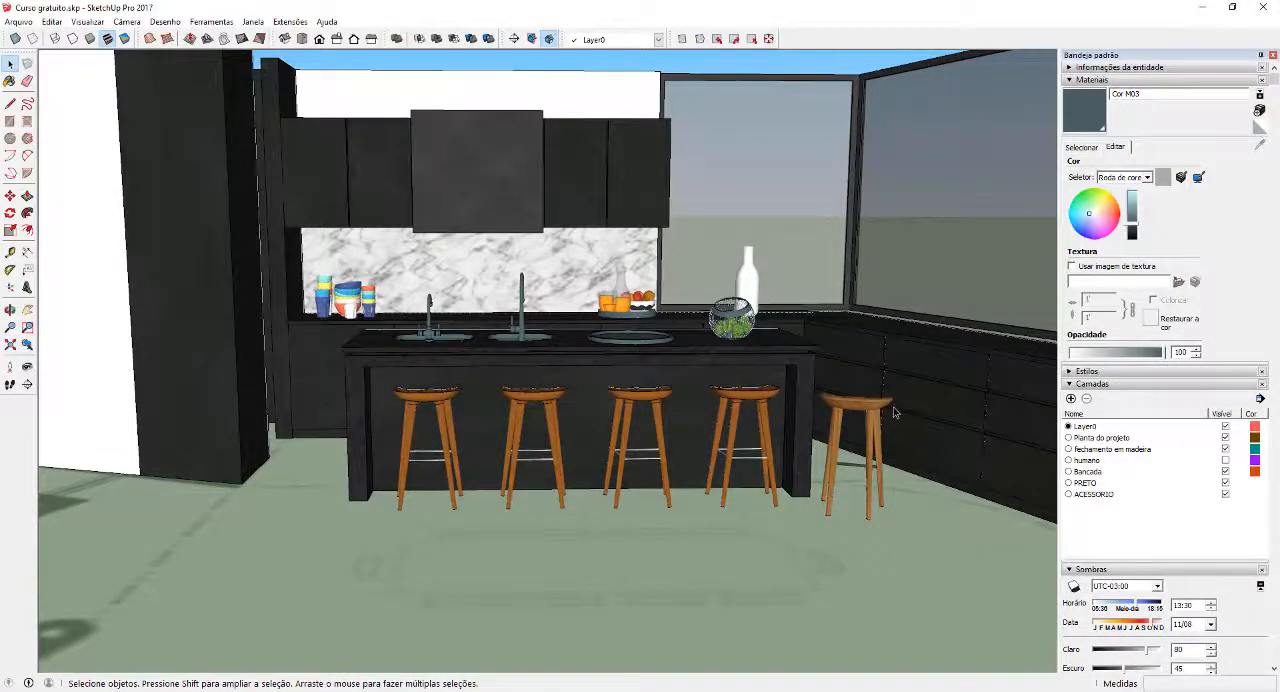
# Open the group of the white bottle on the back counter and select its whole surface
pyautogui.moveTo(895, 412); pyautogui.dragTo(799, 275, button='middle')
pyautogui.scroll(6, 799, 272)
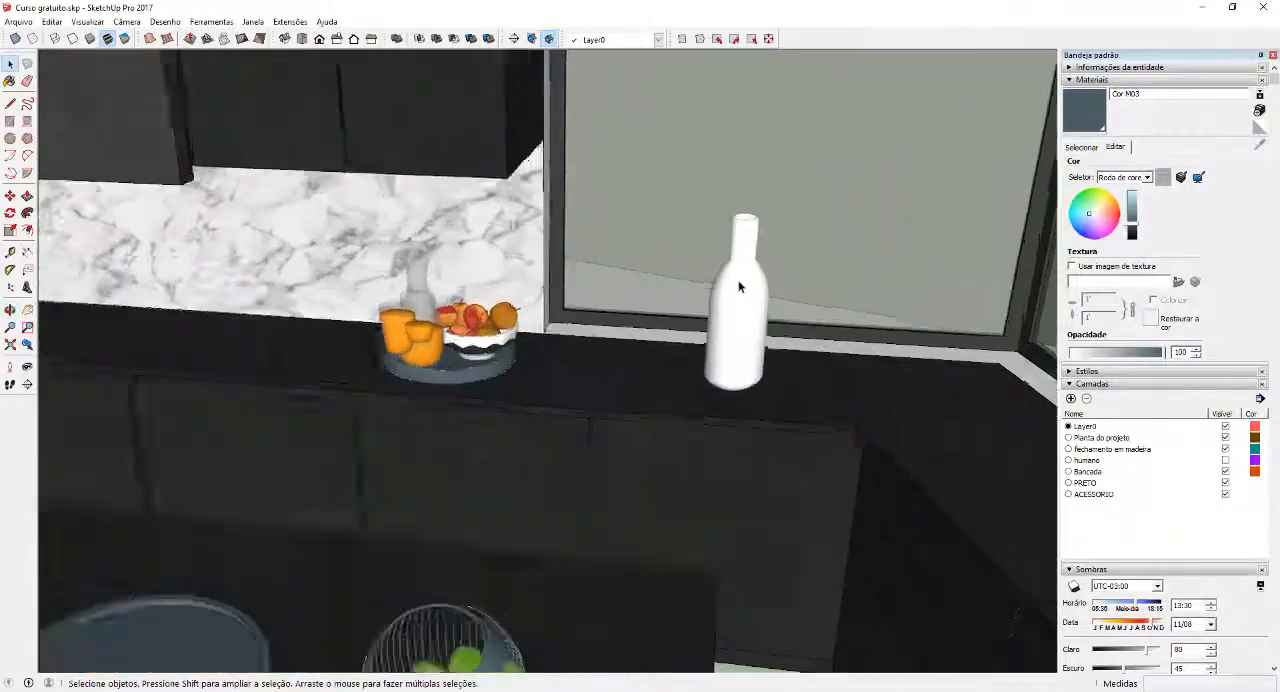
pyautogui.scroll(2, 743, 287)
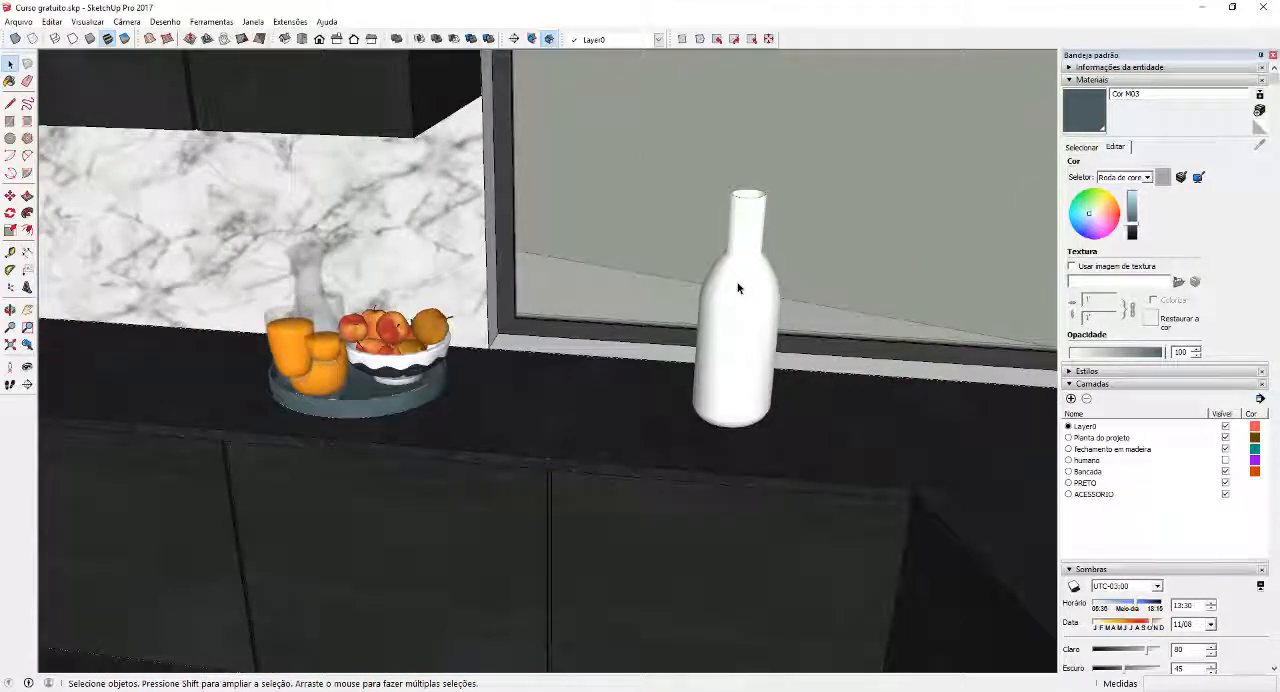
pyautogui.scroll(-1, 742, 311)
pyautogui.moveTo(777, 271); pyautogui.dragTo(638, 344, button='middle')
pyautogui.scroll(3, 686, 325)
pyautogui.doubleClick(640, 375)
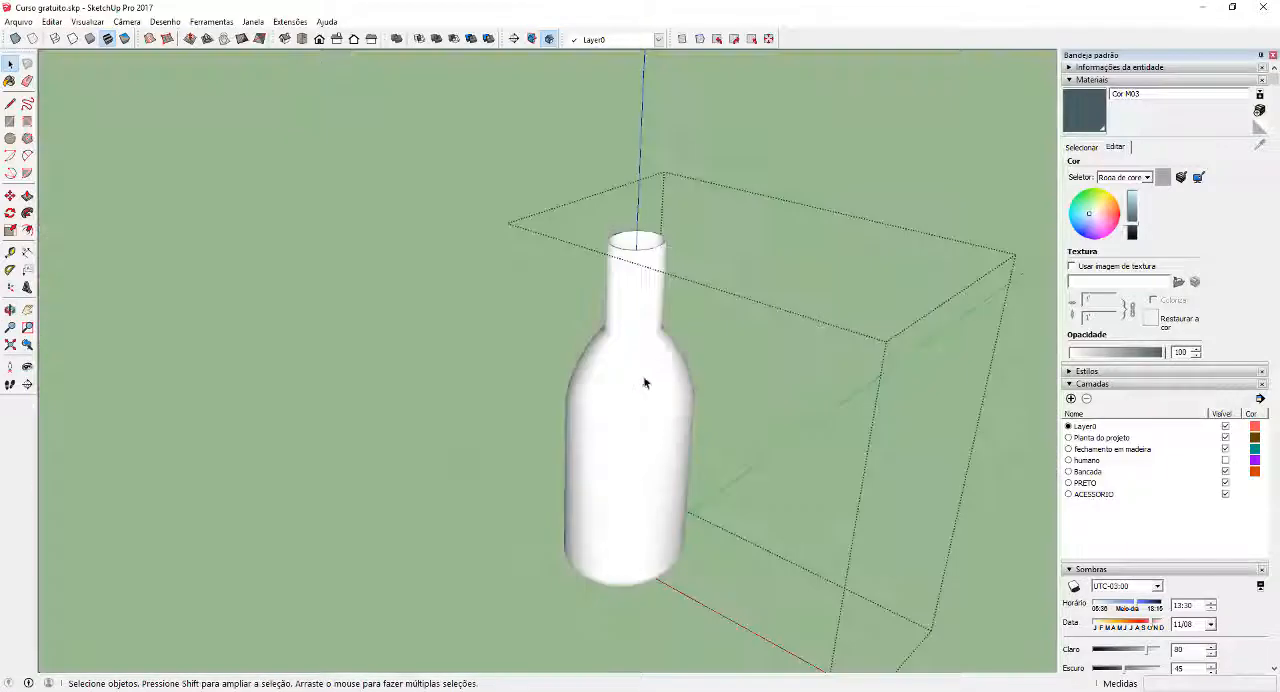
pyautogui.click(644, 382)
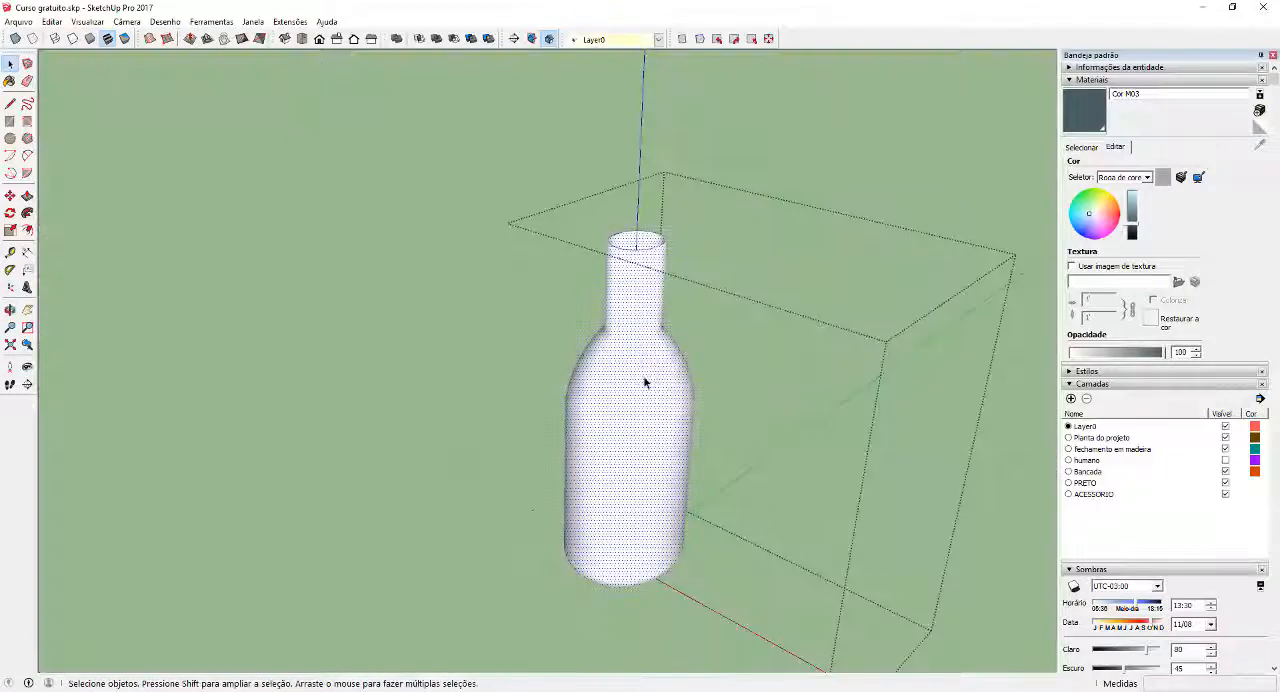
# Import papel-de-parede-adesivo-cimento-queimado-tx-001-3.jpg as a texture and place it on one bottle face at about 0.07 m
pyautogui.click(18, 21)
pyautogui.click(30, 212)
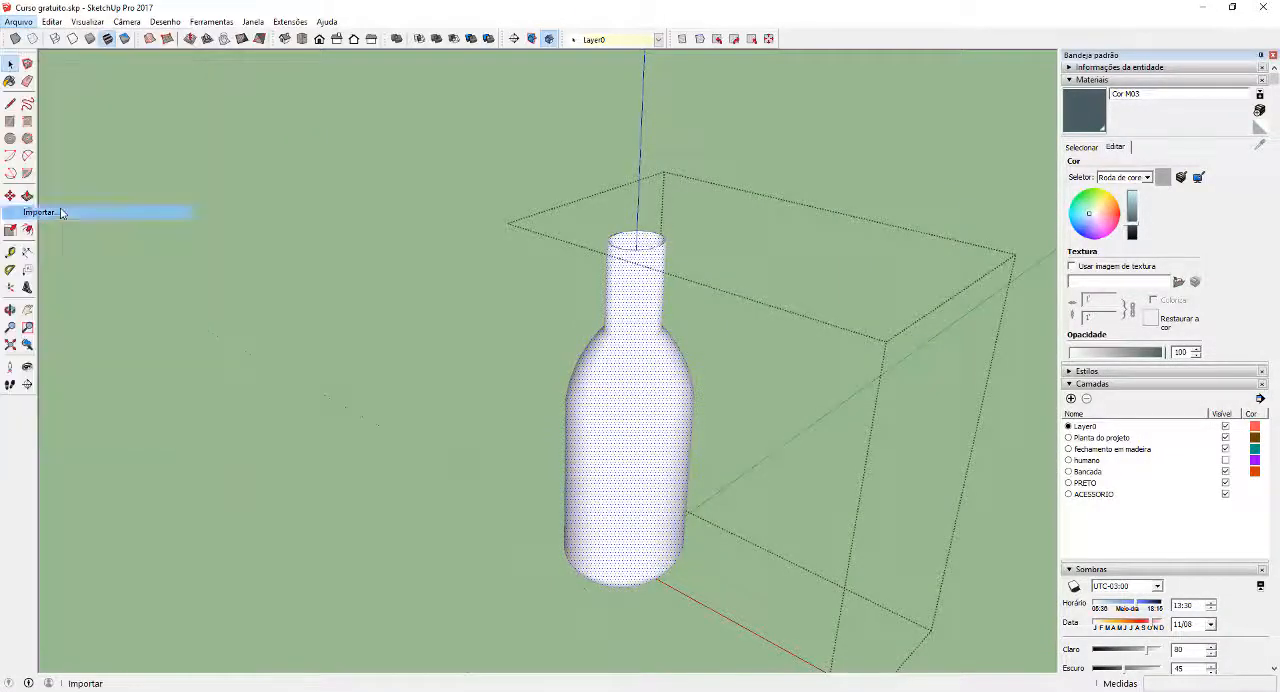
pyautogui.click(890, 385)
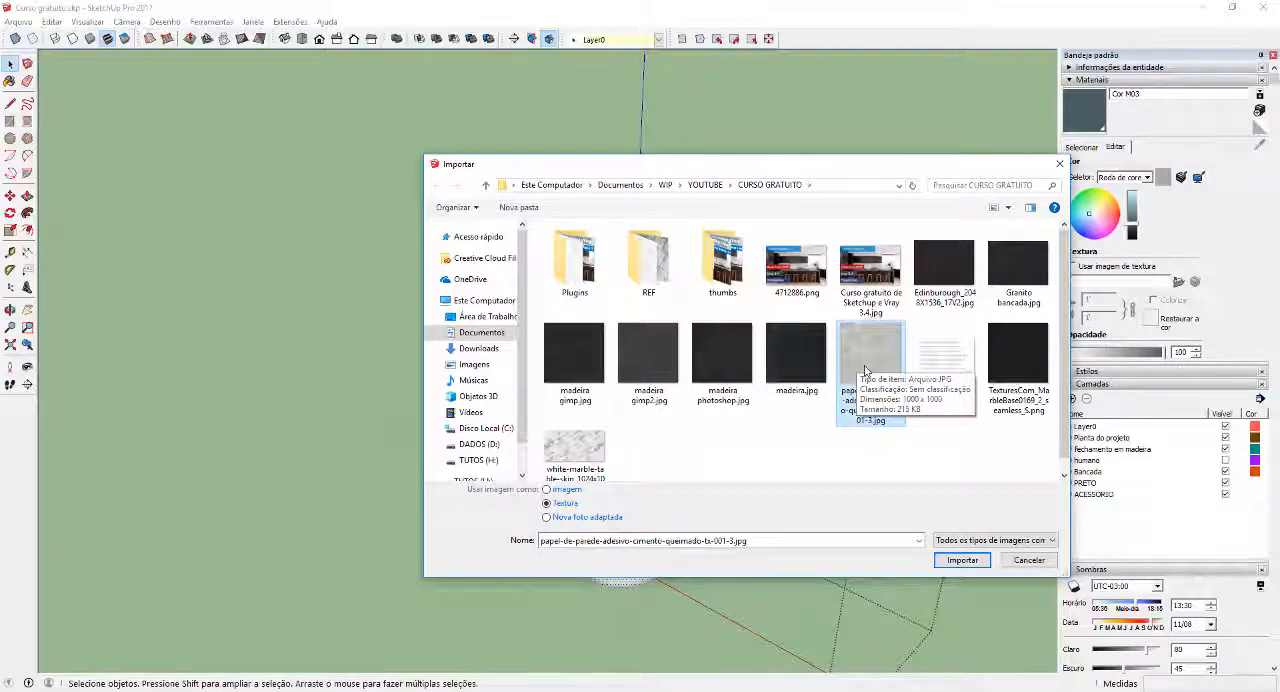
pyautogui.doubleClick(866, 371)
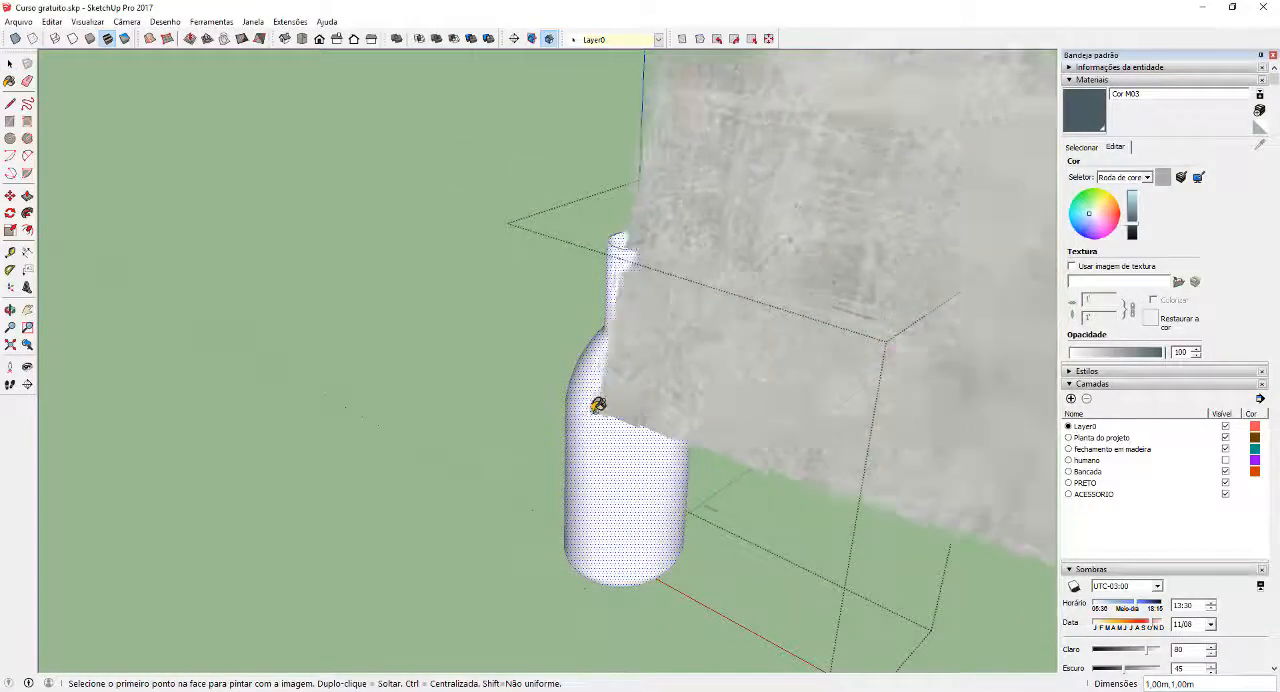
pyautogui.click(597, 410)
pyautogui.click(650, 372)
# Sample the cement texture from the textured face and paint the entire bottle with it
pyautogui.scroll(6, 640, 379)
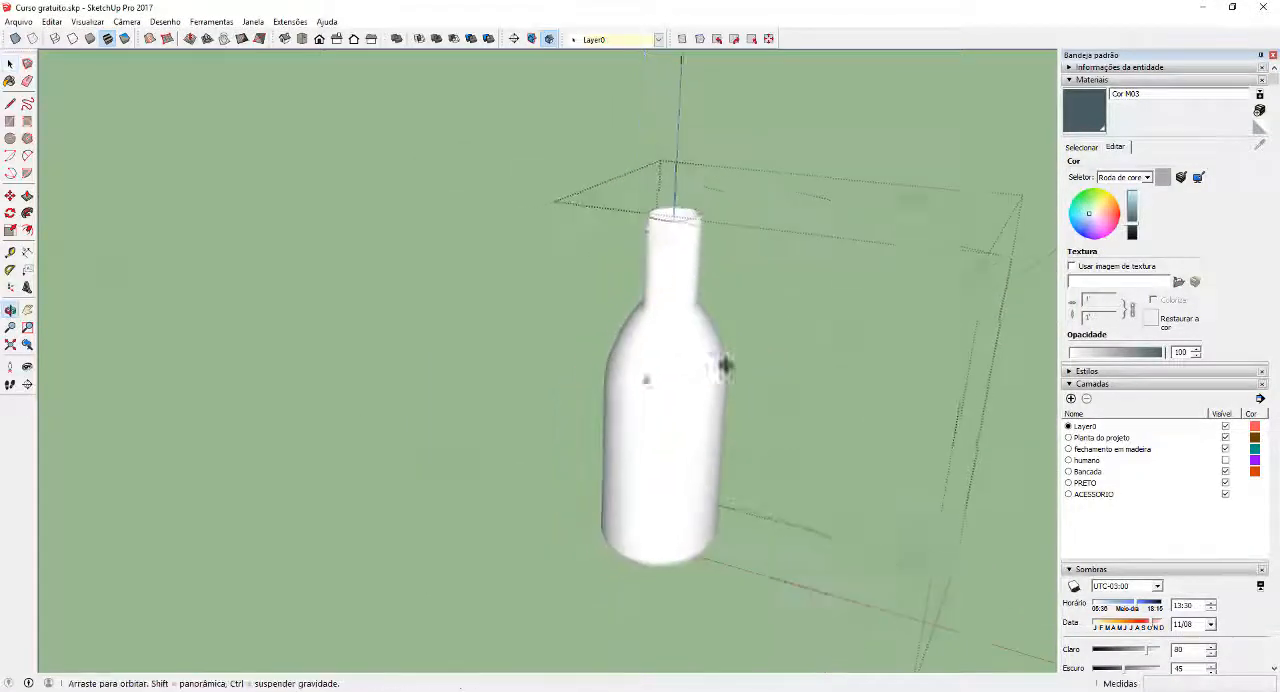
pyautogui.scroll(2, 632, 379)
pyautogui.scroll(-2, 632, 379)
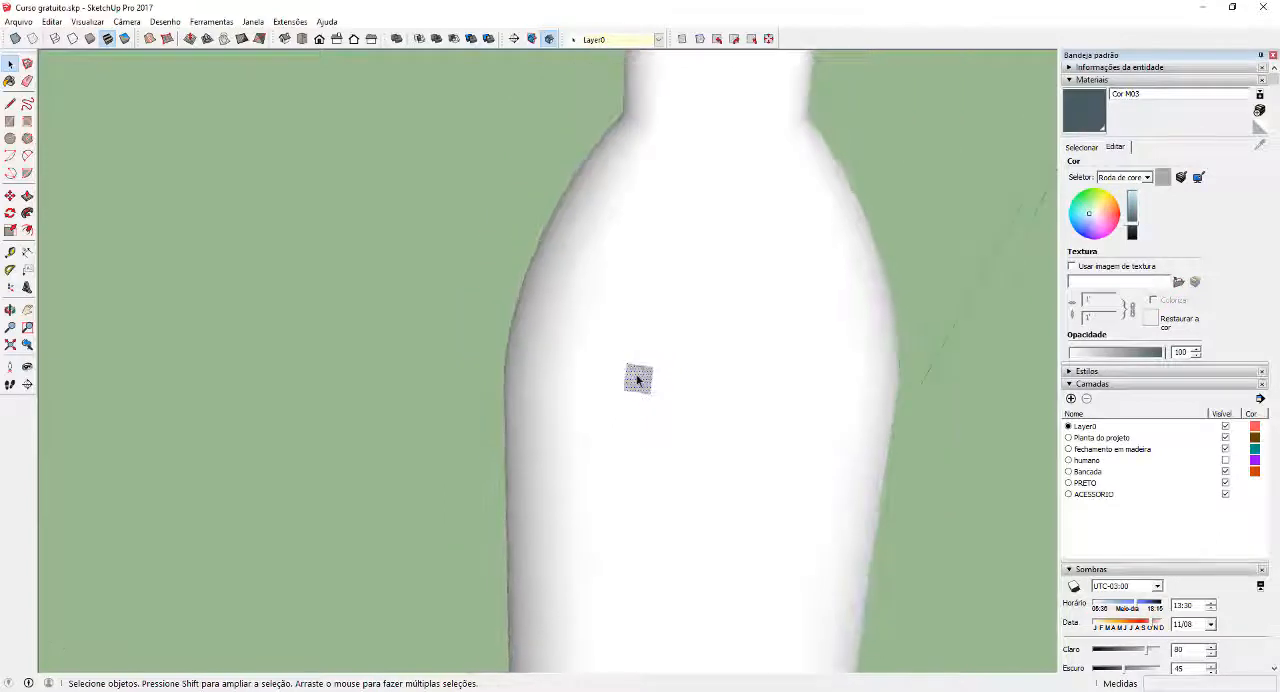
pyautogui.press('b')
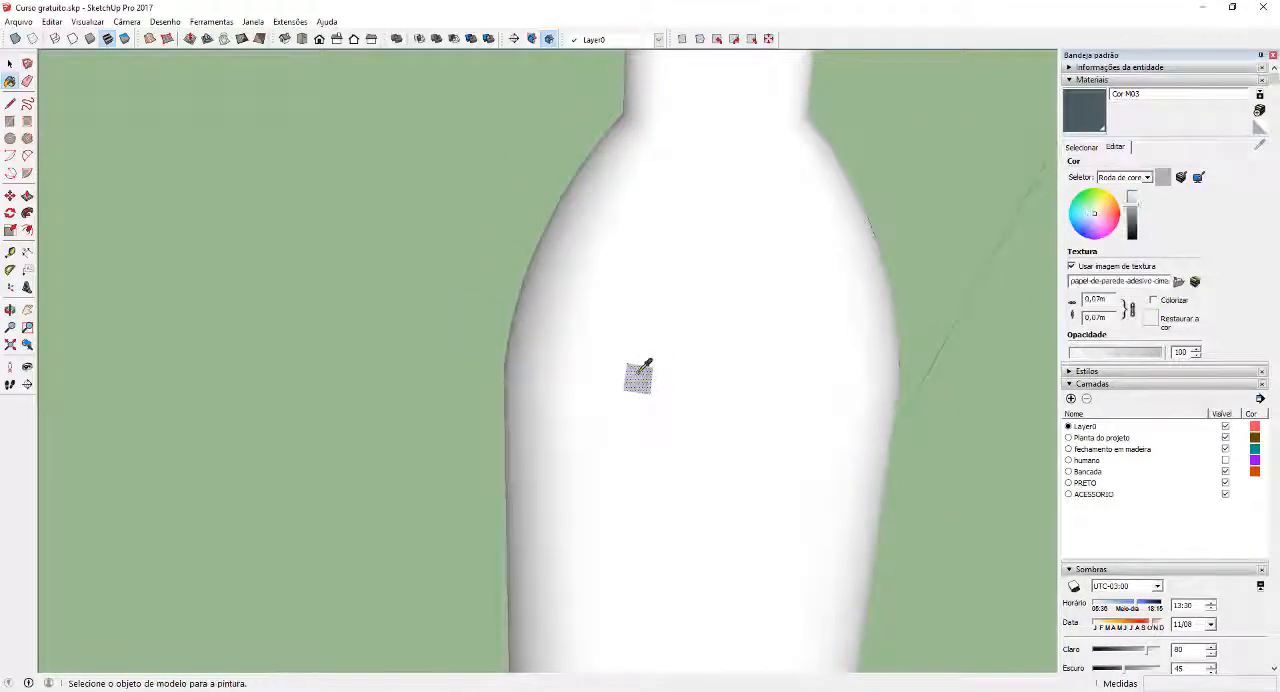
pyautogui.keyDown('alt'); pyautogui.click(640, 375); pyautogui.keyUp('alt')
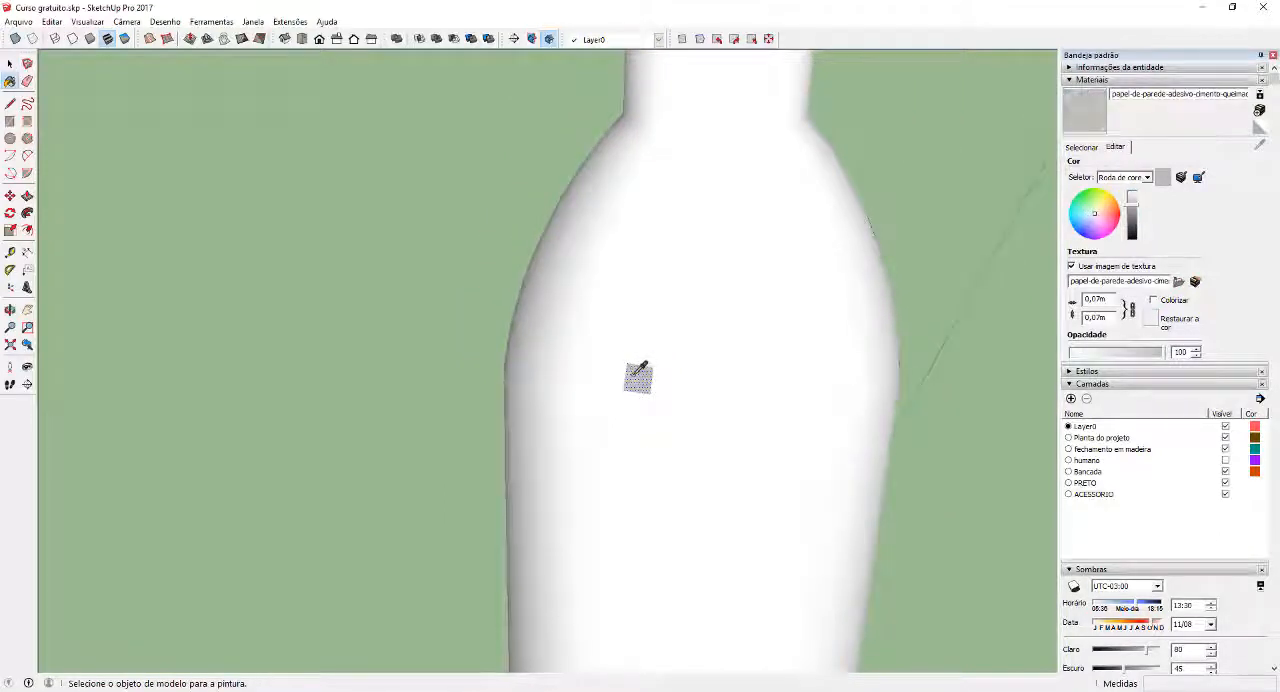
pyautogui.press('ctrl')
pyautogui.click(720, 322)
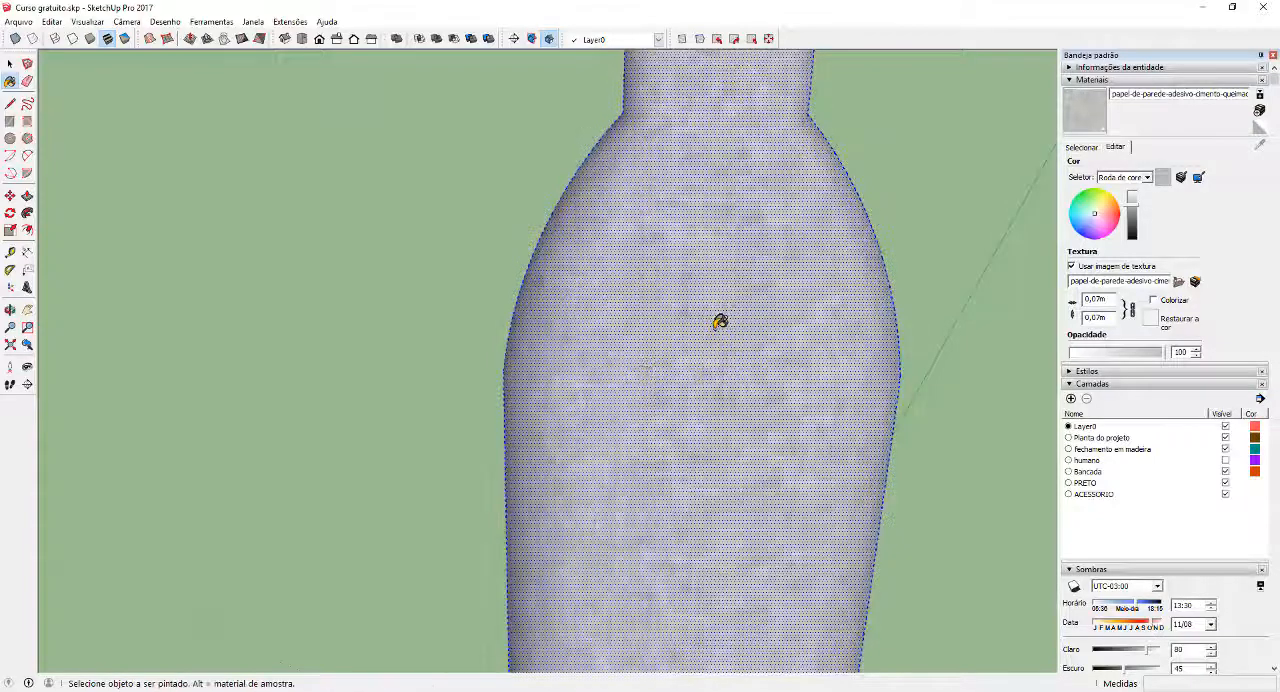
pyautogui.press('space')
# Examine how the cement texture runs around the bottle's neck, shoulders and body
pyautogui.scroll(-5, 683, 360)
pyautogui.moveTo(688, 364); pyautogui.dragTo(727, 362, button='middle')
pyautogui.scroll(6, 748, 238)
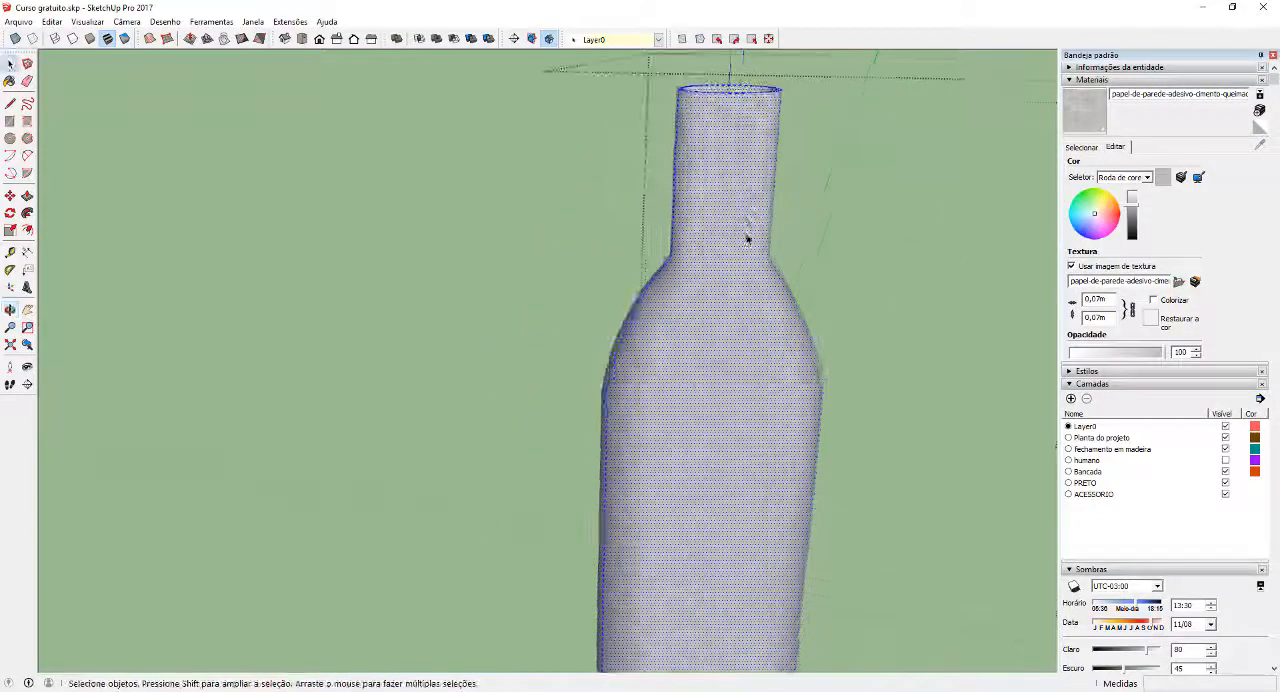
pyautogui.moveTo(720, 475); pyautogui.dragTo(716, 421, button='middle')
pyautogui.scroll(-2, 657, 429)
pyautogui.scroll(-2, 717, 420)
pyautogui.scroll(6, 783, 486)
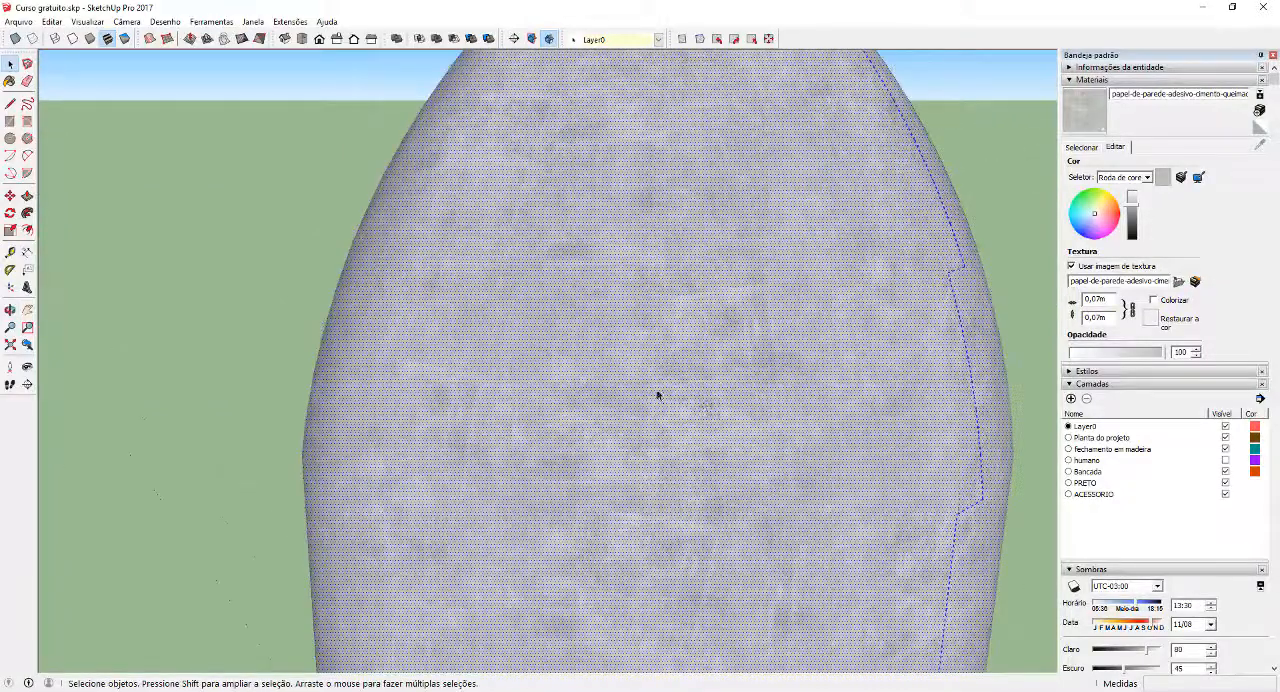
pyautogui.scroll(-4, 660, 391)
pyautogui.scroll(-3, 661, 391)
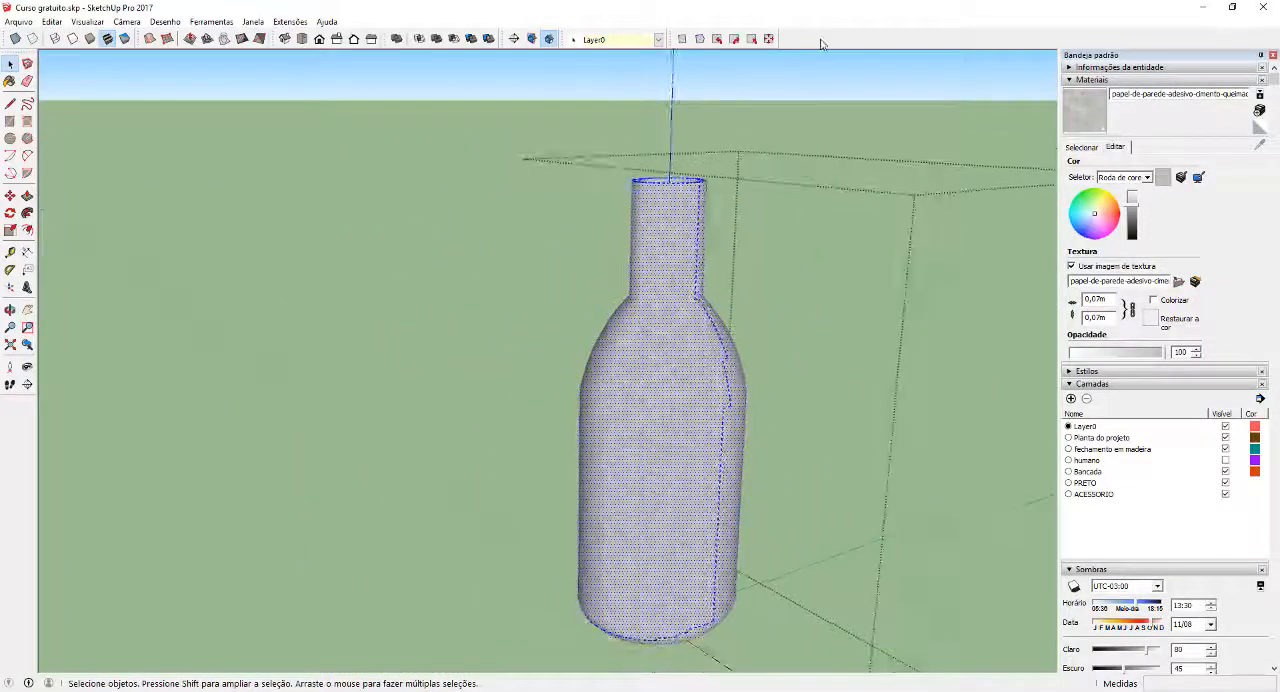
# Show the SketchUV toolbar and apply one of its UV mappings to the selected bottle, checking the texture
pyautogui.rightClick(820, 43)
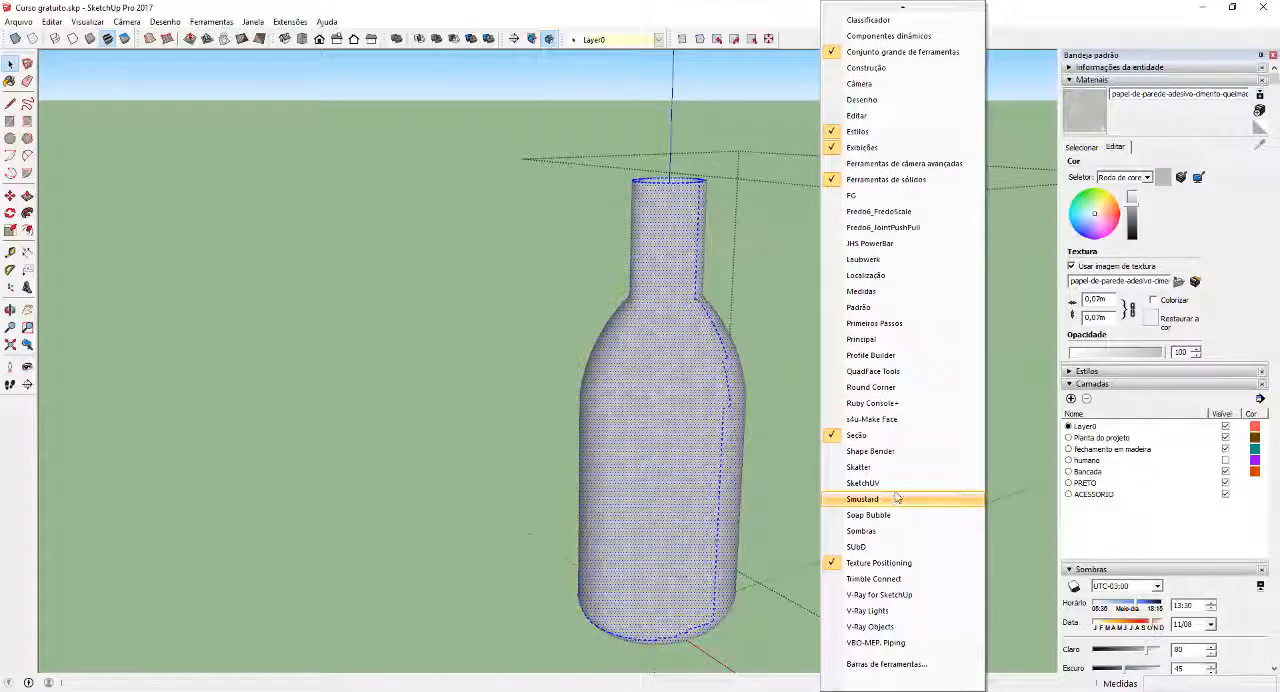
pyautogui.click(895, 498)
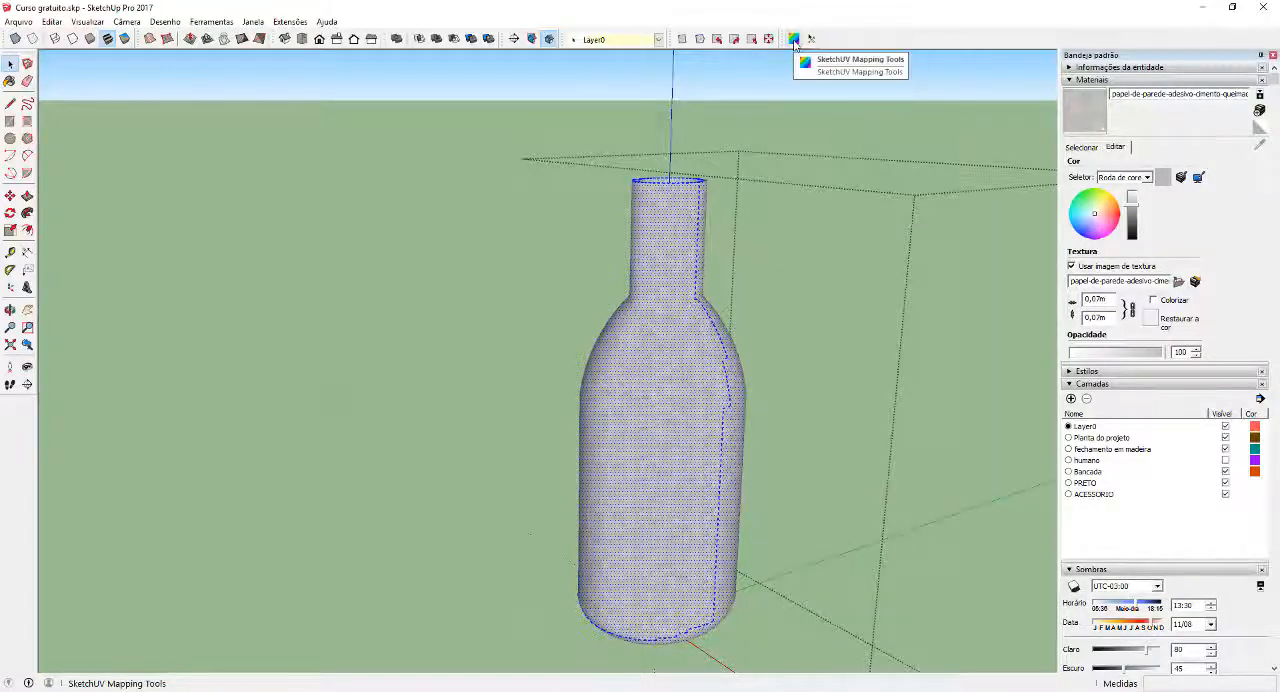
pyautogui.click(794, 40)
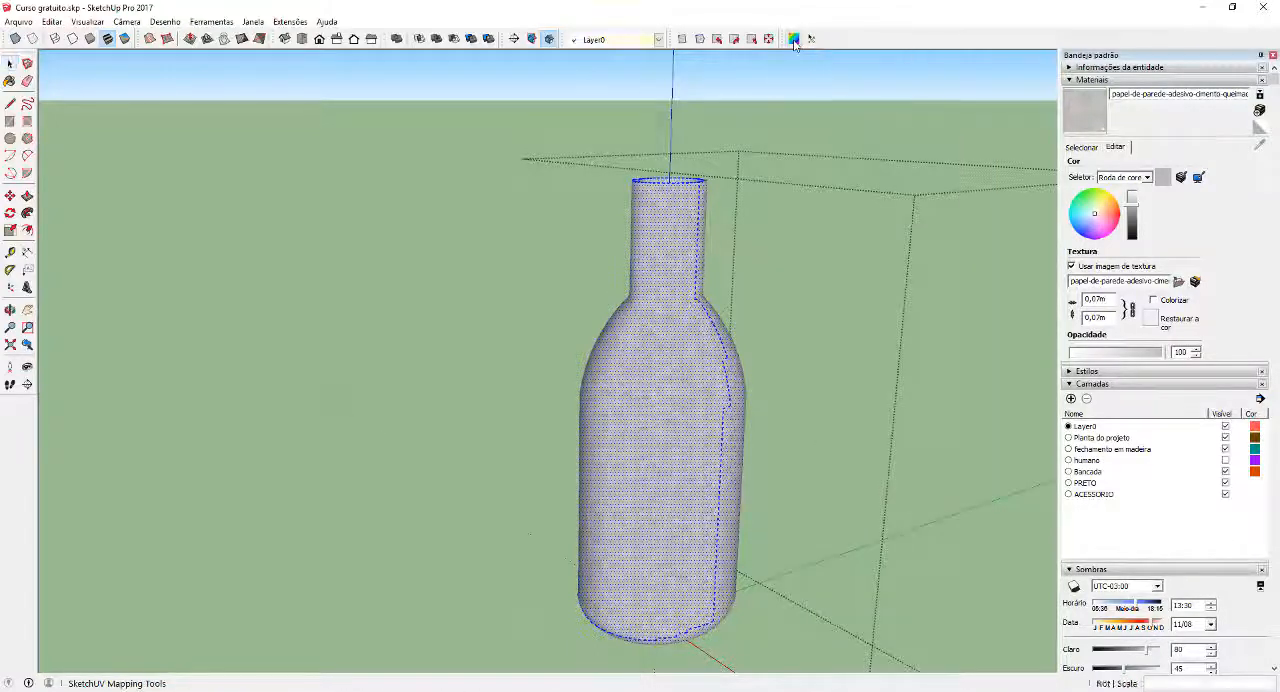
pyautogui.rightClick(655, 369)
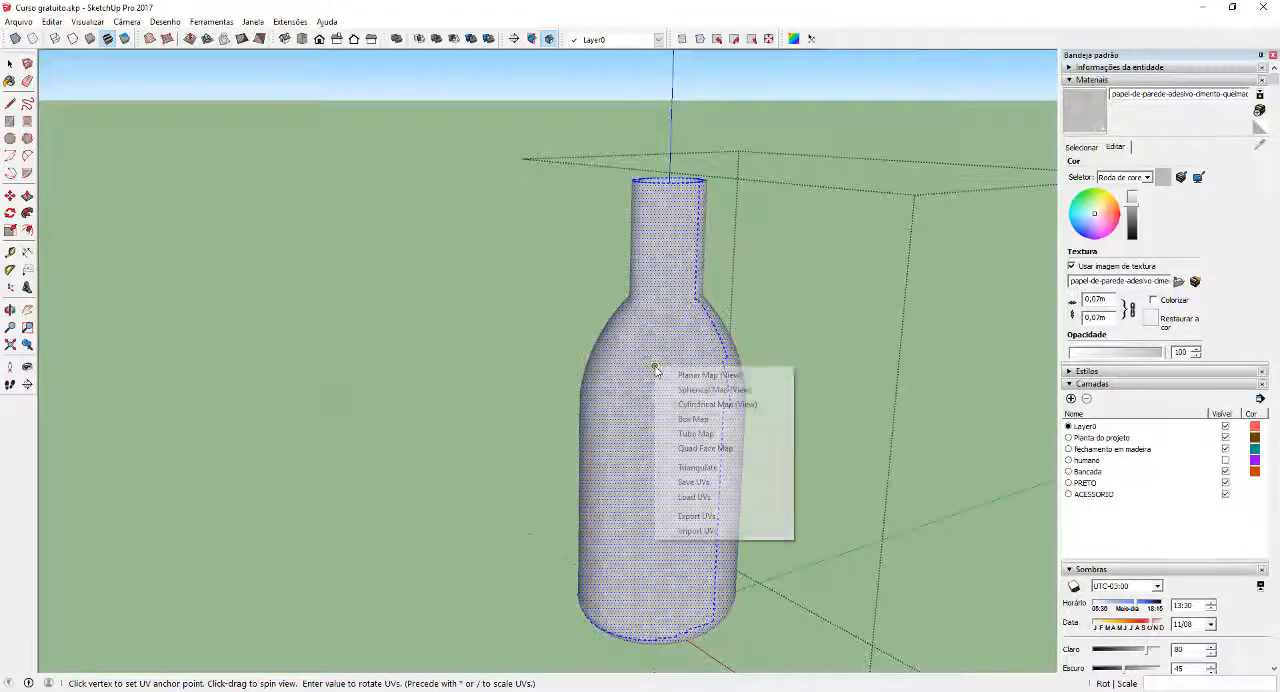
pyautogui.click(713, 420)
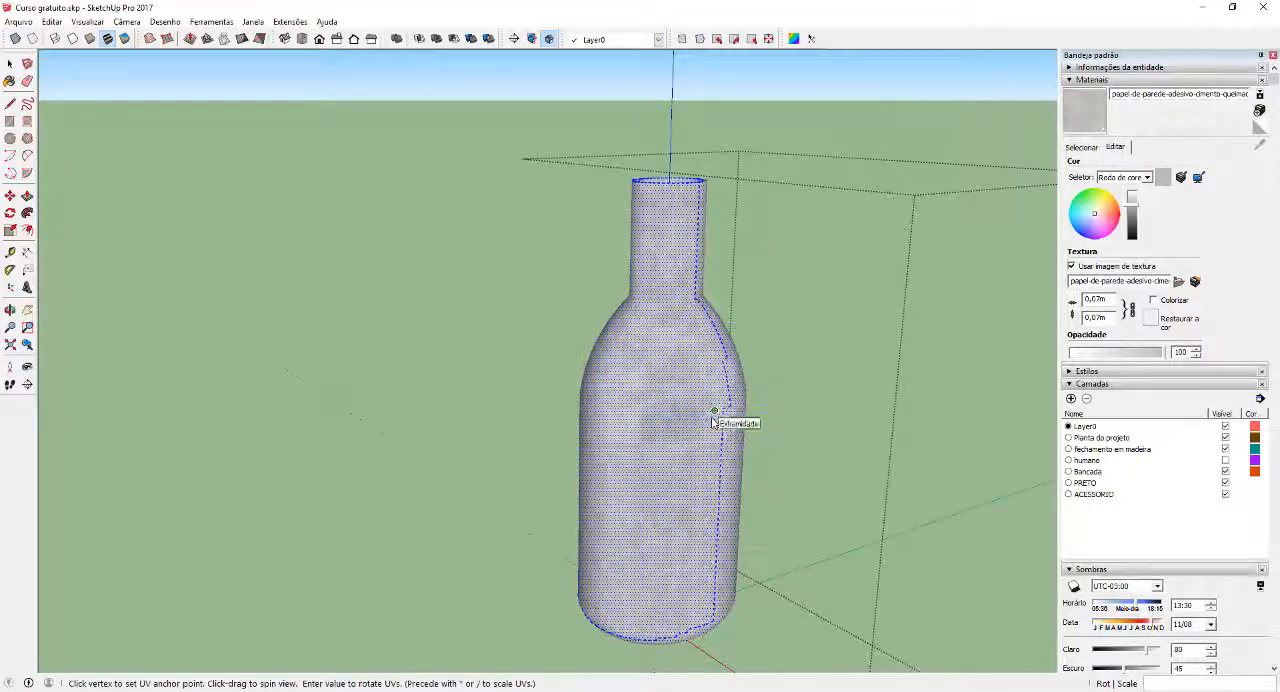
pyautogui.moveTo(689, 429)
pyautogui.mouseDown(button='middle')
pyautogui.moveTo(863, 417)
pyautogui.moveTo(980, 337)
pyautogui.moveTo(700, 423)
pyautogui.mouseUp(button='middle')
pyautogui.press('space')
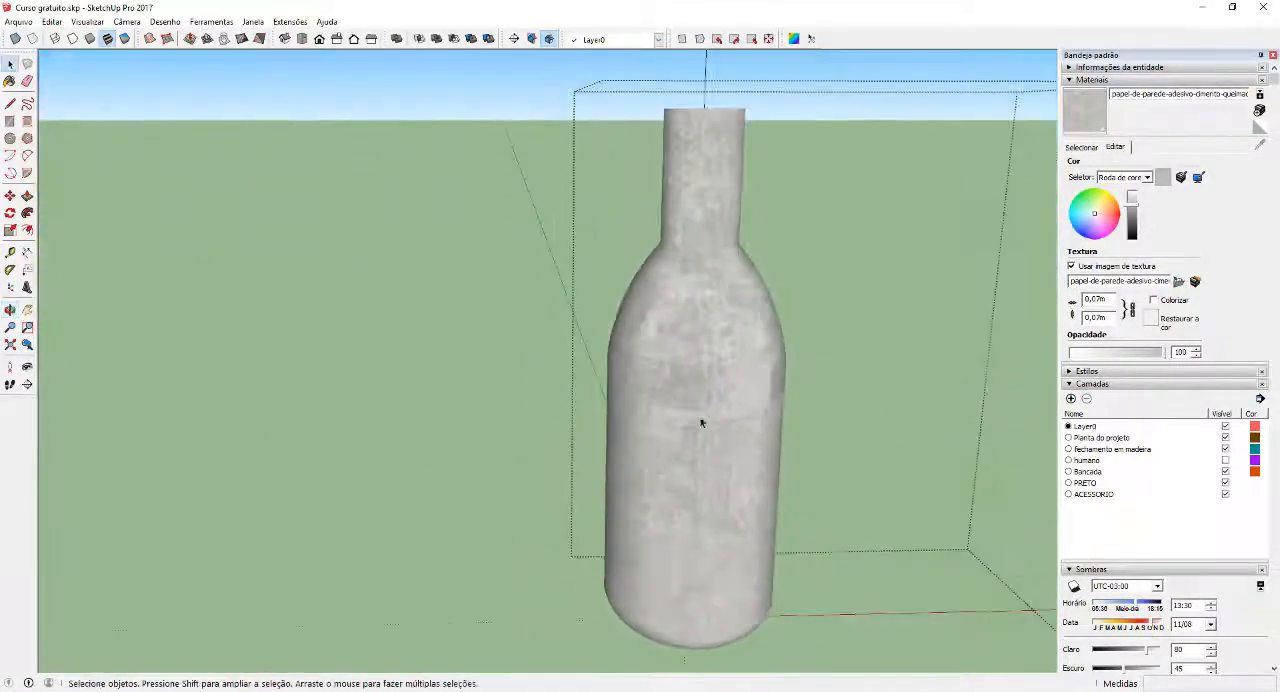
# Try SketchUV's Planar Map (View) on the bottle and check the texture from another side
pyautogui.click(793, 38)
pyautogui.rightClick(685, 354)
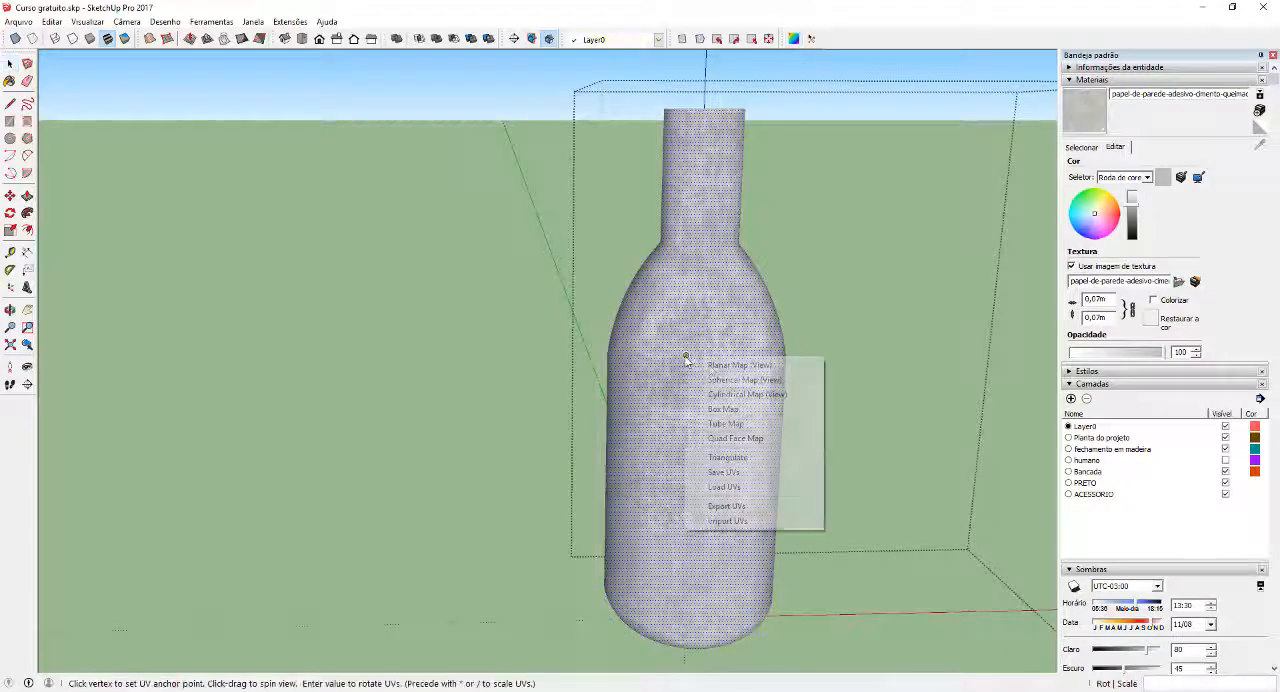
pyautogui.click(700, 362)
pyautogui.moveTo(718, 374); pyautogui.dragTo(346, 480, button='middle')
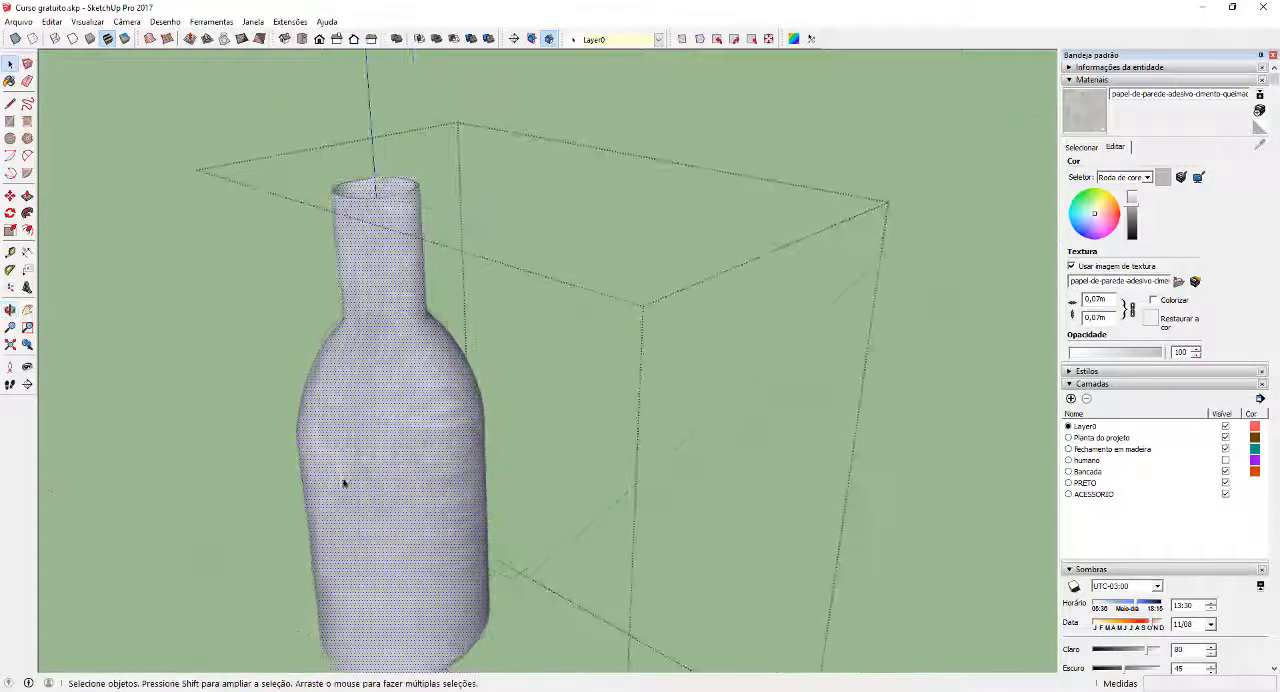
pyautogui.moveTo(386, 437); pyautogui.dragTo(533, 379, button='middle')
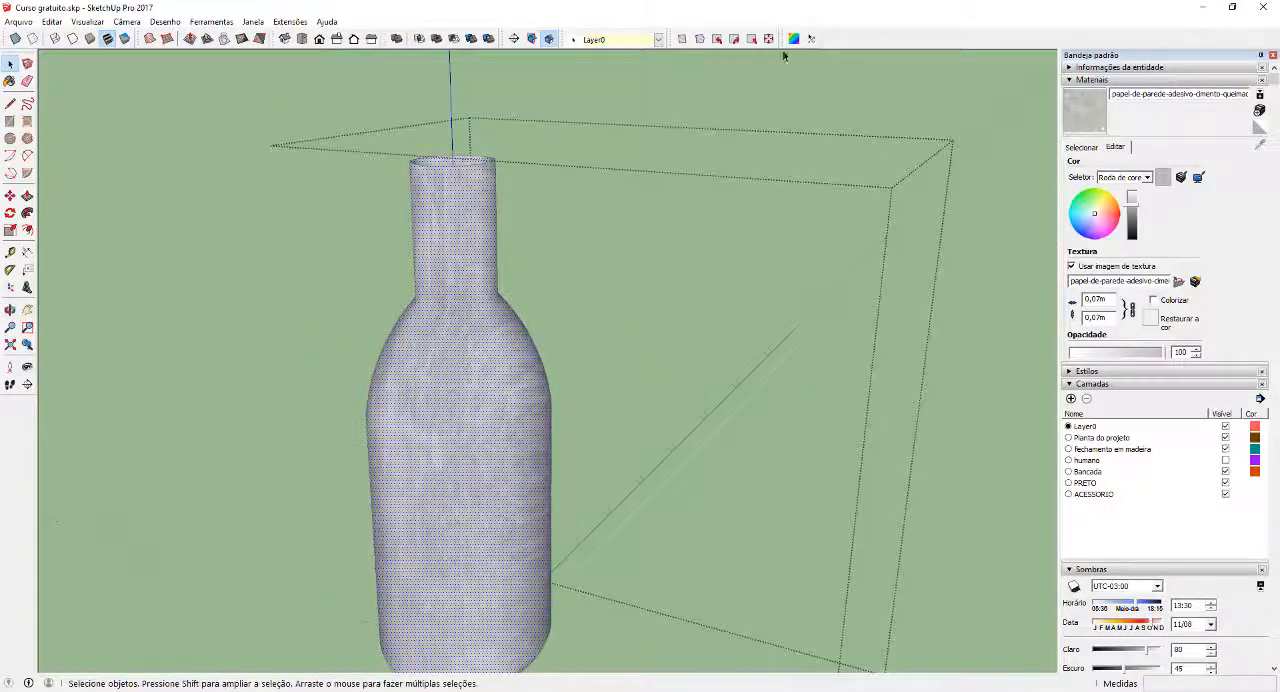
# Remap the bottle's cement texture with SketchUV's Cylindrical Map (View), check it all round and exit the group
pyautogui.rightClick(478, 417)
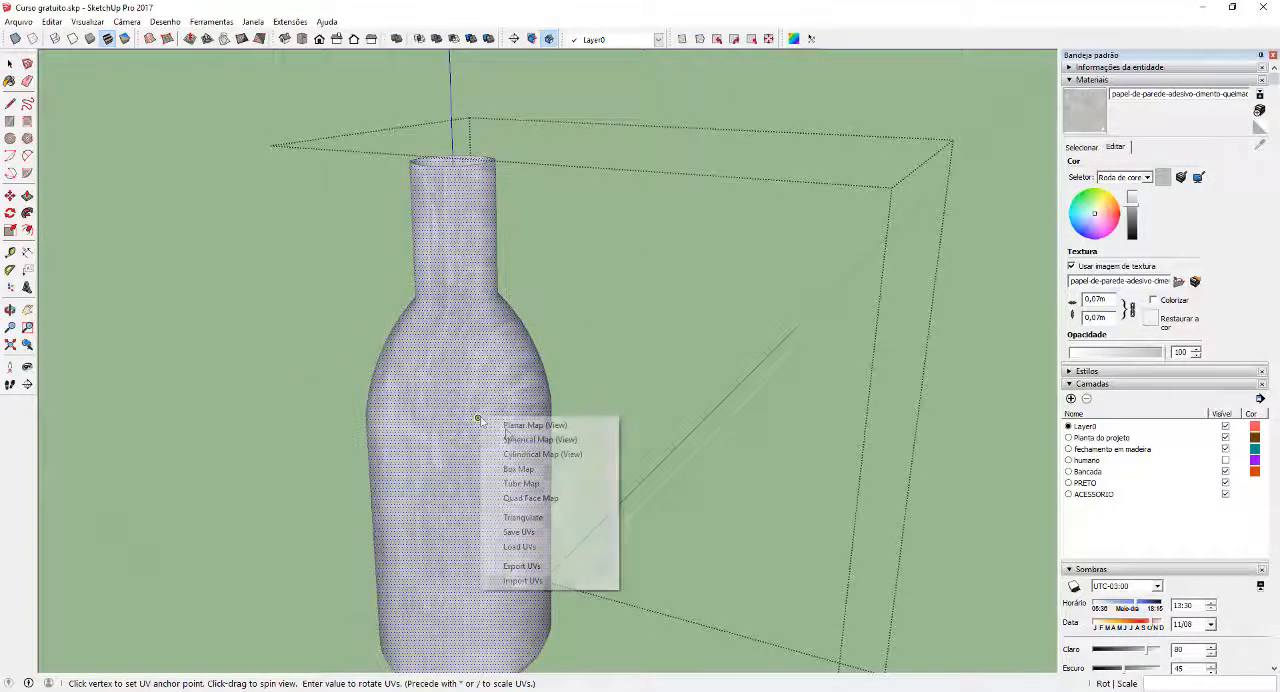
pyautogui.click(537, 456)
pyautogui.moveTo(537, 456); pyautogui.dragTo(704, 348, button='middle')
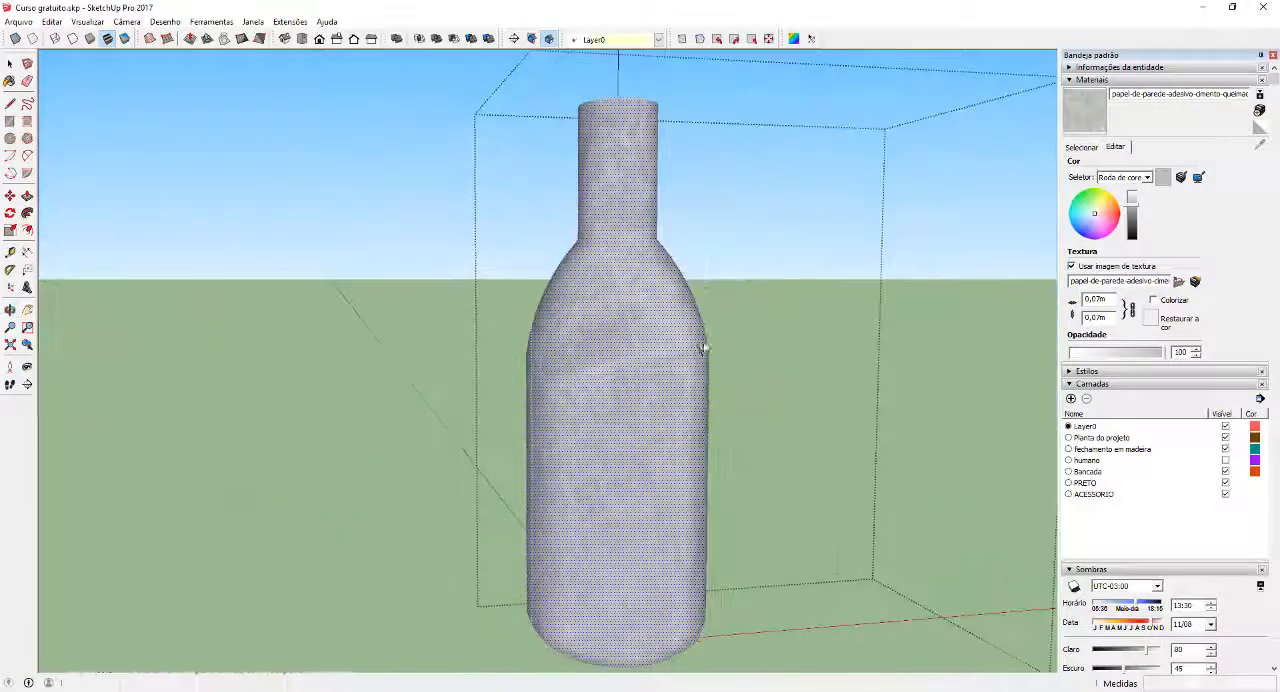
pyautogui.moveTo(616, 396); pyautogui.dragTo(683, 428, button='middle')
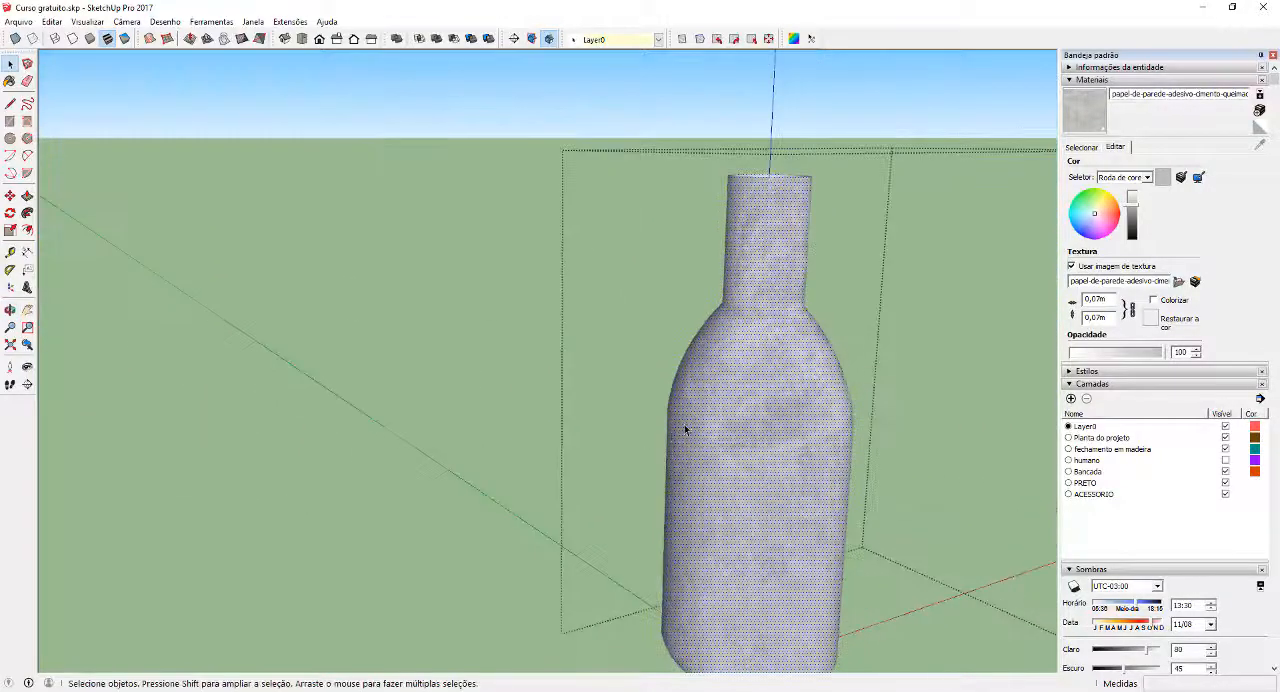
pyautogui.scroll(5, 694, 406)
pyautogui.scroll(-10, 676, 358)
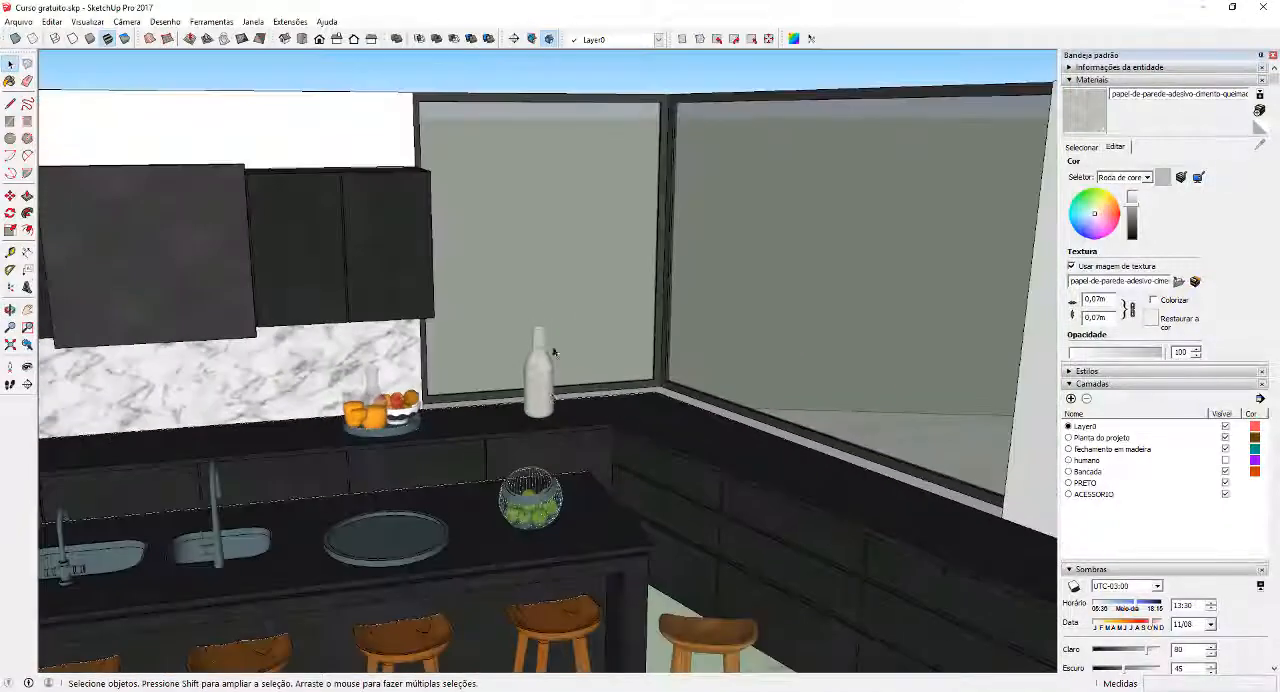
# Examine the cement bottle on the counter up close and within the whole kitchen
pyautogui.moveTo(506, 357); pyautogui.dragTo(510, 372, button='middle')
pyautogui.scroll(4, 515, 375)
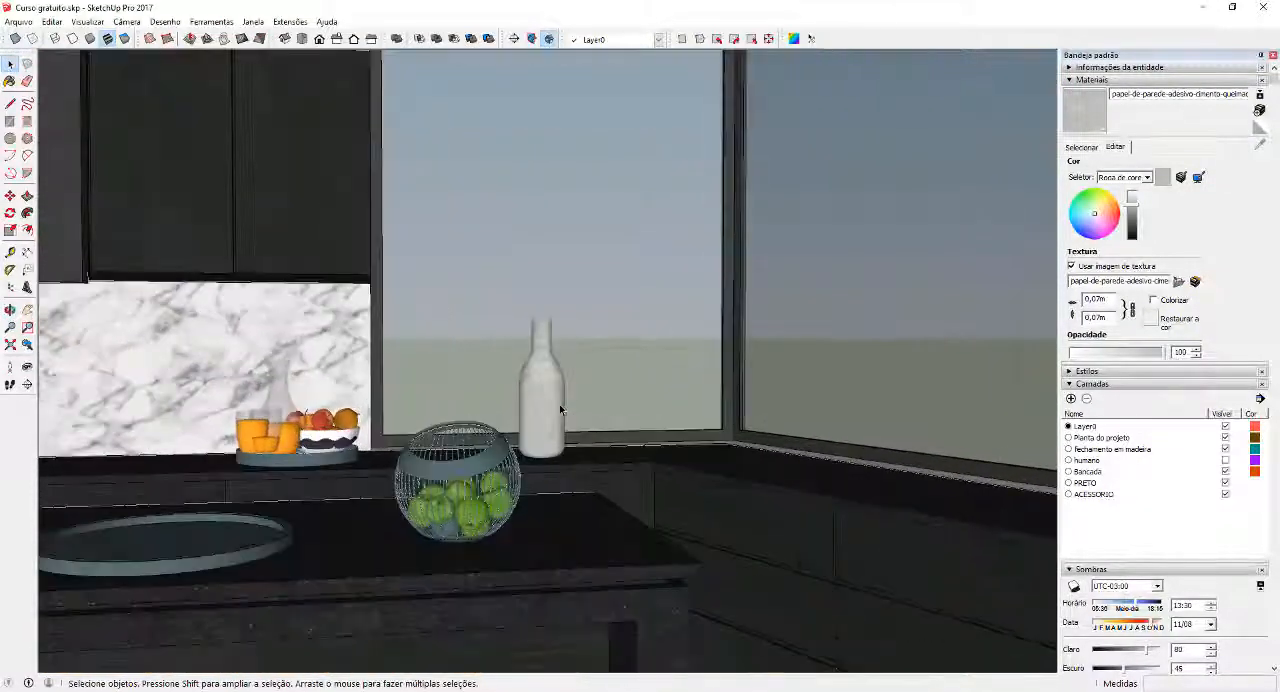
pyautogui.scroll(4, 558, 395)
pyautogui.scroll(2, 557, 380)
pyautogui.scroll(-7, 528, 366)
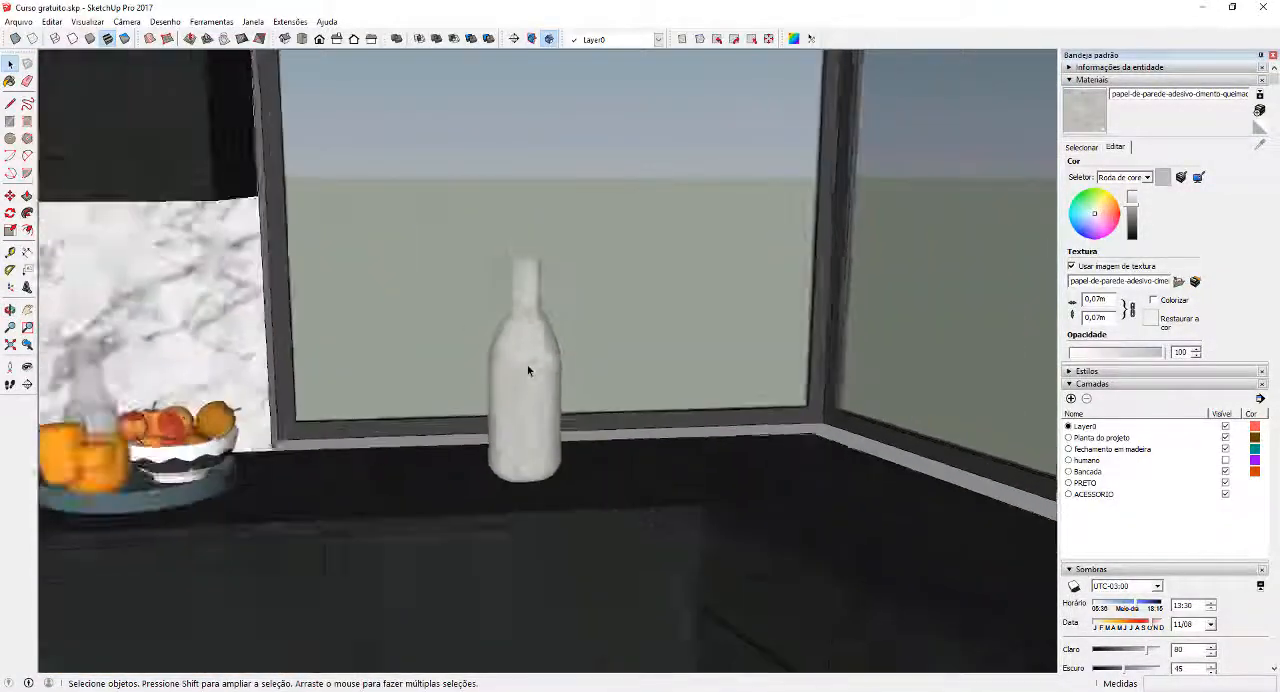
pyautogui.scroll(-5, 577, 372)
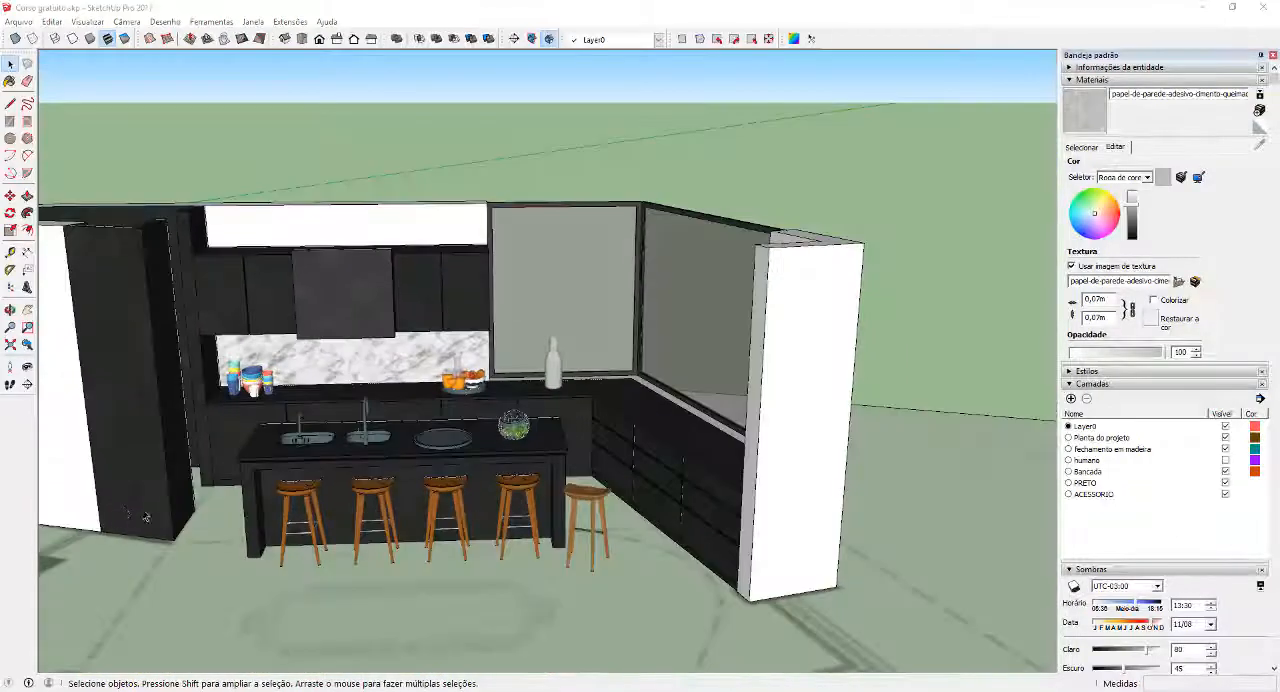
pyautogui.moveTo(155, 555); pyautogui.dragTo(258, 522, button='middle')
pyautogui.scroll(8, 560, 505)
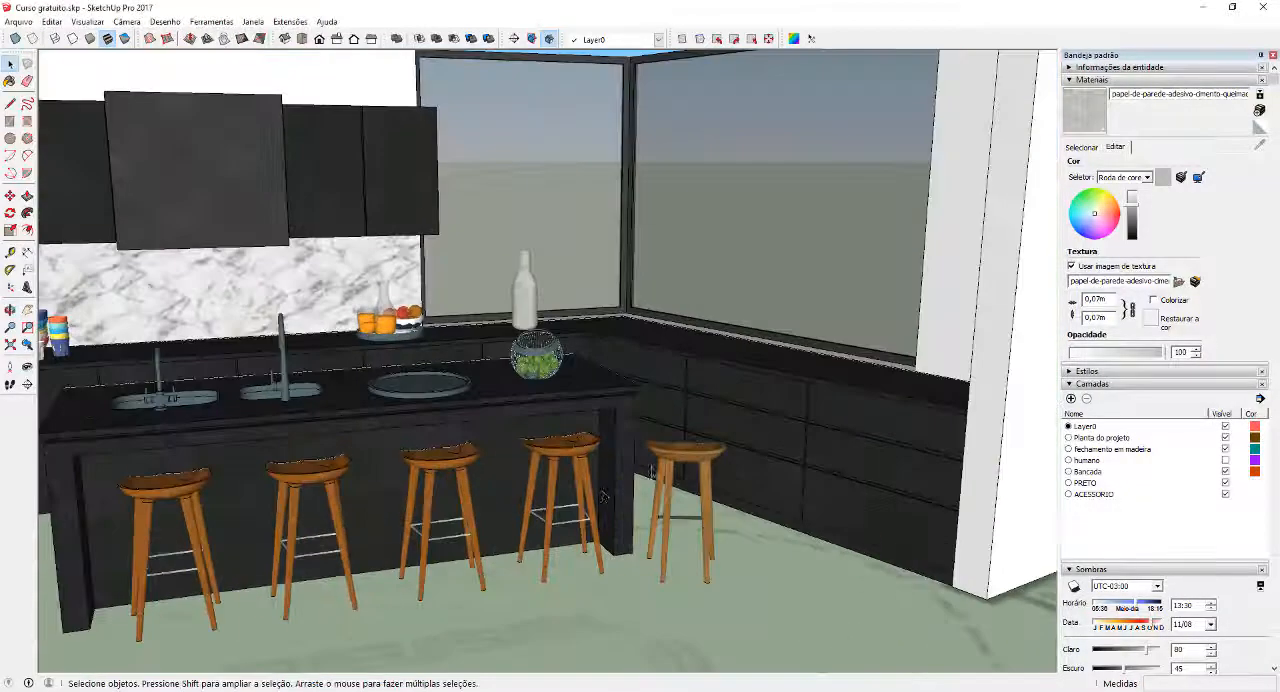
# Sample the Teak 2 wood material from the seat of the stool standing beyond the island's end
pyautogui.moveTo(689, 478); pyautogui.dragTo(600, 360, button='middle')
pyautogui.scroll(3, 700, 383)
pyautogui.scroll(1, 517, 323)
pyautogui.moveTo(517, 327); pyautogui.dragTo(515, 370, button='middle')
pyautogui.scroll(-2, 568, 345)
pyautogui.scroll(1, 518, 370)
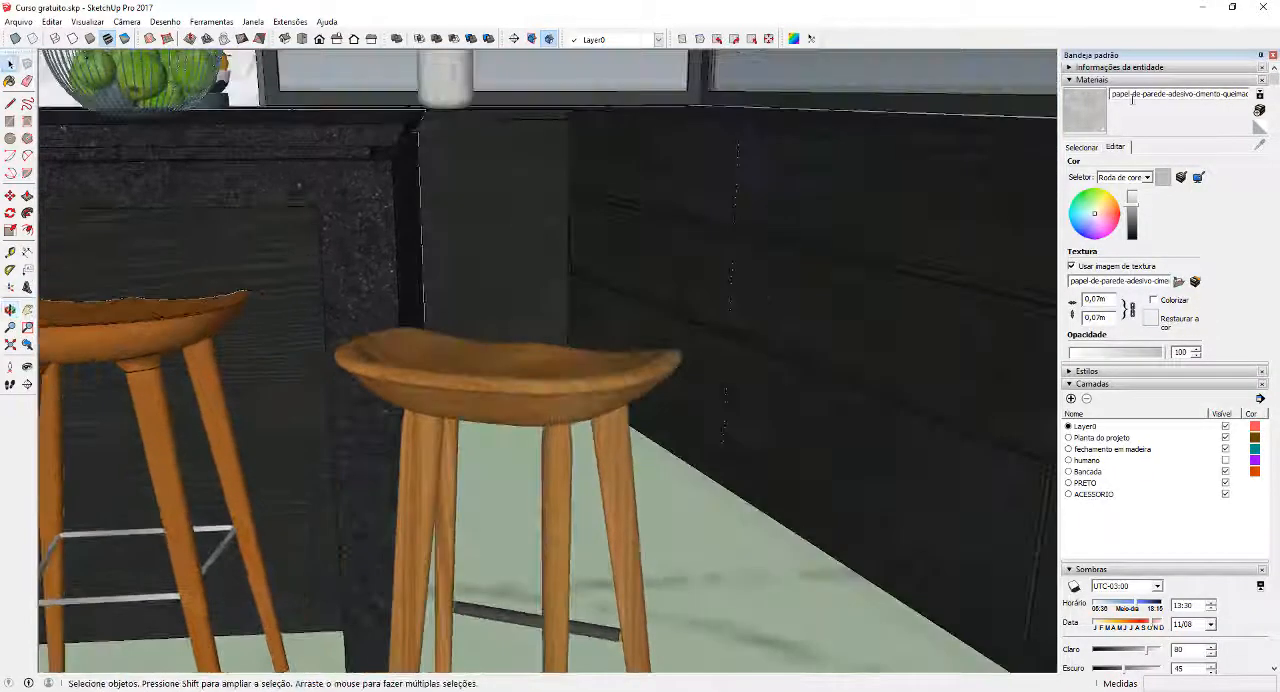
pyautogui.click(1081, 147)
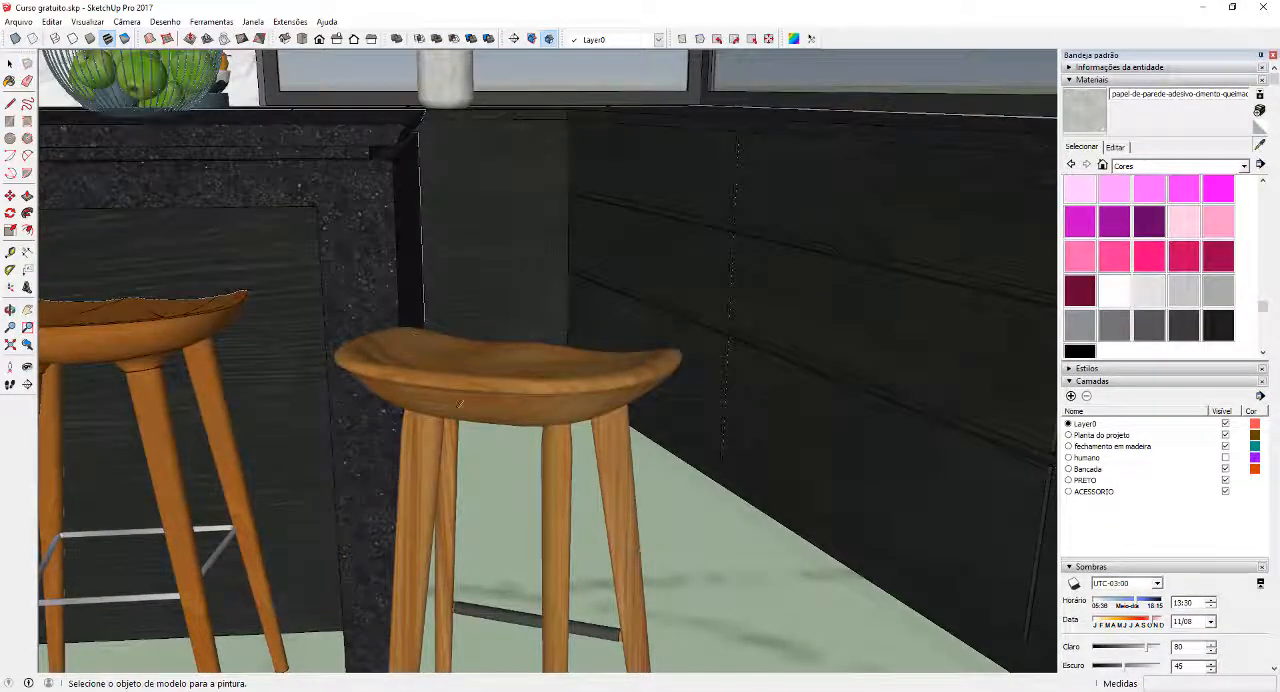
pyautogui.keyDown('alt'); pyautogui.click(474, 400); pyautogui.keyUp('alt')
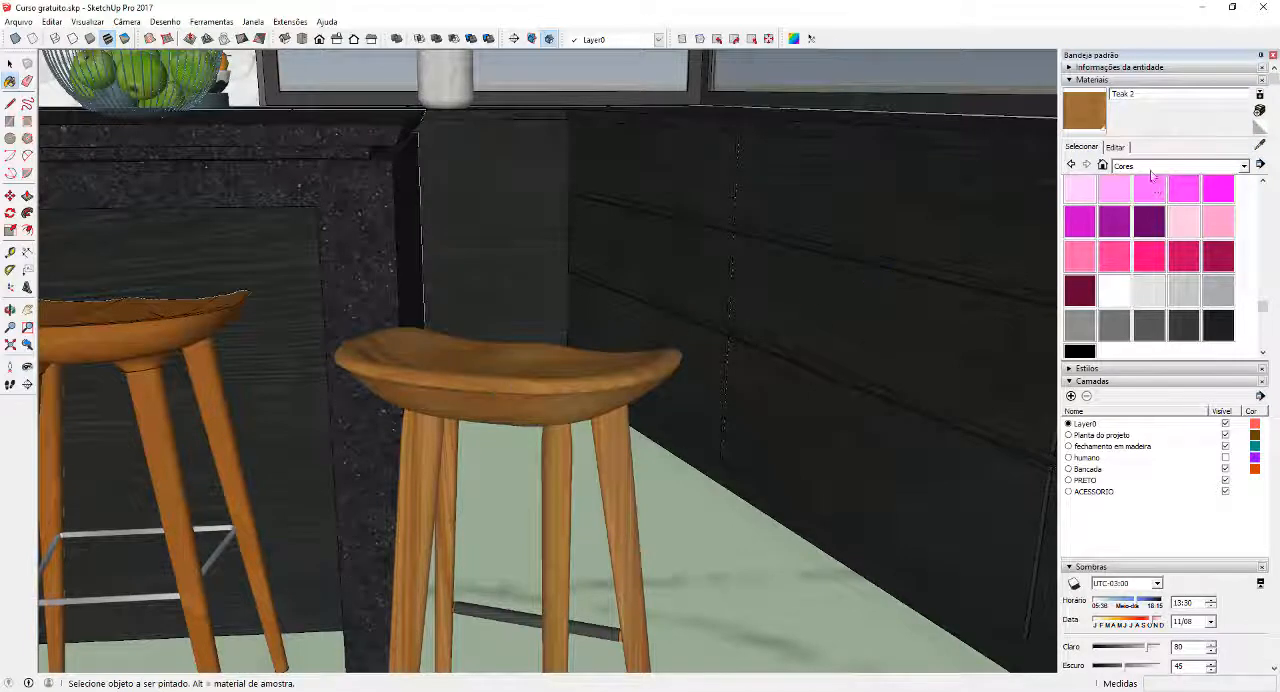
# Replace the Teak 2 material's texture image with madeira banqueta.jpg
pyautogui.click(1116, 147)
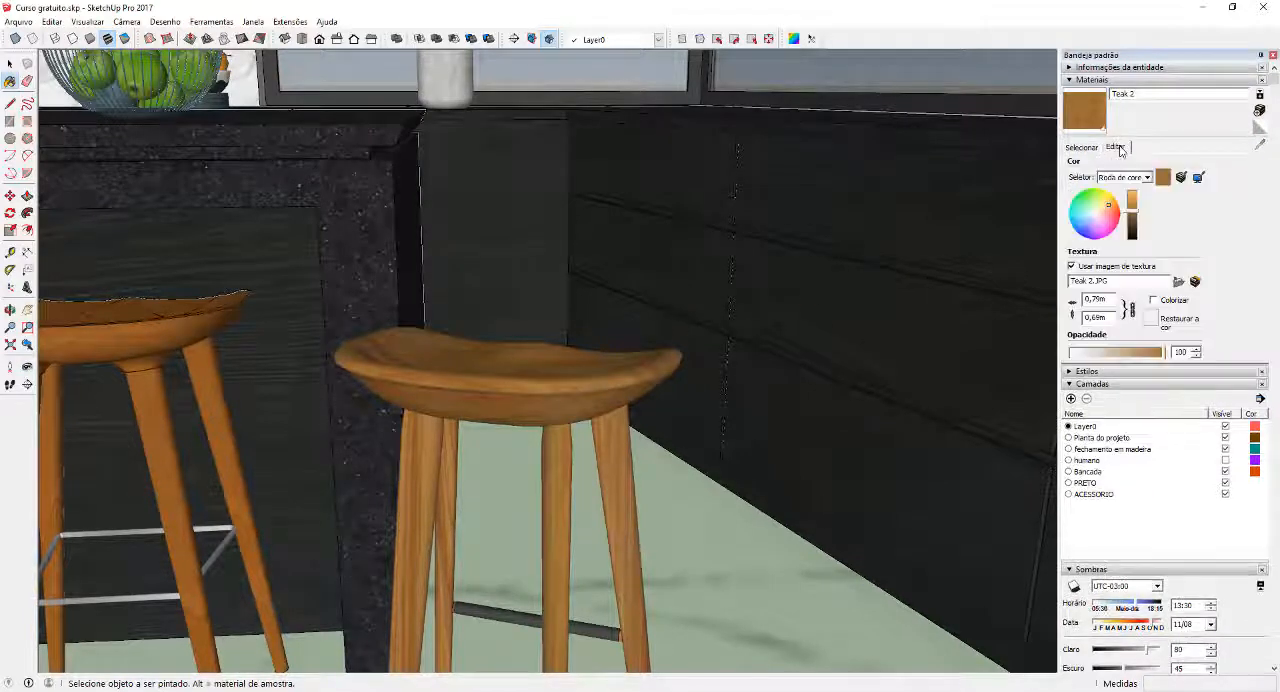
pyautogui.click(1179, 284)
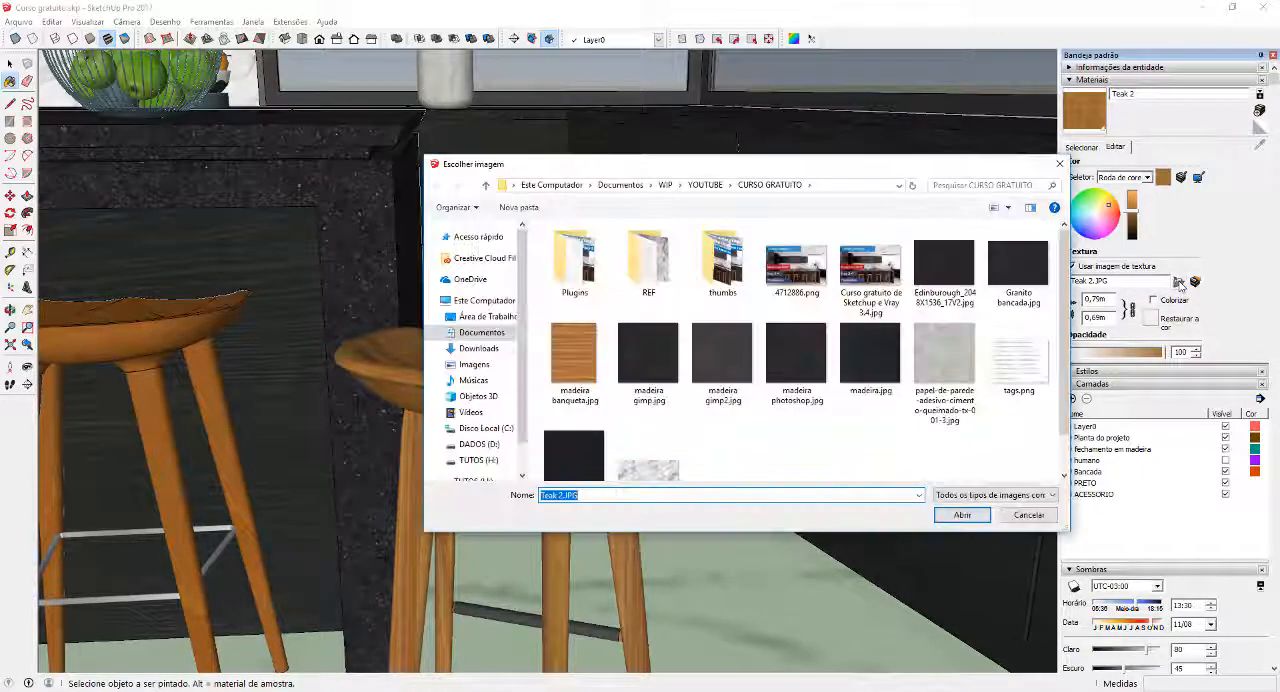
pyautogui.click(572, 370)
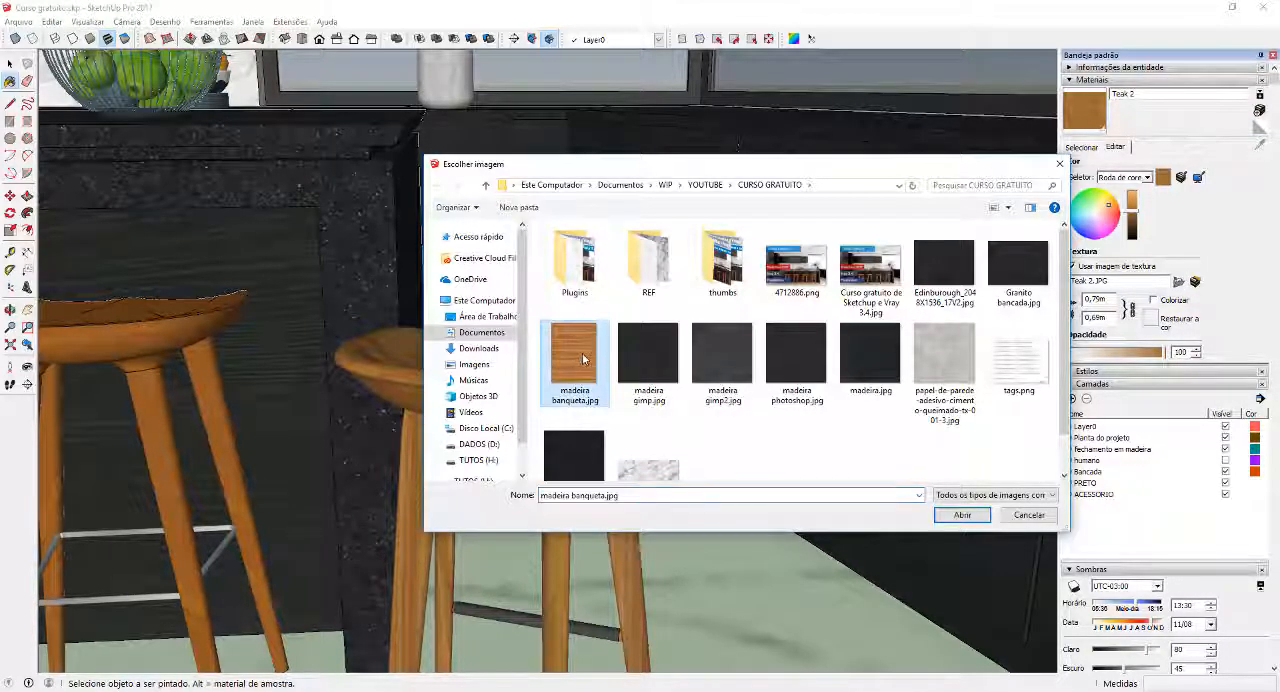
pyautogui.doubleClick(585, 358)
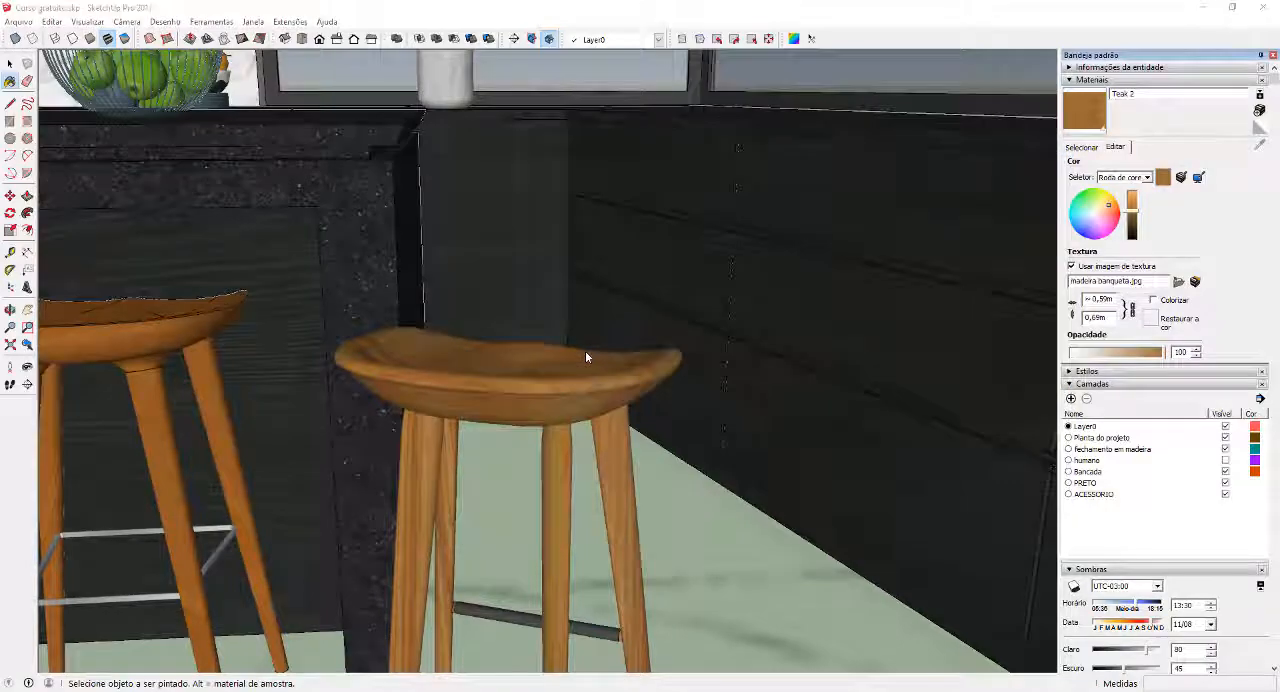
# Open the seat group of the stool nearest the island's end and paint its geometry with the Teak 2 wood
pyautogui.moveTo(580, 388)
pyautogui.mouseDown(button='middle')
pyautogui.moveTo(541, 366)
pyautogui.moveTo(491, 391)
pyautogui.moveTo(691, 394)
pyautogui.moveTo(664, 342)
pyautogui.moveTo(700, 430)
pyautogui.mouseUp(button='middle')
pyautogui.press('space')
pyautogui.scroll(-2, 493, 405)
pyautogui.scroll(-1, 664, 342)
pyautogui.scroll(-1, 664, 342)
pyautogui.scroll(4, 494, 415)
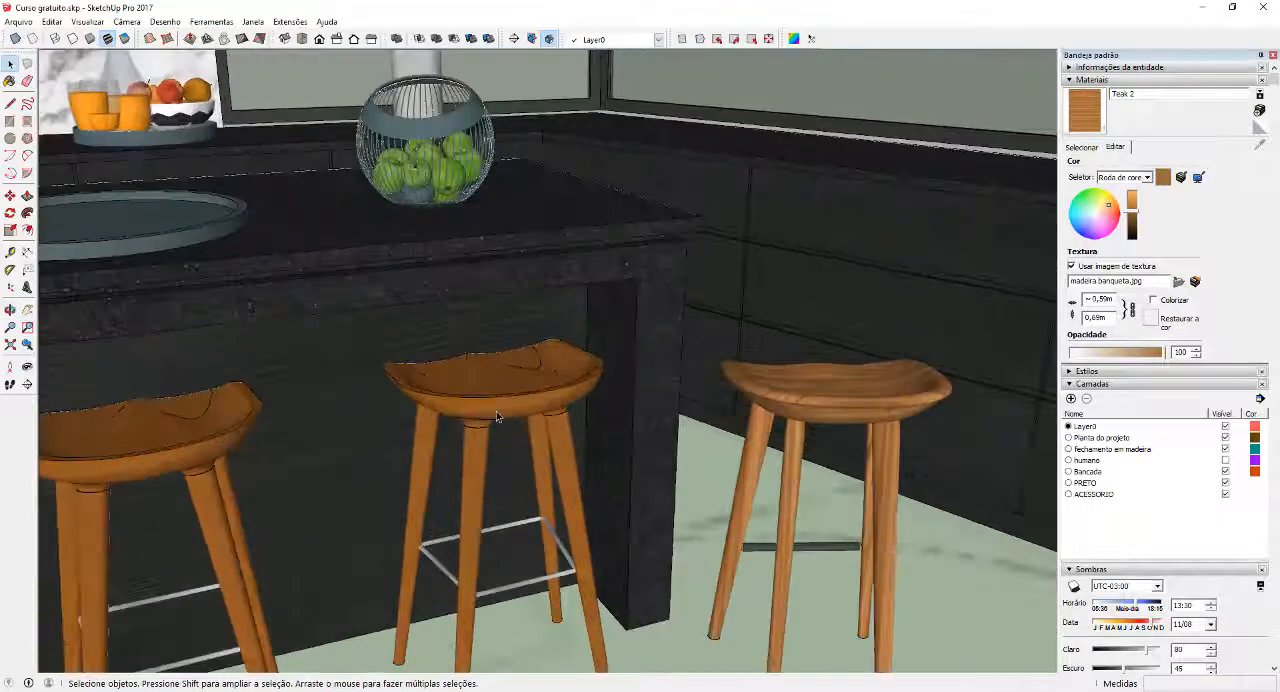
pyautogui.doubleClick(497, 415)
pyautogui.click(506, 412)
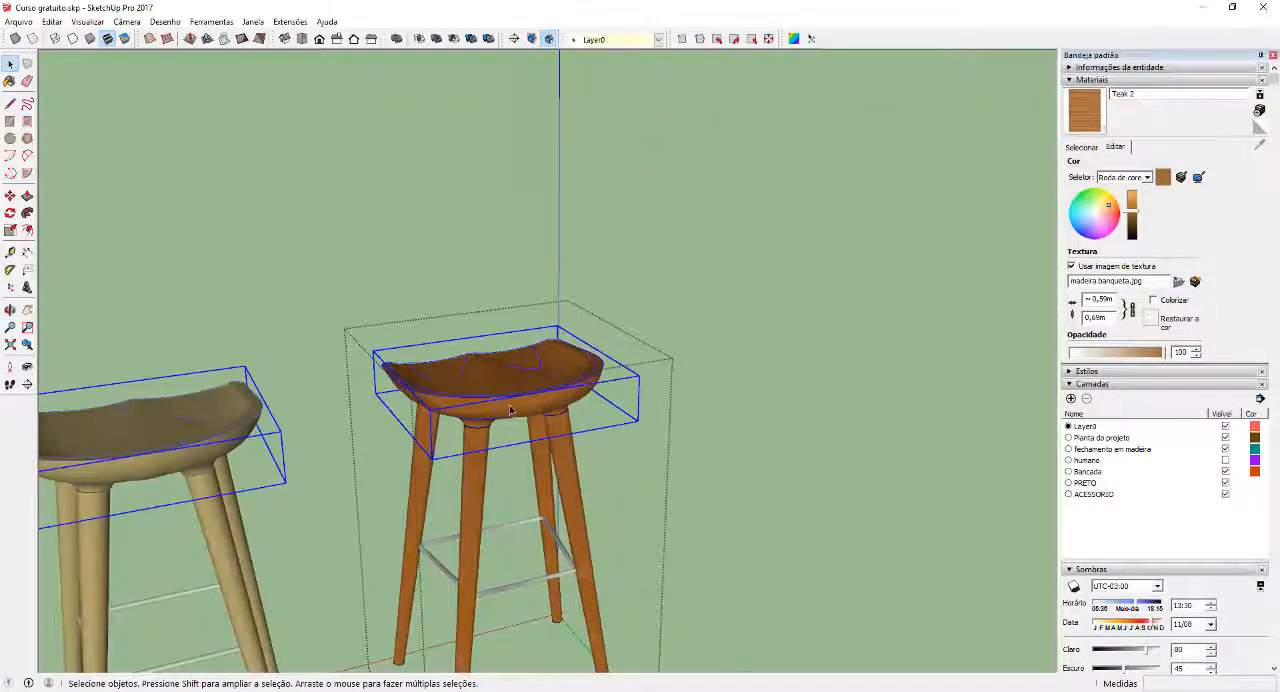
pyautogui.doubleClick(524, 408)
pyautogui.scroll(2, 531, 386)
pyautogui.press('b')
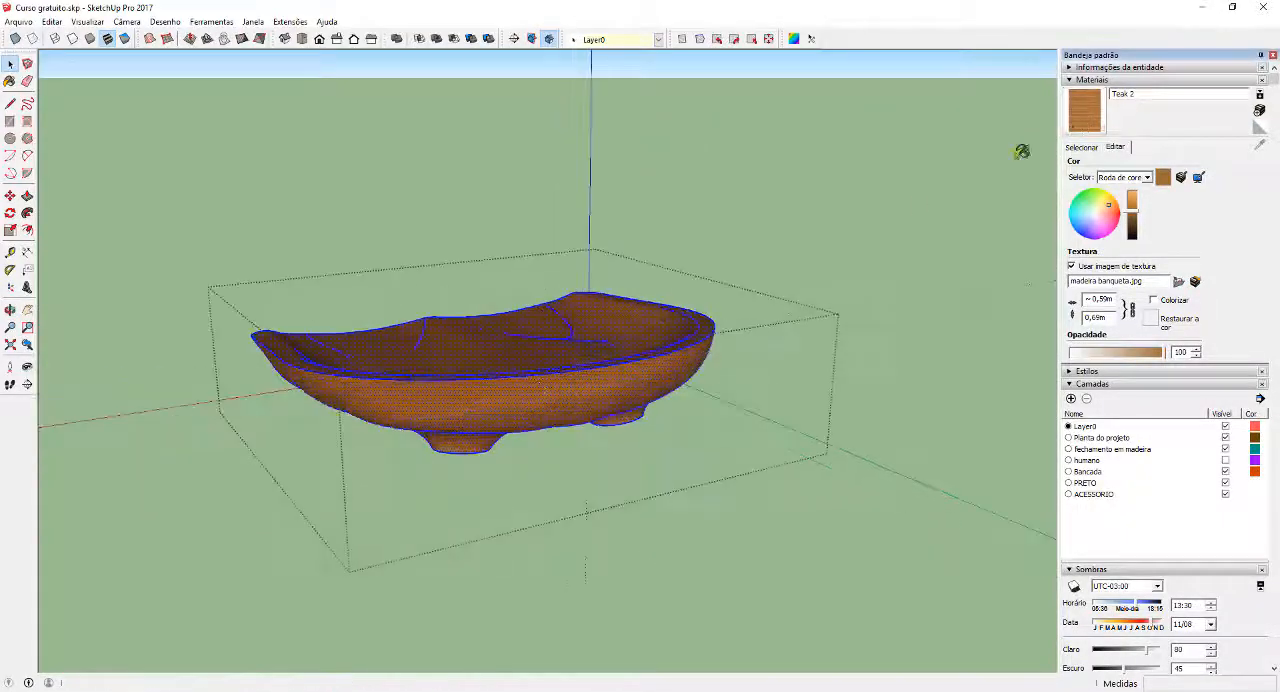
pyautogui.click(570, 382)
pyautogui.press('space')
# Remap the stool seat's wood texture with SketchUV, exit the group and check the stools along the island
pyautogui.moveTo(572, 382)
pyautogui.mouseDown(button='middle')
pyautogui.moveTo(440, 341)
pyautogui.moveTo(568, 366)
pyautogui.mouseUp(button='middle')
pyautogui.click(811, 38)
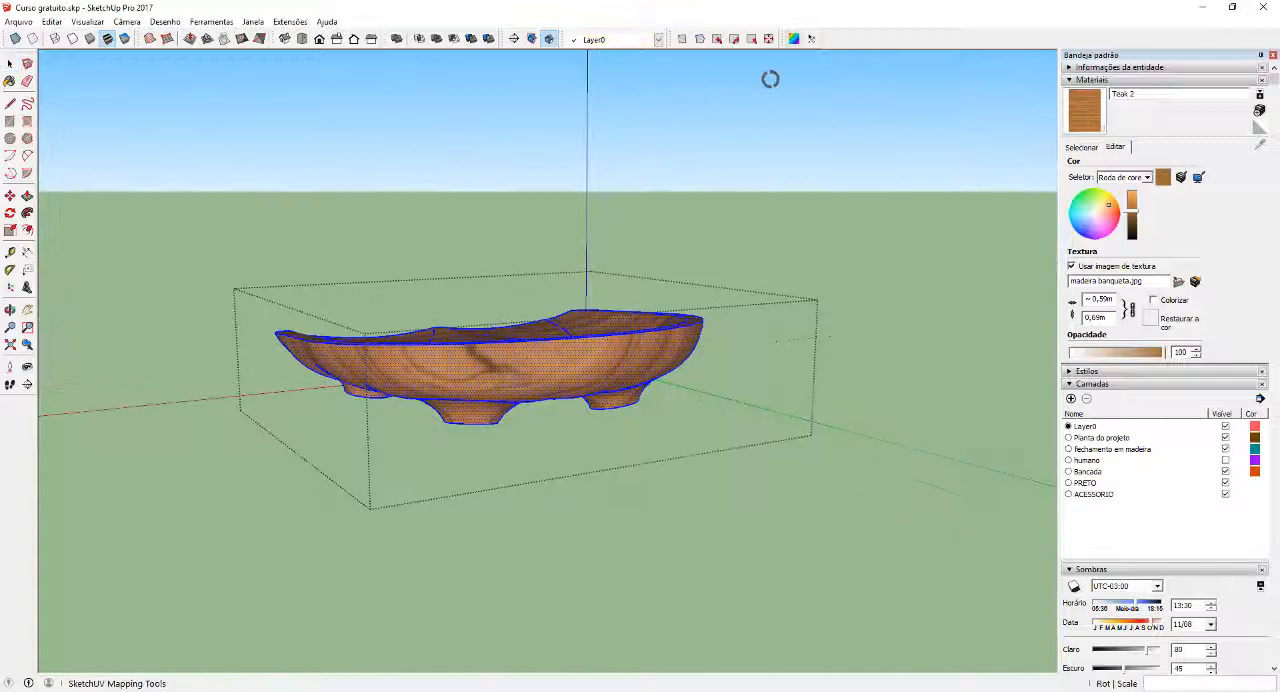
pyautogui.rightClick(534, 369)
pyautogui.click(587, 424)
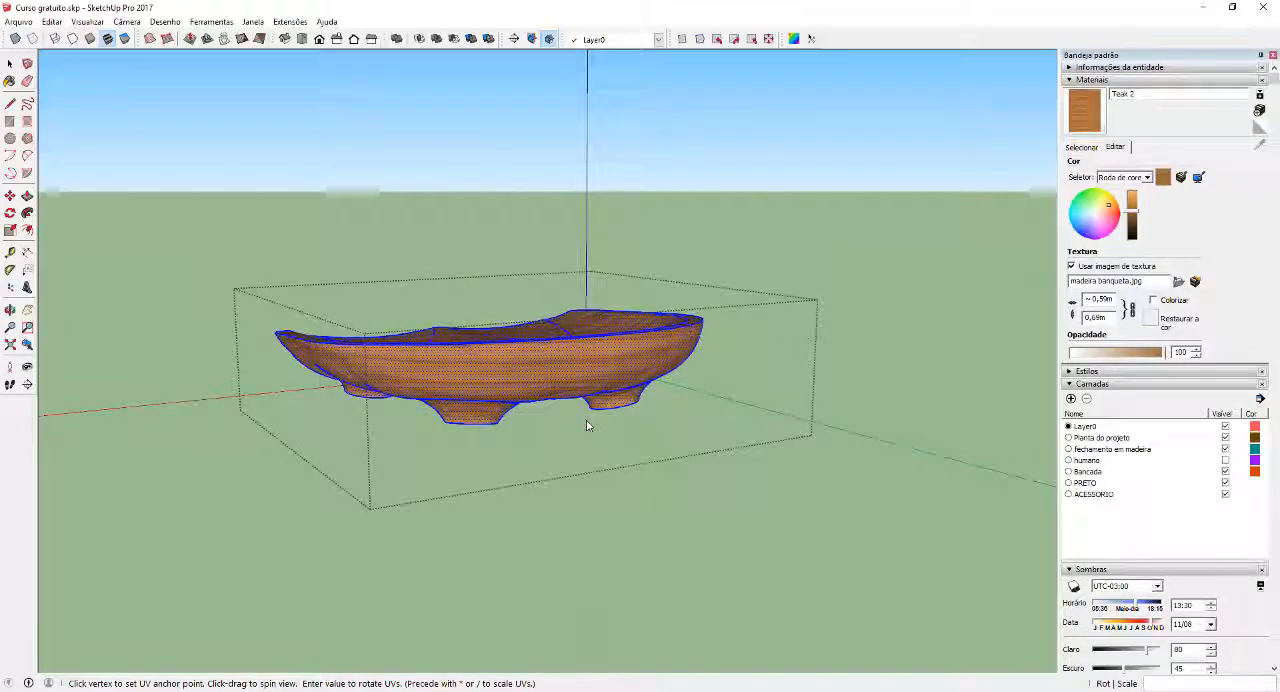
pyautogui.press('space')
pyautogui.scroll(-2, 611, 371)
pyautogui.moveTo(677, 361); pyautogui.dragTo(605, 332, button='middle')
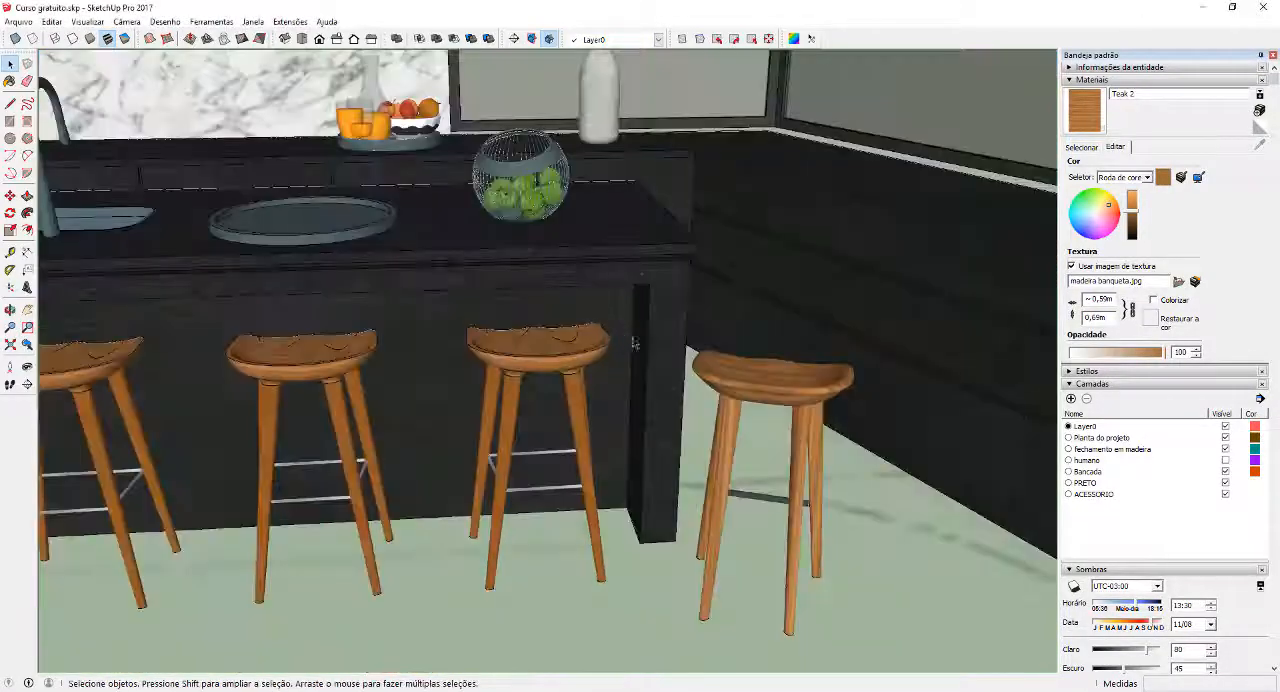
pyautogui.moveTo(560, 235); pyautogui.dragTo(538, 272, button='middle')
pyautogui.scroll(-2, 538, 272)
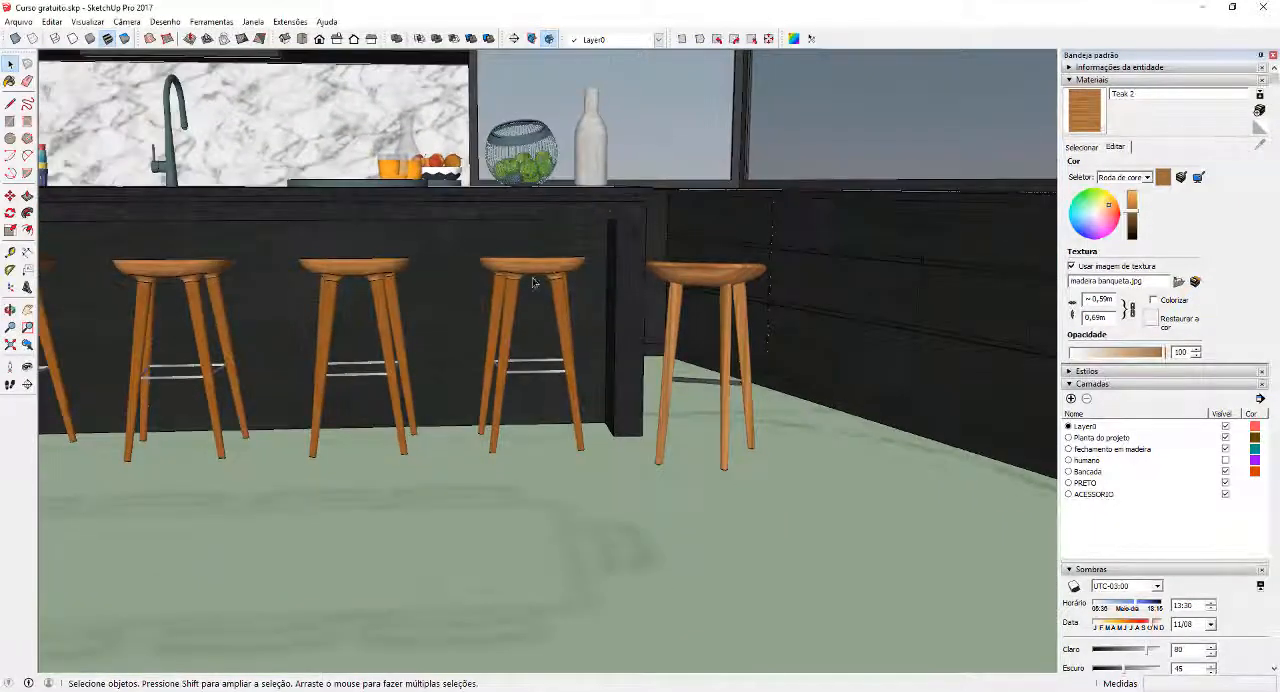
# Draw a small rectangle on the empty ground outside the kitchen and make it a group
pyautogui.moveTo(476, 299); pyautogui.dragTo(695, 415, button='middle')
pyautogui.scroll(-4, 700, 320)
pyautogui.scroll(-3, 655, 333)
pyautogui.scroll(3, 650, 335)
pyautogui.moveTo(525, 454); pyautogui.dragTo(622, 489, button='middle')
pyautogui.scroll(-3, 600, 450)
pyautogui.scroll(-5, 600, 464)
pyautogui.scroll(2, 625, 489)
pyautogui.press('r')
pyautogui.click(614, 498)
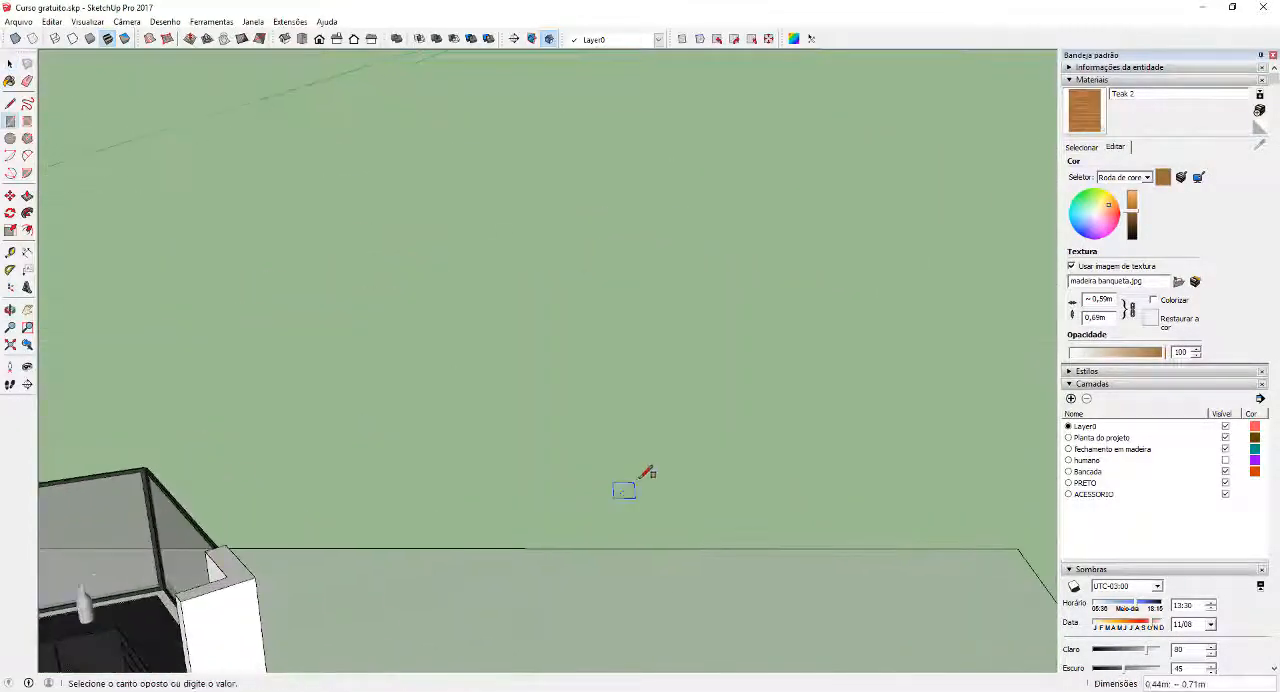
pyautogui.click(642, 478)
pyautogui.press('space')
pyautogui.rightClick(622, 487)
pyautogui.click(679, 249)
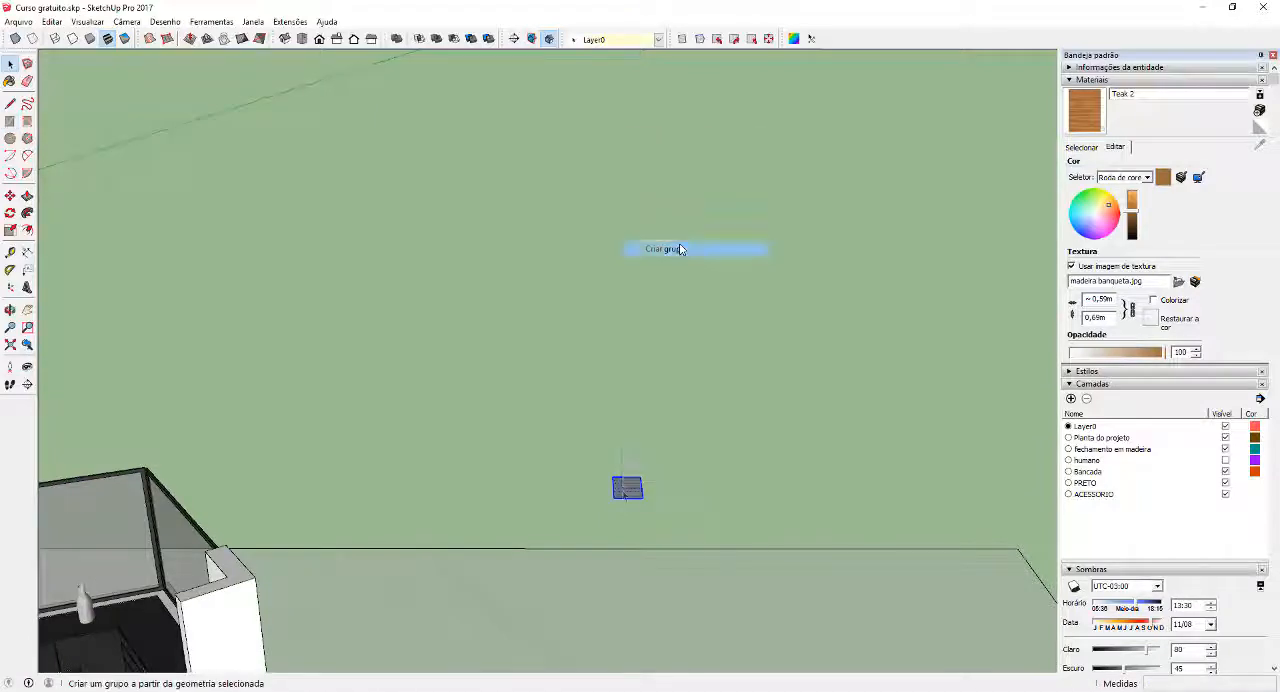
# Extrude the grouped rectangle upward into a box with Push/Pull and exit the group
pyautogui.doubleClick(622, 490)
pyautogui.press('p')
pyautogui.click(622, 490)
pyautogui.click(642, 435)
pyautogui.press('space')
pyautogui.press('Escape')
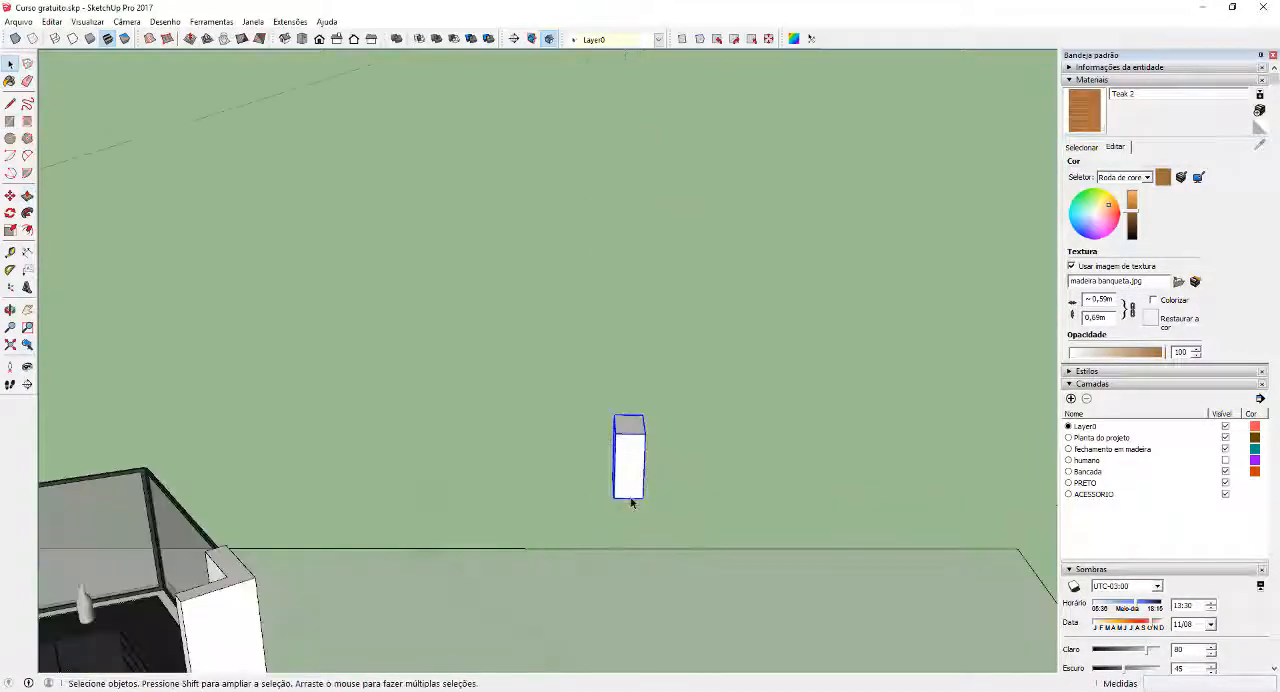
# Copy the box group twice in a row at a spacing of about 1.57 m
pyautogui.press('m')
pyautogui.press('ctrl')
pyautogui.click(614, 500)
pyautogui.click(698, 511)
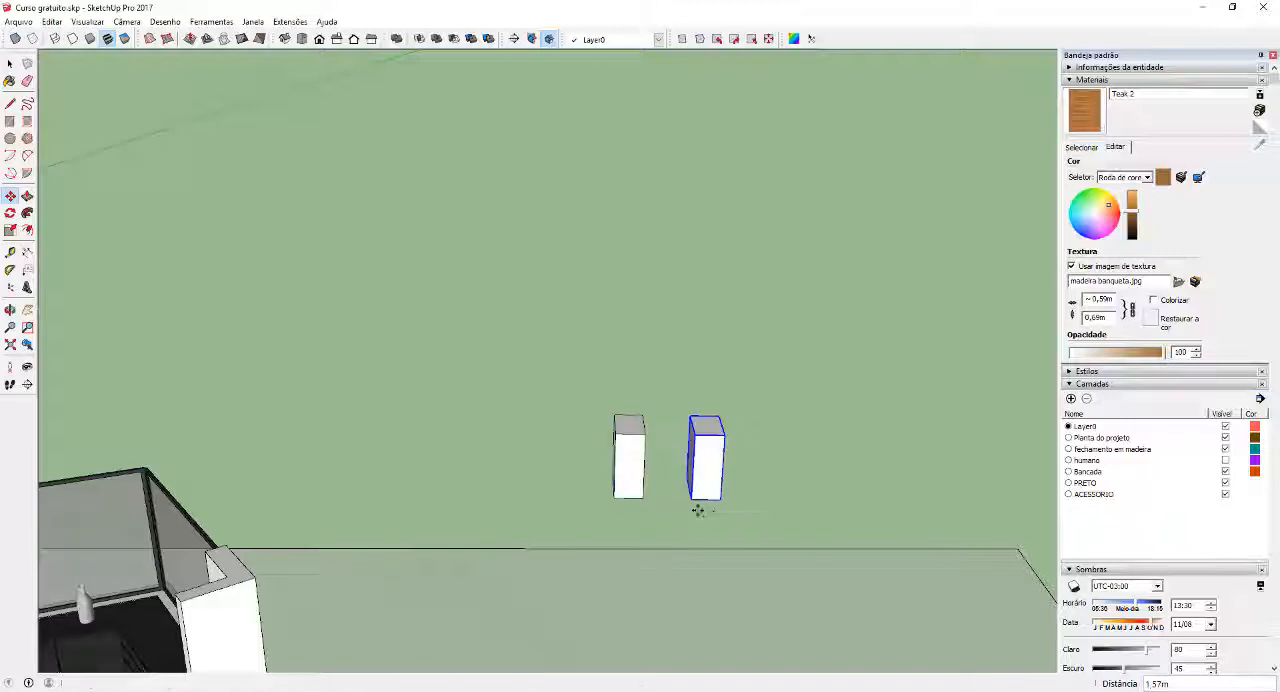
pyautogui.write('2x')
pyautogui.press('Return')
pyautogui.press('space')
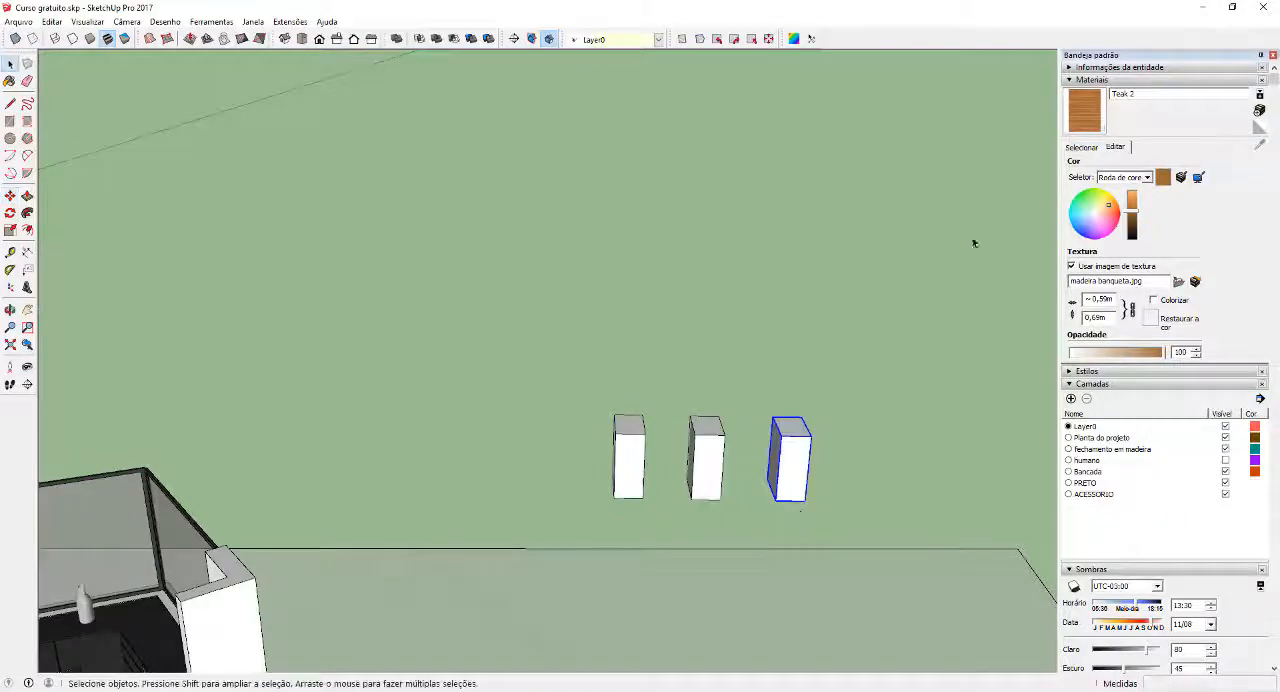
# Extrude the top of the third box group upward to make it taller than the other two
pyautogui.doubleClick(799, 465)
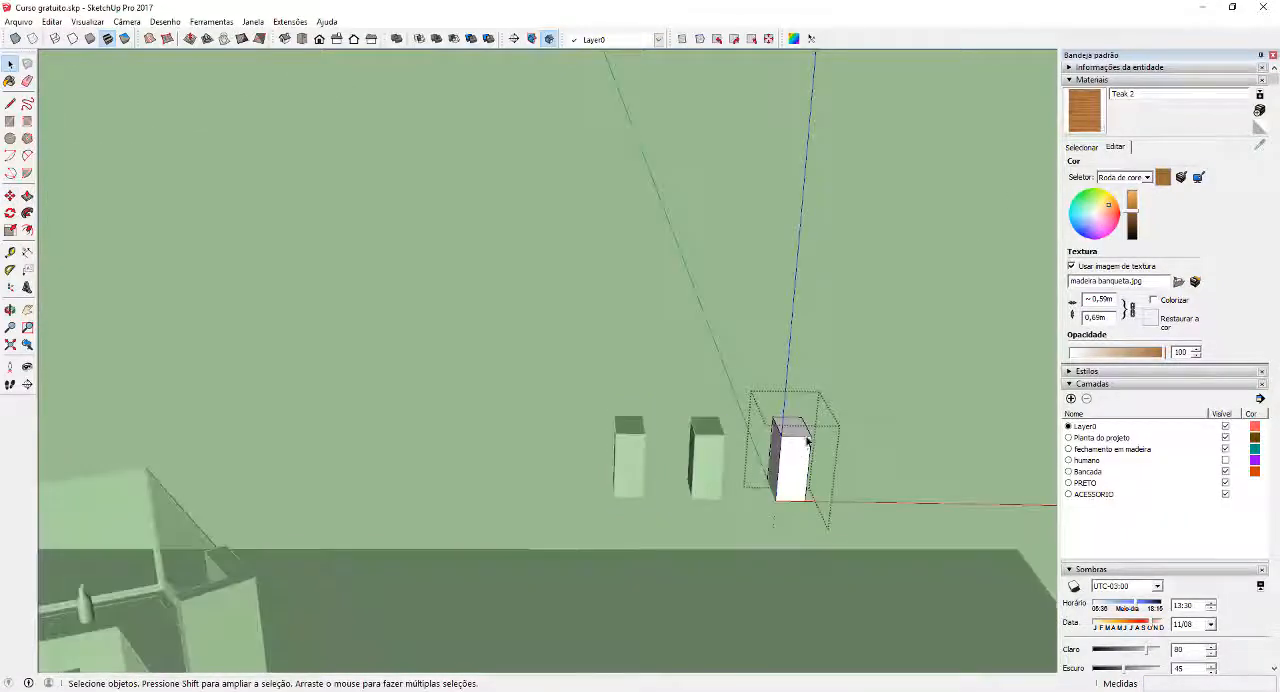
pyautogui.press('p')
pyautogui.click(802, 433)
pyautogui.click(841, 367)
pyautogui.press('space')
# Paint the front face of the tall box group with Teak 2 and exit the group
pyautogui.click(1085, 110)
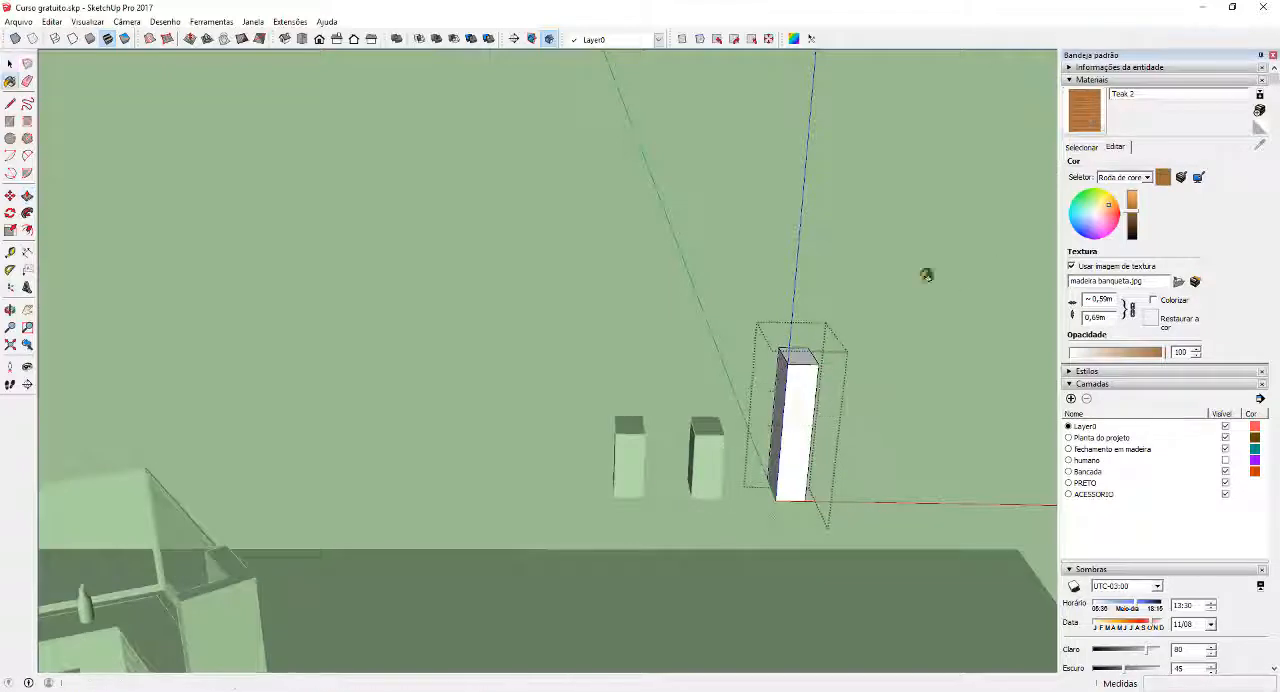
pyautogui.click(805, 410)
pyautogui.press('space')
pyautogui.click(746, 452)
pyautogui.moveTo(746, 452); pyautogui.dragTo(847, 506, button='middle')
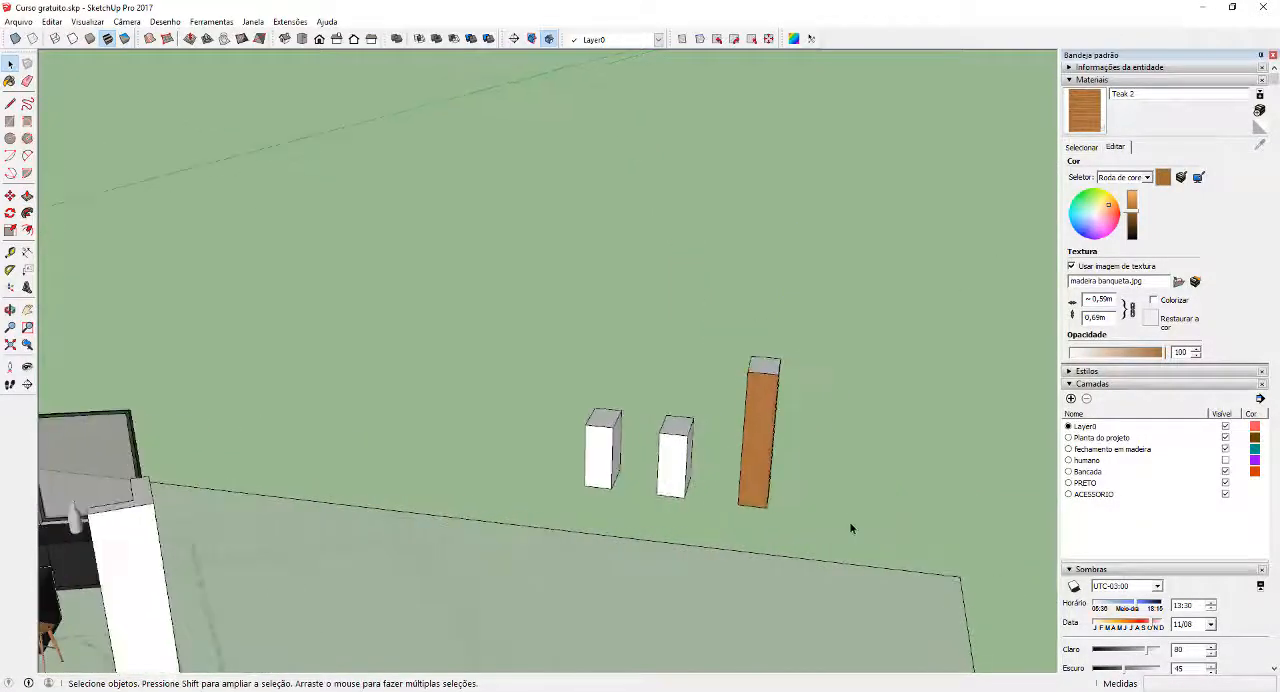
# Make the new rectangle beside the box groups a component named Teste
pyautogui.click(873, 511)
pyautogui.rightClick(871, 512)
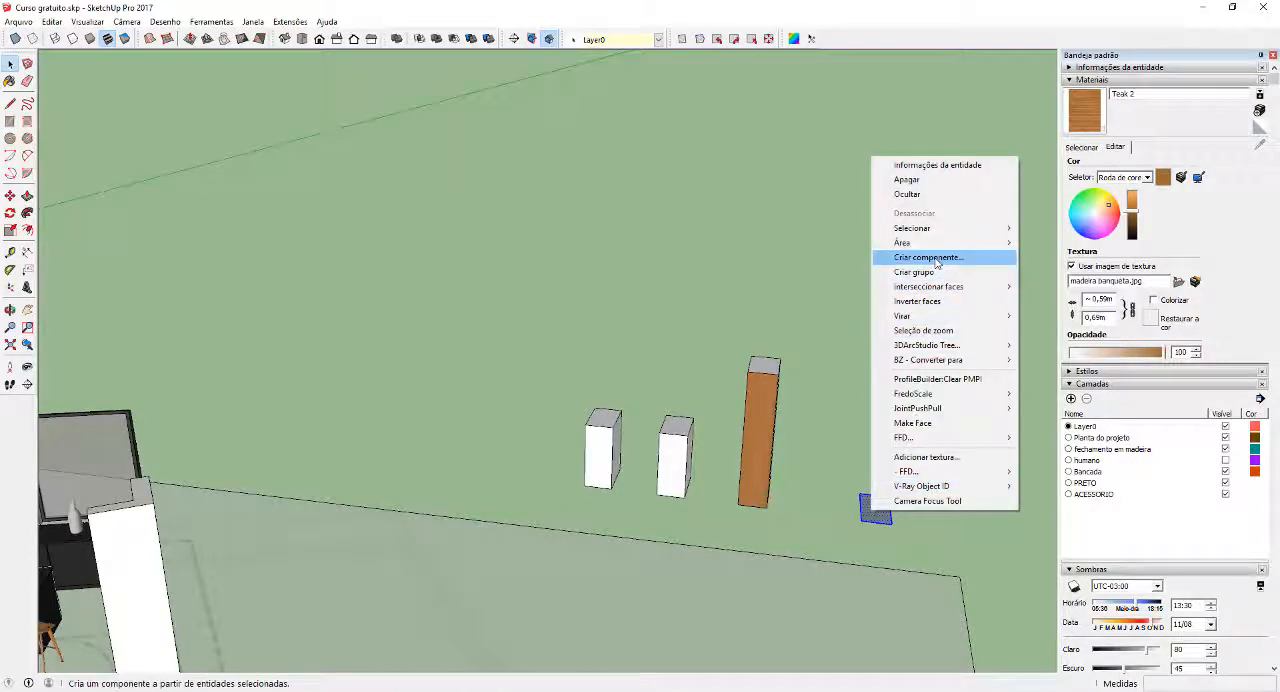
pyautogui.click(930, 258)
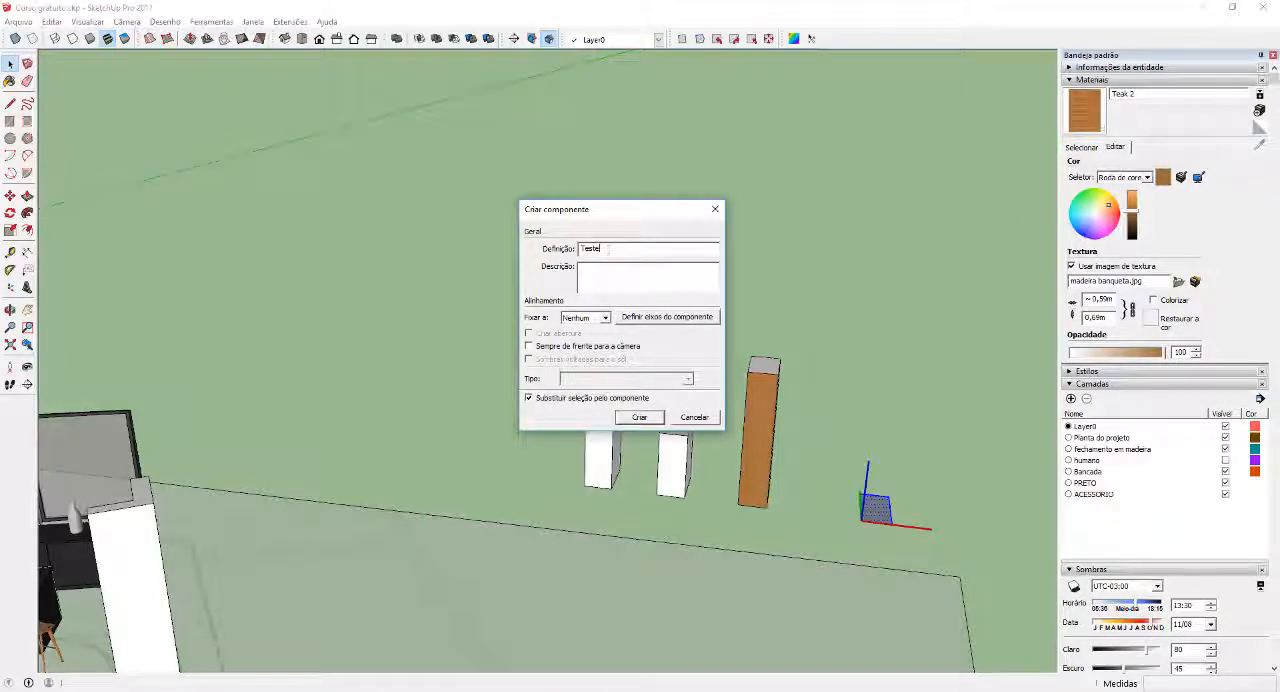
pyautogui.click(640, 417)
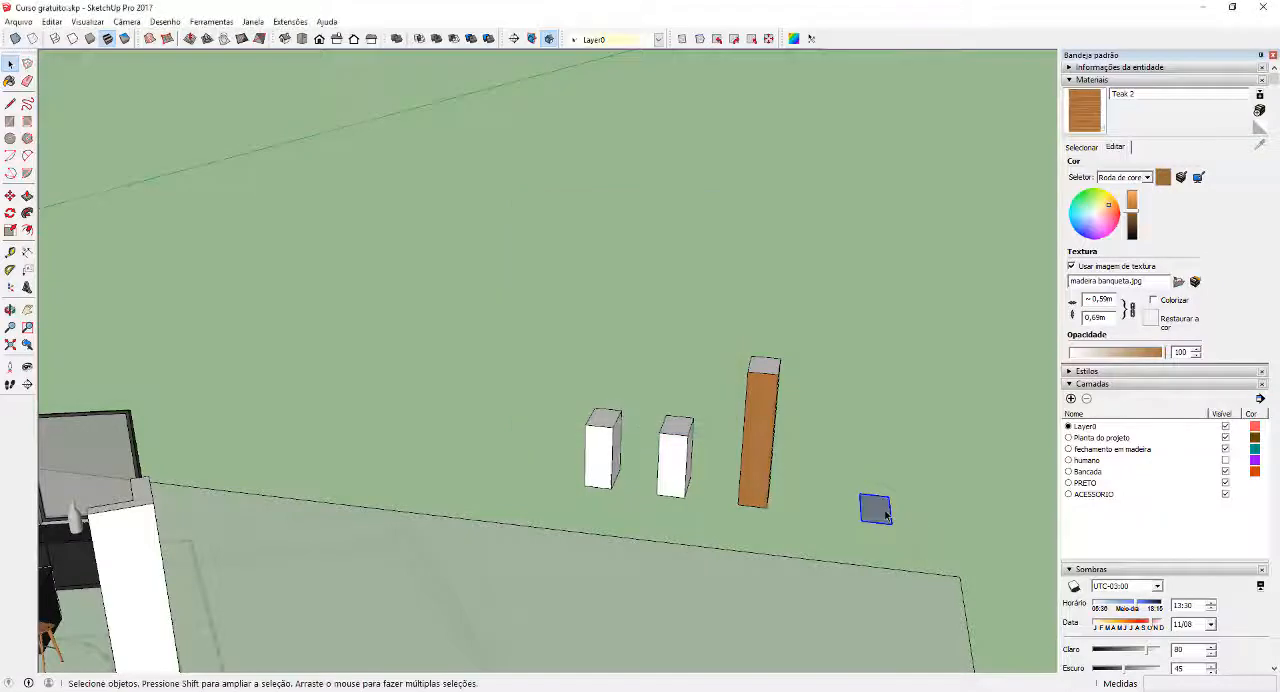
# Extrude the Teste component's face up to the height of the shorter boxes and exit the component
pyautogui.moveTo(700, 470); pyautogui.dragTo(868, 478, button='middle')
pyautogui.press('p')
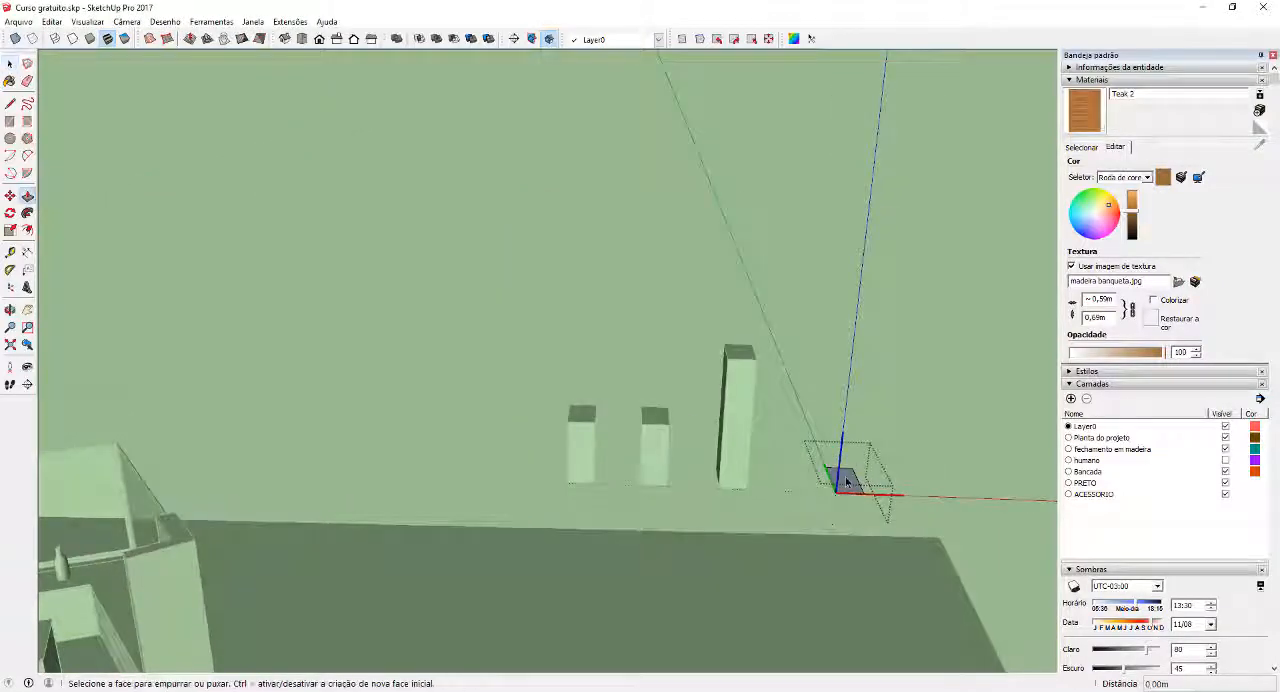
pyautogui.click(849, 482)
pyautogui.click(655, 426)
pyautogui.press('space')
pyautogui.click(887, 446)
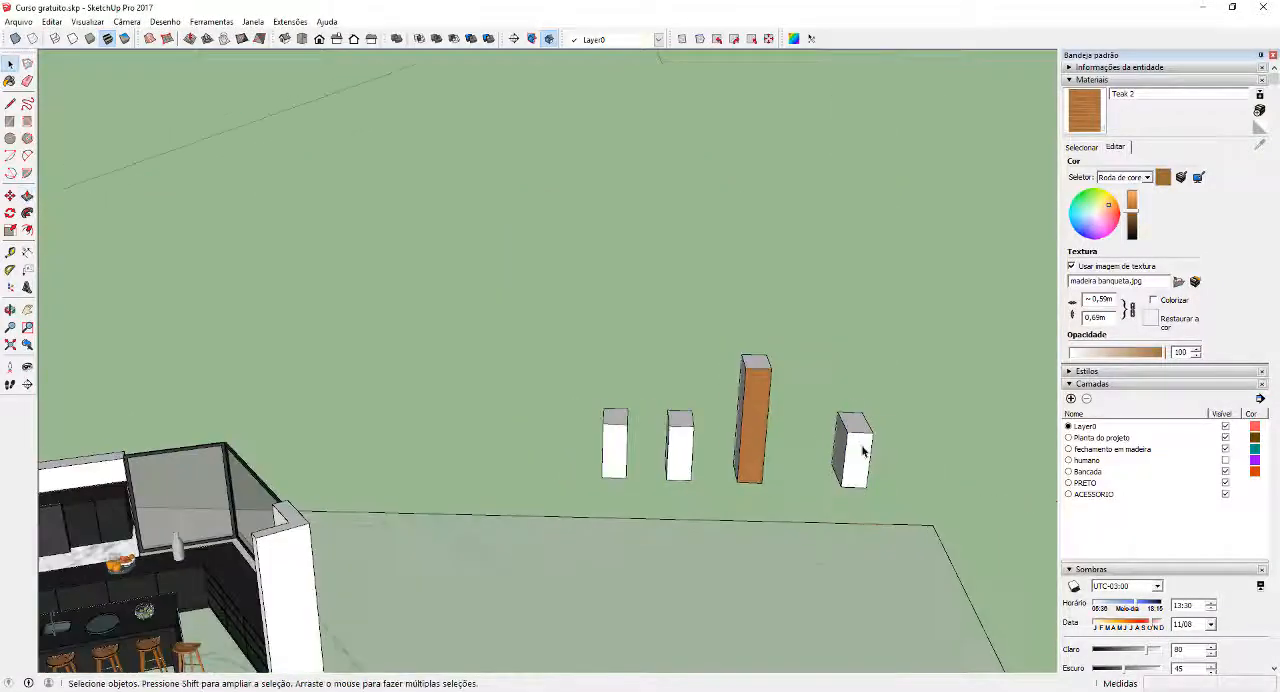
# Copy the Teste component box twice to form an evenly spaced row of three
pyautogui.click(851, 447)
pyautogui.moveTo(851, 447); pyautogui.dragTo(708, 466, button='middle')
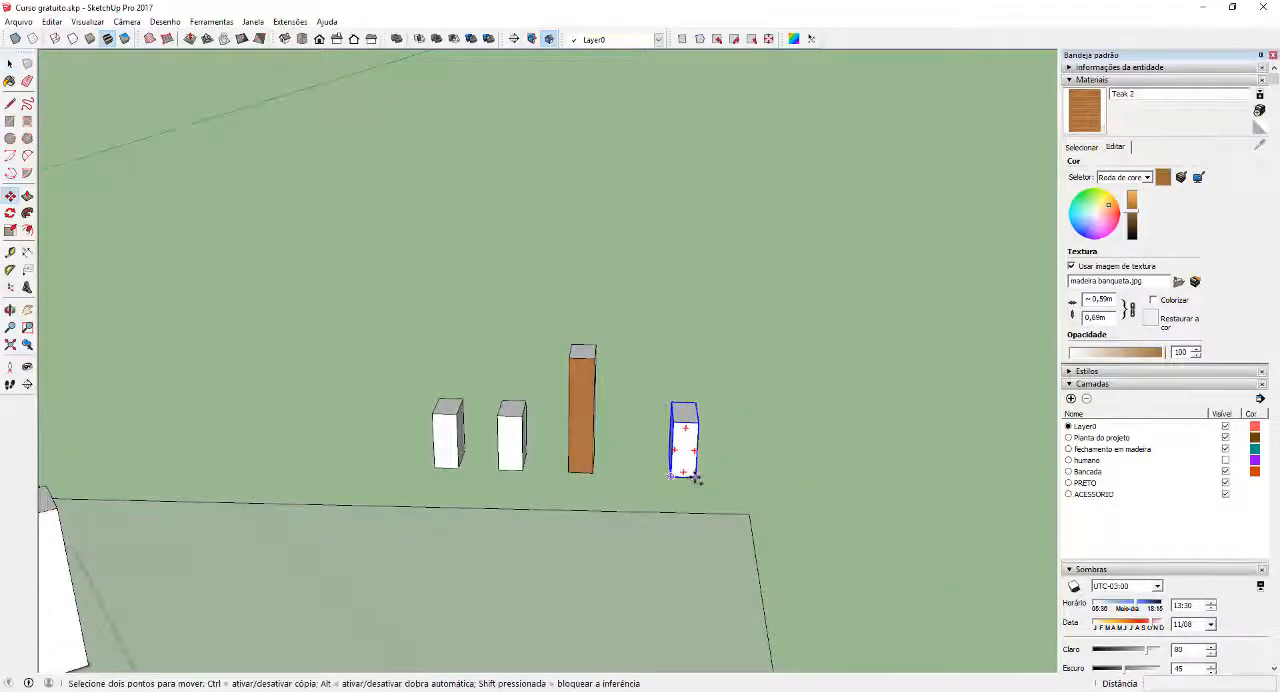
pyautogui.press('ctrl')
pyautogui.click(697, 477)
pyautogui.click(764, 480)
pyautogui.press('ctrl')
pyautogui.click(764, 480)
pyautogui.click(828, 484)
pyautogui.press('space')
pyautogui.moveTo(880, 450); pyautogui.dragTo(806, 440, button='middle')
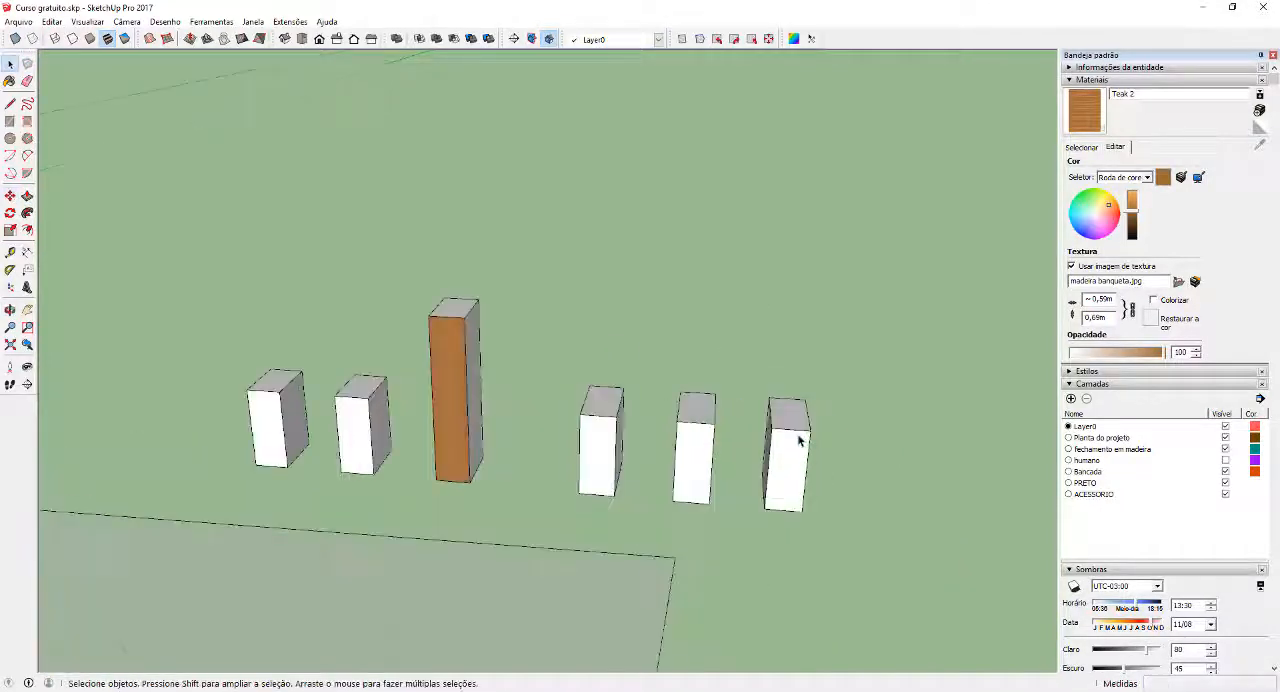
# Edit the last Teste component in the row and extrude its top face higher
pyautogui.doubleClick(798, 428)
pyautogui.press('p')
pyautogui.click(795, 420)
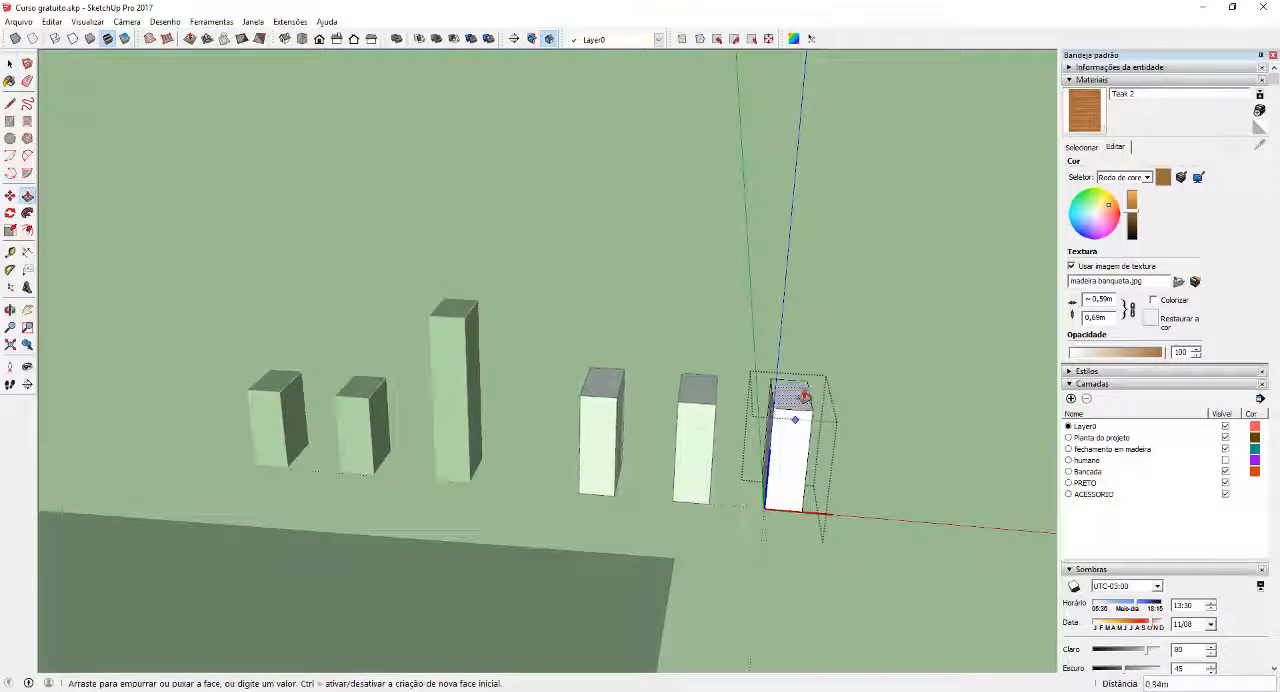
pyautogui.click(803, 366)
pyautogui.press('space')
pyautogui.press('Escape')
pyautogui.moveTo(780, 417)
pyautogui.mouseDown(button='middle')
pyautogui.moveTo(582, 406)
pyautogui.moveTo(757, 414)
pyautogui.mouseUp(button='middle')
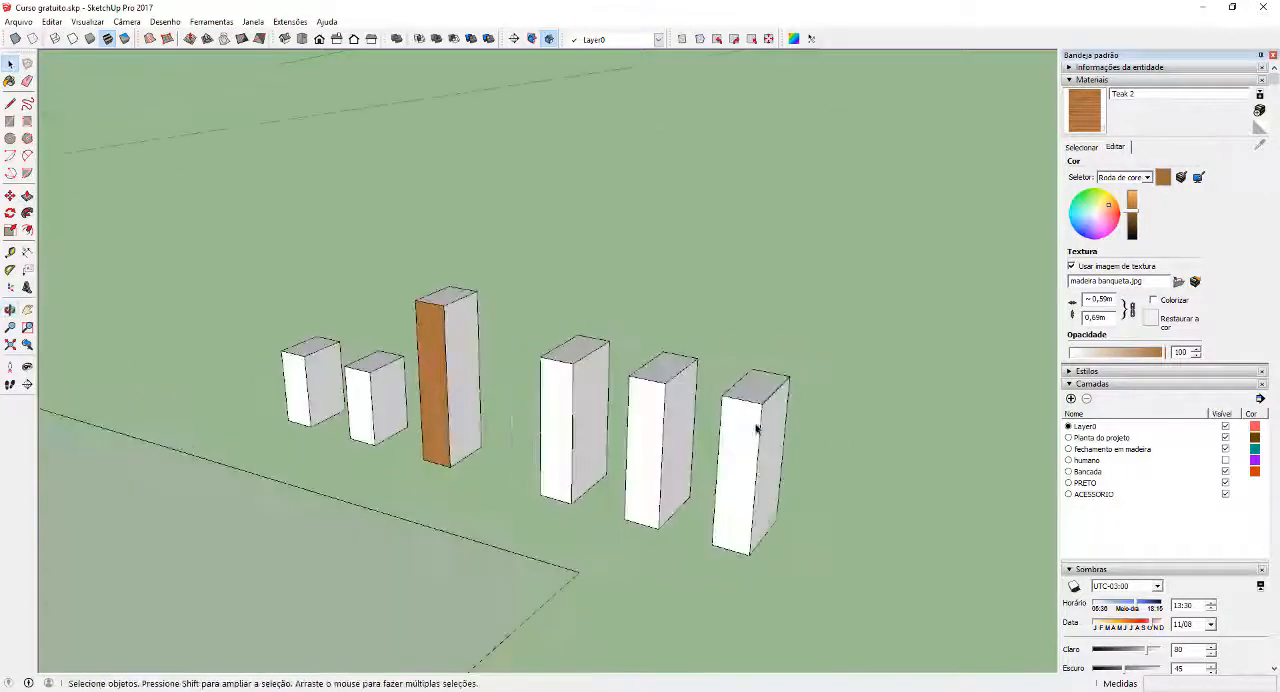
# Paint the front face of the last Teste component with Teak 2, exit it and compare all the boxes
pyautogui.doubleClick(750, 425)
pyautogui.click(745, 440)
pyautogui.click(1099, 125)
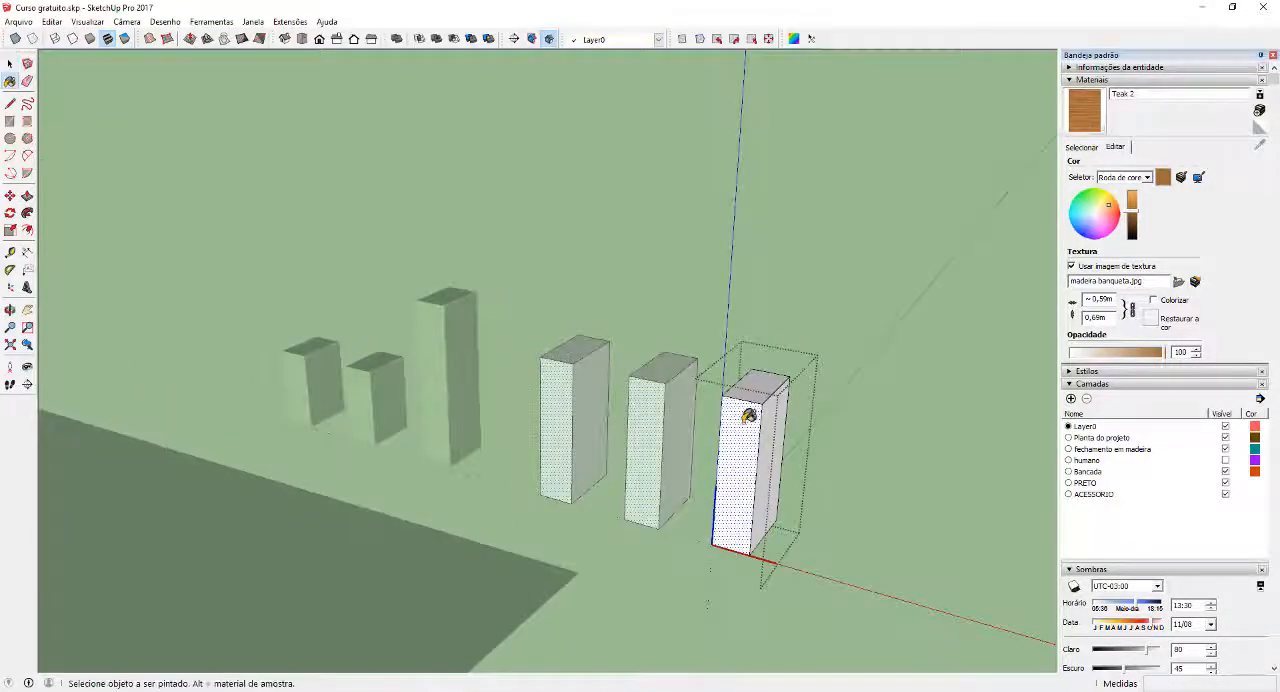
pyautogui.click(747, 418)
pyautogui.click(772, 430)
pyautogui.press('space')
pyautogui.press('Escape')
pyautogui.scroll(-1, 767, 455)
pyautogui.moveTo(740, 462); pyautogui.dragTo(771, 411, button='middle')
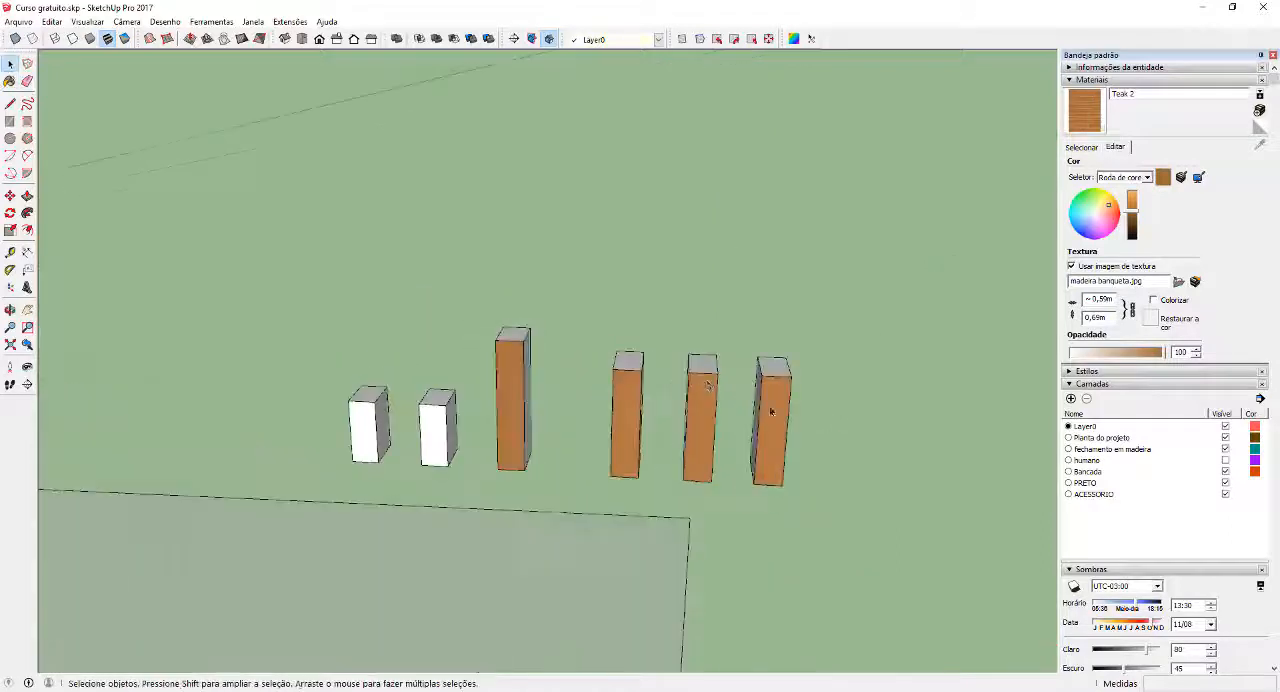
pyautogui.moveTo(672, 417); pyautogui.dragTo(669, 387, button='middle')
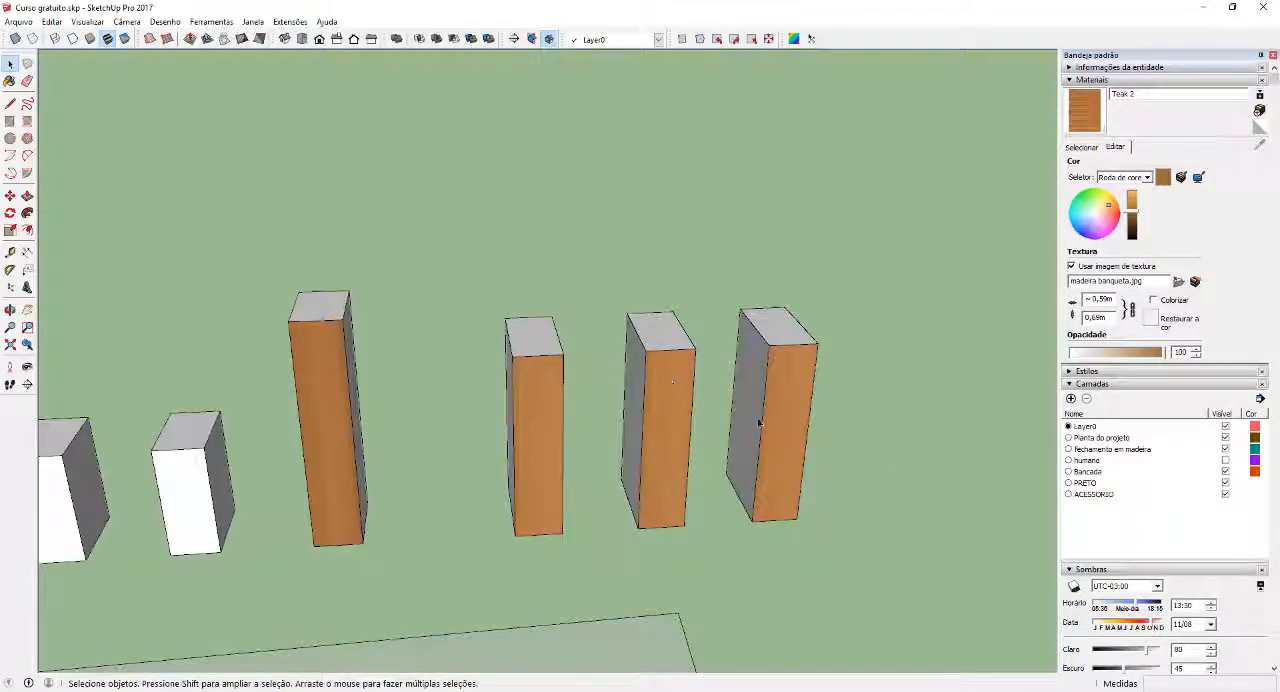
# Make the middle Teste component unique and extrude its top face up by about 1.58 m
pyautogui.rightClick(668, 374)
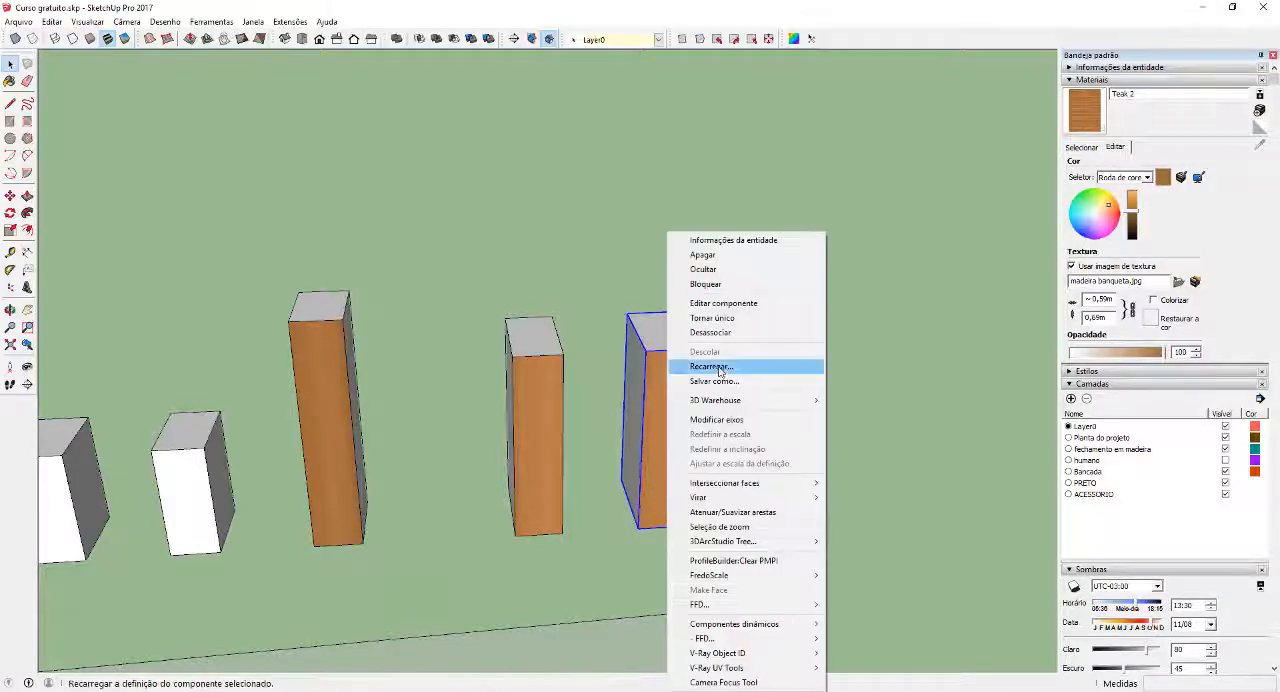
pyautogui.click(733, 319)
pyautogui.doubleClick(655, 375)
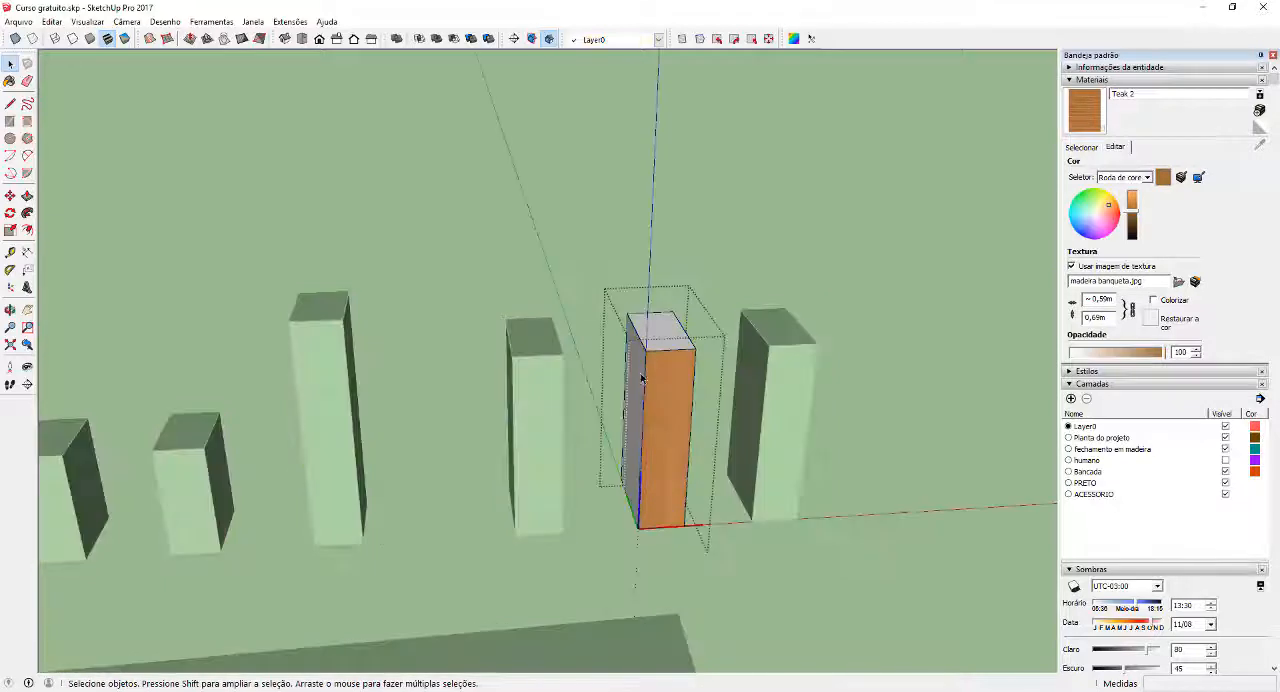
pyautogui.press('p')
pyautogui.click(665, 318)
pyautogui.click(678, 217)
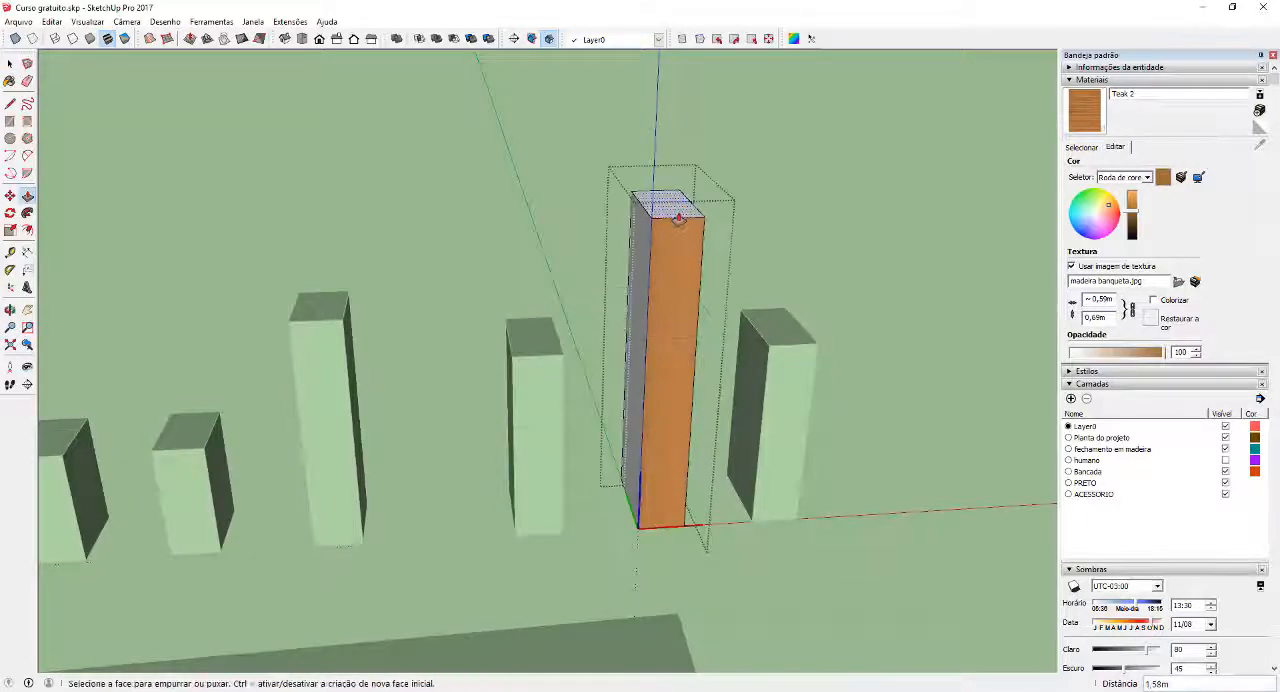
pyautogui.press('space')
# Edit the first Teste component in the row and push its top face down and back up, comparing its linked copy
pyautogui.click(540, 366)
pyautogui.doubleClick(539, 367)
pyautogui.press('p')
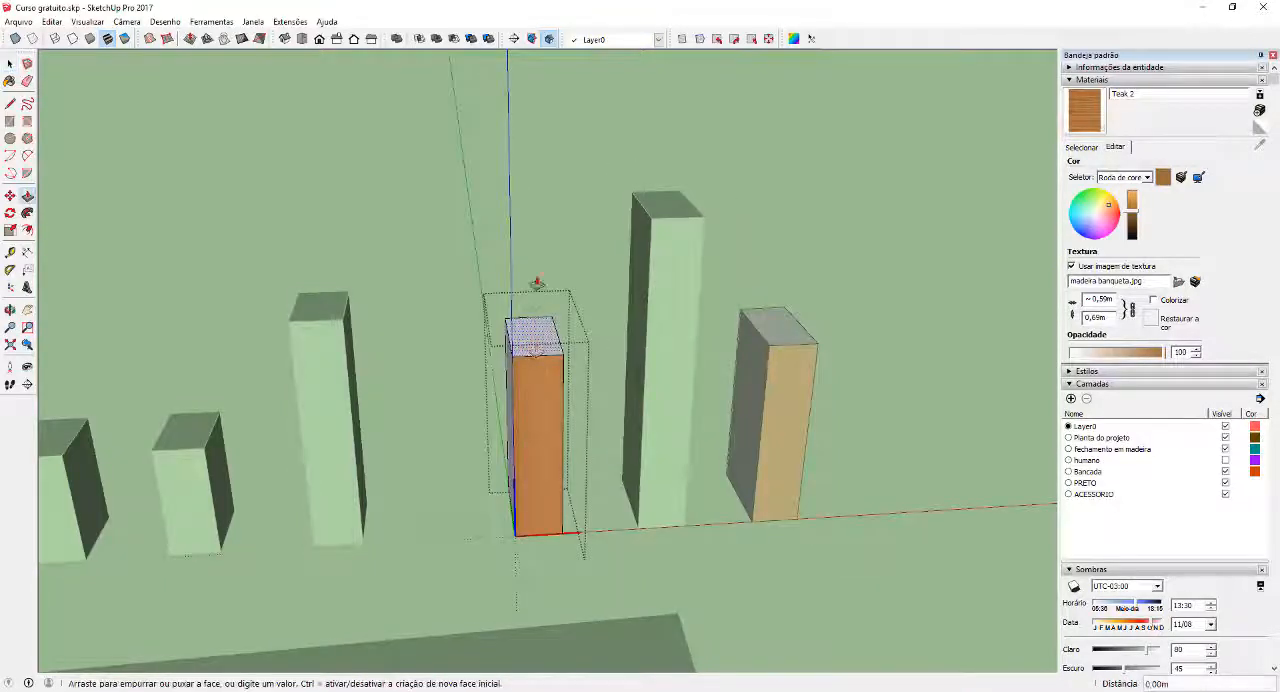
pyautogui.click(535, 328)
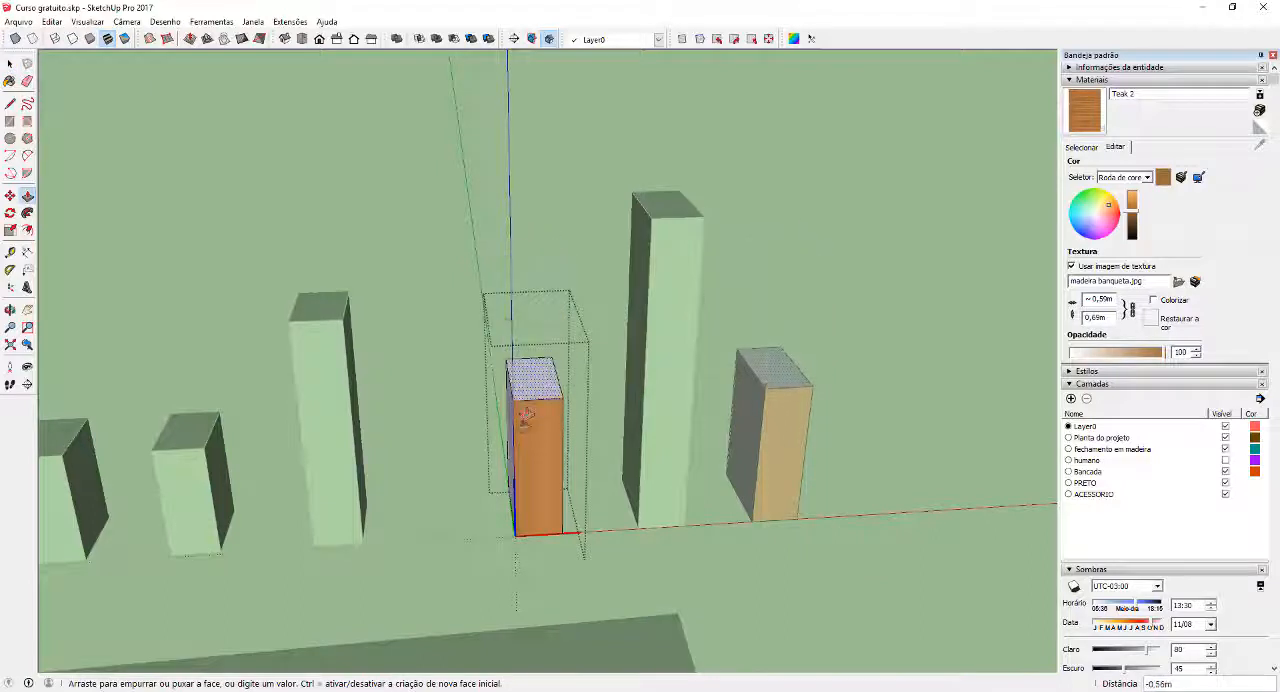
pyautogui.click(550, 355)
pyautogui.press('space')
pyautogui.click(711, 305)
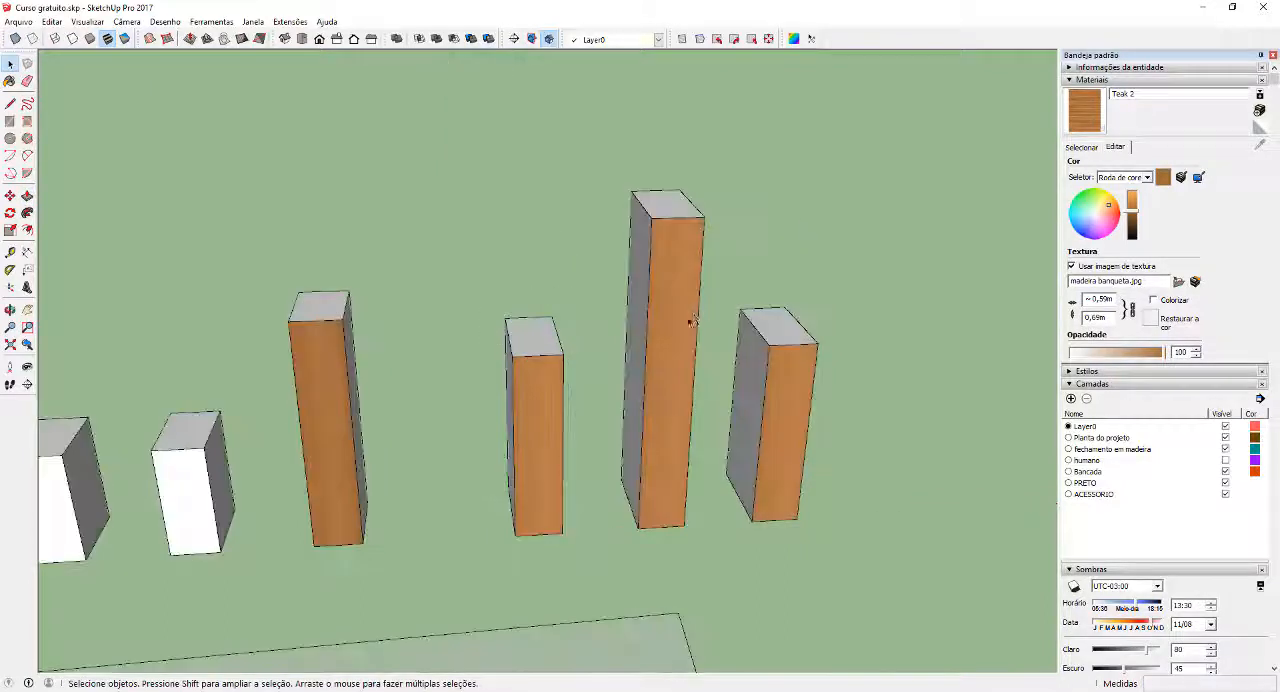
# Copy the tall middle Teste box to a spot behind the row
pyautogui.click(689, 313)
pyautogui.scroll(-3, 673, 340)
pyautogui.moveTo(671, 344); pyautogui.dragTo(535, 393, button='middle')
pyautogui.press('m')
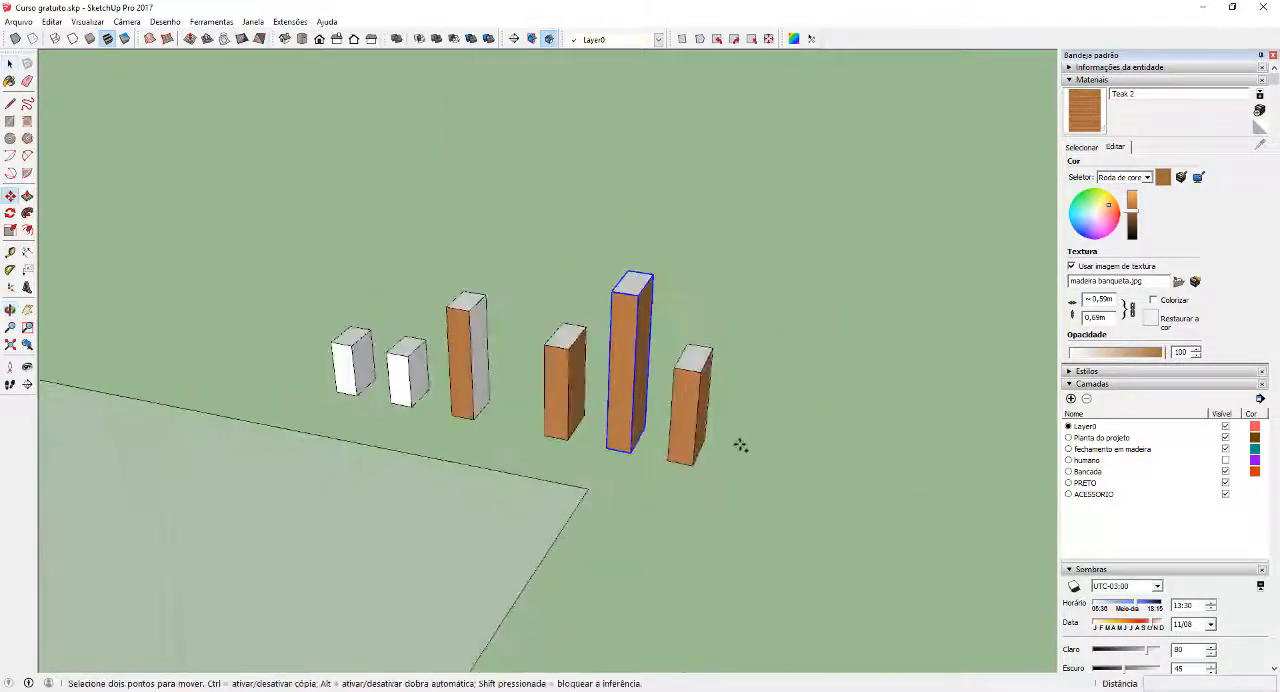
pyautogui.press('ctrl')
pyautogui.click(740, 445)
pyautogui.click(767, 384)
pyautogui.press('space')
# Edit the new tall copy, push/pull its top face to a slightly greater height and exit the component
pyautogui.doubleClick(674, 292)
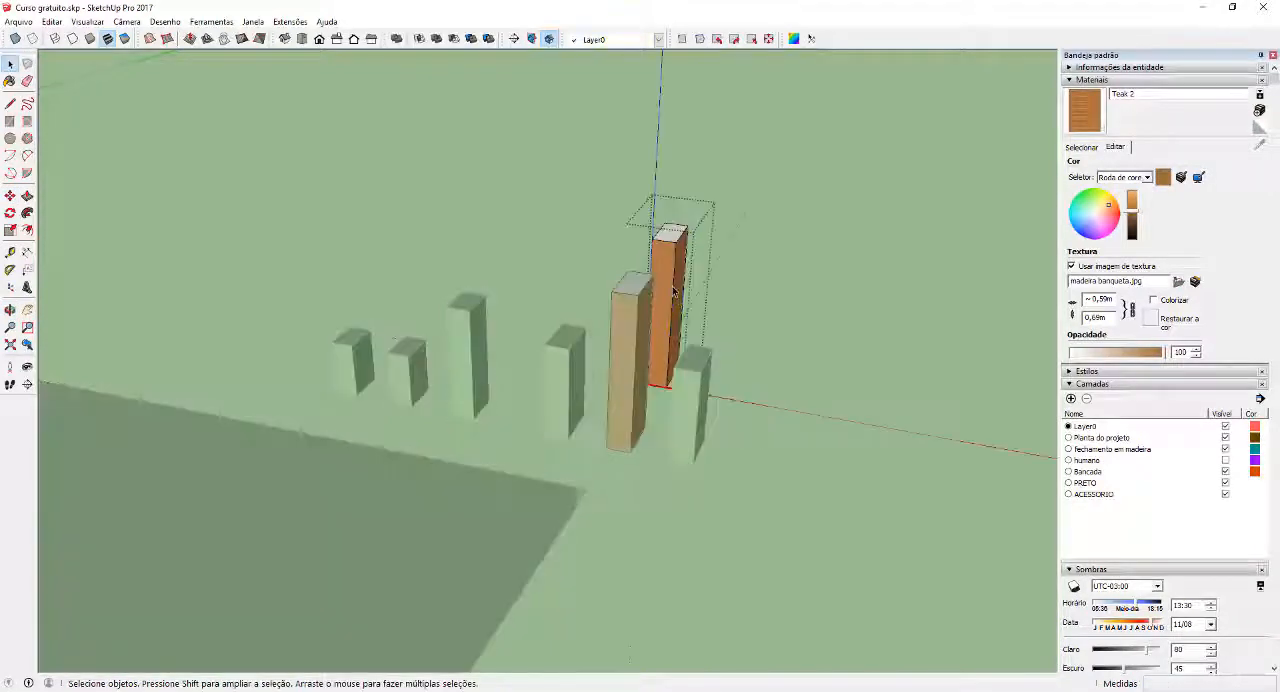
pyautogui.press('p')
pyautogui.click(668, 234)
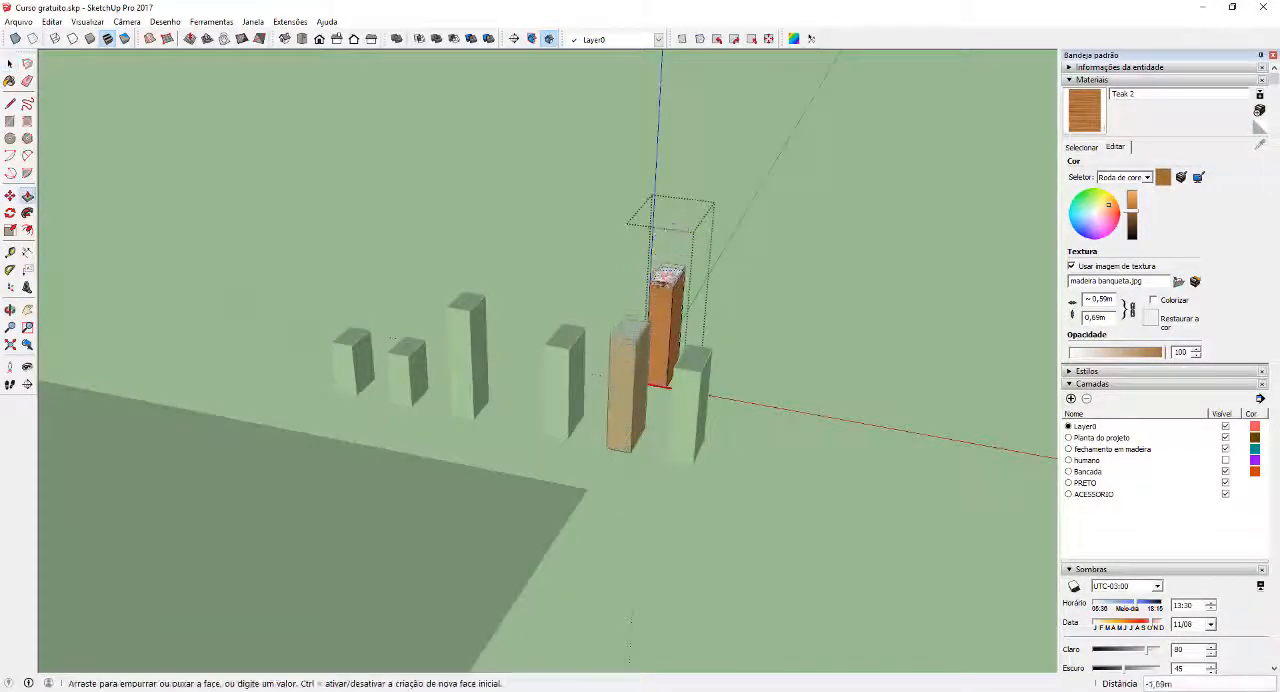
pyautogui.click(682, 230)
pyautogui.press('space')
pyautogui.press('Escape')
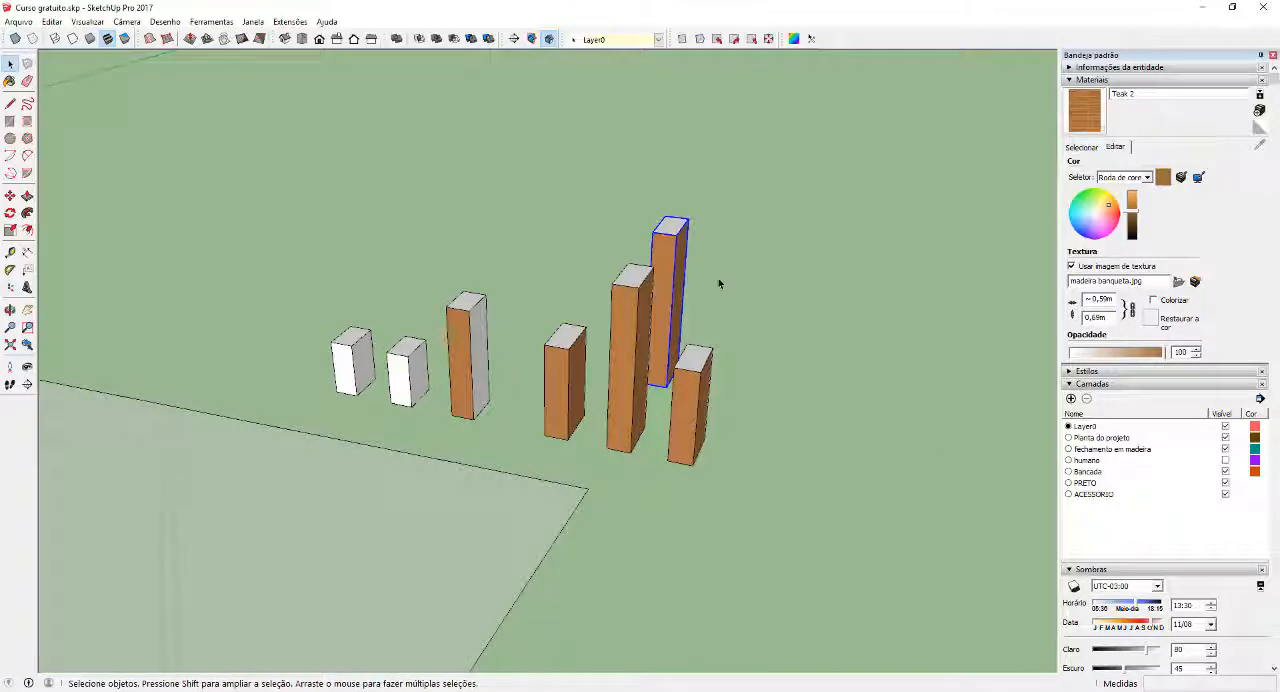
# Select all the demonstration boxes to view them together, and examine the kitchen island and stools from the front
pyautogui.scroll(-2, 757, 333)
pyautogui.moveTo(764, 345); pyautogui.dragTo(524, 350, button='middle')
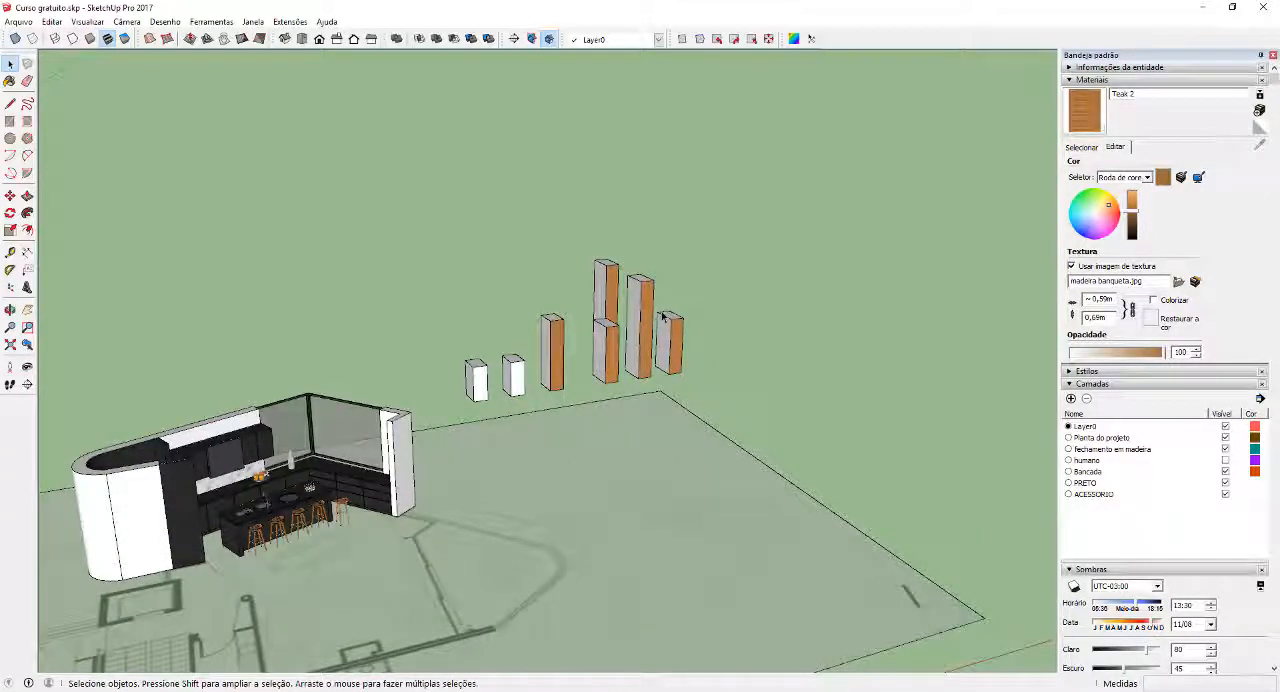
pyautogui.moveTo(662, 316); pyautogui.dragTo(814, 354, button='middle')
pyautogui.moveTo(830, 358); pyautogui.dragTo(615, 283)
pyautogui.moveTo(521, 252); pyautogui.dragTo(521, 252)
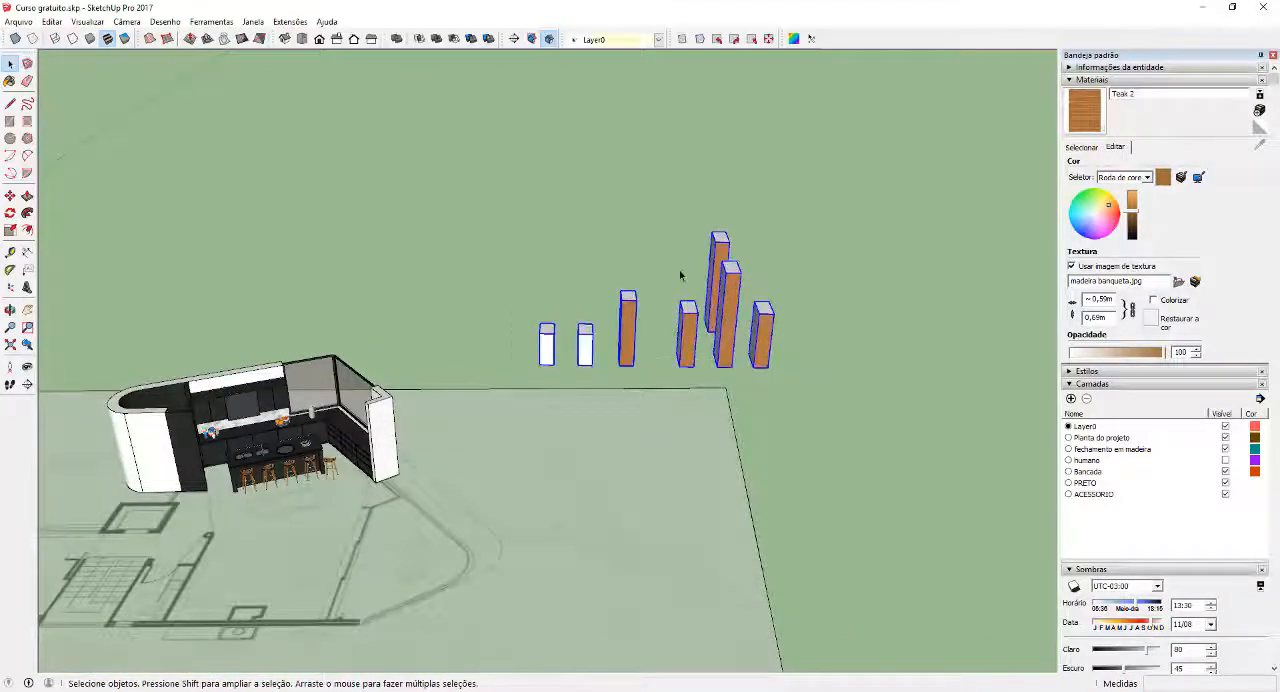
pyautogui.scroll(7, 232, 430)
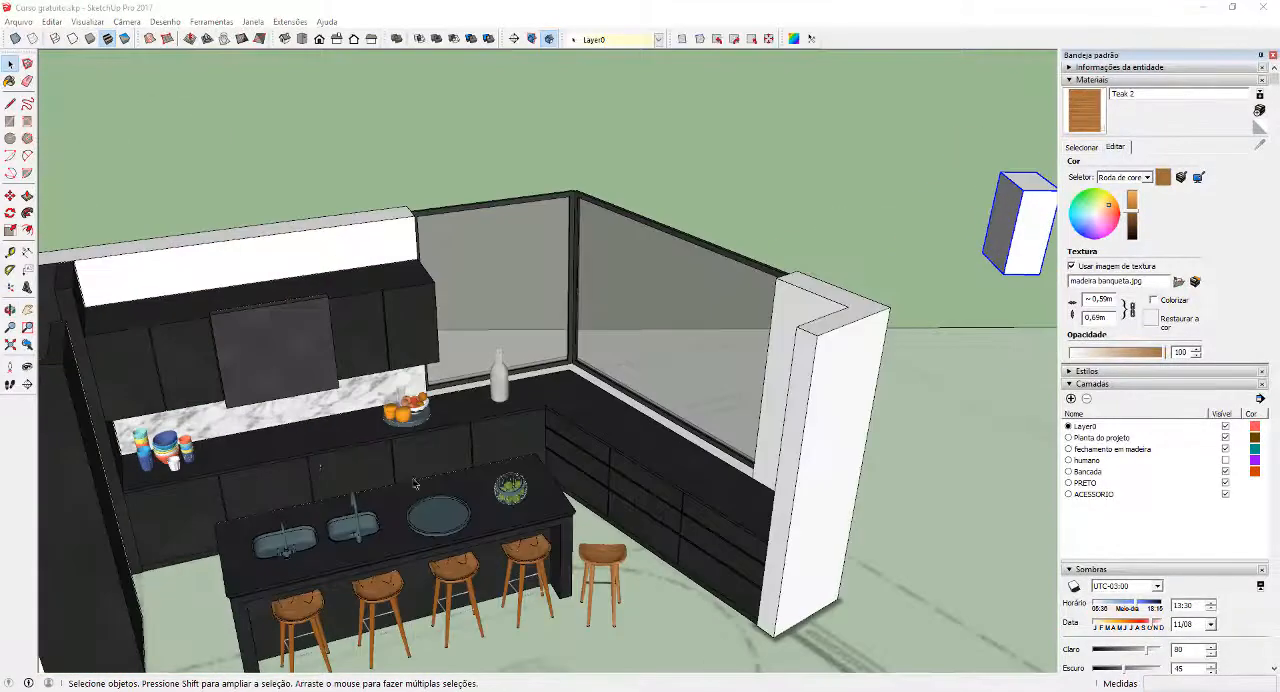
pyautogui.moveTo(365, 518); pyautogui.dragTo(676, 428, button='middle')
pyautogui.scroll(-1, 676, 428)
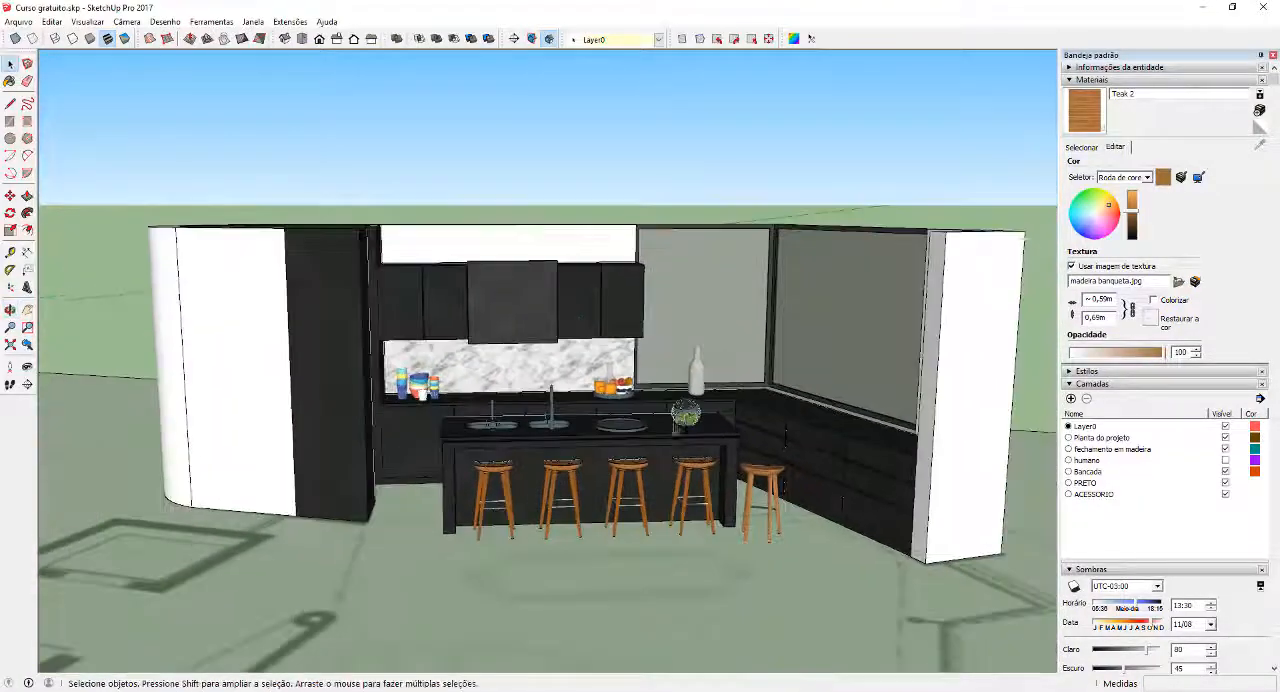
pyautogui.scroll(2, 806, 499)
pyautogui.moveTo(762, 486); pyautogui.dragTo(721, 458, button='middle')
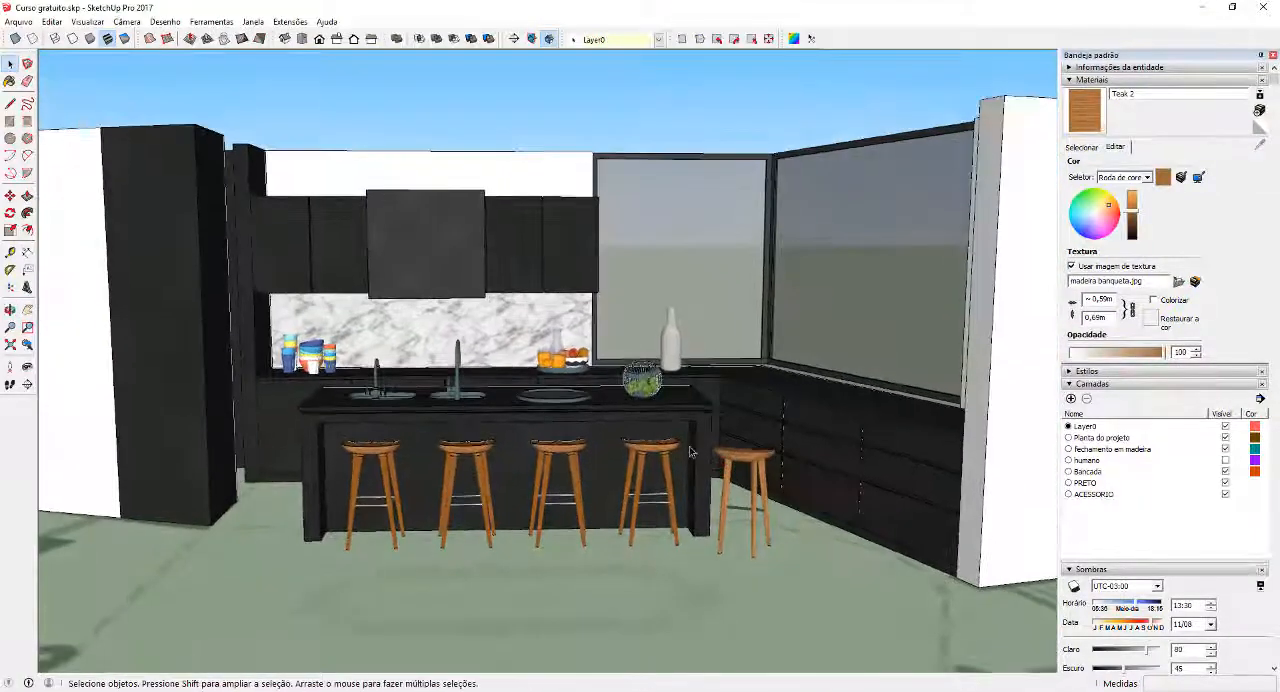
pyautogui.scroll(-2, 695, 449)
pyautogui.scroll(1, 695, 452)
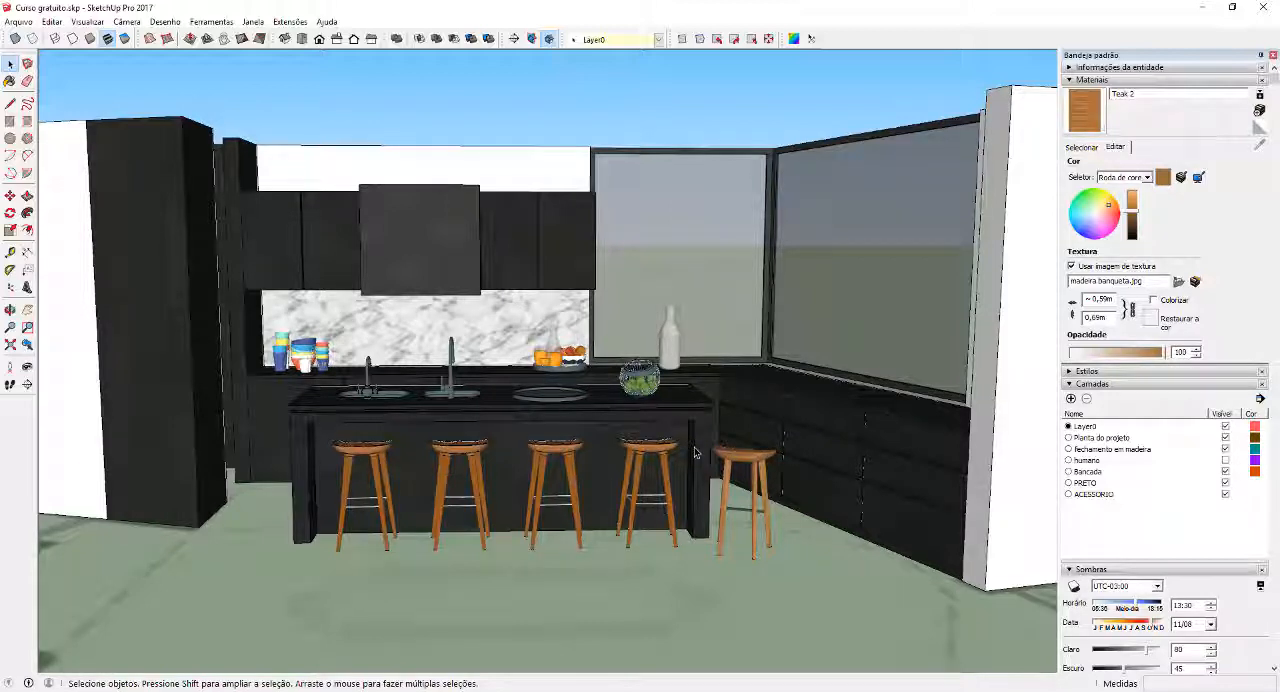
# Hide the Planta do projeto and Bancada layers
pyautogui.click(1090, 80)
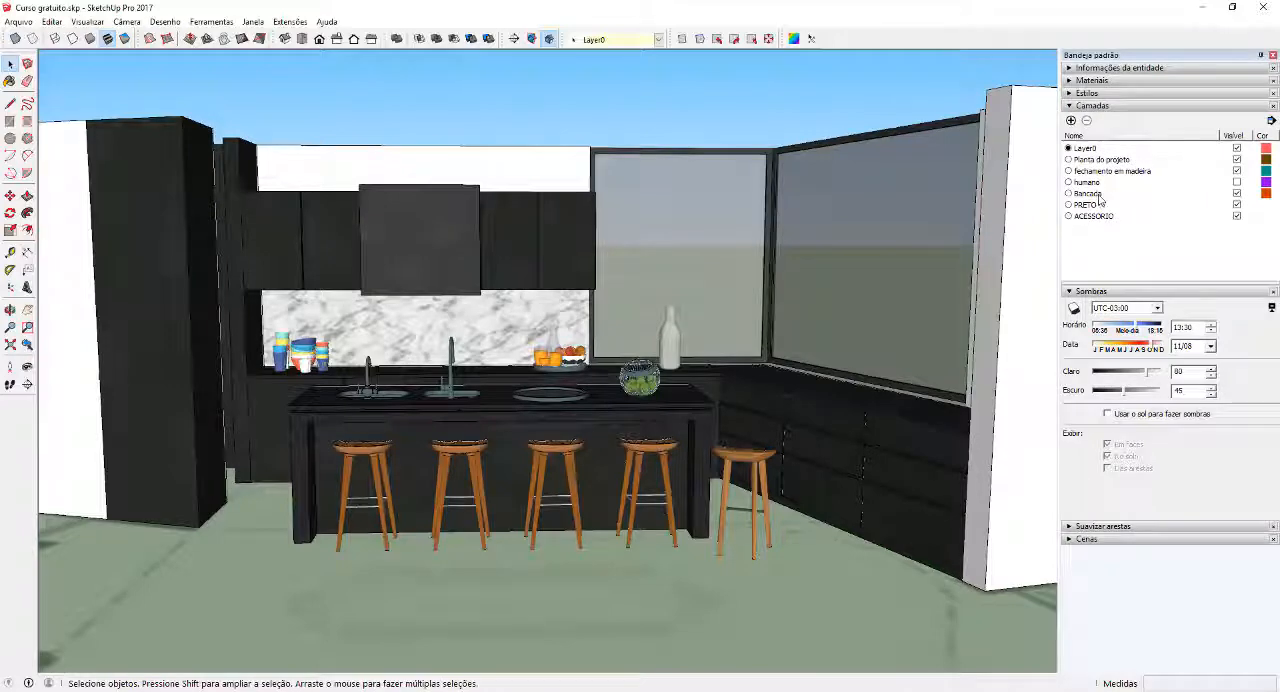
pyautogui.click(1237, 160)
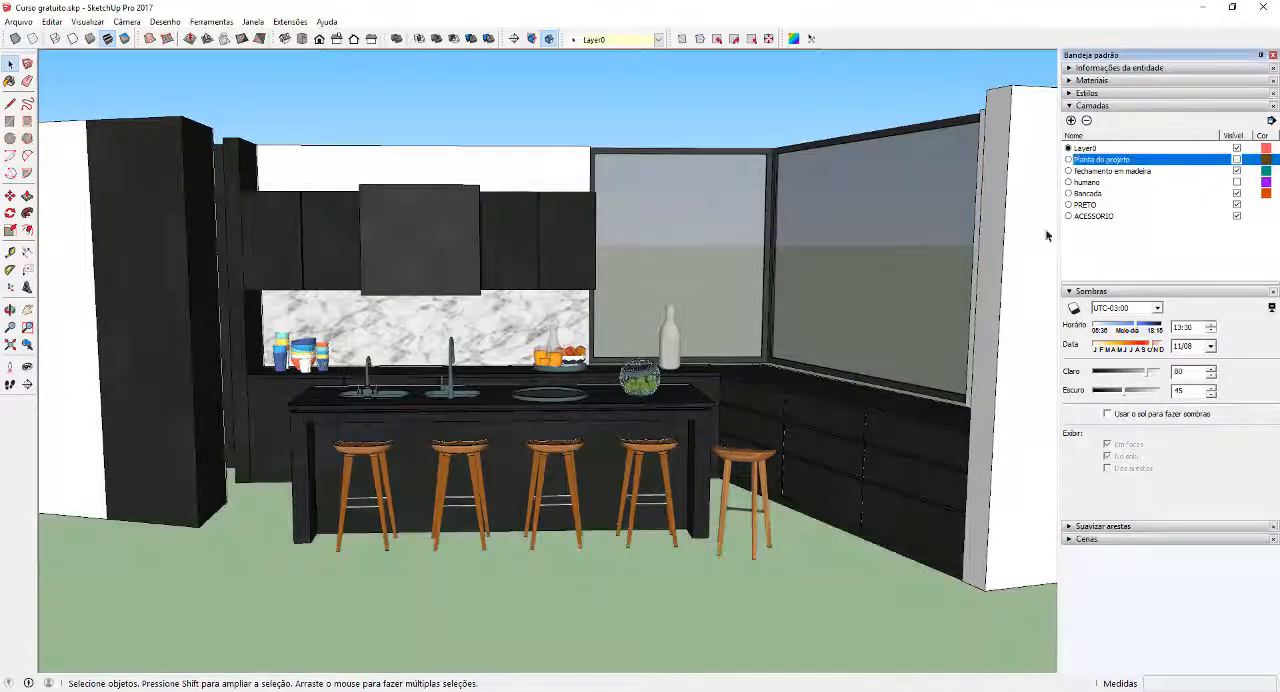
pyautogui.scroll(-4, 611, 340)
pyautogui.press('b')
pyautogui.moveTo(606, 318); pyautogui.dragTo(760, 306, button='middle')
pyautogui.scroll(2, 690, 332)
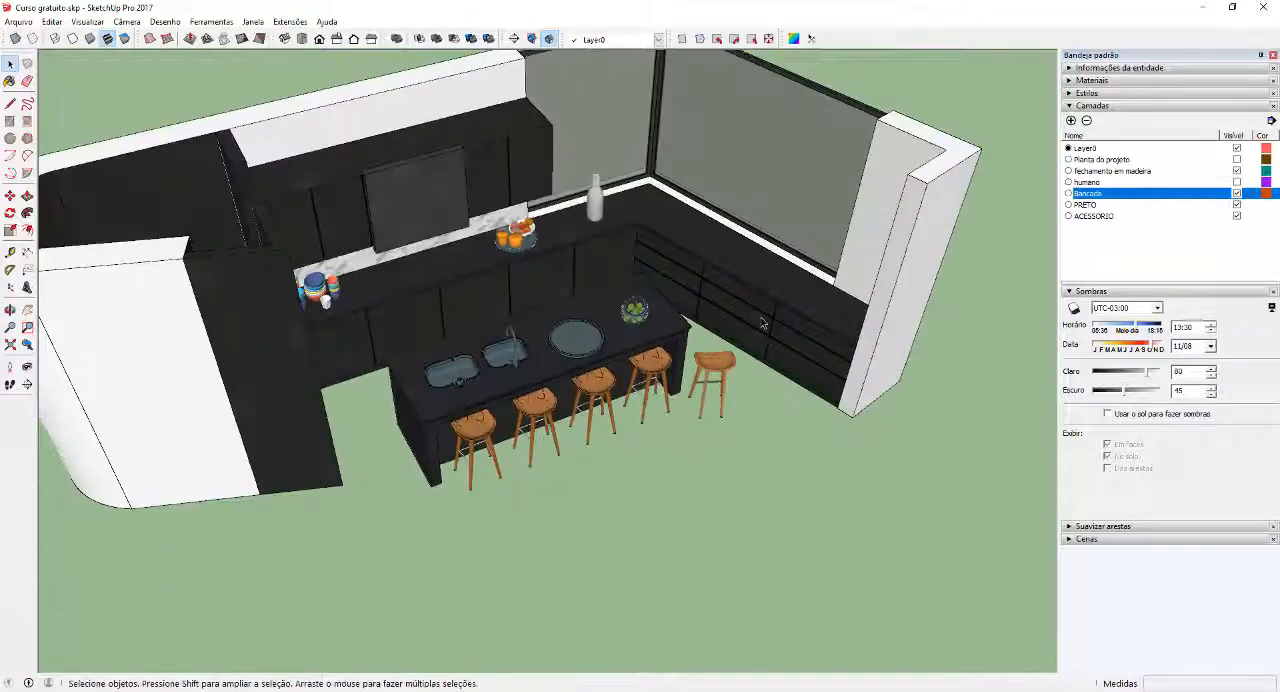
pyautogui.click(1237, 193)
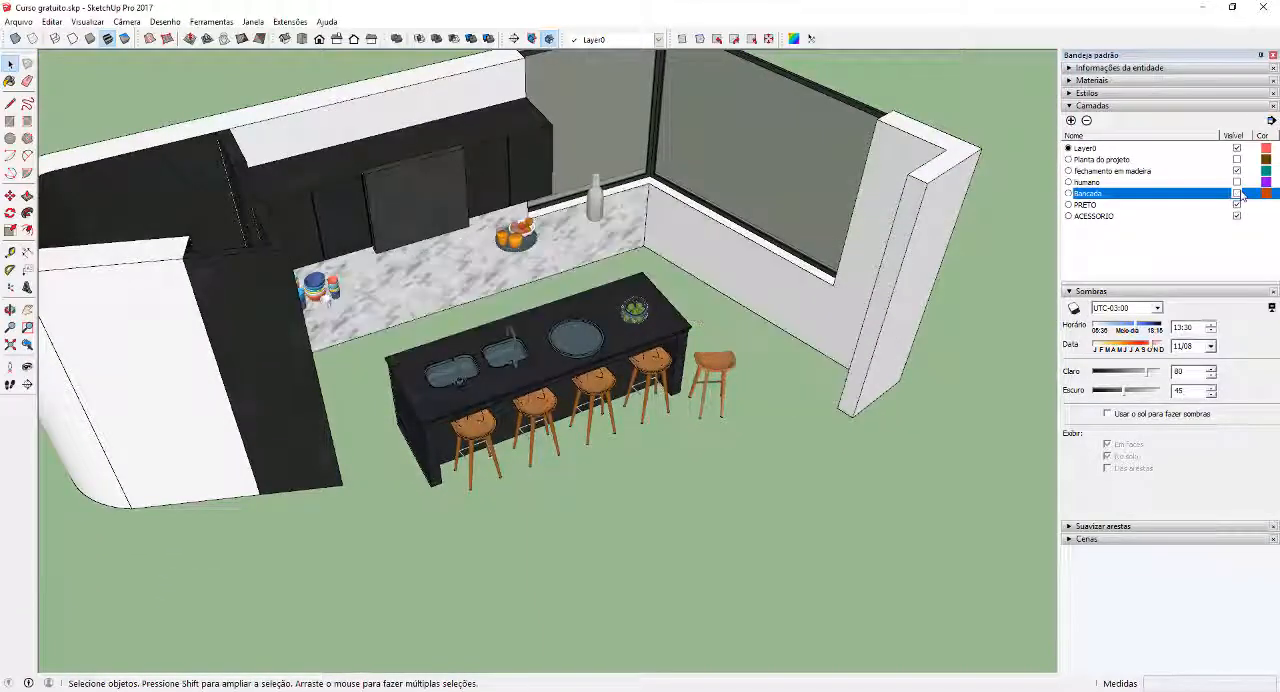
# Create a layer named Objetos and assign the cups, fruit tray, bottle, plate, glass bowl and all five stools to it
pyautogui.click(1070, 120)
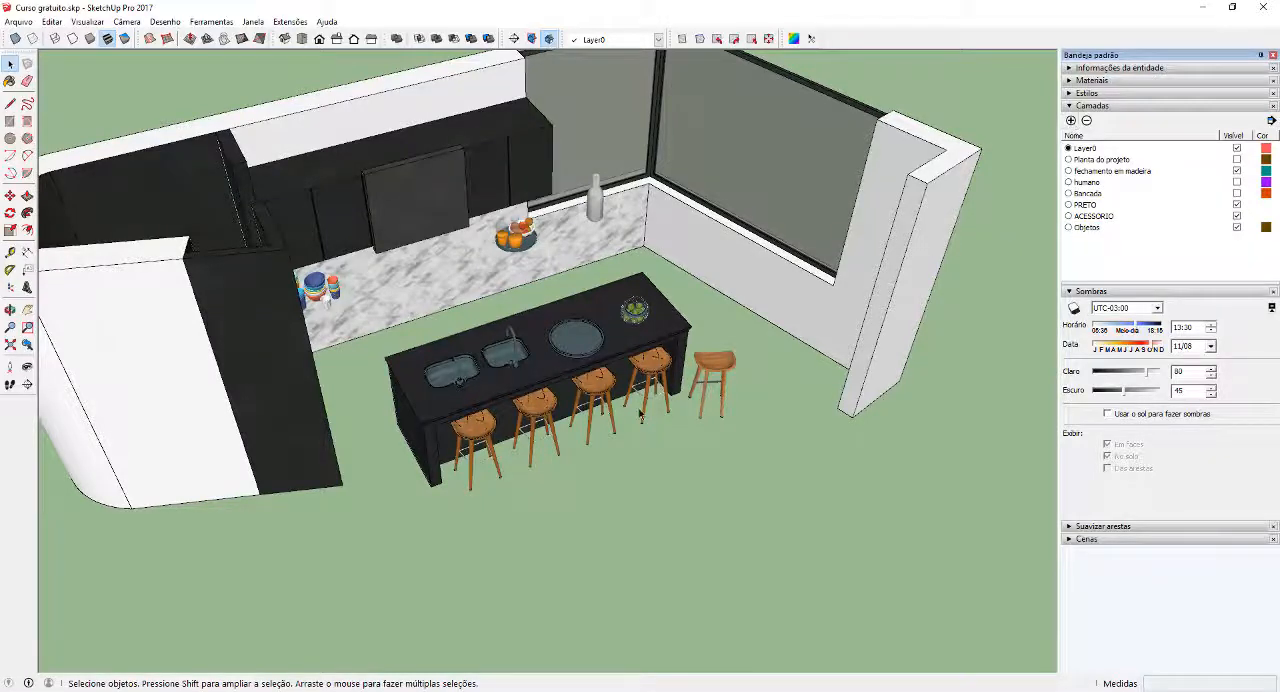
pyautogui.scroll(-2, 641, 415)
pyautogui.moveTo(635, 447); pyautogui.dragTo(530, 350, button='middle')
pyautogui.scroll(3, 450, 303)
pyautogui.click(413, 305)
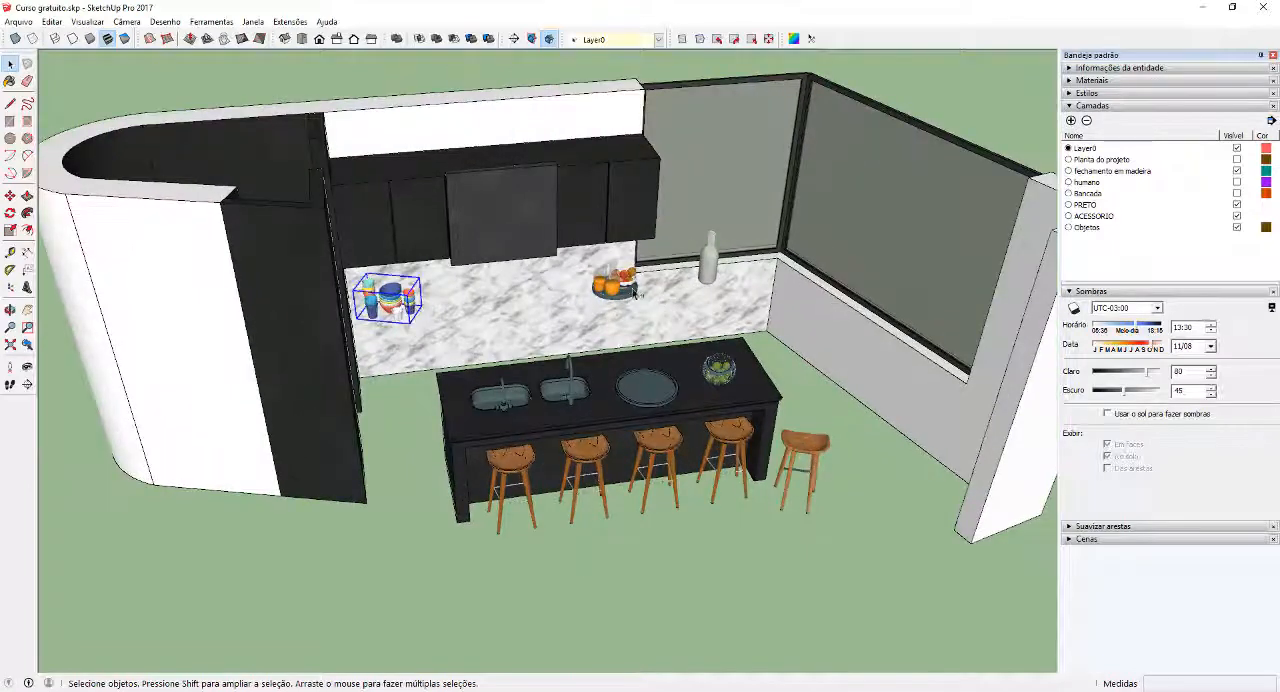
pyautogui.keyDown('shift'); pyautogui.click(632, 289); pyautogui.keyUp('shift')
pyautogui.keyDown('shift'); pyautogui.click(648, 397); pyautogui.keyUp('shift')
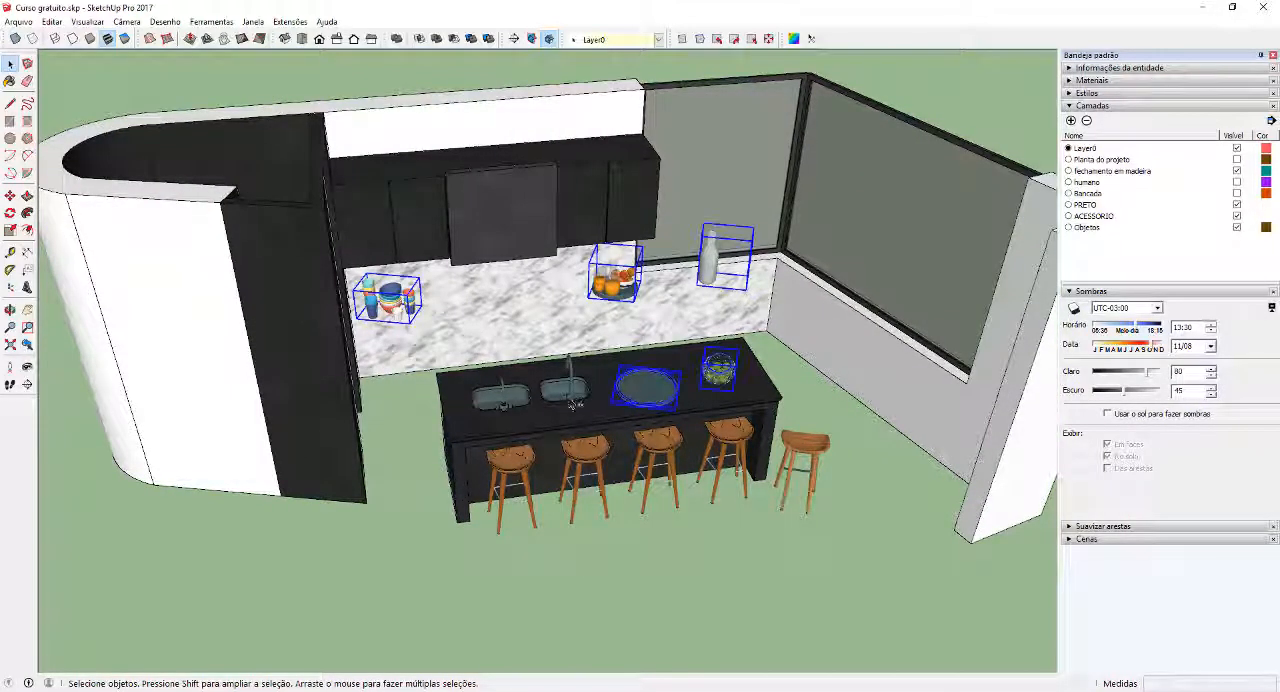
pyautogui.keyDown('shift'); pyautogui.click(592, 450); pyautogui.keyUp('shift')
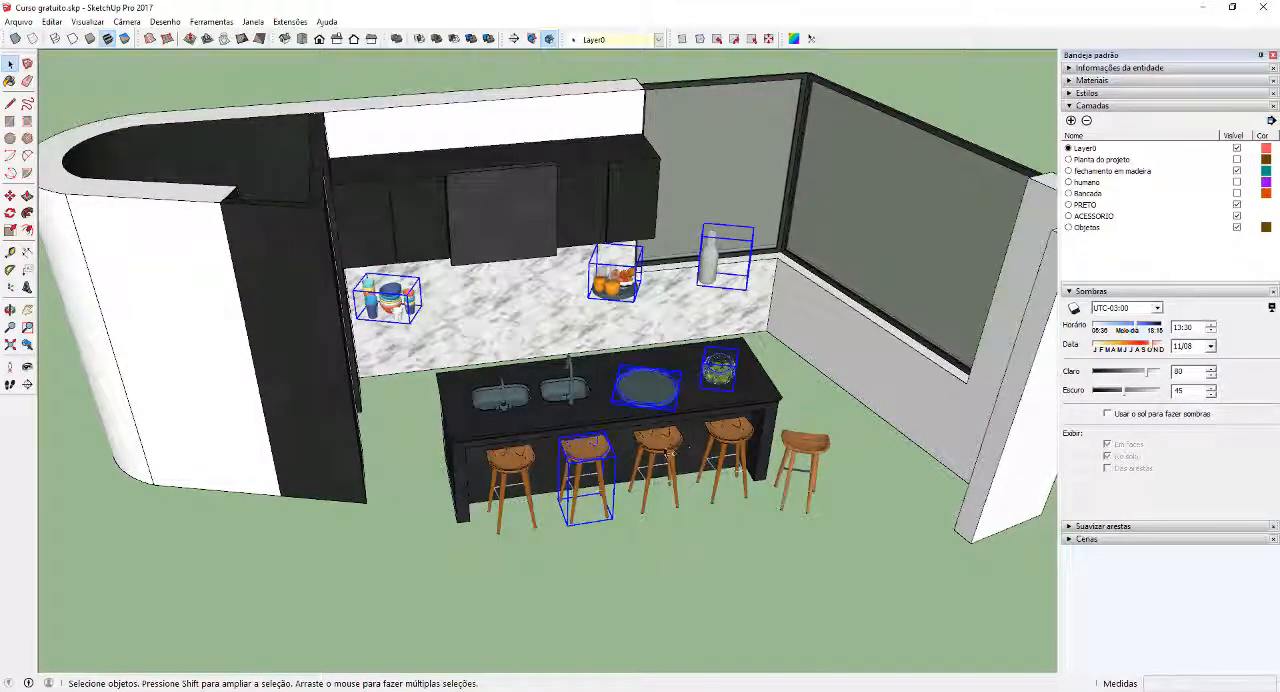
pyautogui.keyDown('shift'); pyautogui.click(513, 470); pyautogui.keyUp('shift')
pyautogui.keyDown('shift'); pyautogui.click(813, 440); pyautogui.keyUp('shift')
pyautogui.click(620, 39)
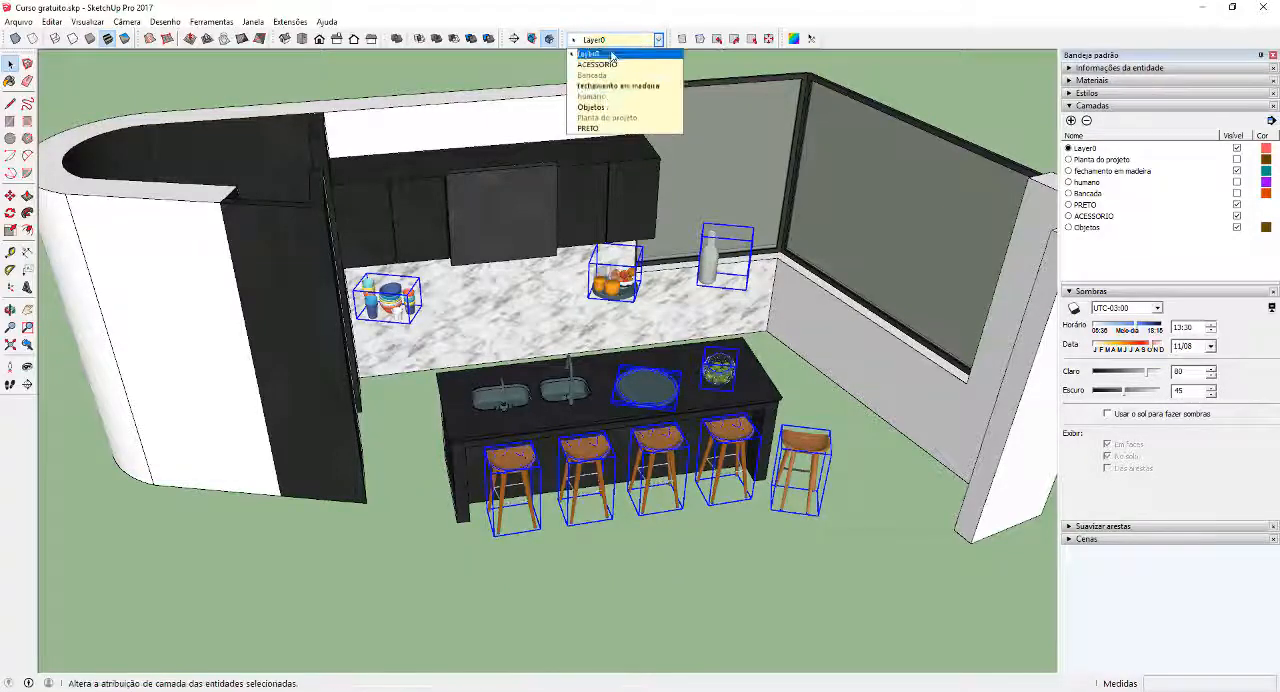
pyautogui.click(610, 104)
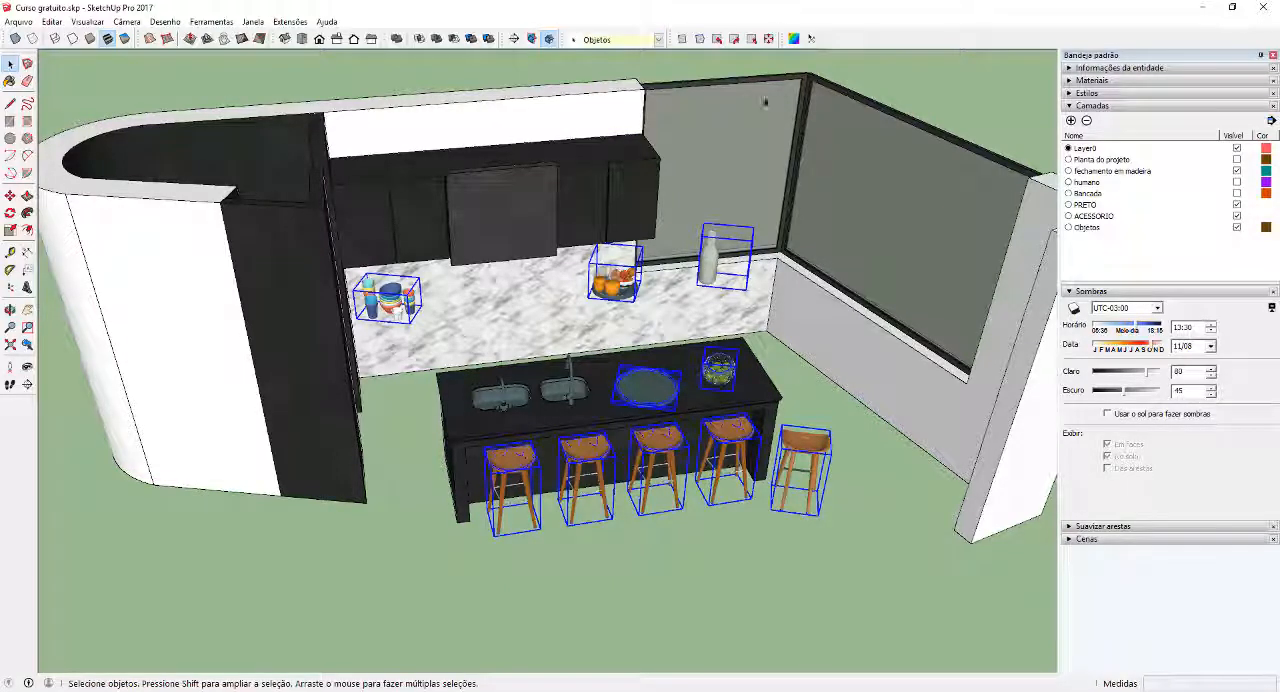
# Hide the Objetos layer and assign the kitchen island and its remaining faucets to it
pyautogui.click(1237, 228)
pyautogui.click(695, 373)
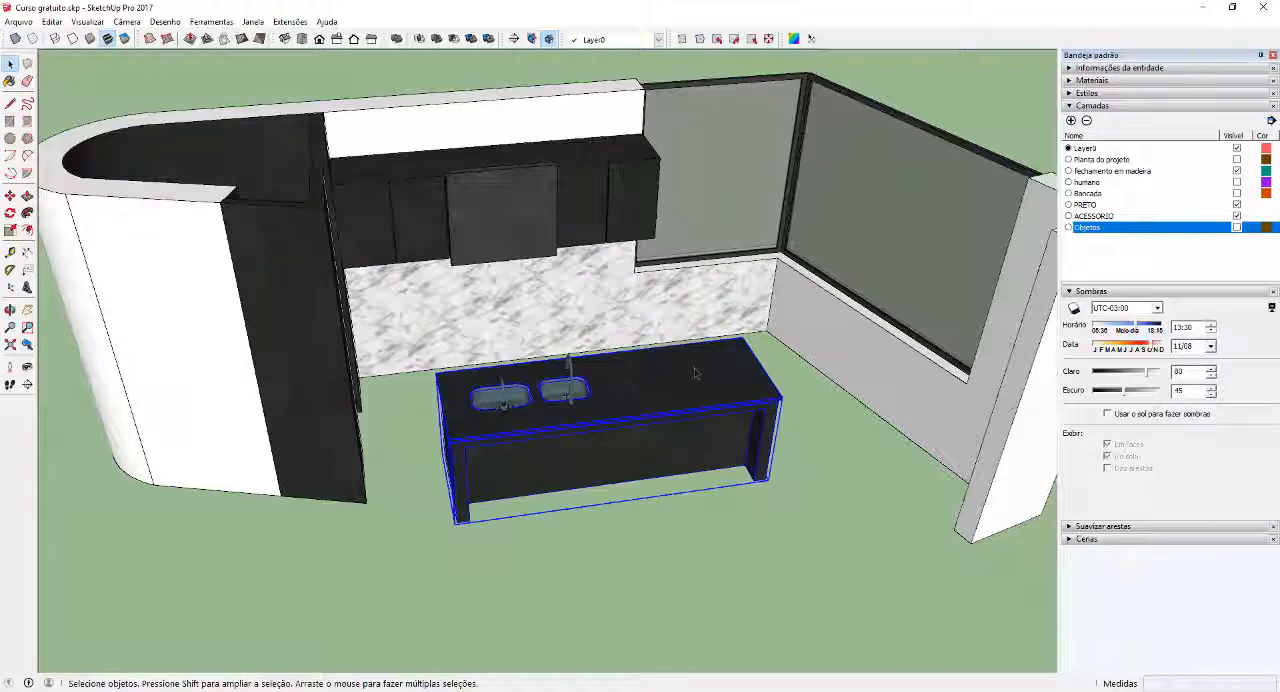
pyautogui.click(620, 39)
pyautogui.click(610, 104)
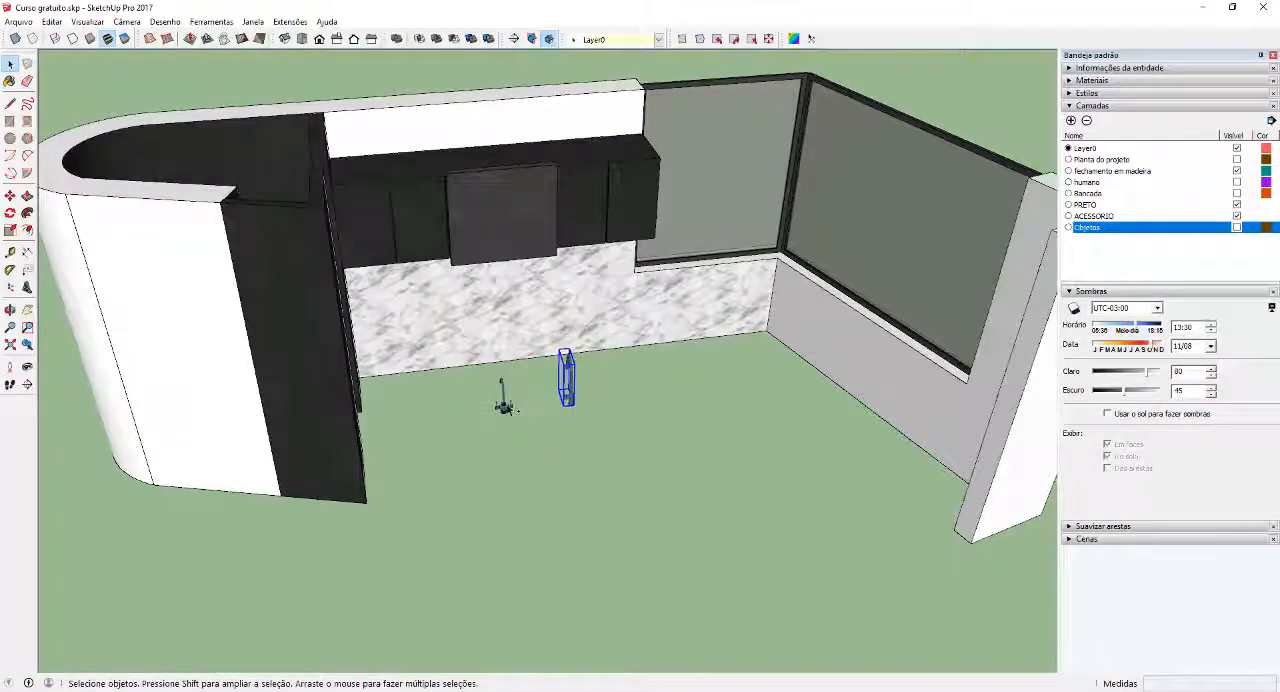
pyautogui.click(620, 39)
pyautogui.click(610, 103)
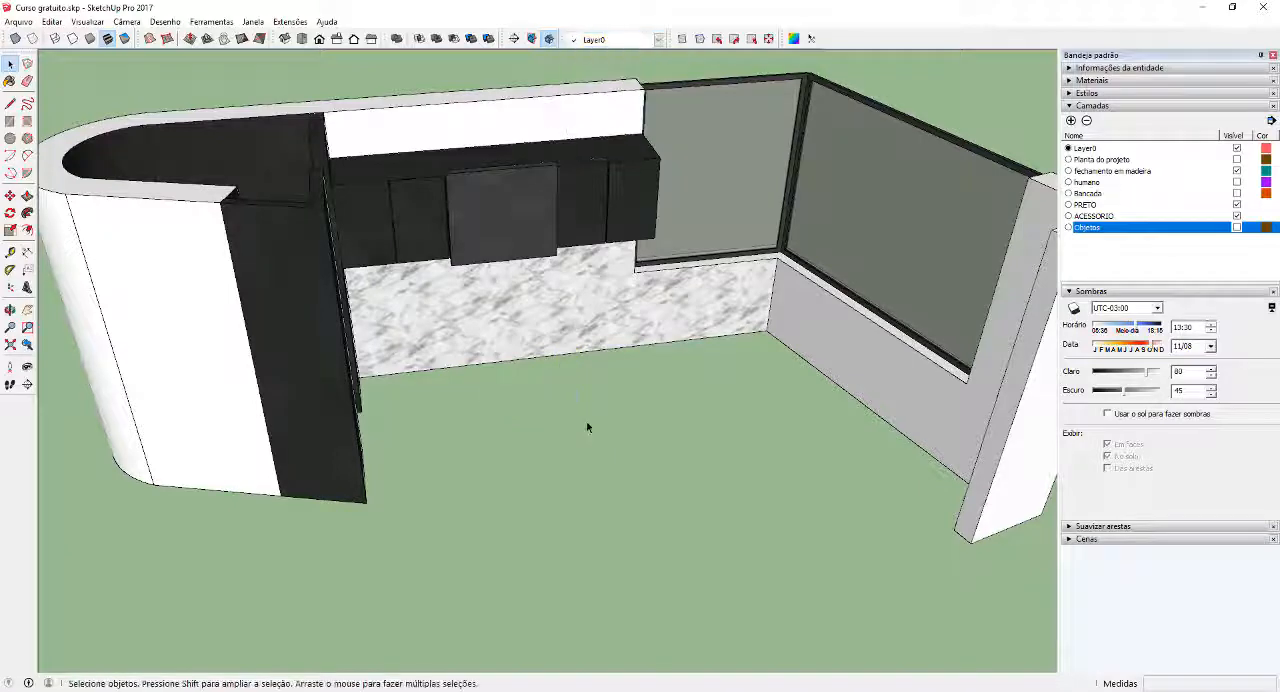
# Draw a floor rectangle about 13 m by 4.4 m beneath the kitchen walls
pyautogui.moveTo(586, 421); pyautogui.dragTo(647, 431, button='middle')
pyautogui.scroll(-8, 647, 431)
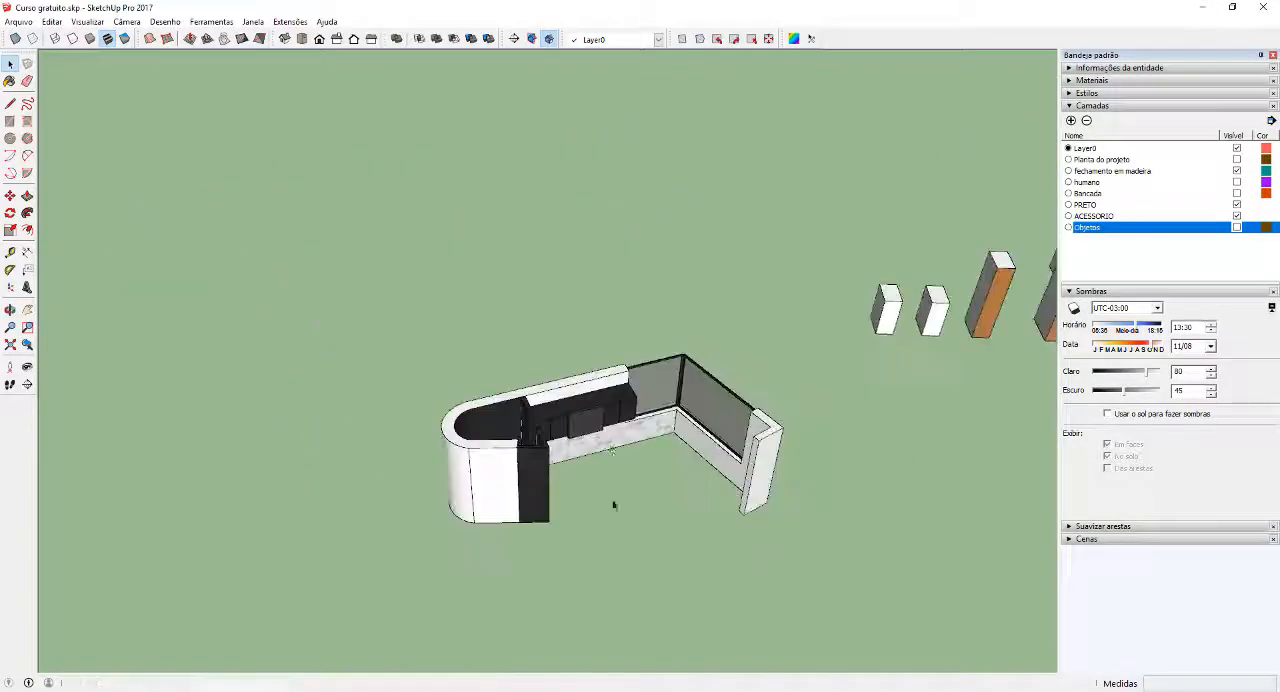
pyautogui.moveTo(673, 388); pyautogui.dragTo(447, 405, button='middle')
pyautogui.press('r')
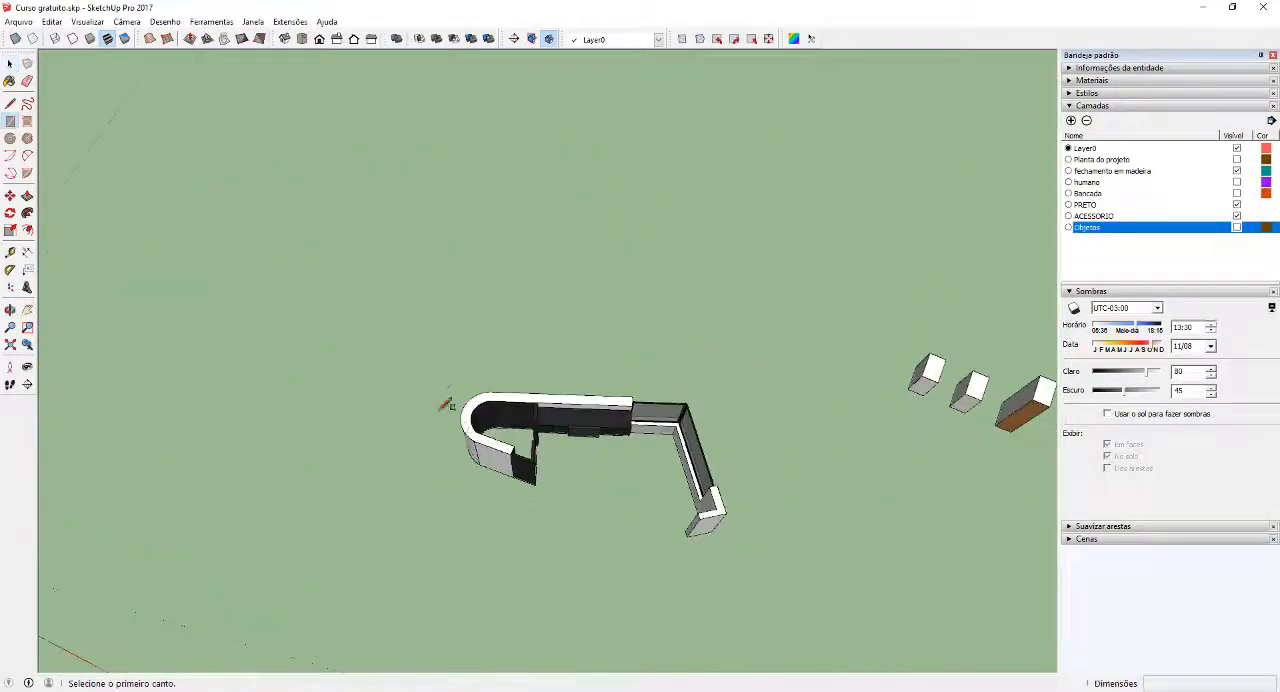
pyautogui.click(433, 367)
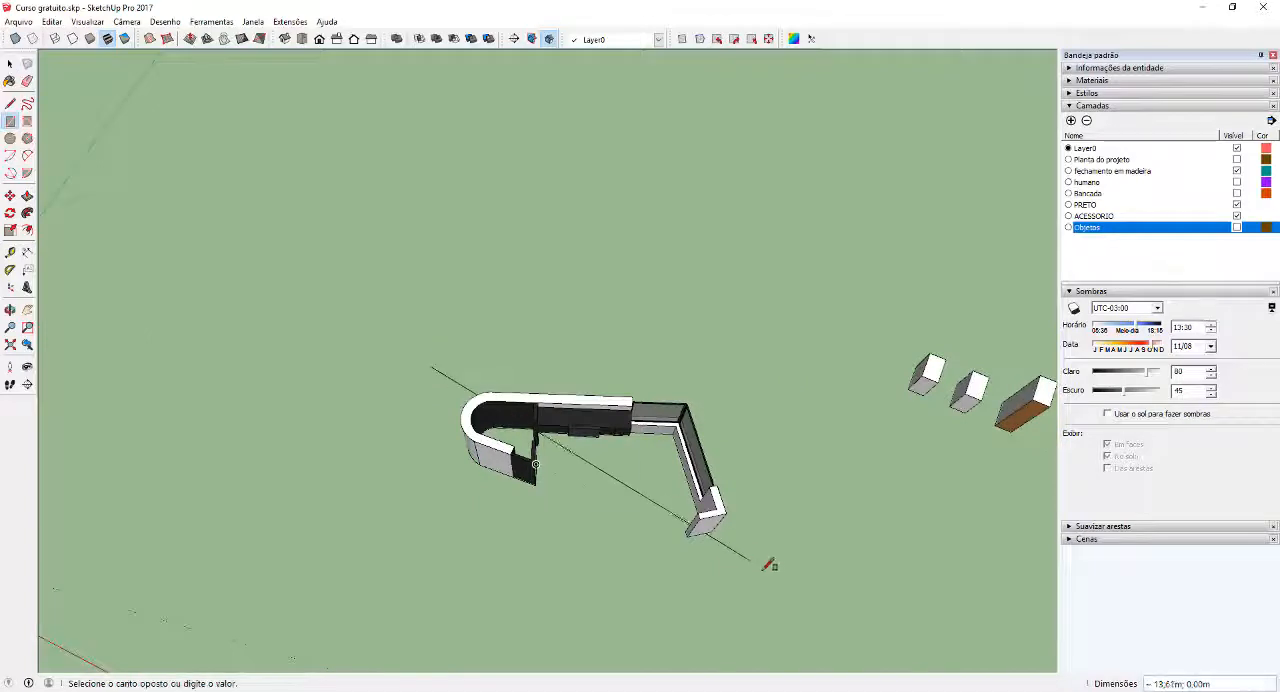
pyautogui.click(716, 628)
pyautogui.press('space')
# Reverse the new floor rectangle's face so its front side points up
pyautogui.click(662, 554)
pyautogui.moveTo(652, 549); pyautogui.dragTo(566, 511, button='middle')
pyautogui.rightClick(562, 513)
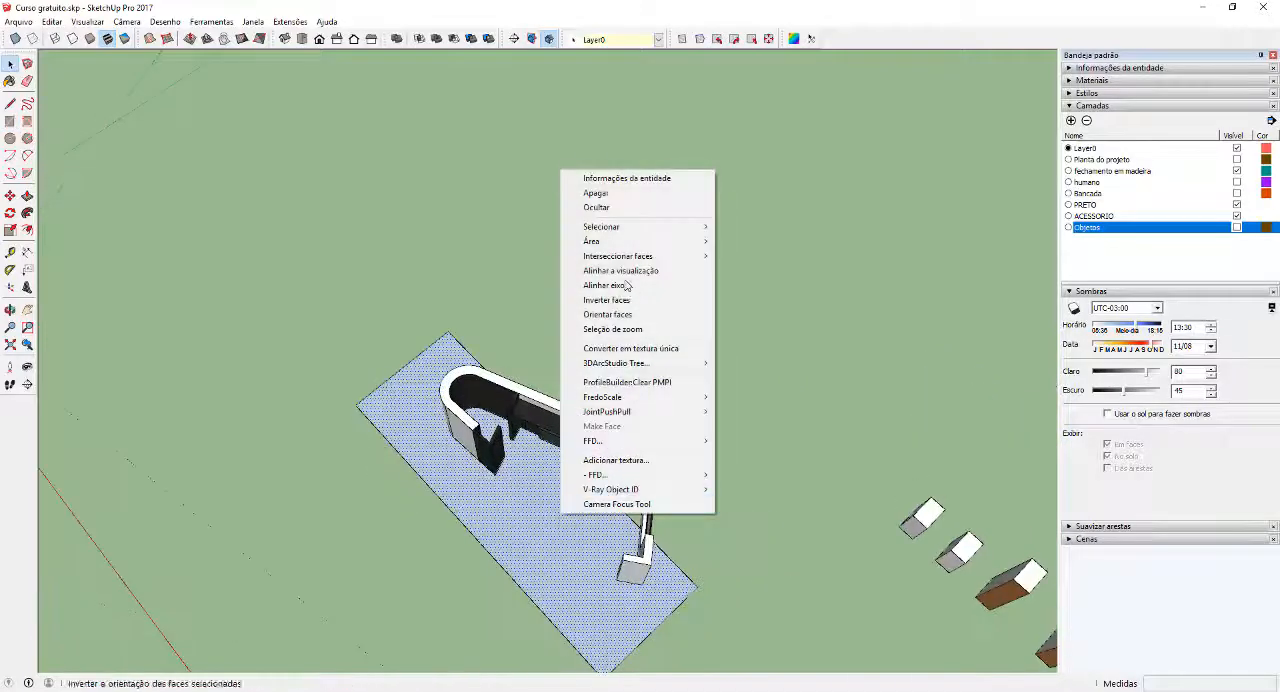
pyautogui.click(616, 301)
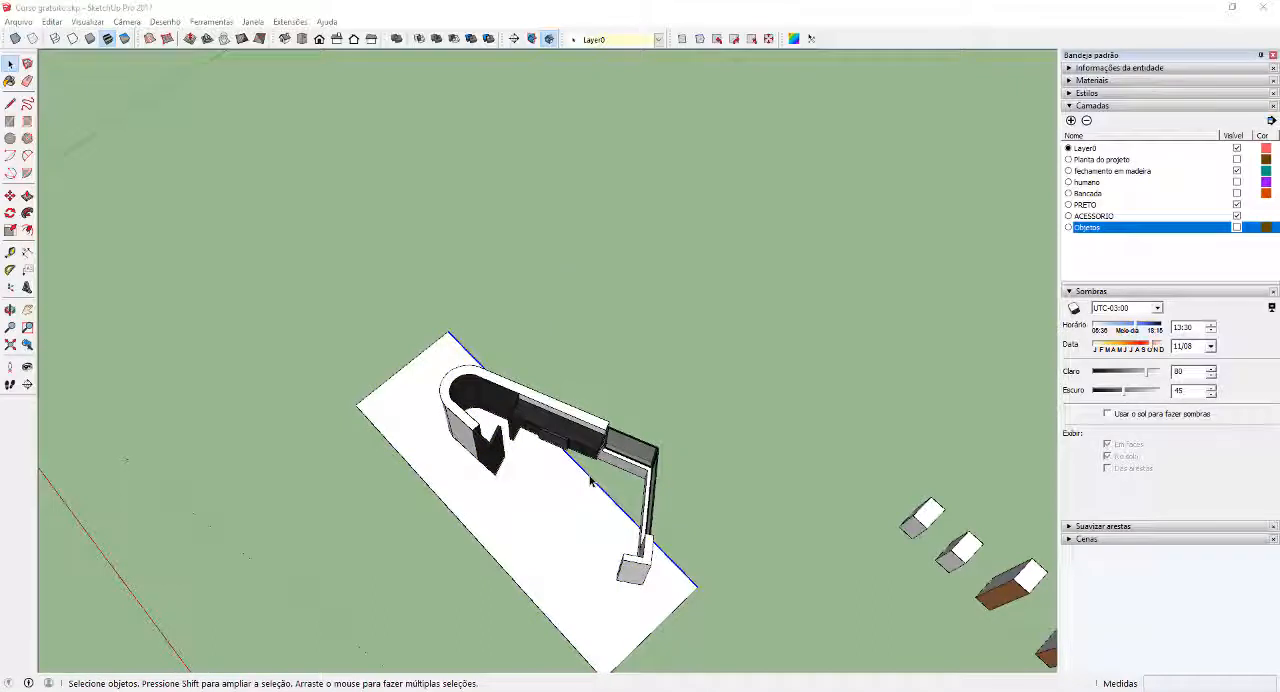
# Move the floor's back edge outward about 2.5 m so the floor extends behind the kitchen walls
pyautogui.click(744, 505)
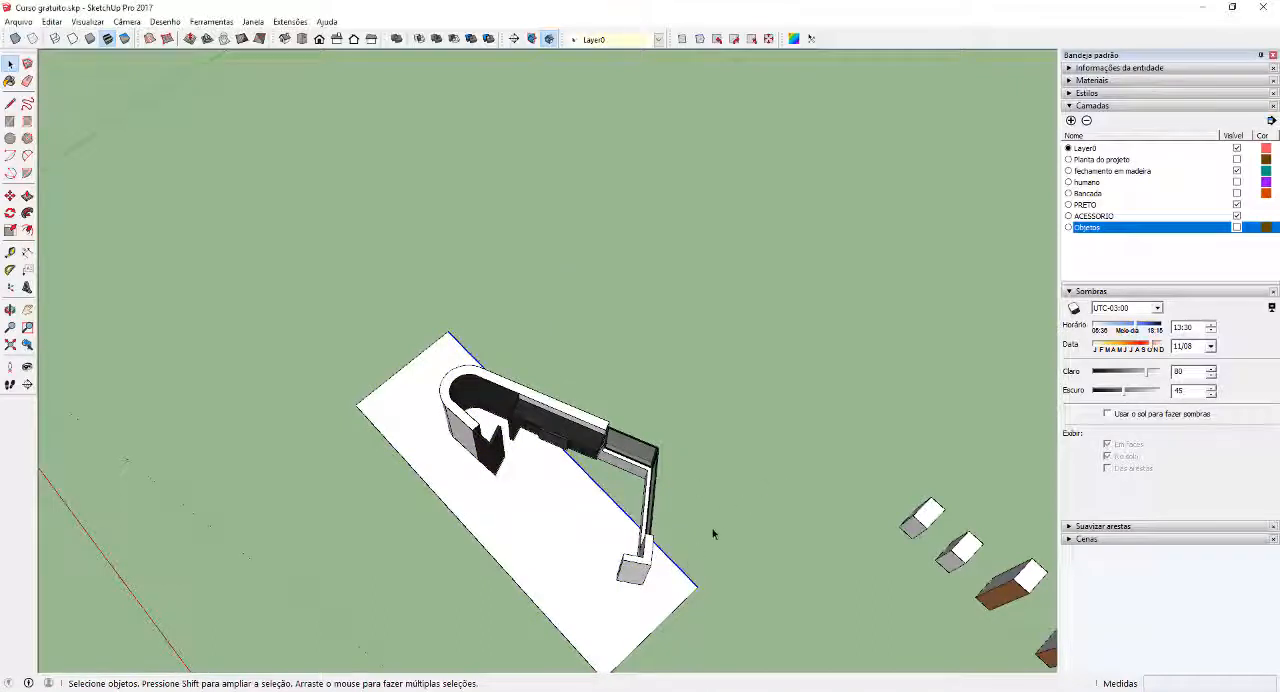
pyautogui.press('m')
pyautogui.click(711, 494)
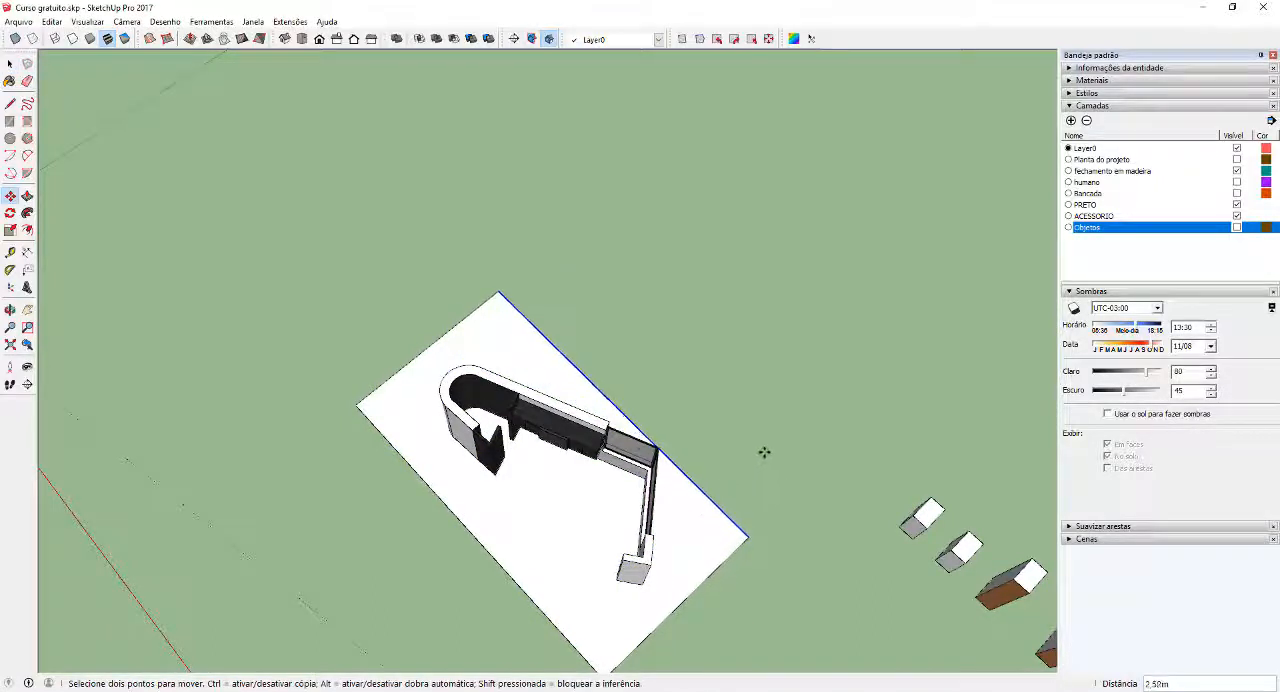
pyautogui.click(763, 451)
pyautogui.press('space')
pyautogui.moveTo(735, 435); pyautogui.dragTo(843, 423, button='middle')
pyautogui.scroll(5, 700, 440)
pyautogui.moveTo(618, 457); pyautogui.dragTo(500, 491, button='middle')
pyautogui.scroll(-6, 500, 491)
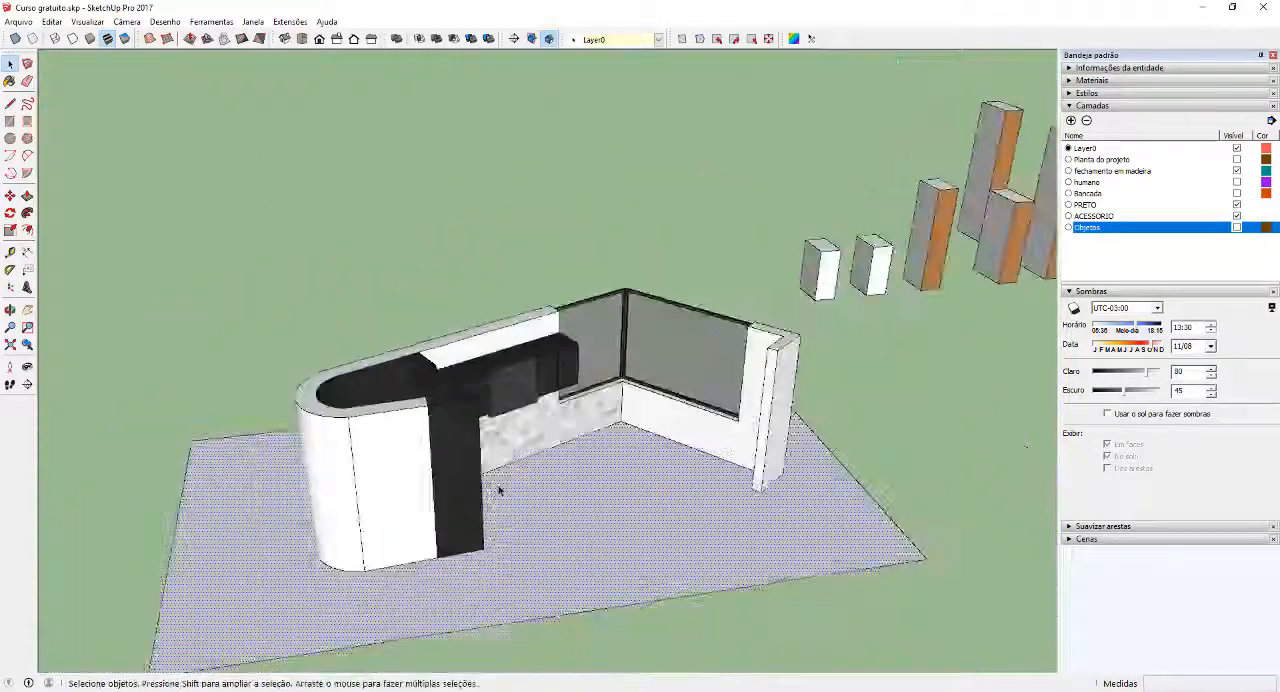
pyautogui.click(857, 488)
pyautogui.scroll(2, 838, 498)
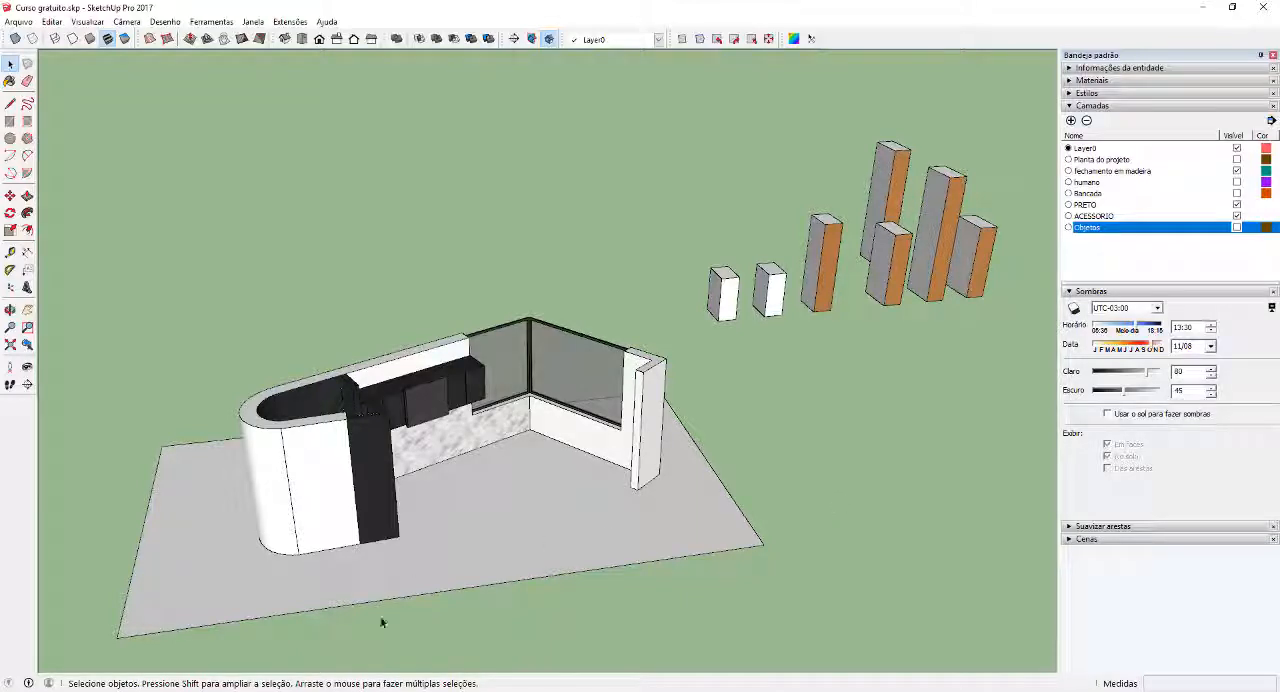
# Switch to the Photos viewer and examine the wooden floor in the kitchen reference photo
pyautogui.click(378, 691)
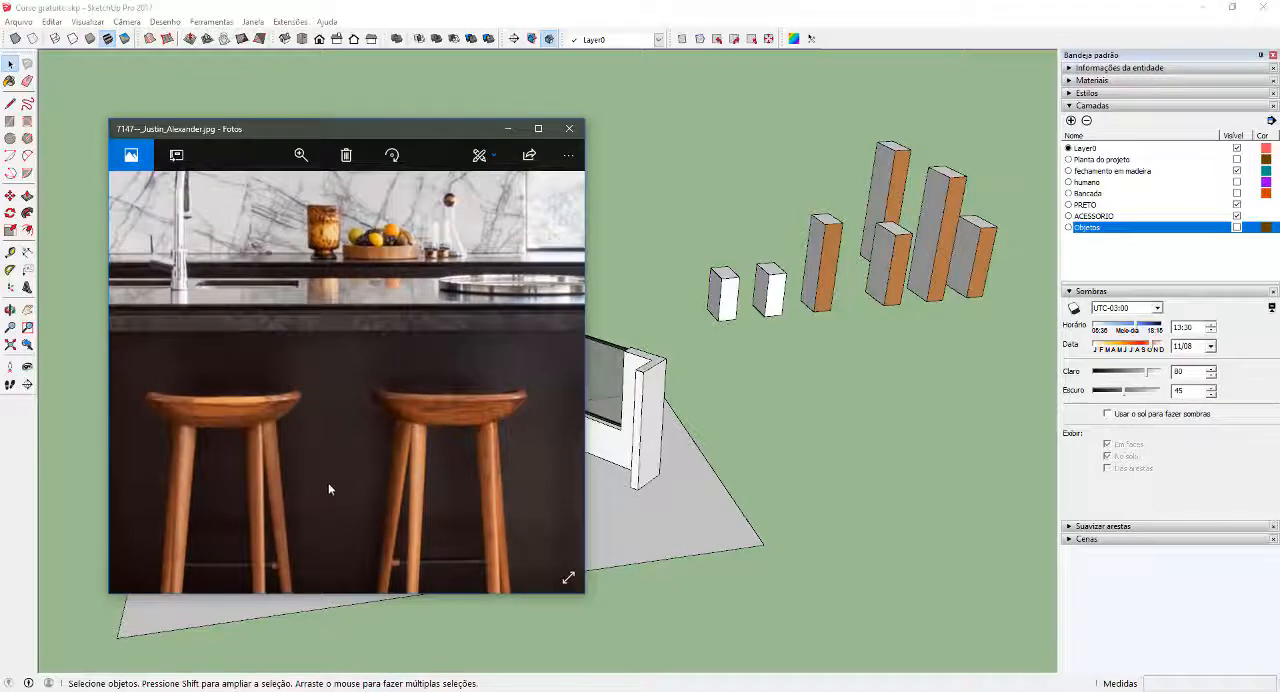
pyautogui.scroll(5, 329, 486)
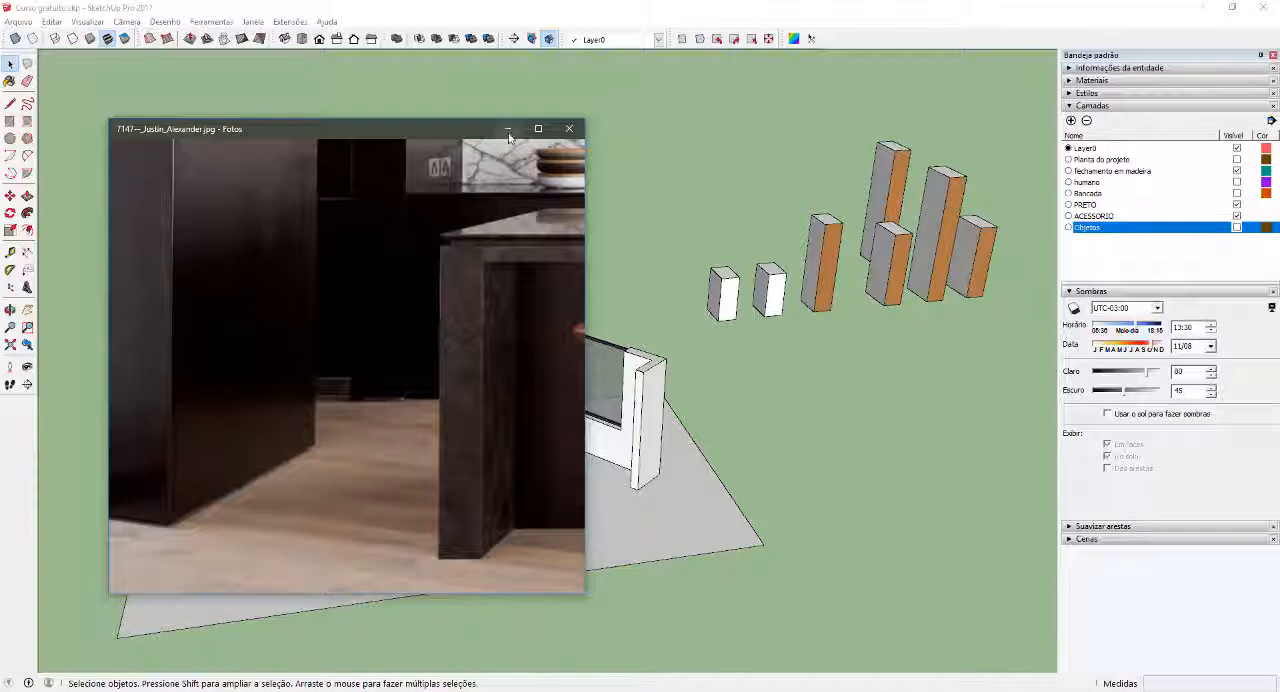
pyautogui.moveTo(520, 310); pyautogui.dragTo(329, 362)
pyautogui.scroll(-5, 331, 366)
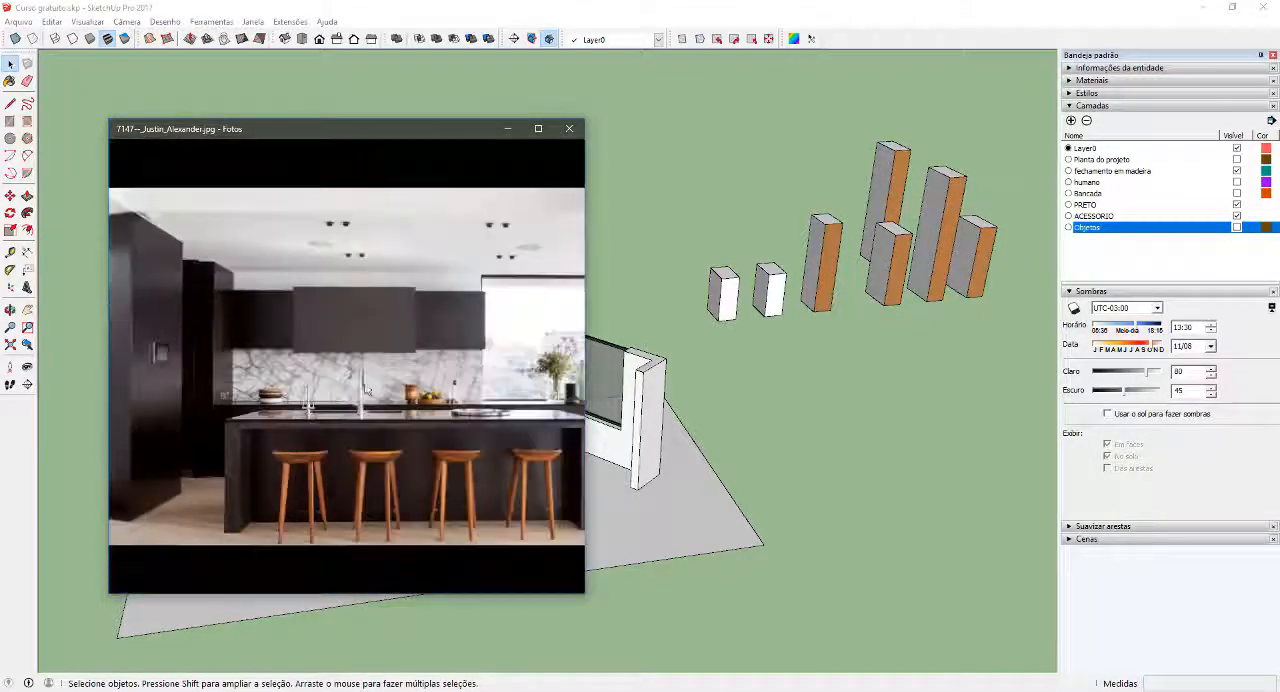
pyautogui.scroll(2, 327, 410)
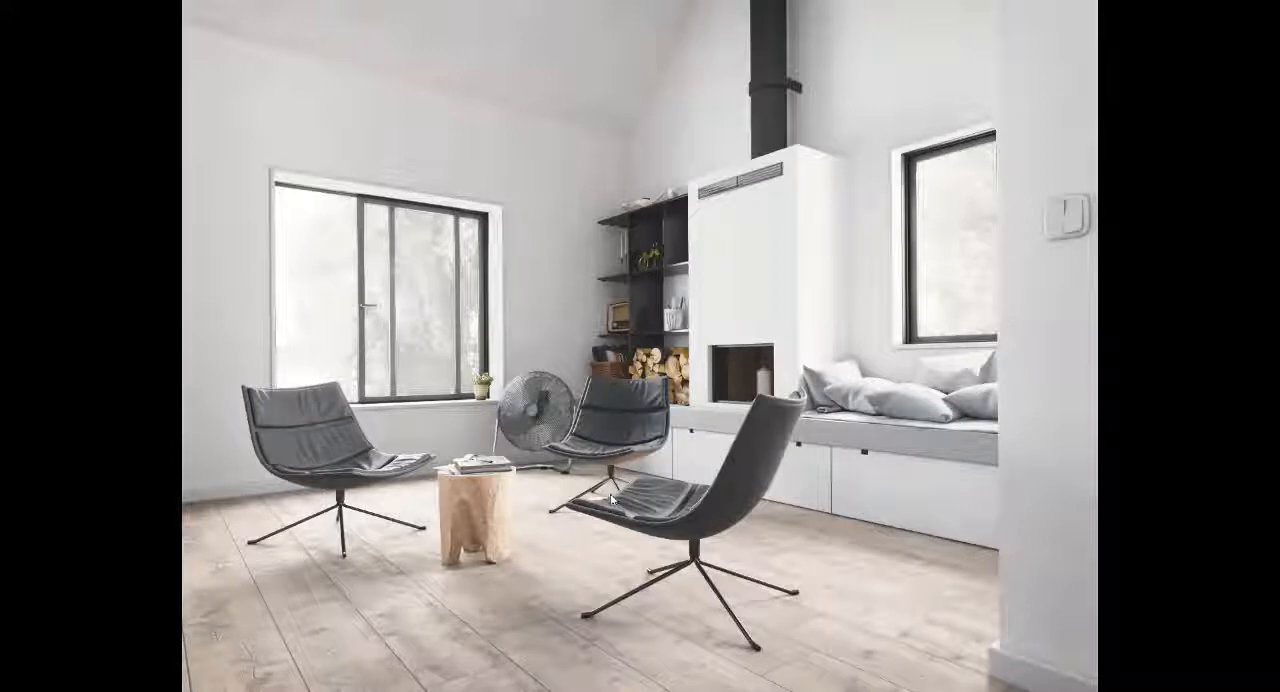
# Examine the light wood plank flooring around the chairs in the living-room reference image
pyautogui.doubleClick(498, 594)
pyautogui.moveTo(434, 578); pyautogui.dragTo(730, 386)
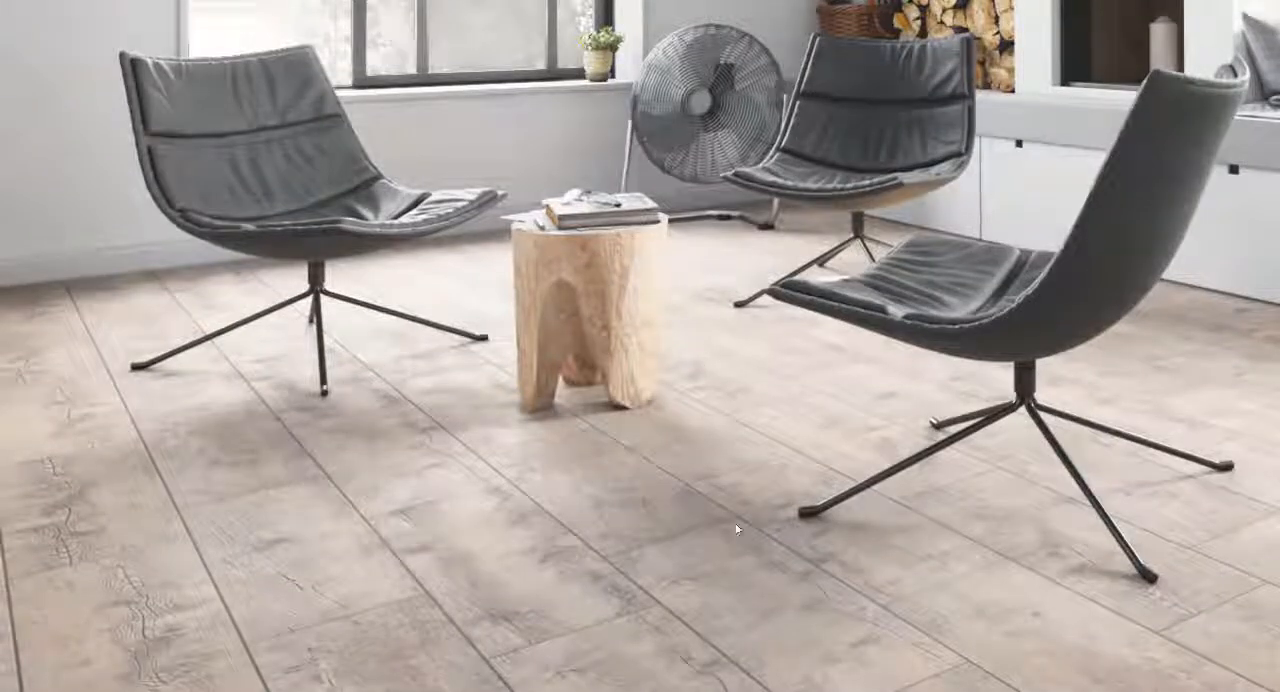
pyautogui.moveTo(737, 526); pyautogui.dragTo(680, 402)
pyautogui.moveTo(1155, 502); pyautogui.dragTo(854, 482)
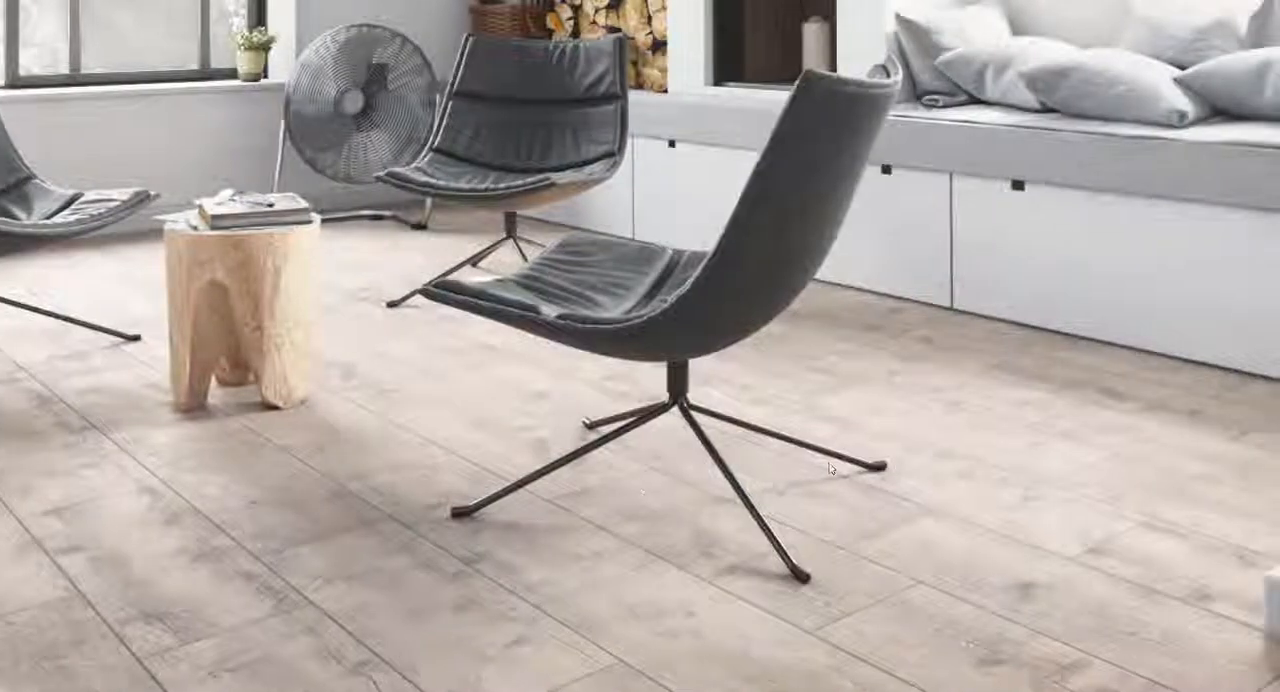
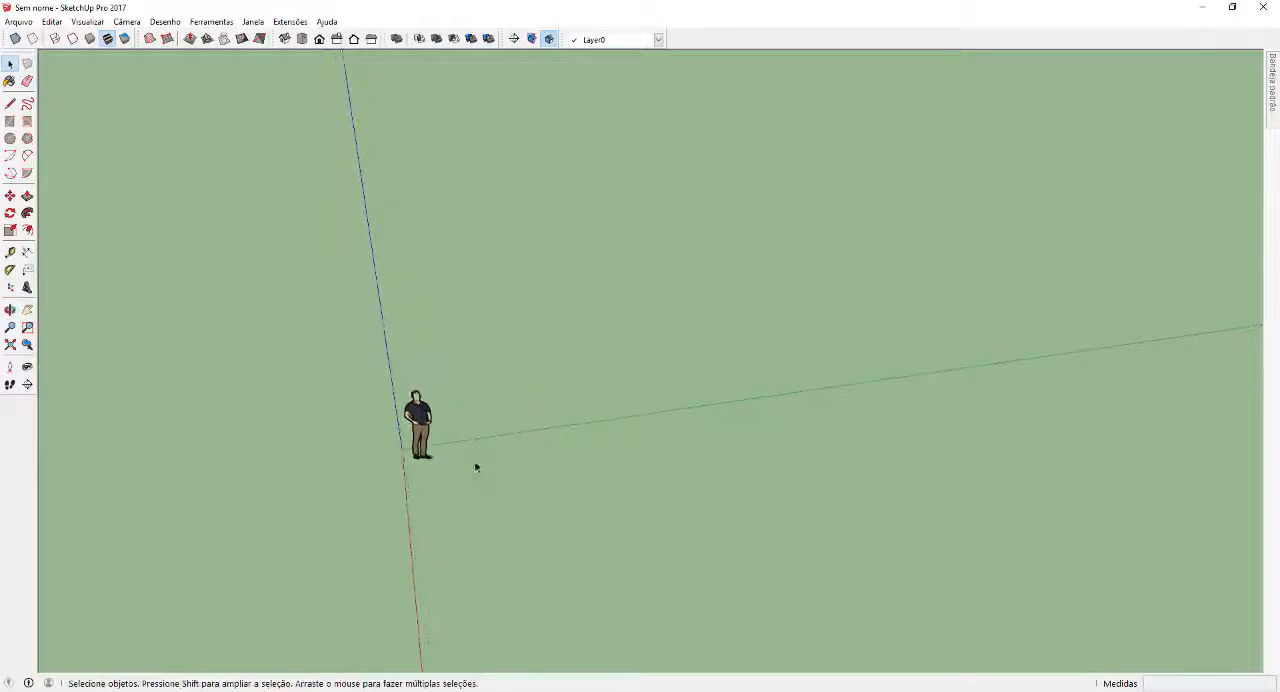
pyautogui.press('r')
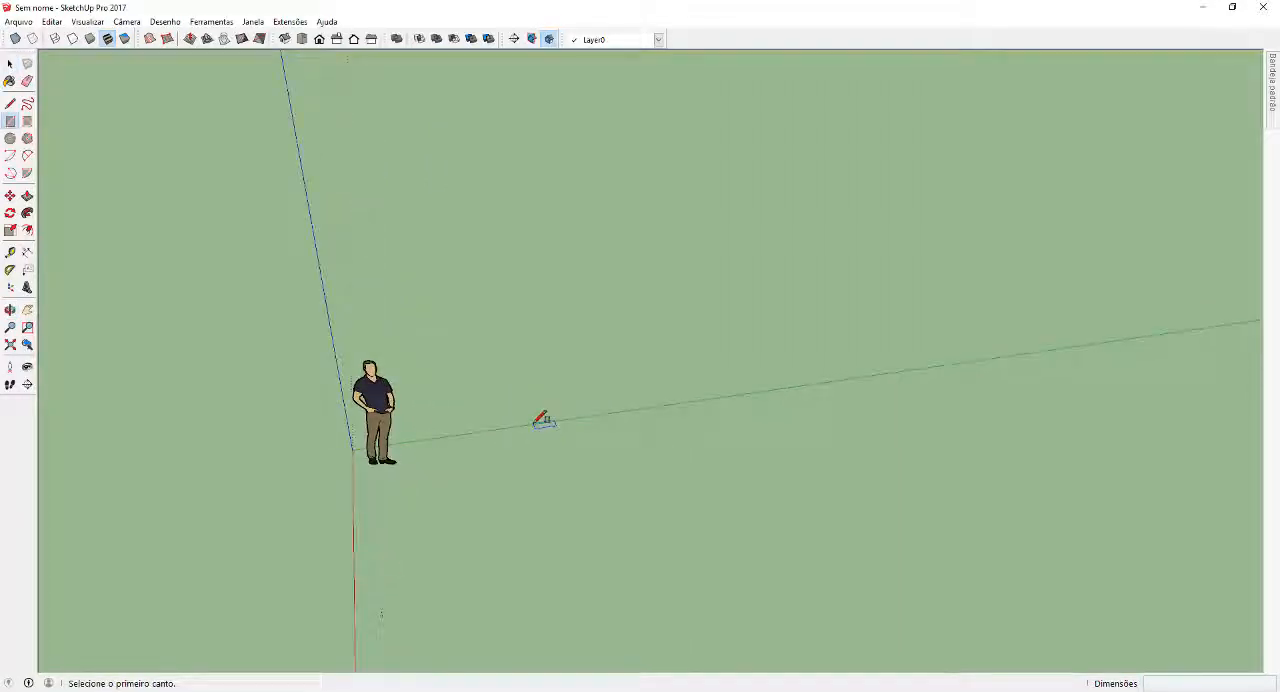
pyautogui.click(536, 423)
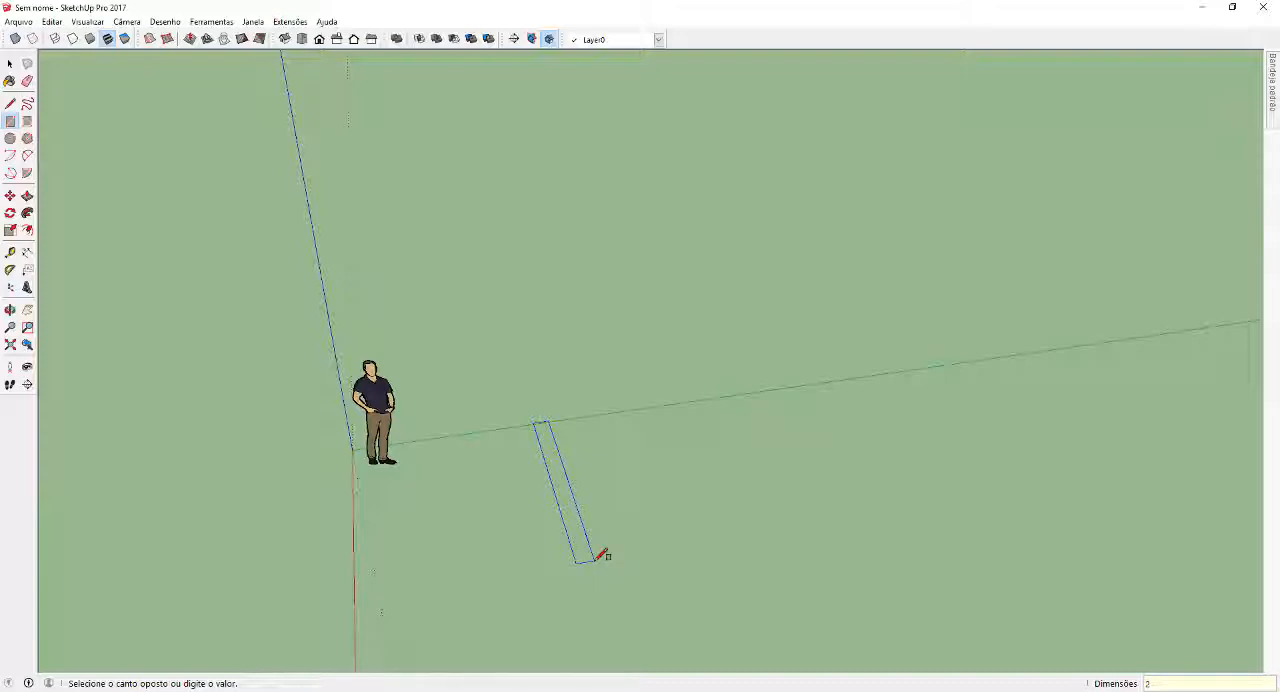
pyautogui.press('space')
pyautogui.moveTo(556, 419); pyautogui.dragTo(565, 428, button='middle')
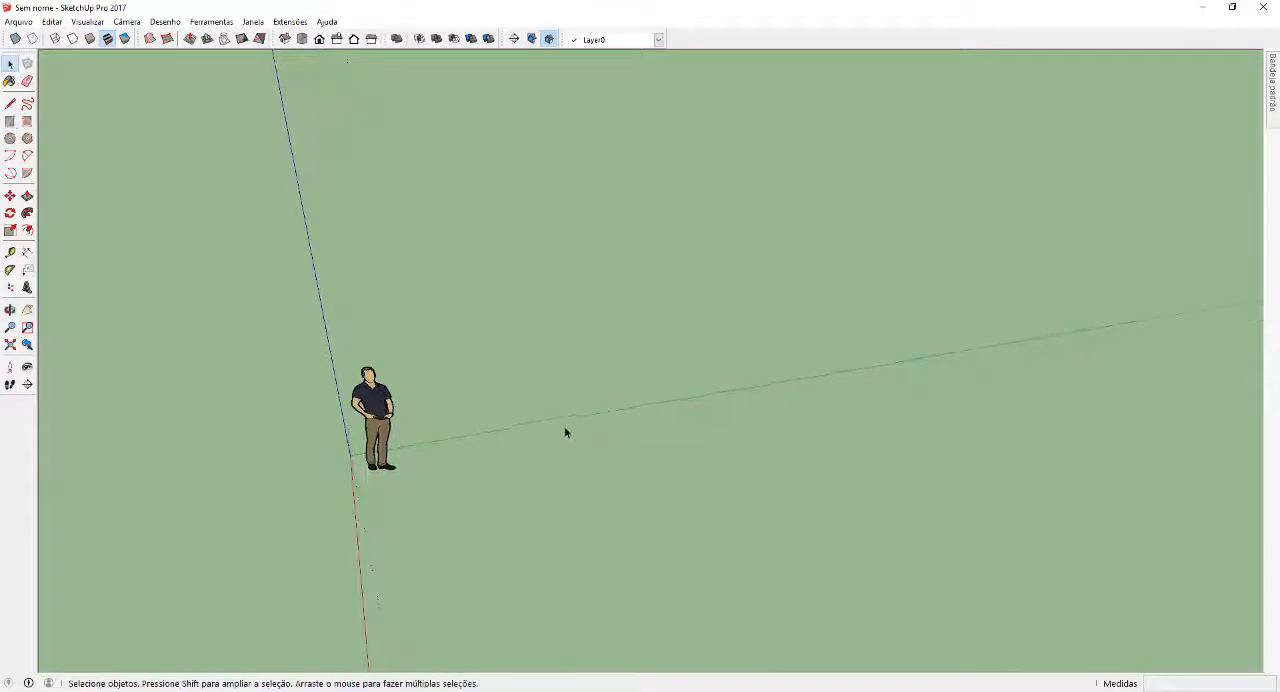
# Draw a 2 m by 0.2 m rectangle on the ground beside the scale figure as a floor plank
pyautogui.press('r')
pyautogui.click(567, 434)
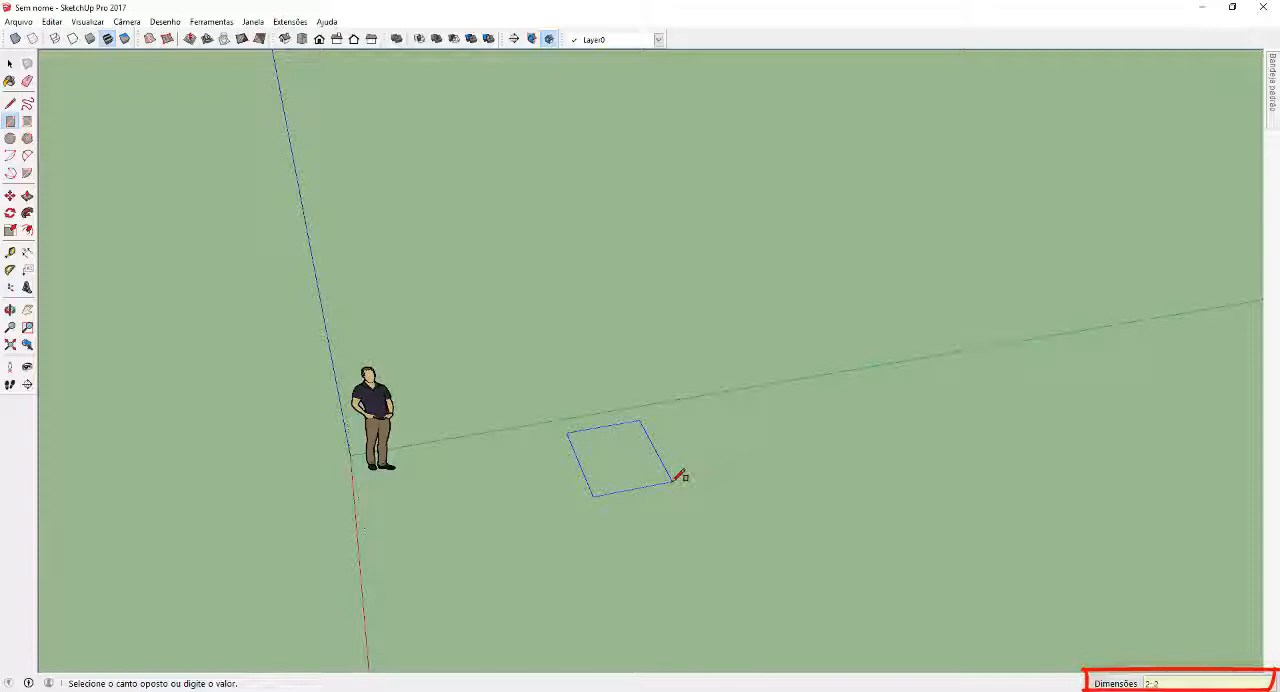
pyautogui.press('Return')
pyautogui.press('space')
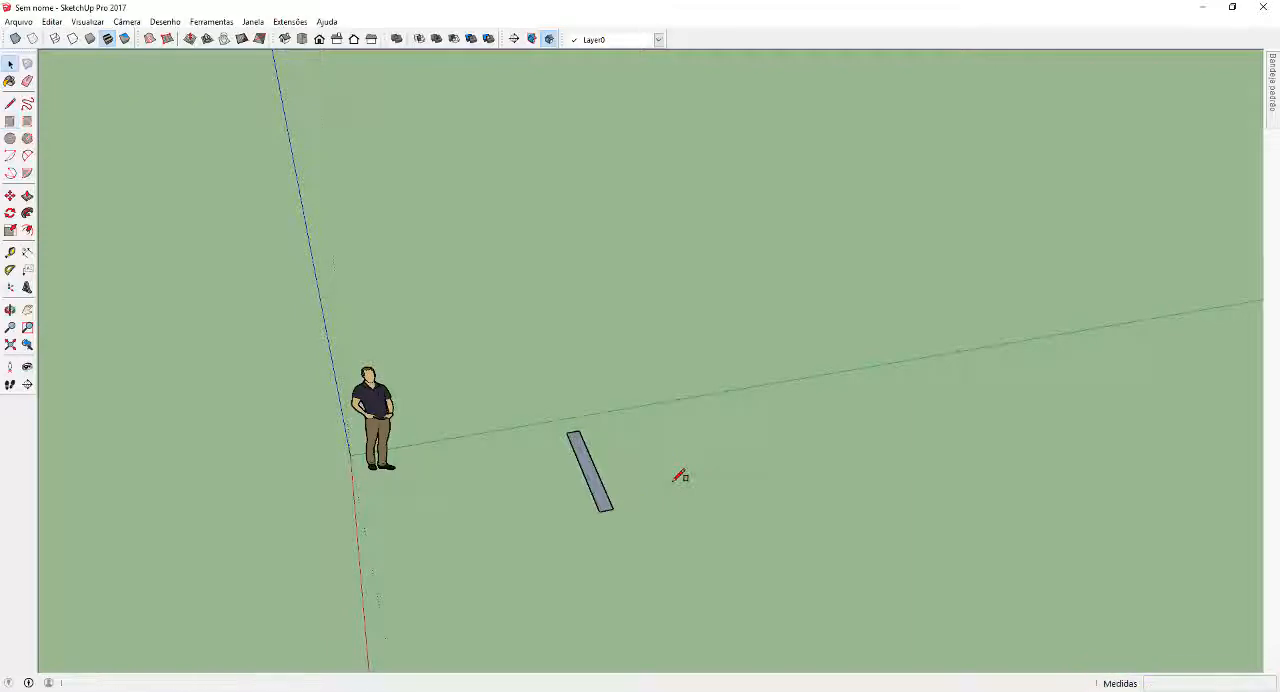
# Reverse the plank's face so its front side points up
pyautogui.scroll(6, 600, 478)
pyautogui.click(607, 481)
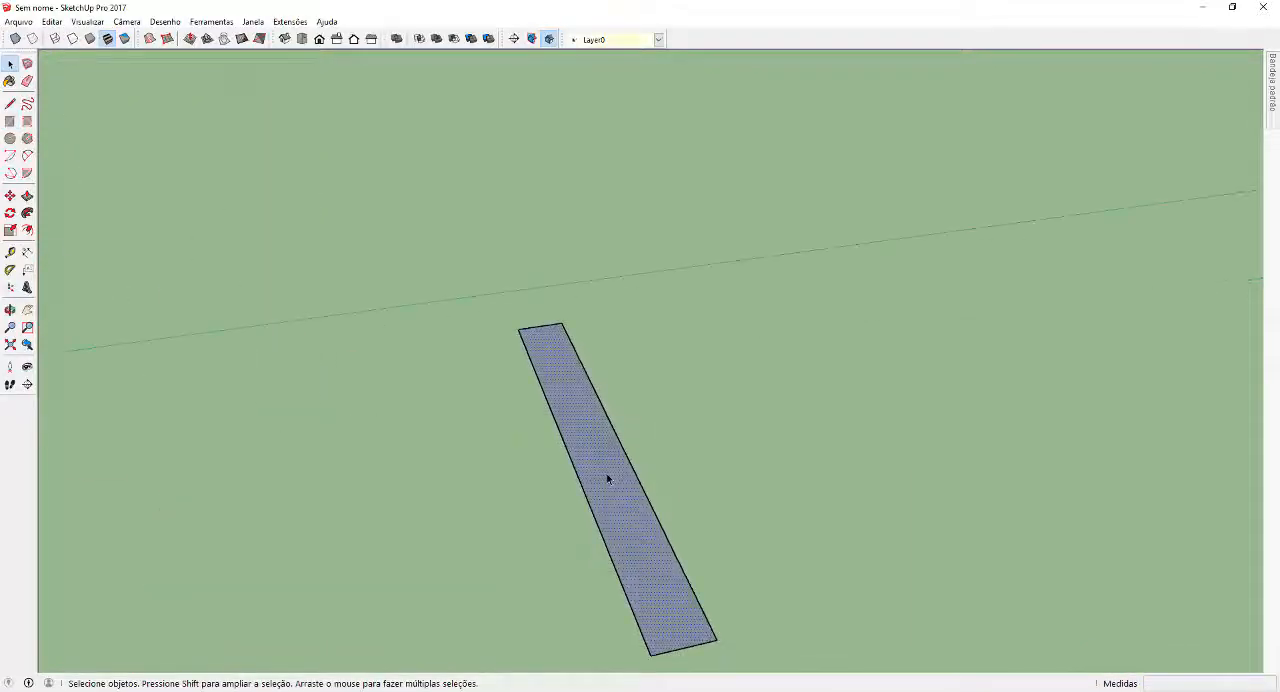
pyautogui.rightClick(608, 477)
pyautogui.click(647, 262)
pyautogui.scroll(-4, 697, 443)
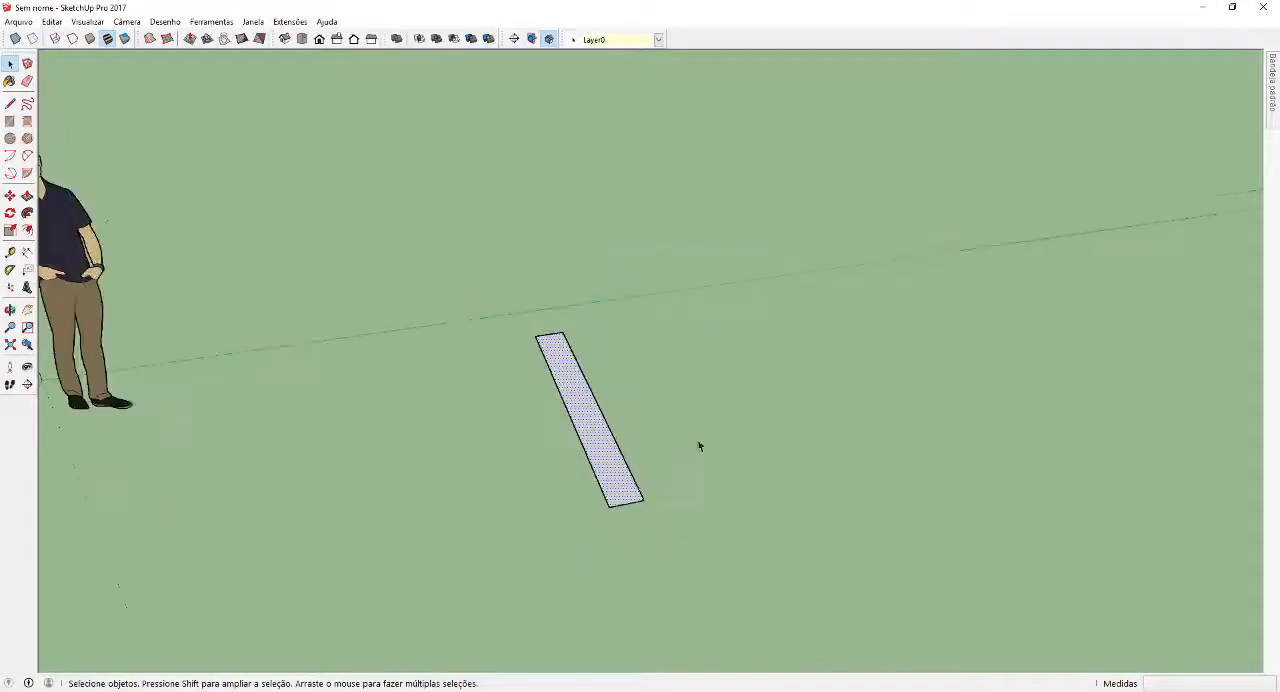
# Import madeira banqueta.jpg as a texture and apply it to the plank's face
pyautogui.moveTo(697, 443); pyautogui.dragTo(520, 374, button='middle')
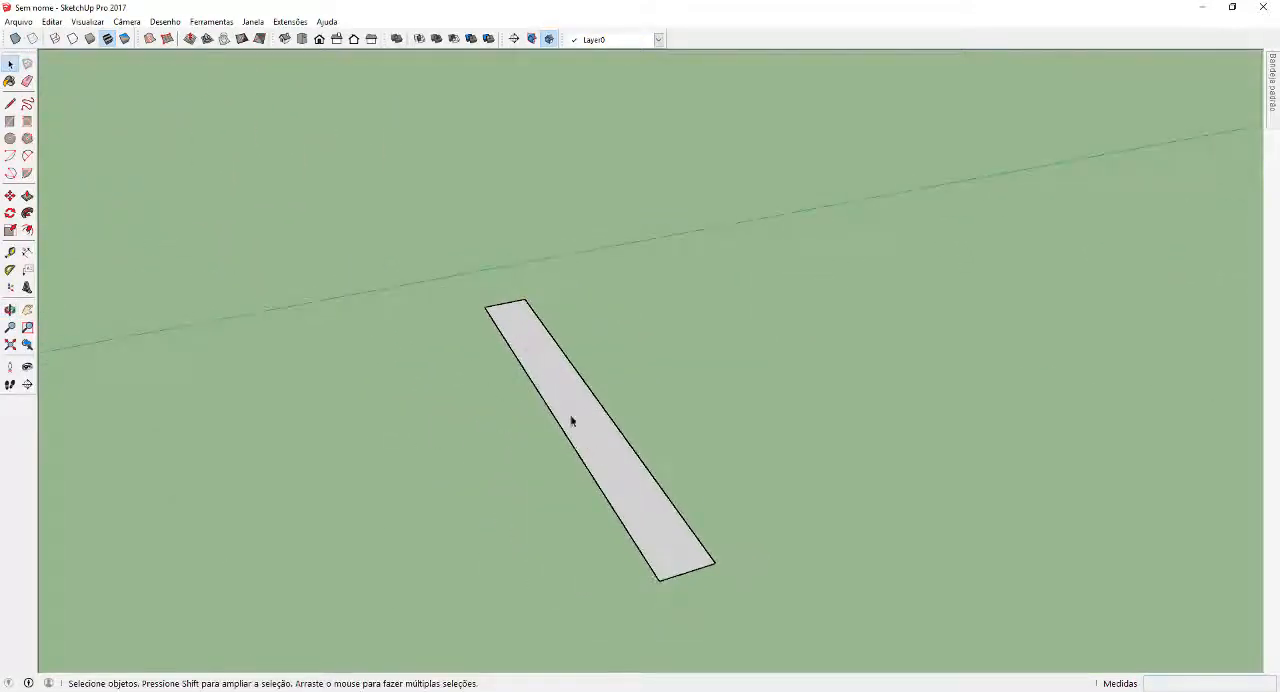
pyautogui.moveTo(571, 421); pyautogui.dragTo(649, 443, button='middle')
pyautogui.click(18, 21)
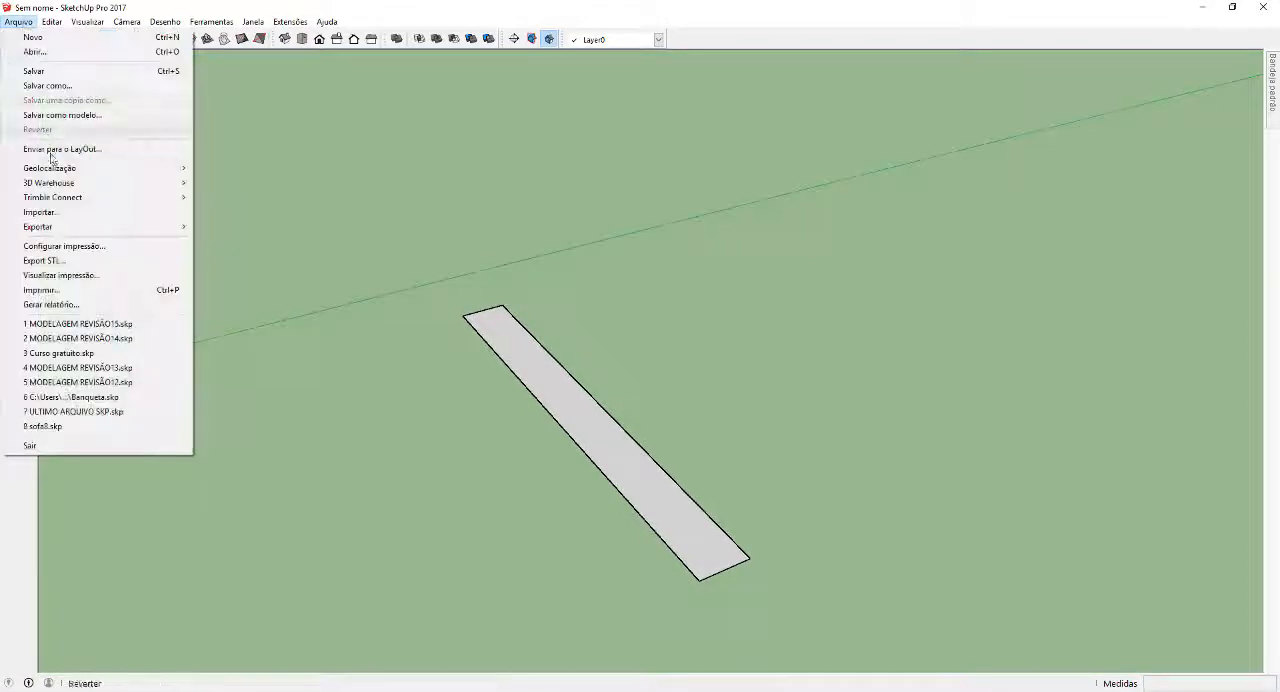
pyautogui.click(55, 214)
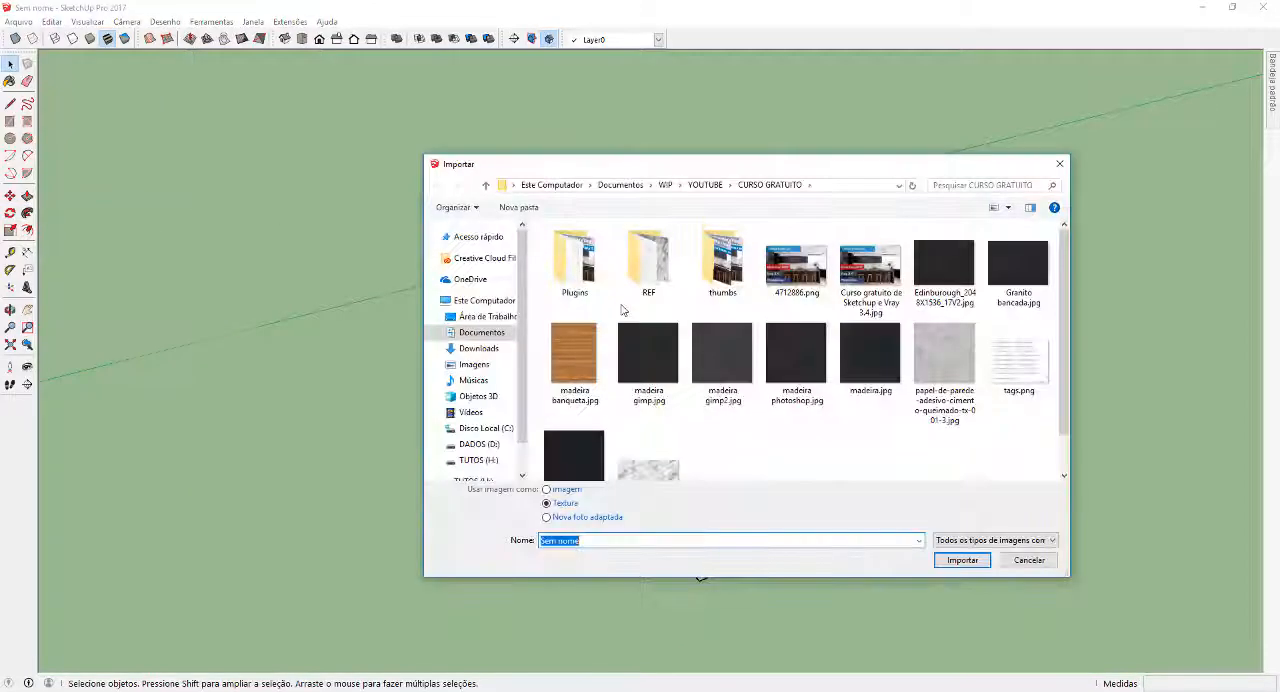
pyautogui.click(572, 358)
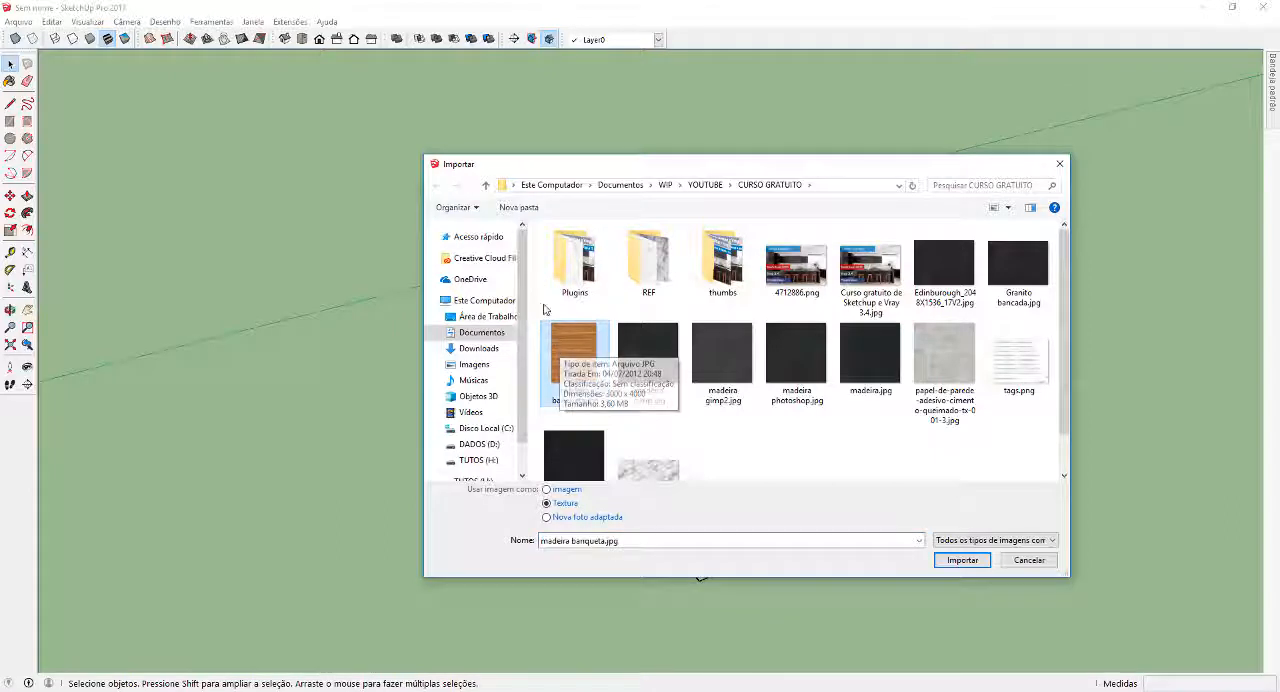
pyautogui.click(962, 561)
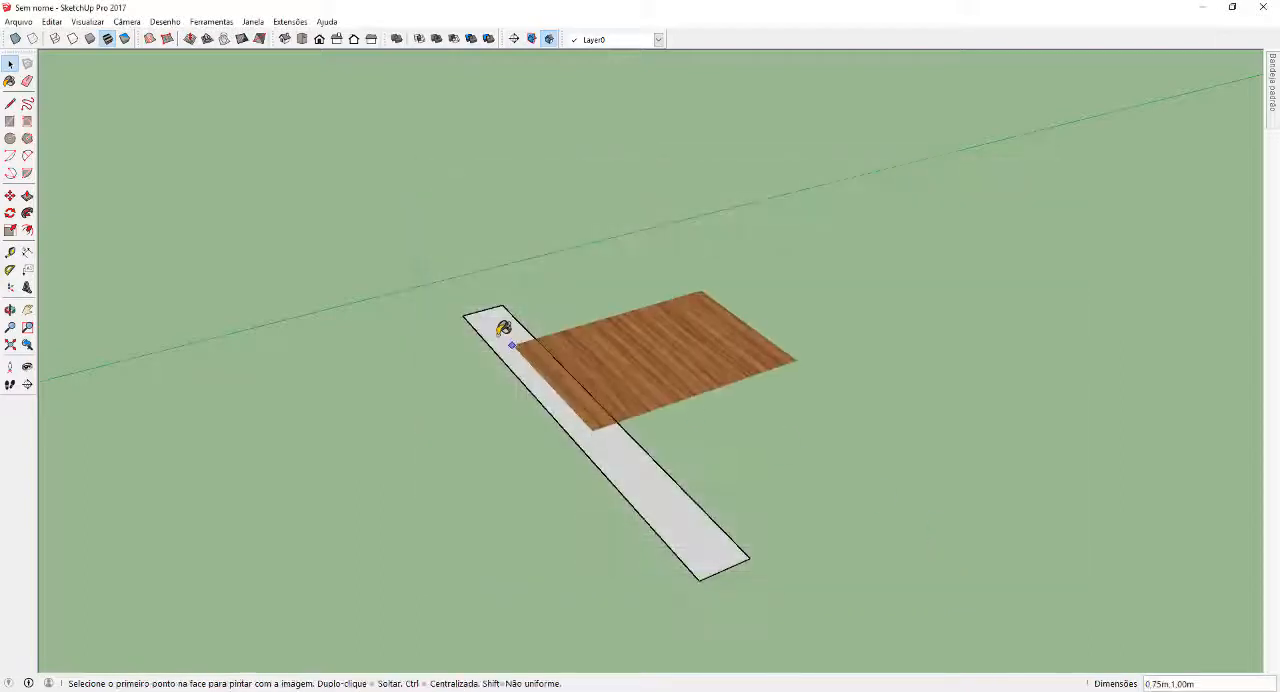
pyautogui.click(497, 325)
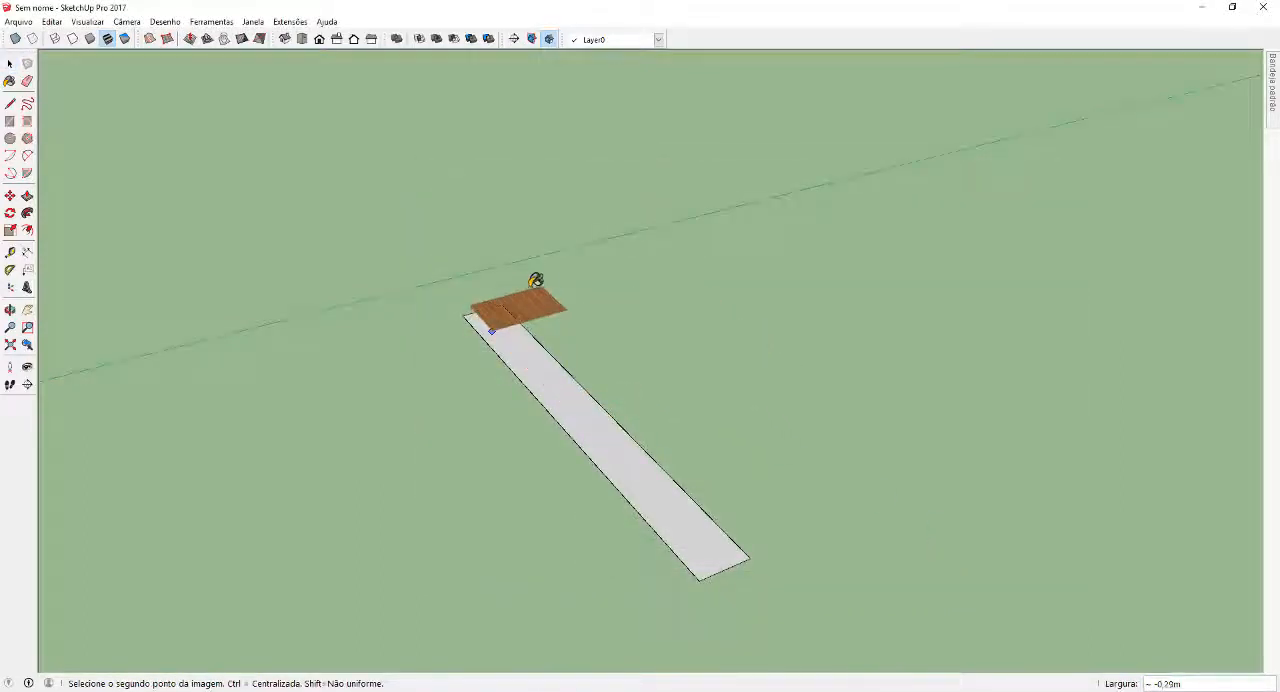
pyautogui.click(539, 276)
pyautogui.press('space')
# Adjust the plank's texture position, enlarging the wood grain along the plank's length
pyautogui.scroll(2, 610, 438)
pyautogui.moveTo(610, 438); pyautogui.dragTo(429, 429, button='middle')
pyautogui.scroll(-2, 434, 429)
pyautogui.rightClick(434, 426)
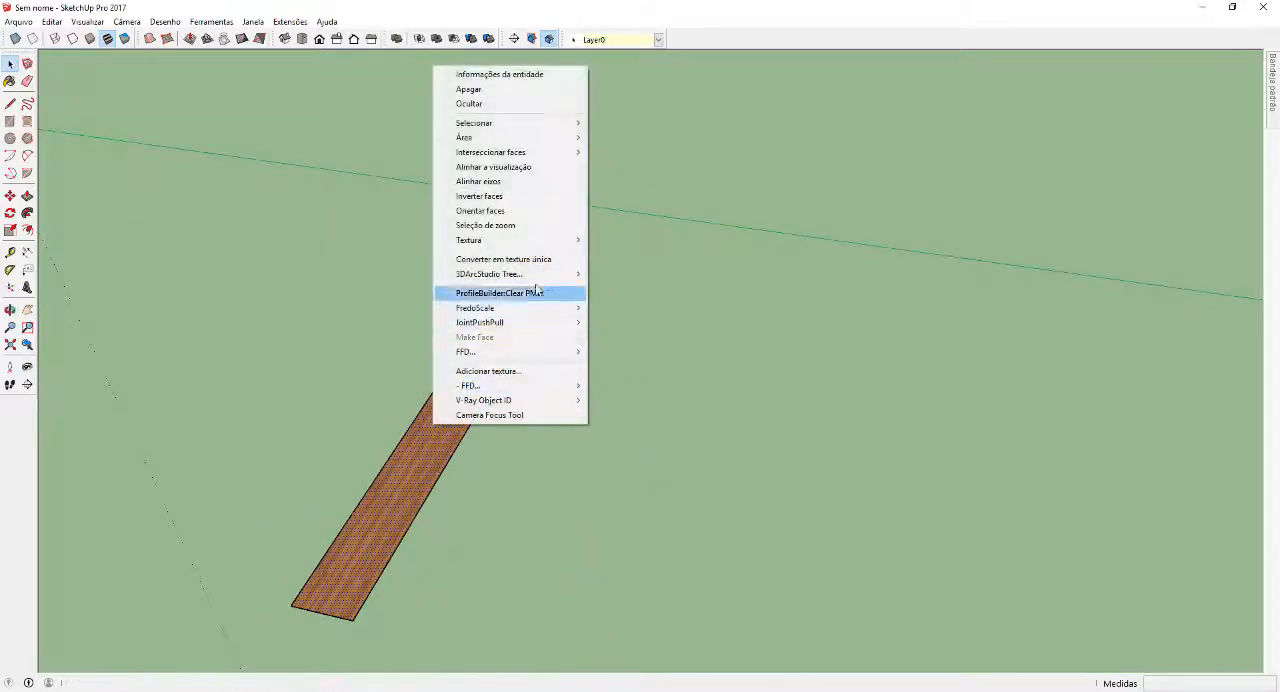
pyautogui.moveTo(545, 250)
pyautogui.click(632, 241)
pyautogui.scroll(-2, 611, 289)
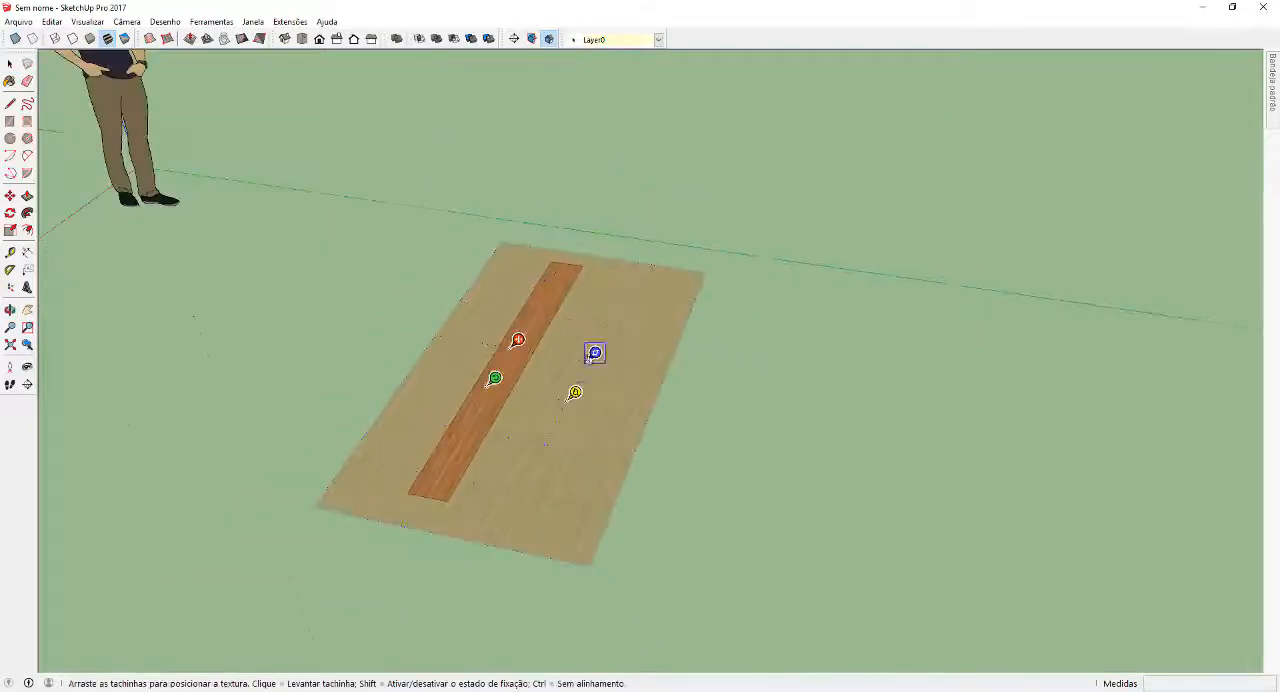
pyautogui.moveTo(507, 386); pyautogui.dragTo(412, 515)
pyautogui.press('Return')
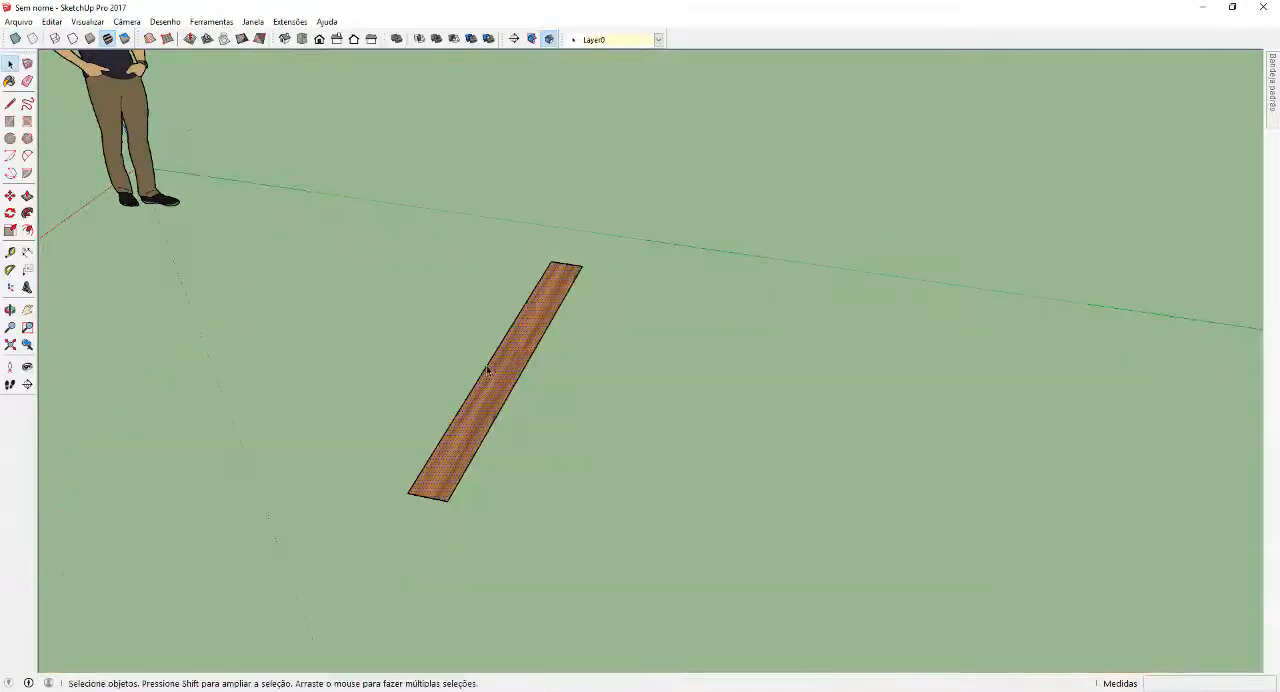
# Reposition the plank's wood texture again, stretching it further toward the plank's far end
pyautogui.scroll(5, 488, 372)
pyautogui.moveTo(491, 388); pyautogui.dragTo(685, 315, button='middle')
pyautogui.scroll(1, 680, 317)
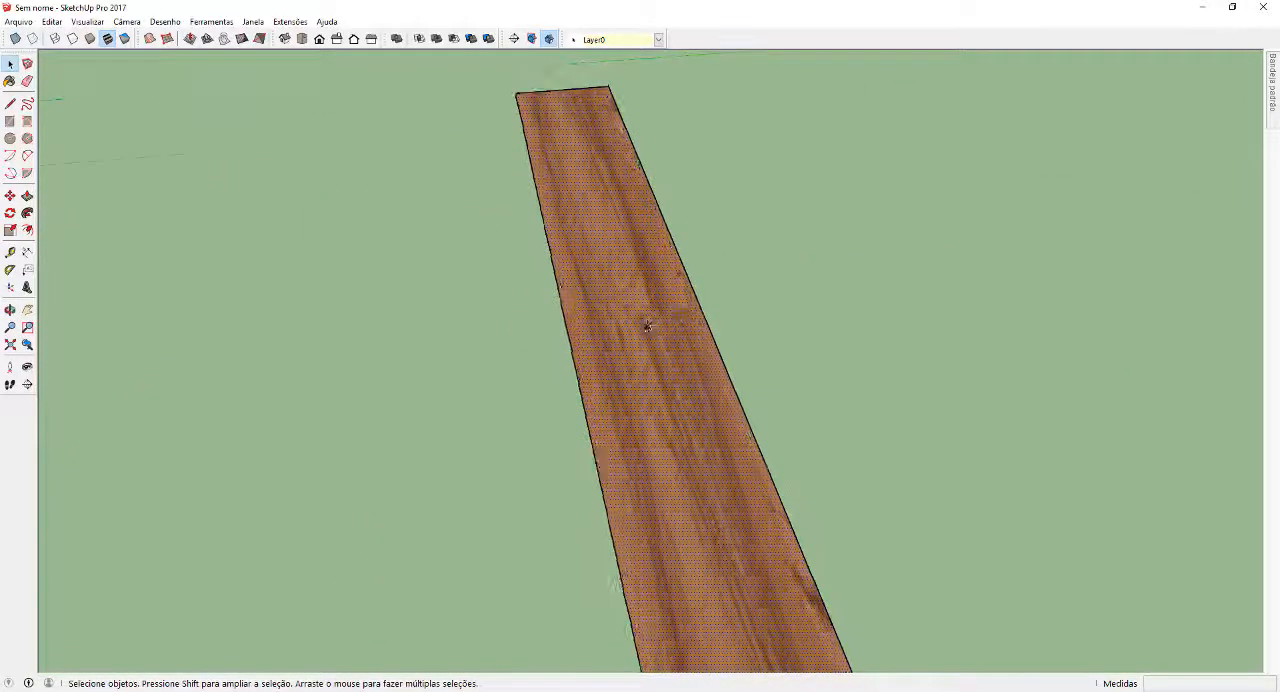
pyautogui.scroll(-3, 645, 326)
pyautogui.moveTo(685, 401)
pyautogui.mouseDown(button='middle')
pyautogui.moveTo(758, 395)
pyautogui.moveTo(857, 434)
pyautogui.moveTo(667, 407)
pyautogui.mouseUp(button='middle')
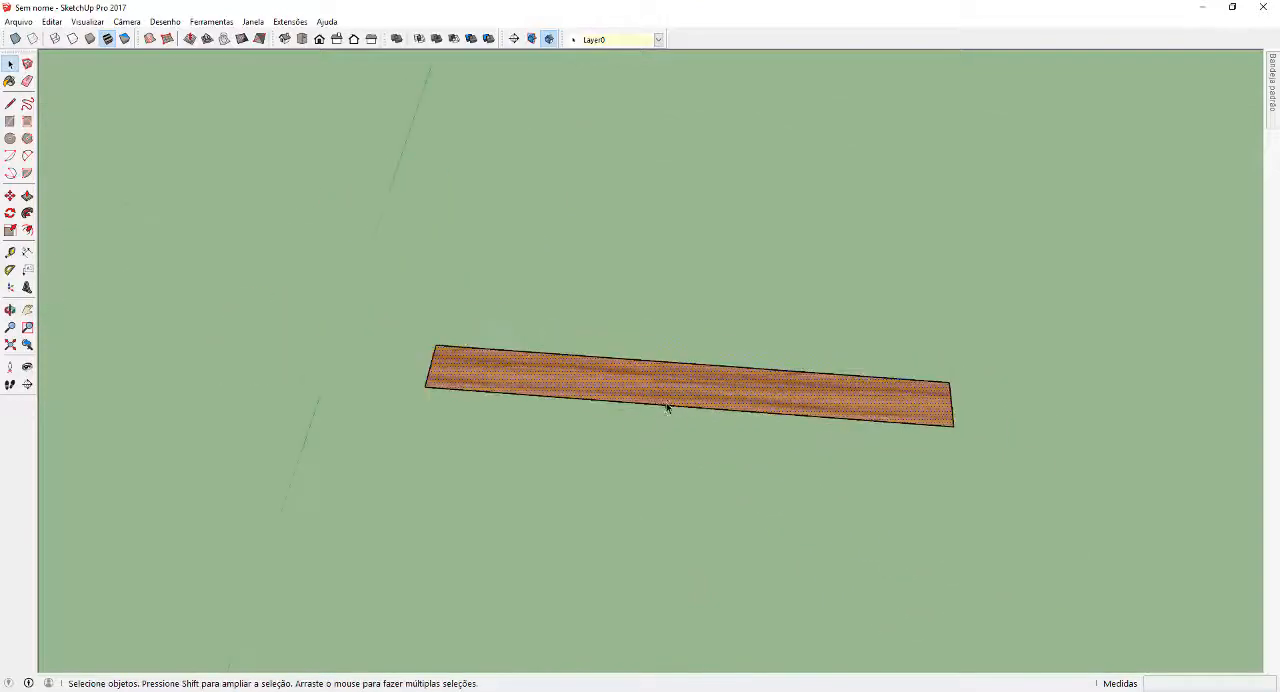
pyautogui.rightClick(648, 383)
pyautogui.moveTo(766, 193)
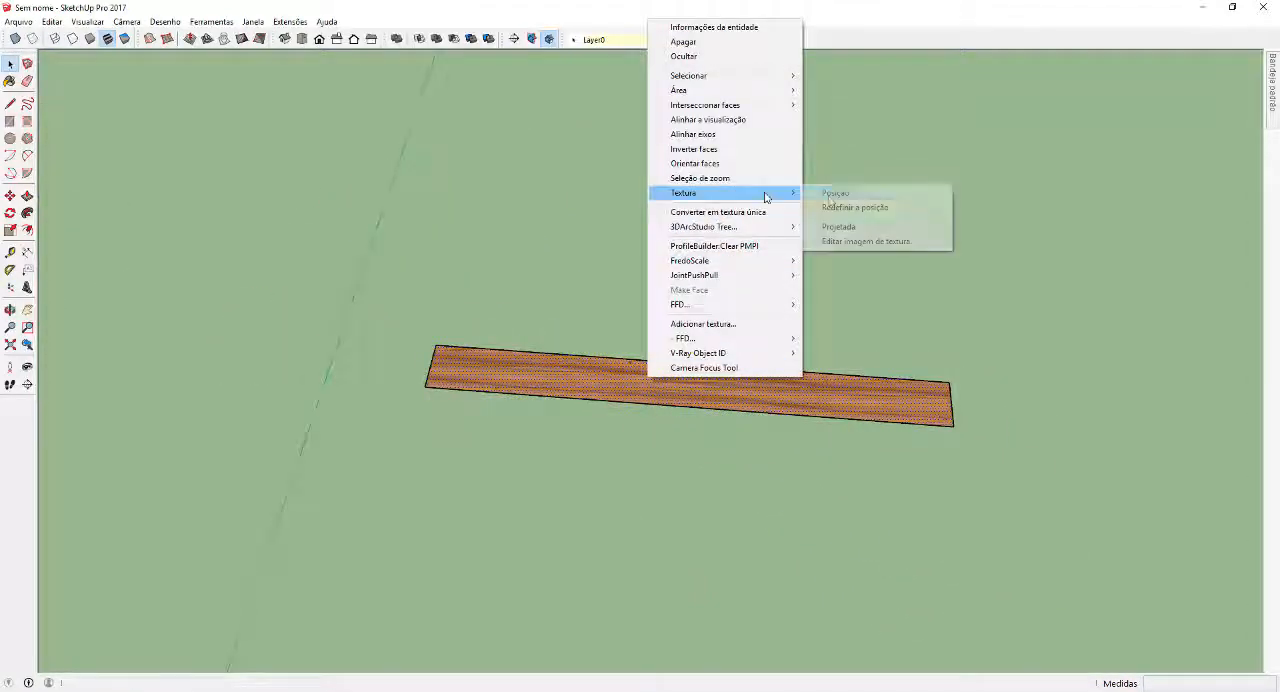
pyautogui.click(832, 193)
pyautogui.moveTo(1005, 408); pyautogui.dragTo(1170, 421)
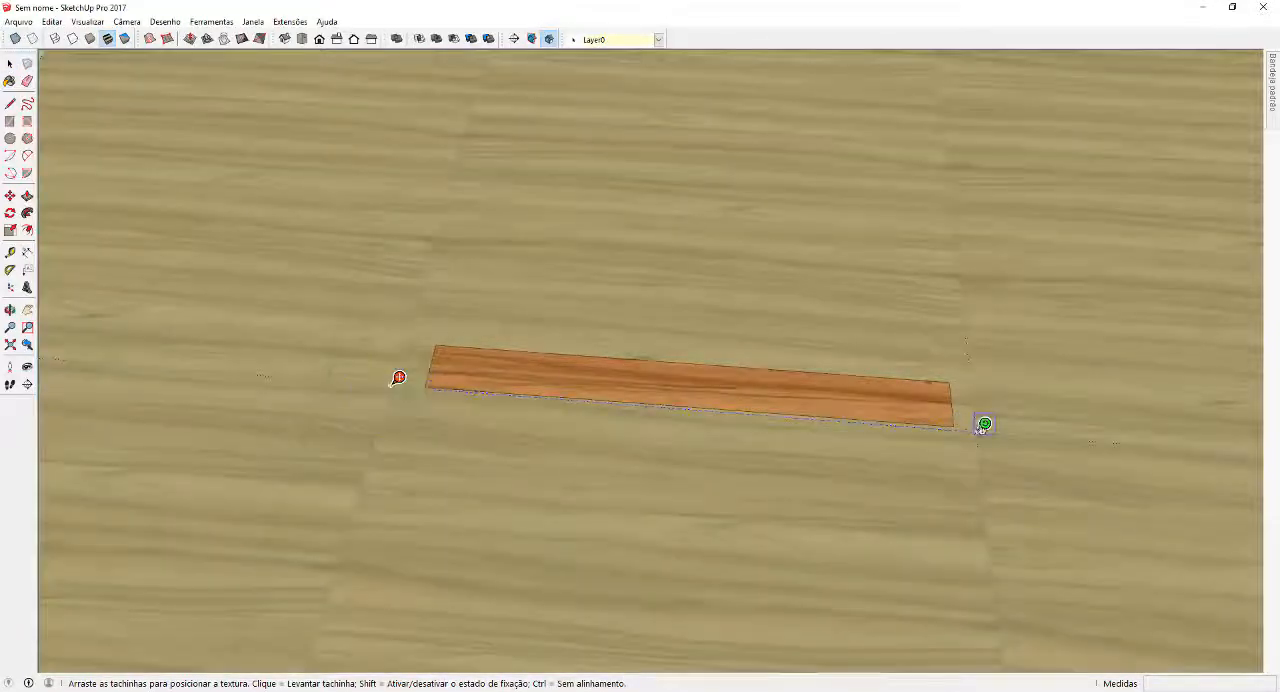
pyautogui.press('Return')
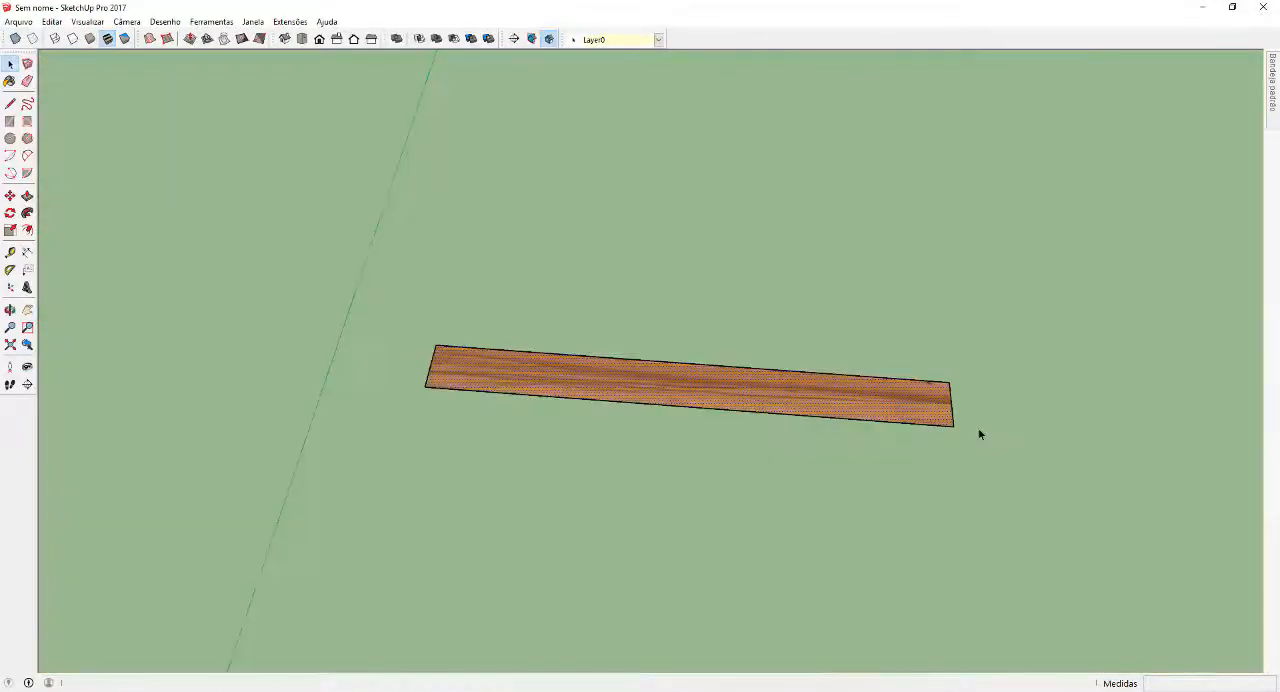
# Draw a 0.005 m wide joint strip along the plank's long edge, closing it at the far corner
pyautogui.moveTo(988, 340); pyautogui.dragTo(623, 388, button='middle')
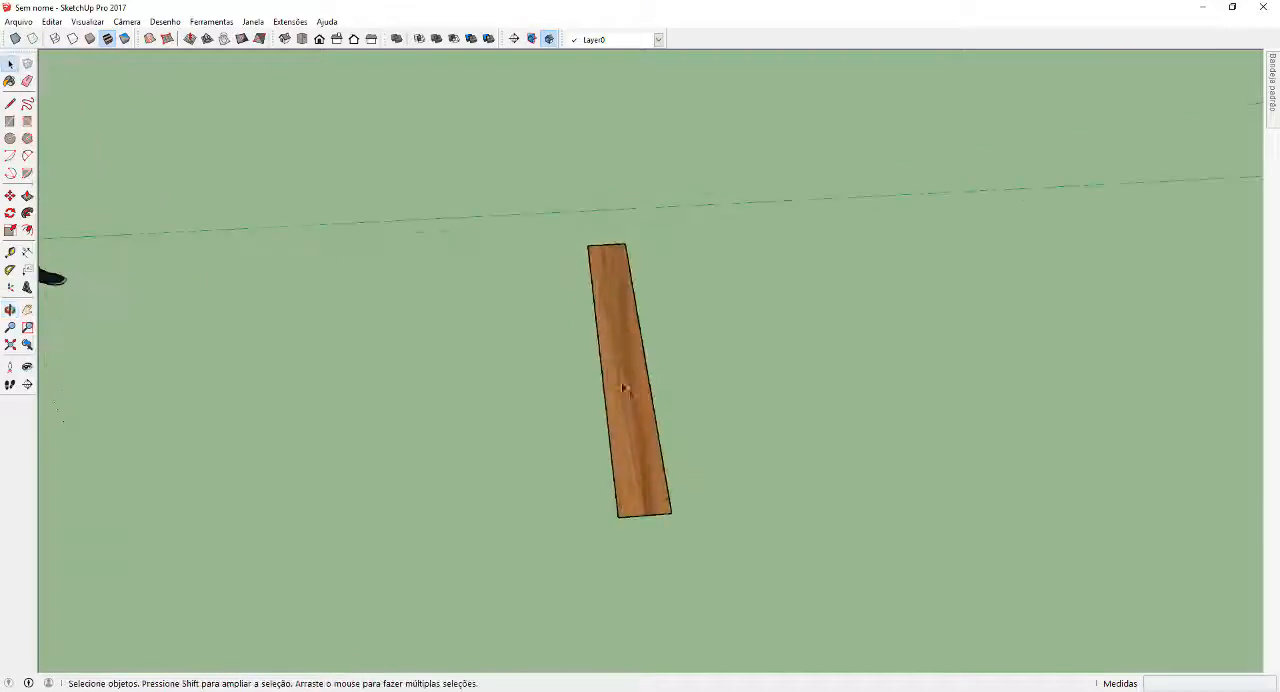
pyautogui.scroll(2, 650, 453)
pyautogui.moveTo(677, 514); pyautogui.dragTo(669, 500, button='middle')
pyautogui.scroll(6, 647, 498)
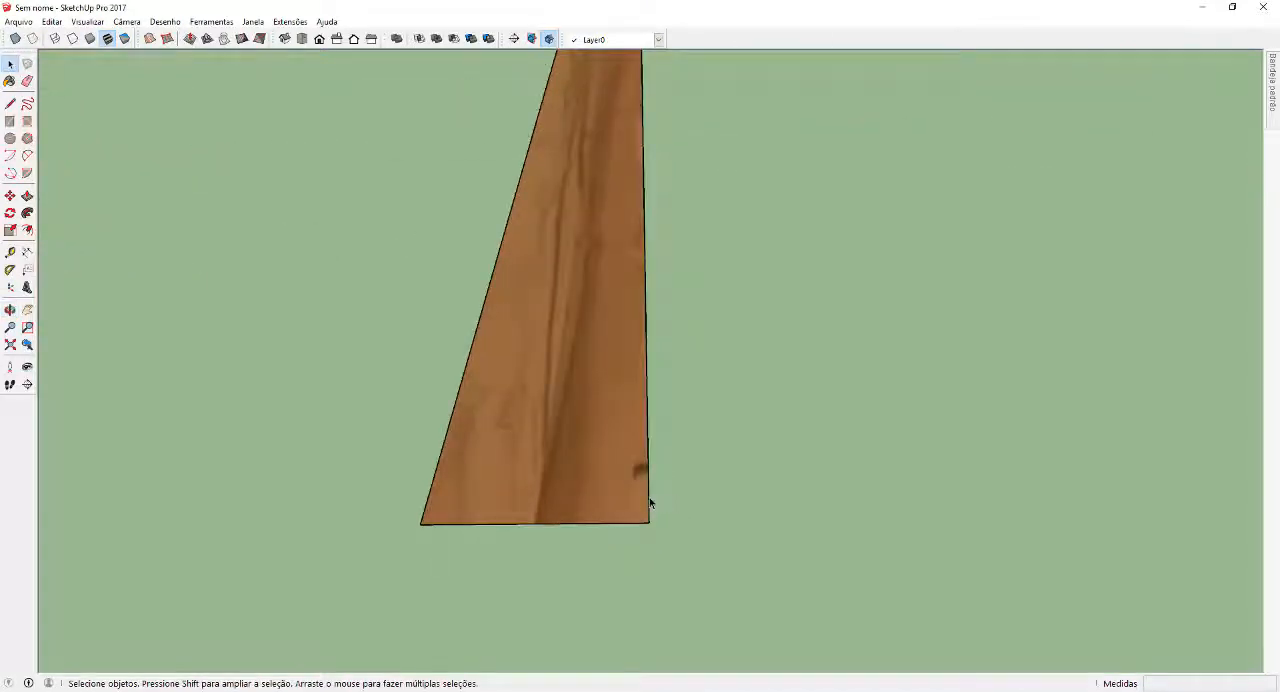
pyautogui.press('l')
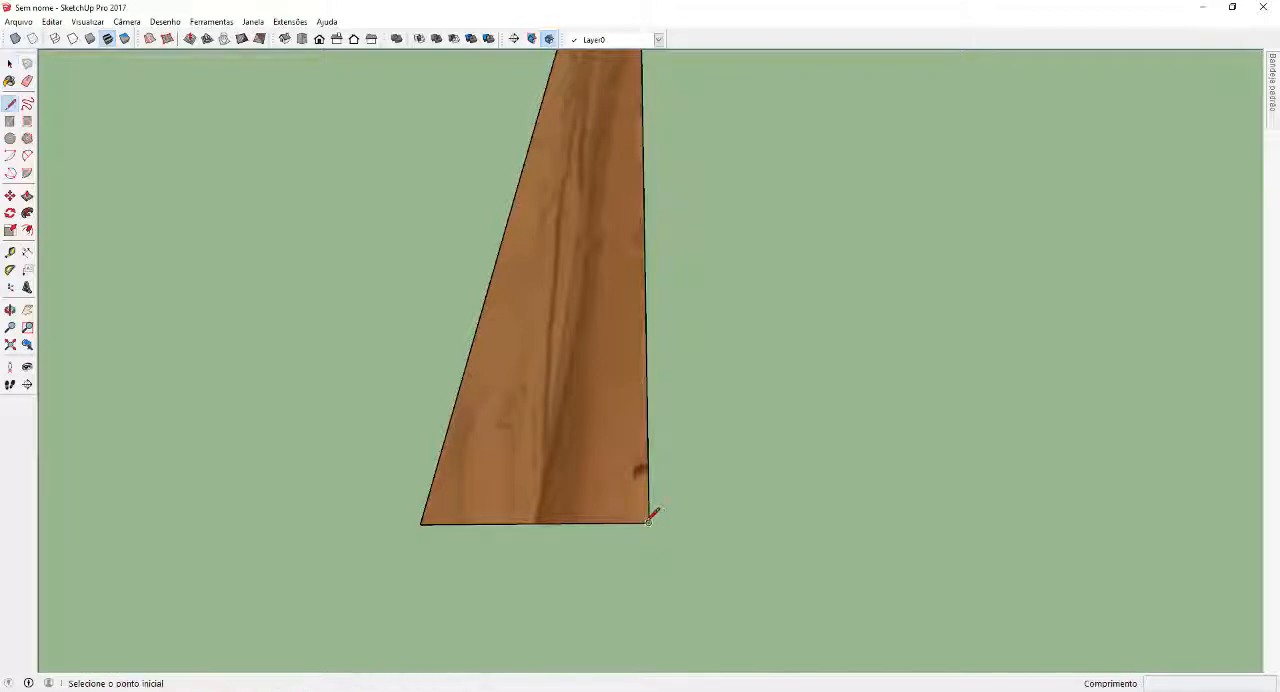
pyautogui.click(650, 521)
pyautogui.scroll(2, 668, 515)
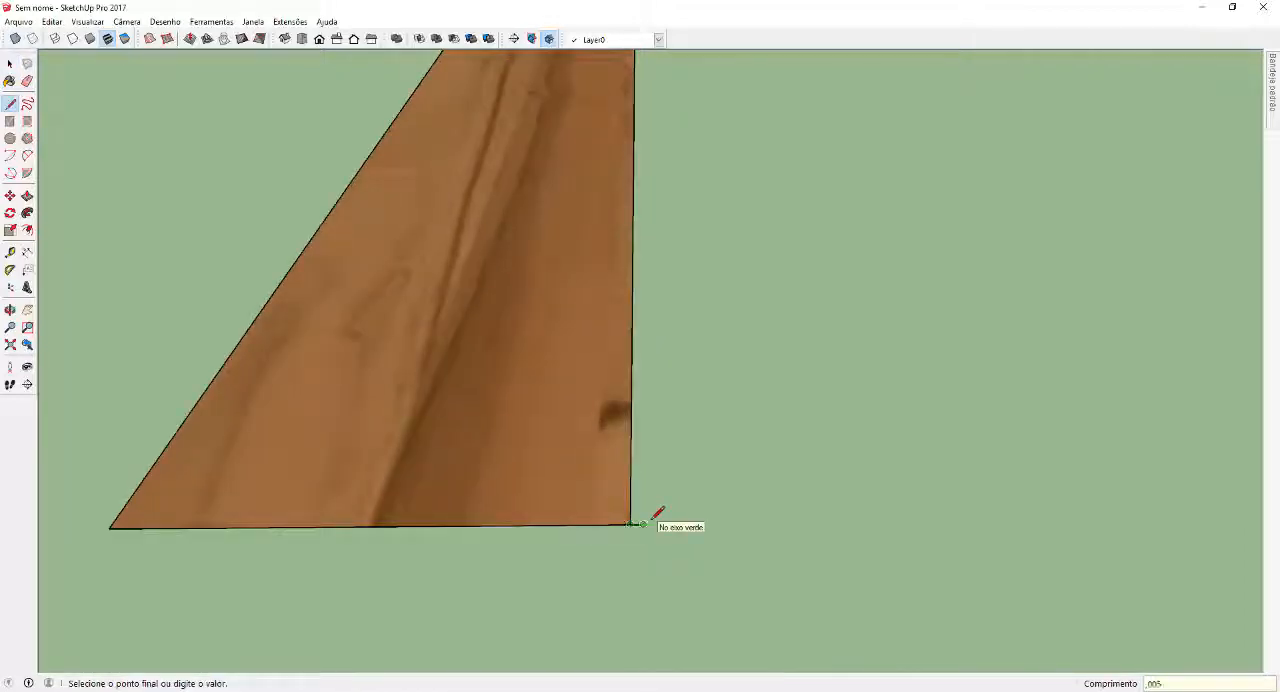
pyautogui.scroll(-5, 658, 514)
pyautogui.scroll(4, 803, 252)
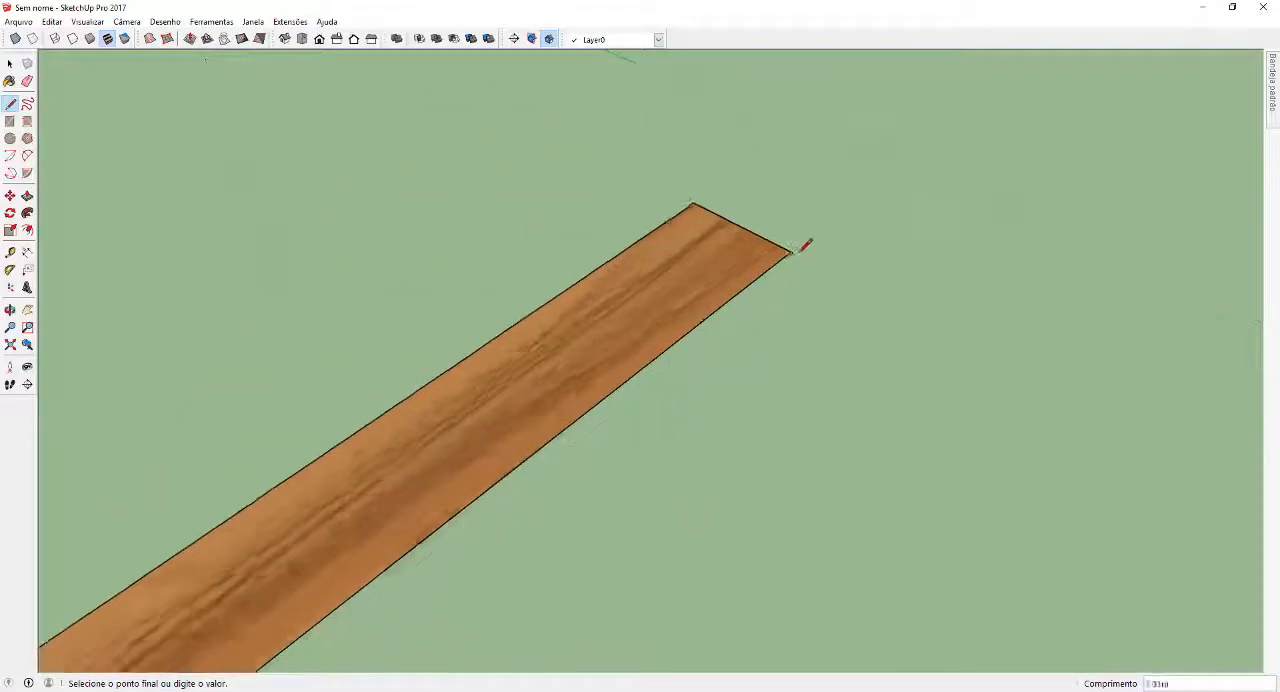
pyautogui.scroll(3, 806, 244)
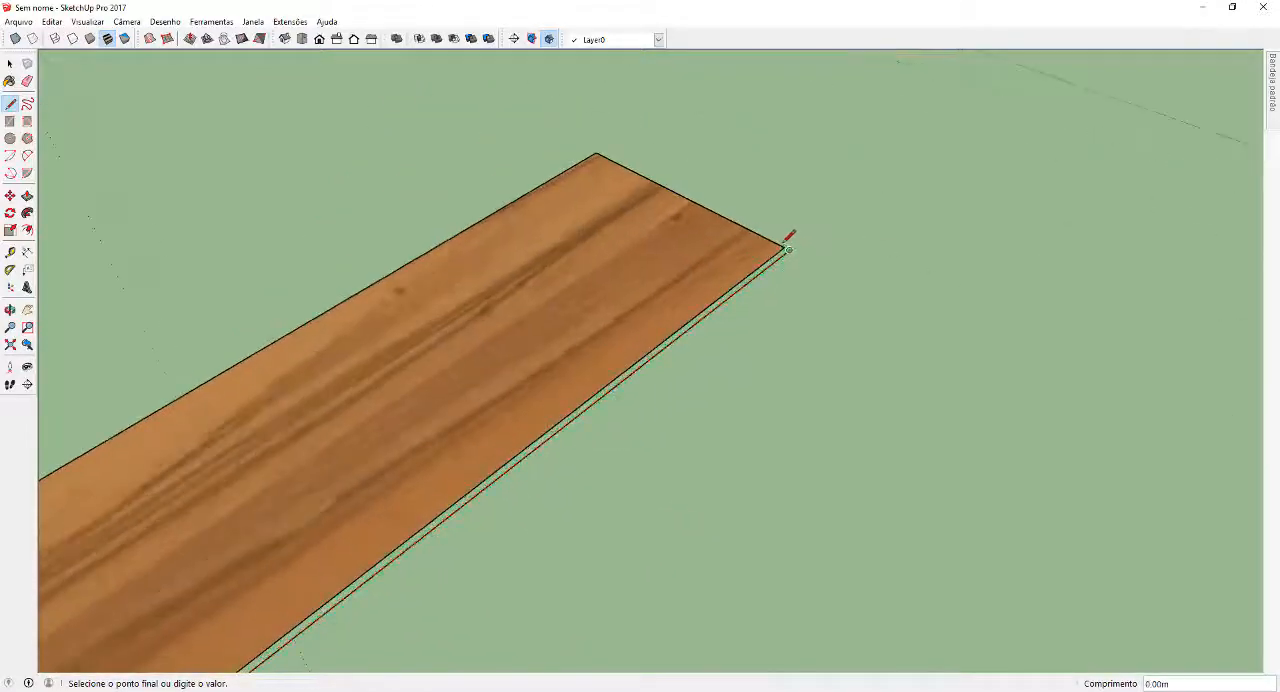
pyautogui.click(787, 244)
pyautogui.press('space')
pyautogui.scroll(-5, 771, 286)
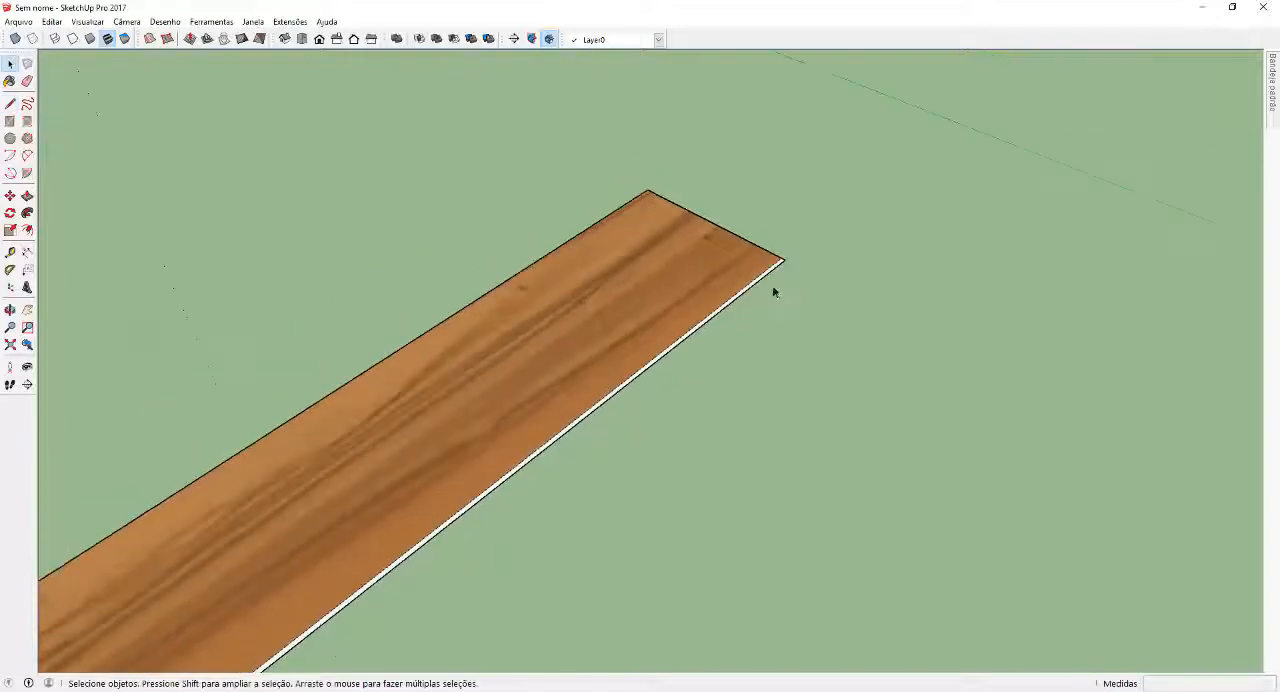
# Copy the textured plank sideways so the copy sits against the outer edge of the joint strip
pyautogui.scroll(5, 611, 498)
pyautogui.moveTo(502, 468); pyautogui.dragTo(622, 500, button='middle')
pyautogui.click(622, 499)
pyautogui.press('m')
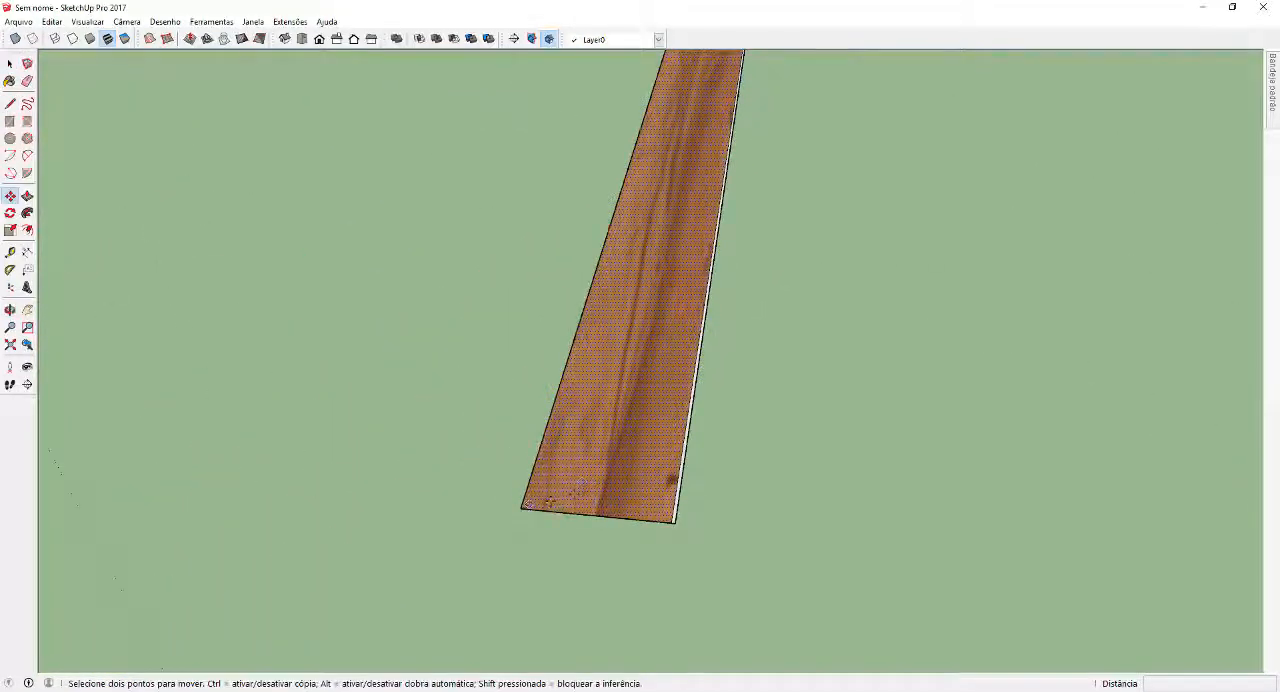
pyautogui.click(522, 505)
pyautogui.press('ctrl')
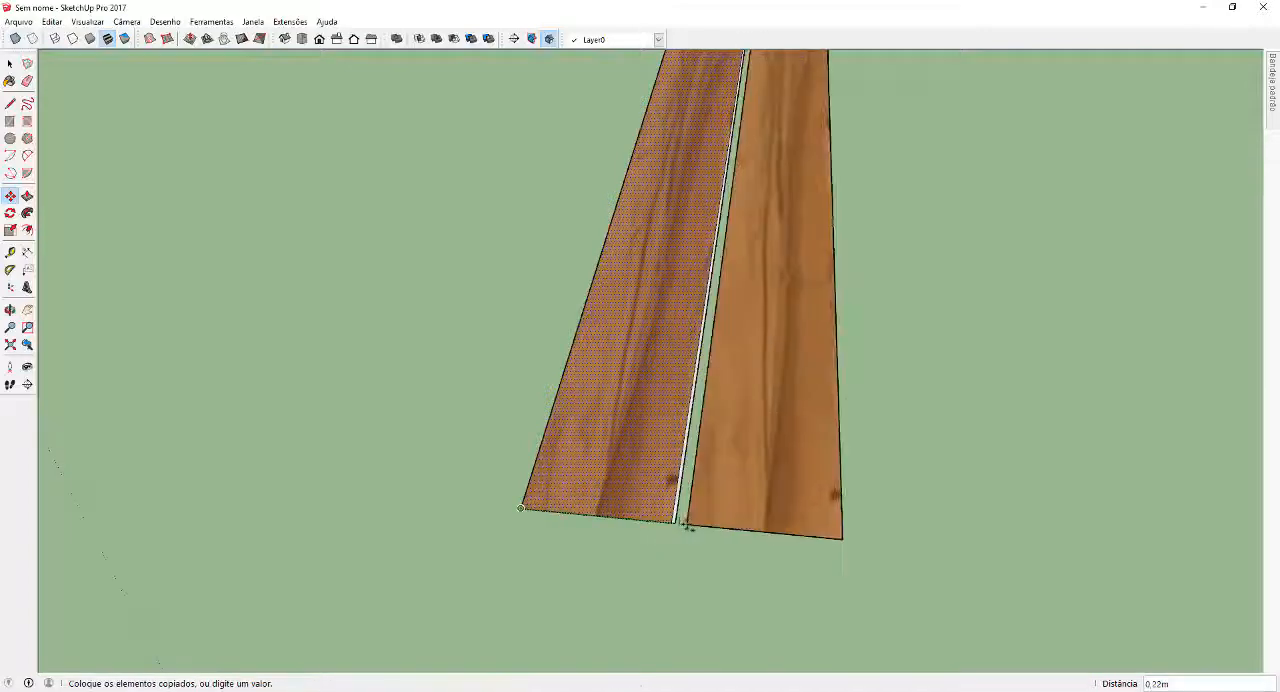
pyautogui.click(673, 521)
pyautogui.press('space')
# Examine the two planks and the thin joint strip between them along their full length
pyautogui.scroll(-3, 687, 558)
pyautogui.moveTo(687, 558); pyautogui.dragTo(829, 406, button='middle')
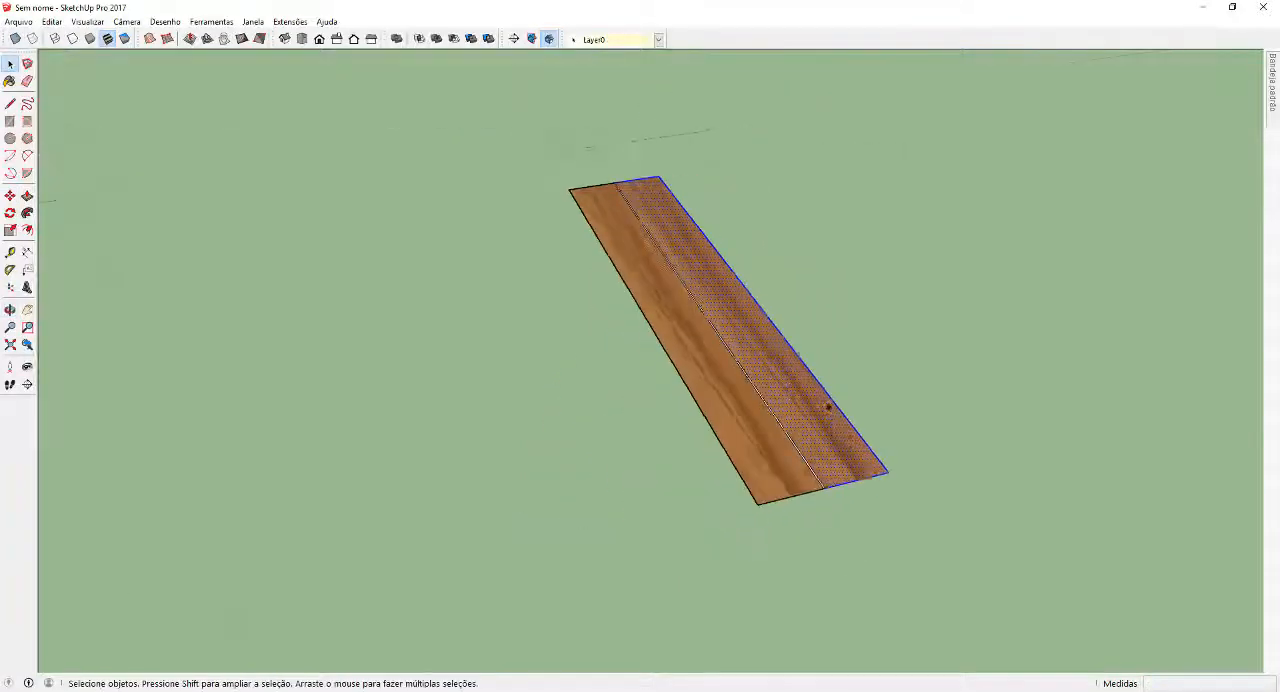
pyautogui.scroll(3, 829, 406)
pyautogui.click(880, 569)
pyautogui.scroll(8, 840, 545)
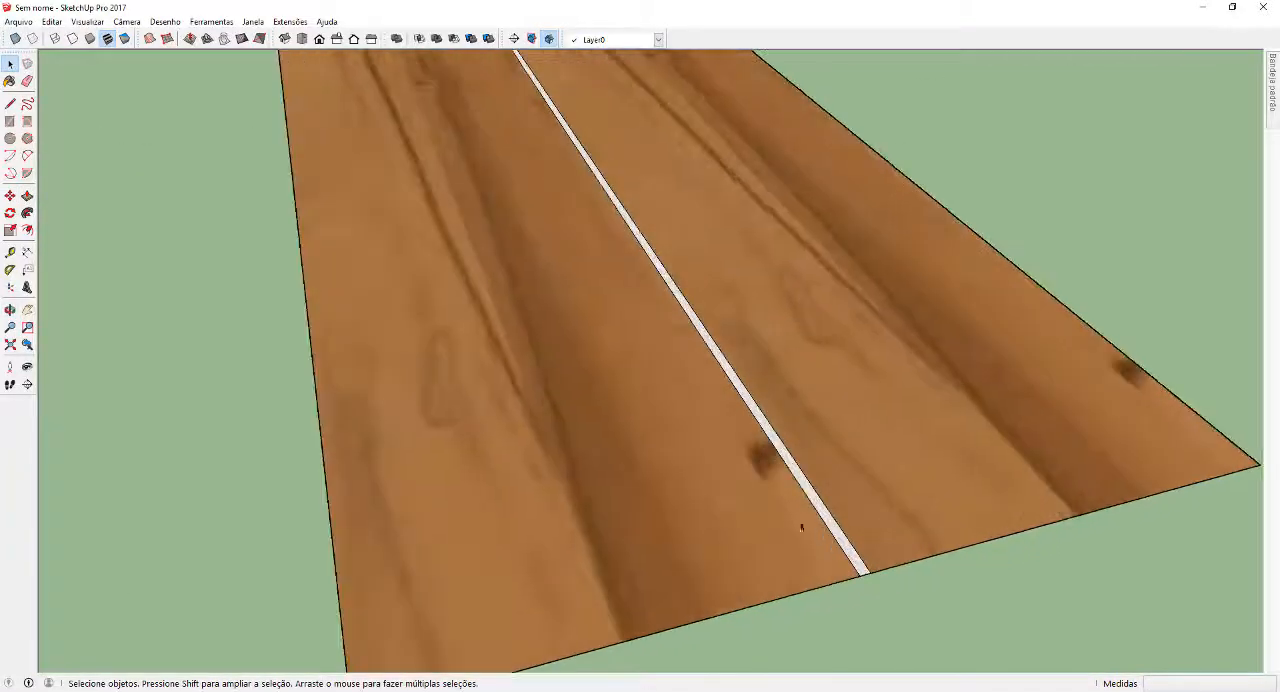
pyautogui.scroll(-8, 728, 484)
pyautogui.moveTo(760, 466); pyautogui.dragTo(654, 364, button='middle')
pyautogui.scroll(4, 622, 240)
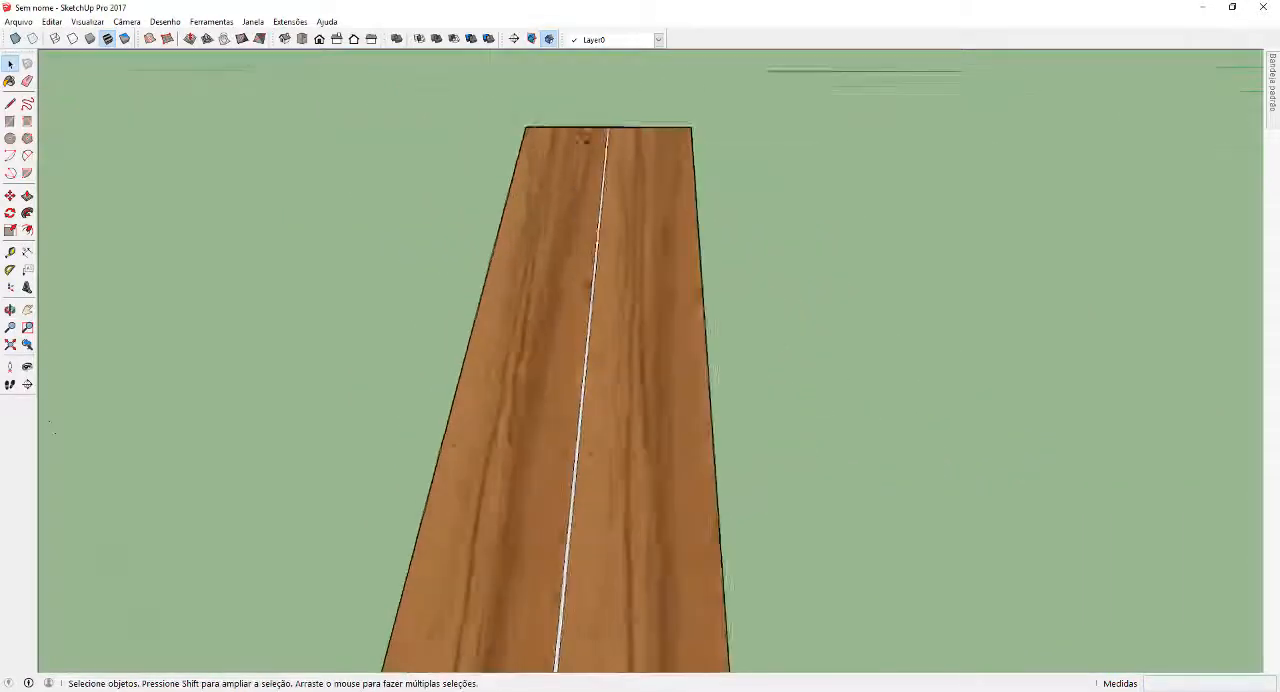
pyautogui.scroll(5, 592, 152)
pyautogui.scroll(-5, 566, 312)
pyautogui.moveTo(516, 367); pyautogui.dragTo(753, 404, button='middle')
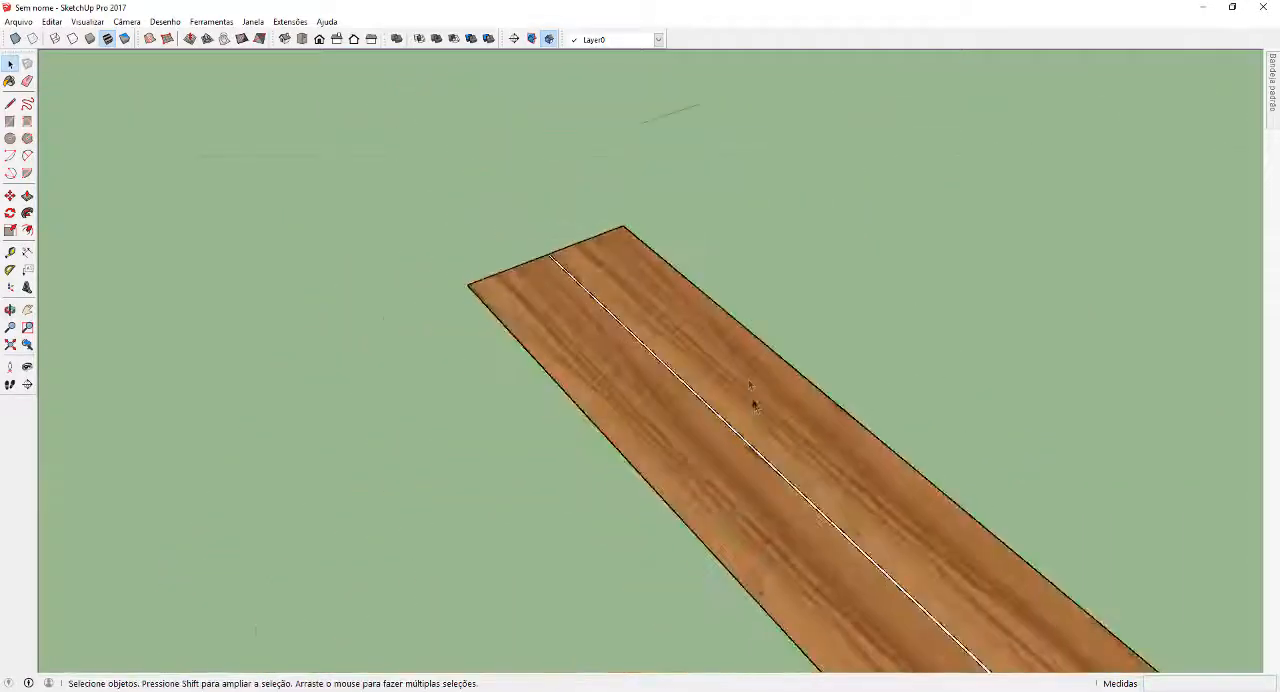
pyautogui.scroll(5, 690, 385)
# Paint the thin joint strip between the two planks with the grey Cor M04 from the Cores material collection
pyautogui.moveTo(1272, 103)
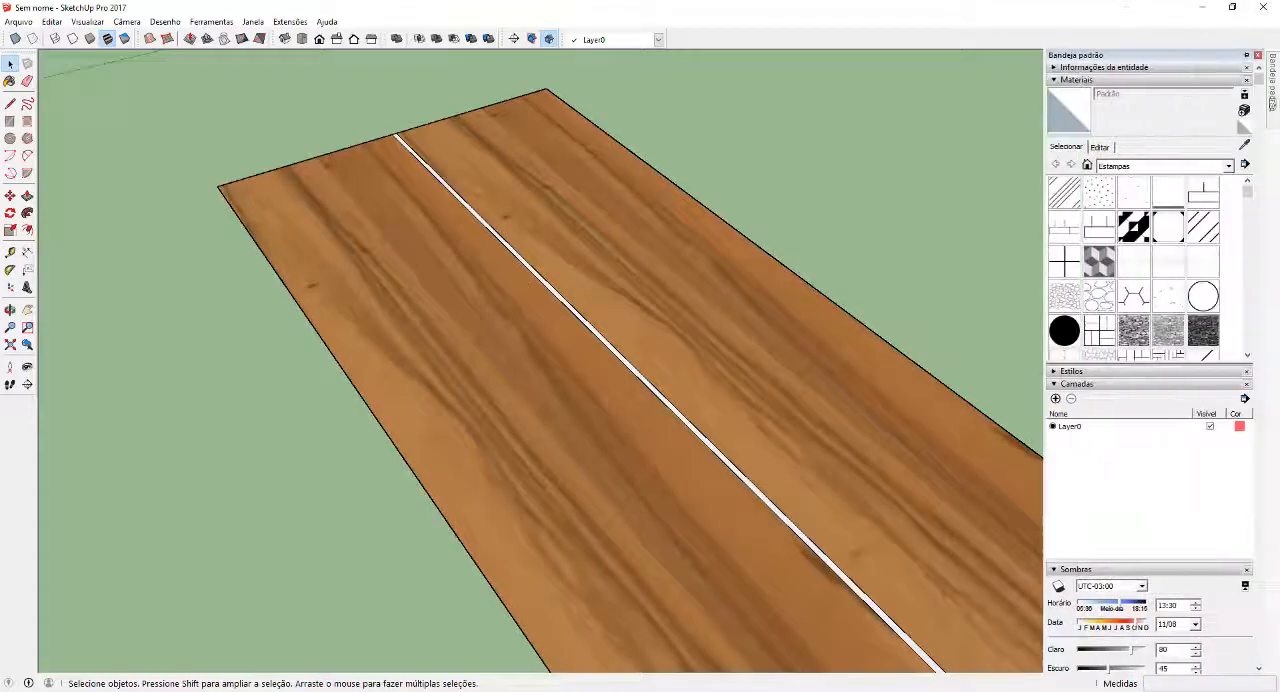
pyautogui.click(1118, 167)
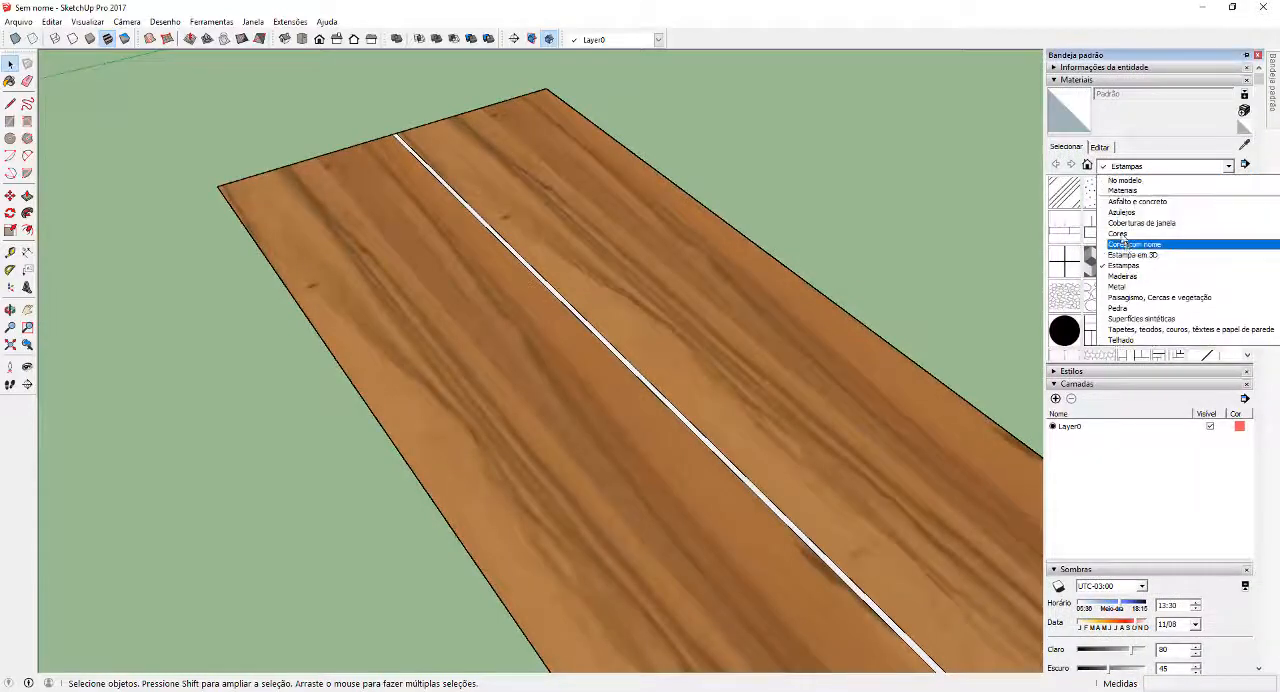
pyautogui.click(1126, 230)
pyautogui.scroll(-10, 1130, 238)
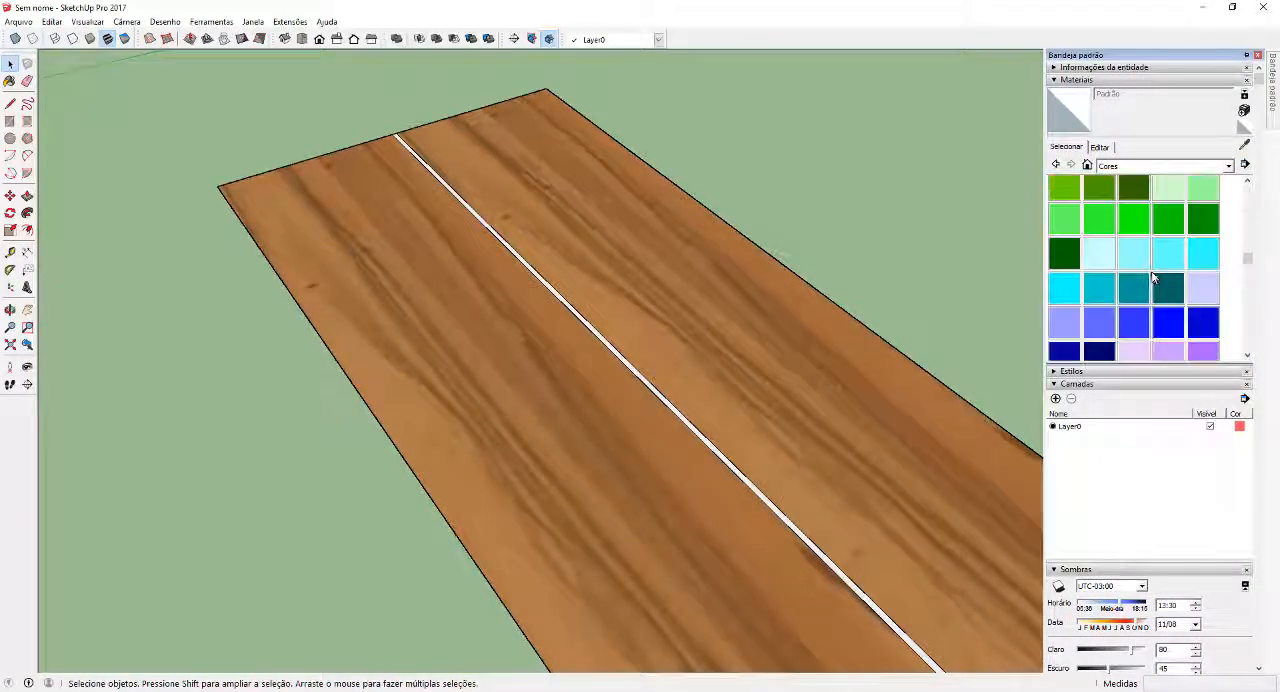
pyautogui.scroll(-2, 1152, 282)
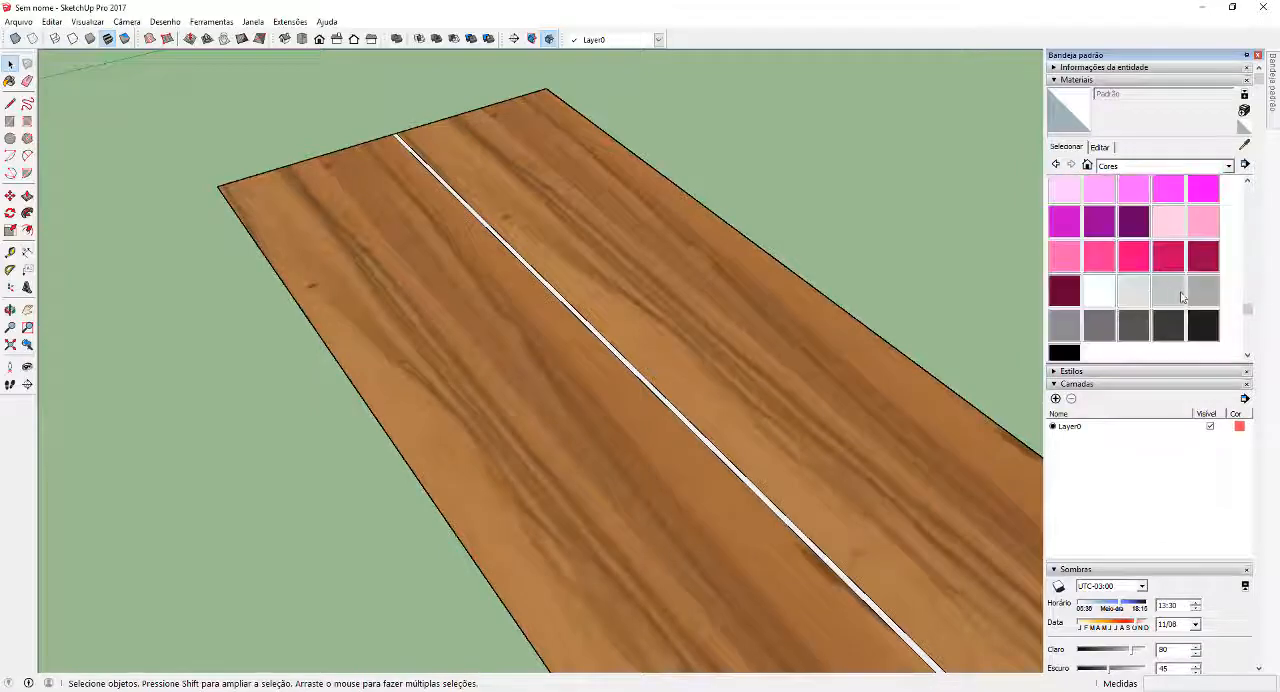
pyautogui.click(1064, 323)
pyautogui.scroll(3, 650, 371)
pyautogui.click(649, 369)
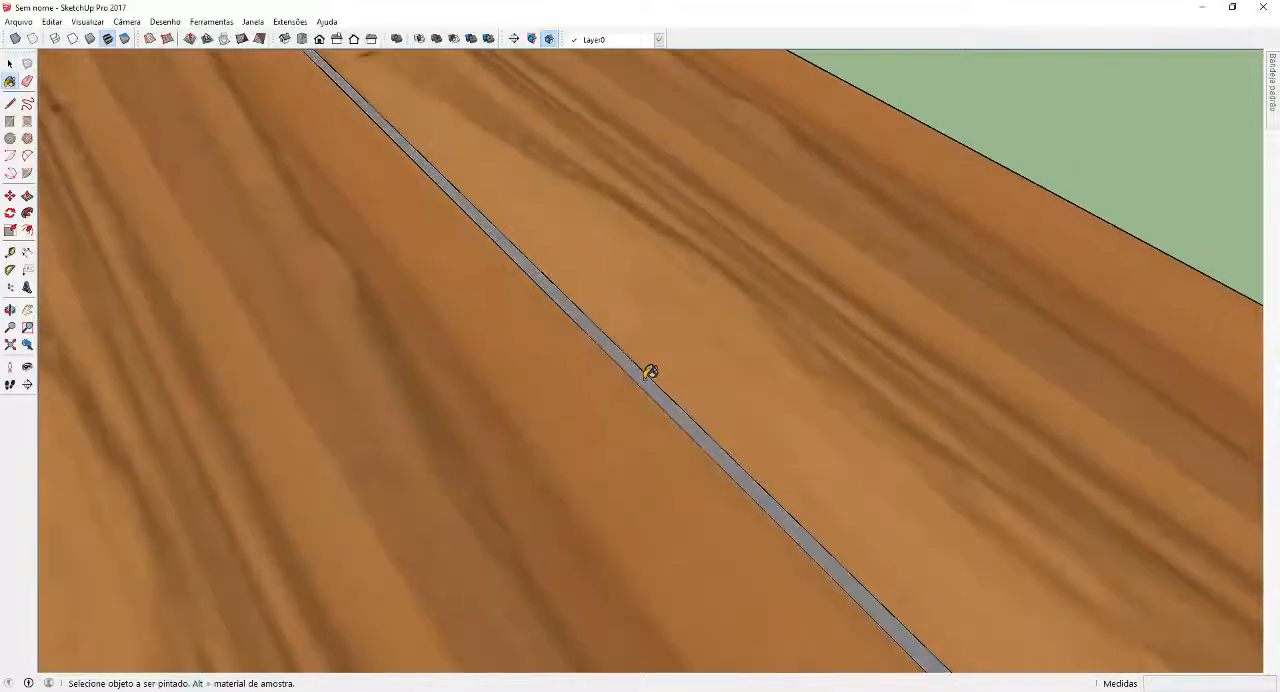
pyautogui.scroll(-6, 635, 350)
pyautogui.press('space')
# Copy the second plank together with its grey joint strip so the copy starts at that plank's outer corner
pyautogui.scroll(-2, 648, 330)
pyautogui.moveTo(929, 494); pyautogui.dragTo(615, 355, button='middle')
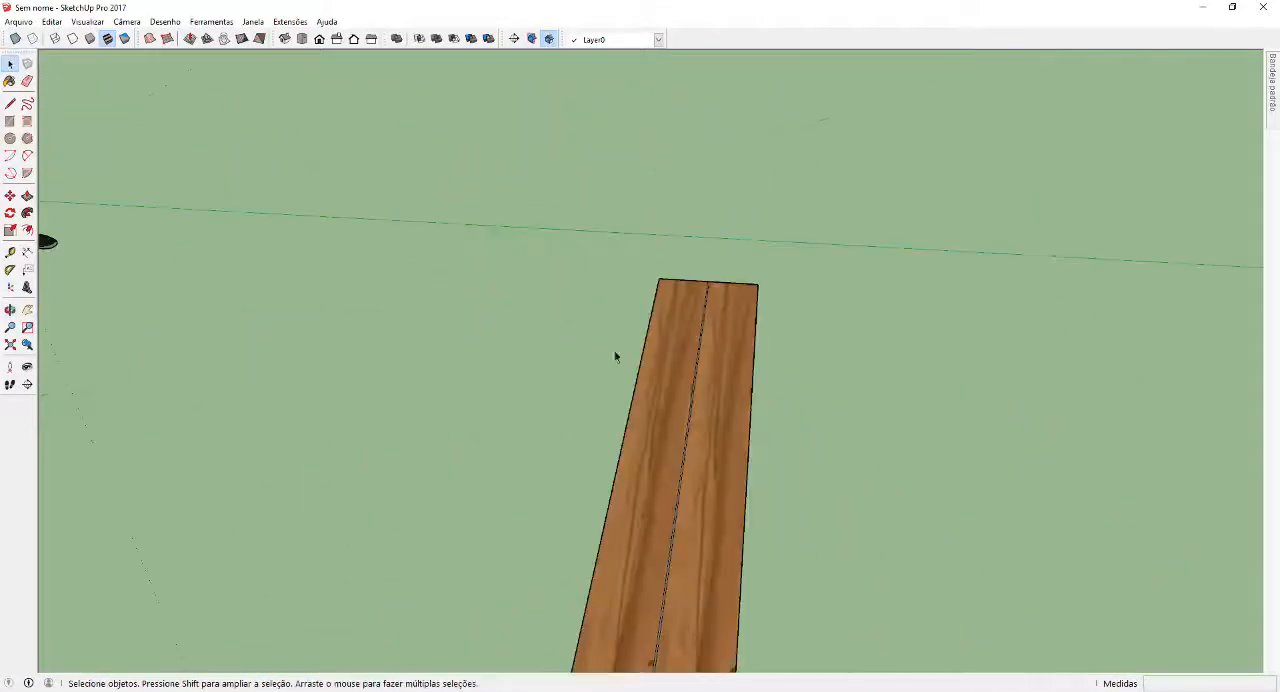
pyautogui.scroll(-3, 615, 355)
pyautogui.moveTo(610, 513); pyautogui.dragTo(640, 523, button='middle')
pyautogui.scroll(6, 740, 521)
pyautogui.click(640, 523)
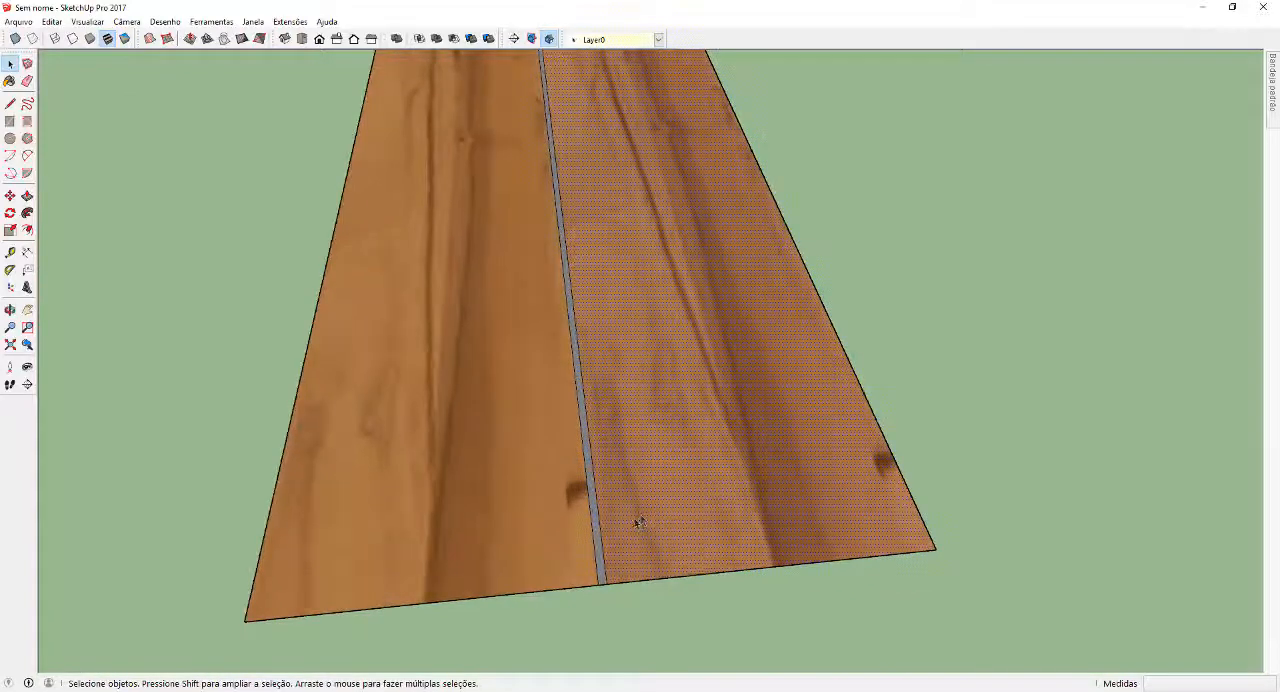
pyautogui.scroll(2, 596, 577)
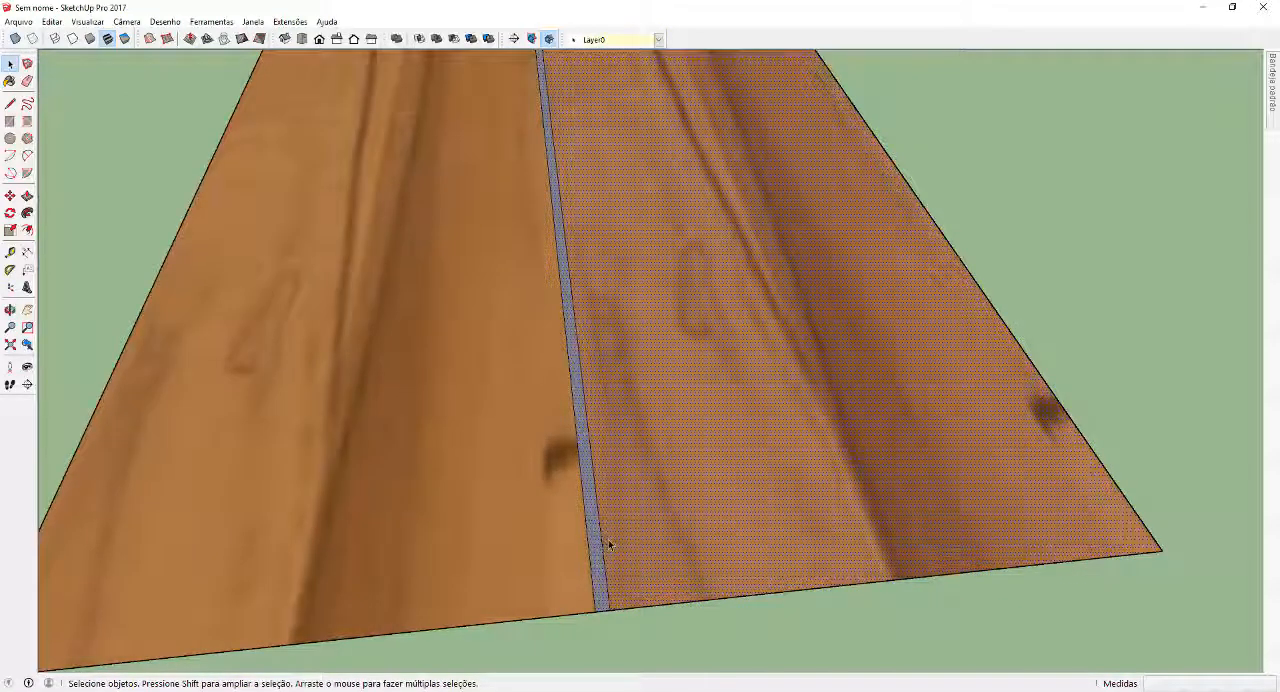
pyautogui.press('m')
pyautogui.press('ctrl')
pyautogui.click(595, 611)
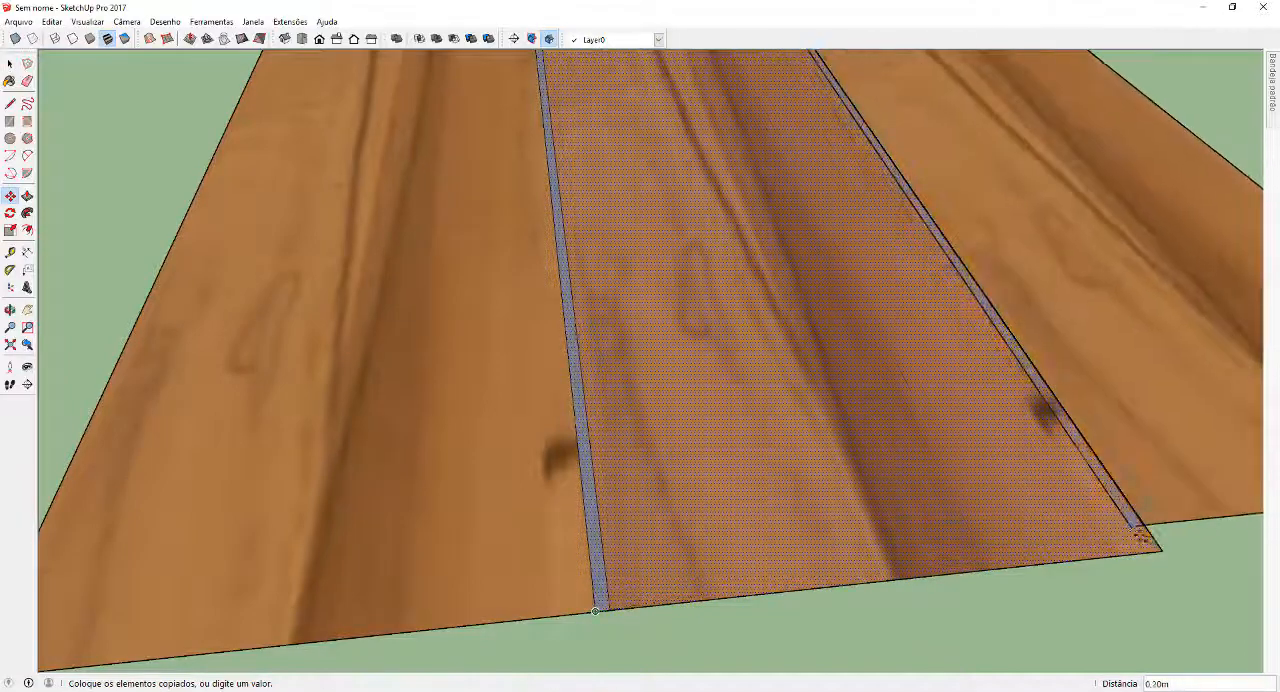
pyautogui.click(1162, 549)
pyautogui.press('space')
# Copy the newest plank and joint strip to its outer corner and repeat the copy to form a row of eight planks
pyautogui.scroll(-10, 911, 525)
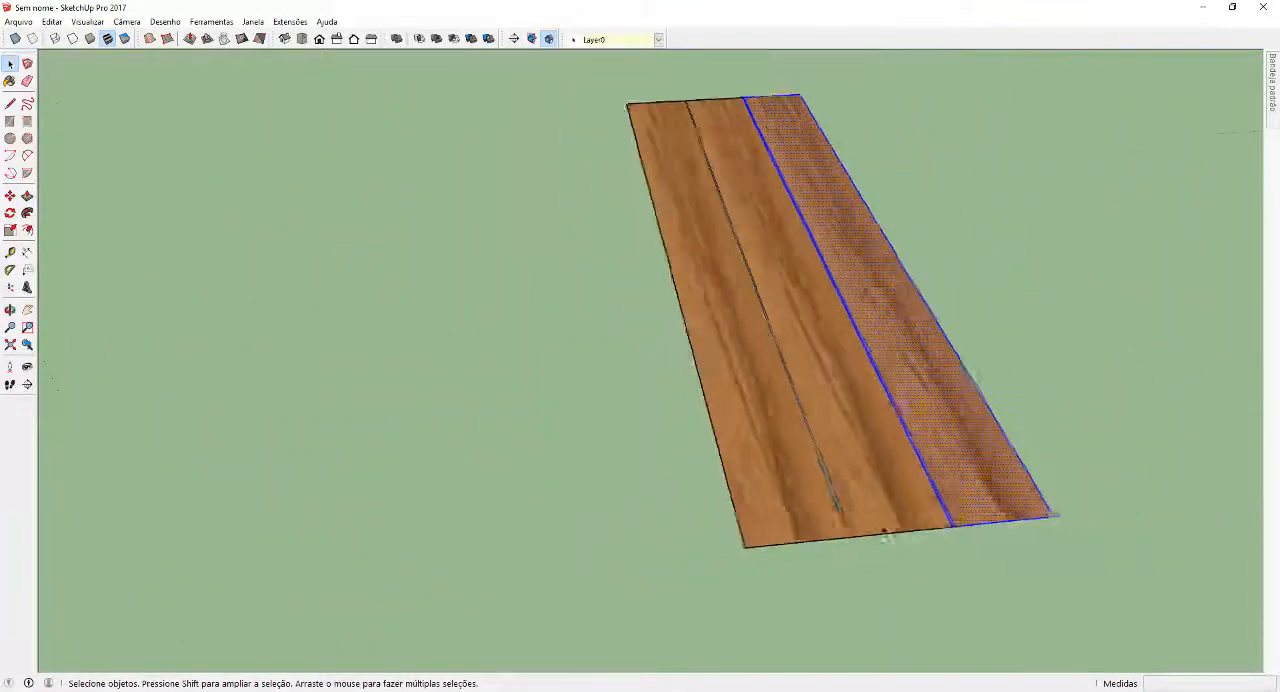
pyautogui.moveTo(886, 528); pyautogui.dragTo(705, 500, button='middle')
pyautogui.scroll(3, 715, 505)
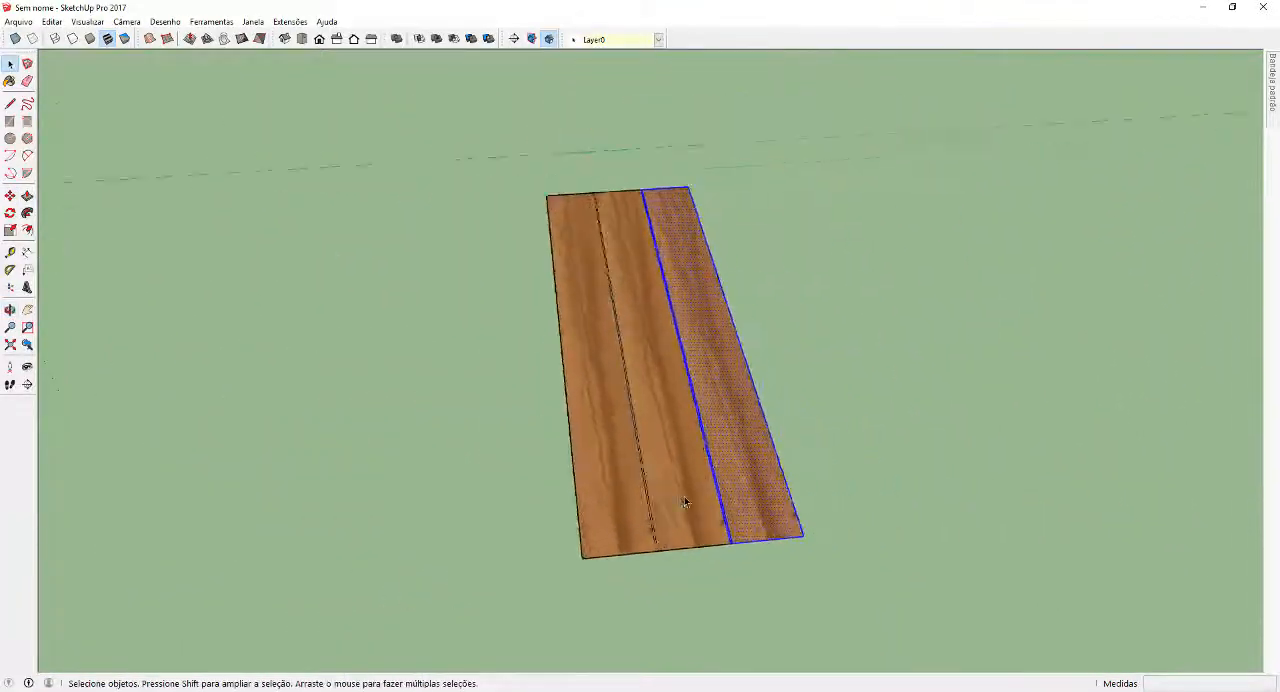
pyautogui.moveTo(780, 542); pyautogui.dragTo(758, 548, button='middle')
pyautogui.press('m')
pyautogui.scroll(3, 745, 568)
pyautogui.scroll(2, 675, 558)
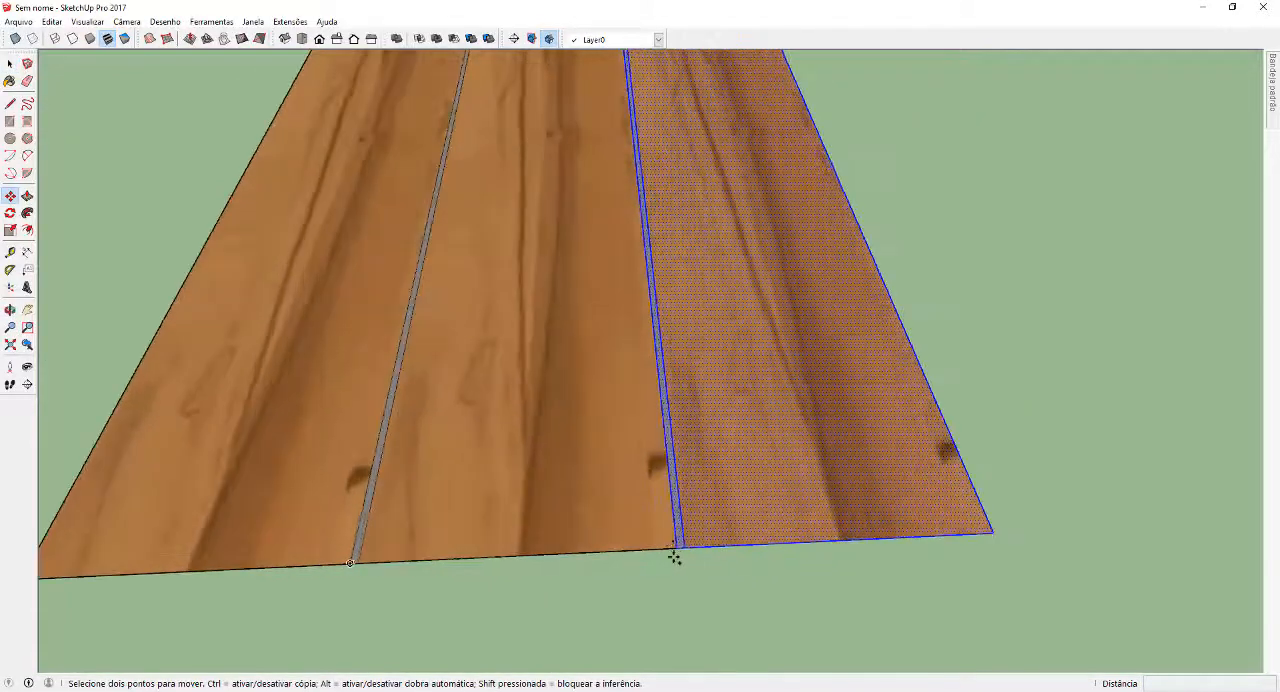
pyautogui.press('ctrl')
pyautogui.click(675, 548)
pyautogui.click(993, 535)
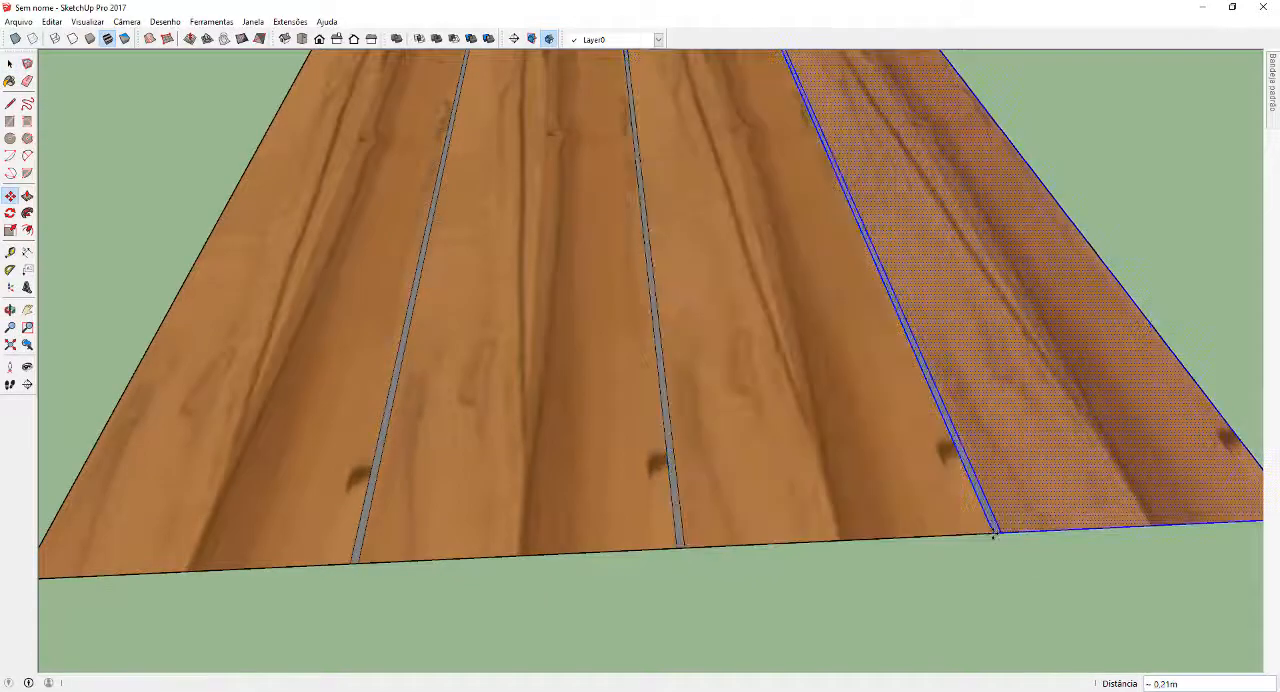
pyautogui.press('Return')
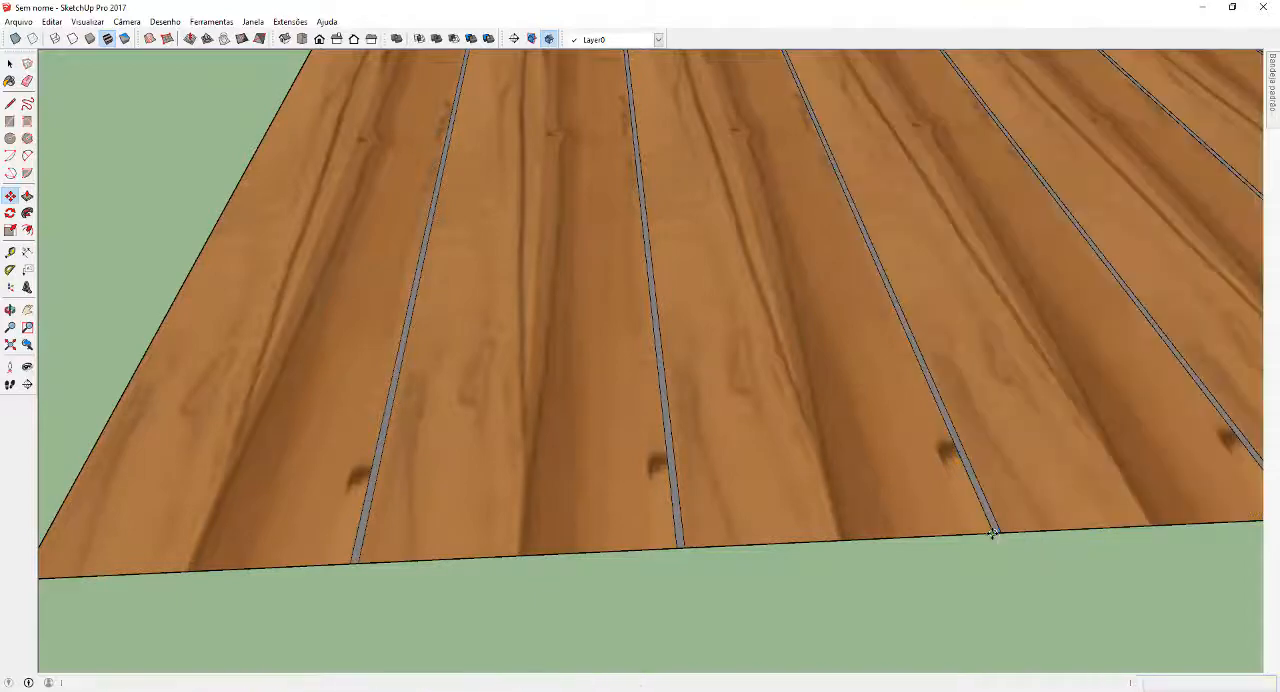
pyautogui.press('space')
# Select the faces of all eight planks, leaving the joint strips out of the selection
pyautogui.scroll(-10, 868, 543)
pyautogui.scroll(5, 842, 414)
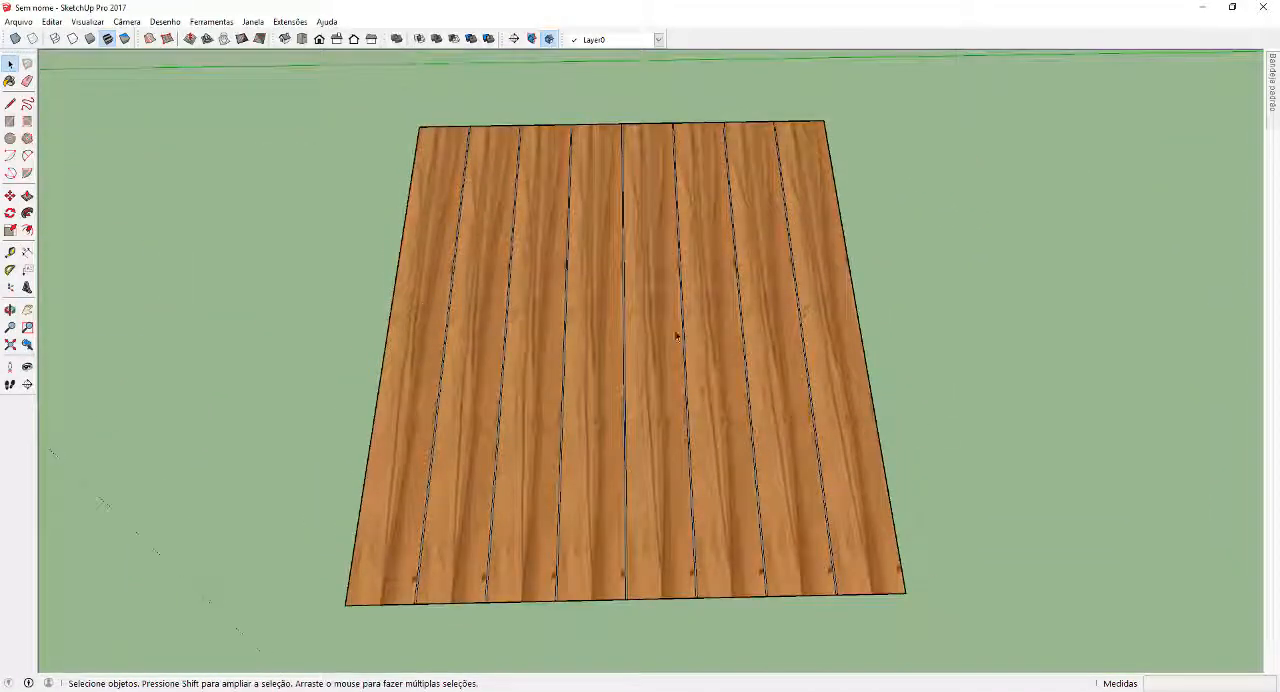
pyautogui.moveTo(486, 423); pyautogui.dragTo(570, 460, button='middle')
pyautogui.scroll(-3, 763, 371)
pyautogui.scroll(2, 570, 462)
pyautogui.click(570, 463)
pyautogui.keyDown('shift'); pyautogui.click(600, 466); pyautogui.keyUp('shift')
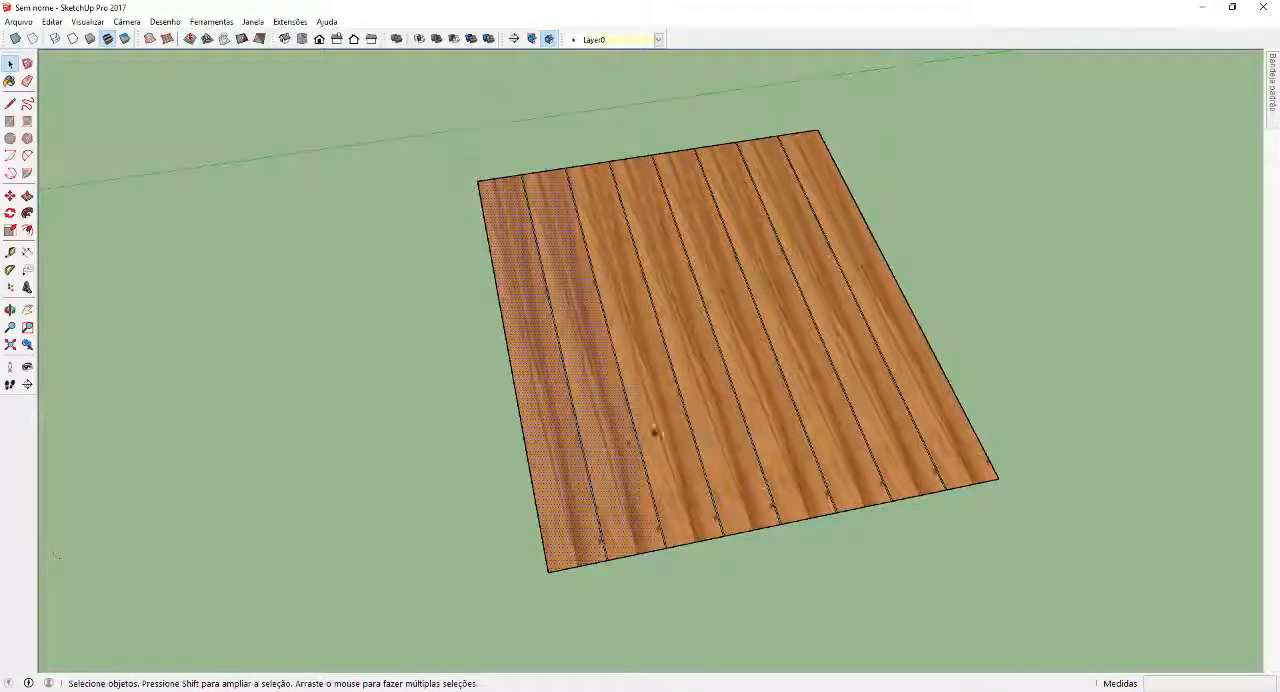
pyautogui.keyDown('shift'); pyautogui.click(655, 440); pyautogui.keyUp('shift')
pyautogui.keyDown('shift'); pyautogui.click(688, 405); pyautogui.keyUp('shift')
pyautogui.keyDown('shift'); pyautogui.click(772, 425); pyautogui.keyUp('shift')
pyautogui.keyDown('shift'); pyautogui.click(818, 390); pyautogui.keyUp('shift')
pyautogui.keyDown('shift'); pyautogui.click(872, 380); pyautogui.keyUp('shift')
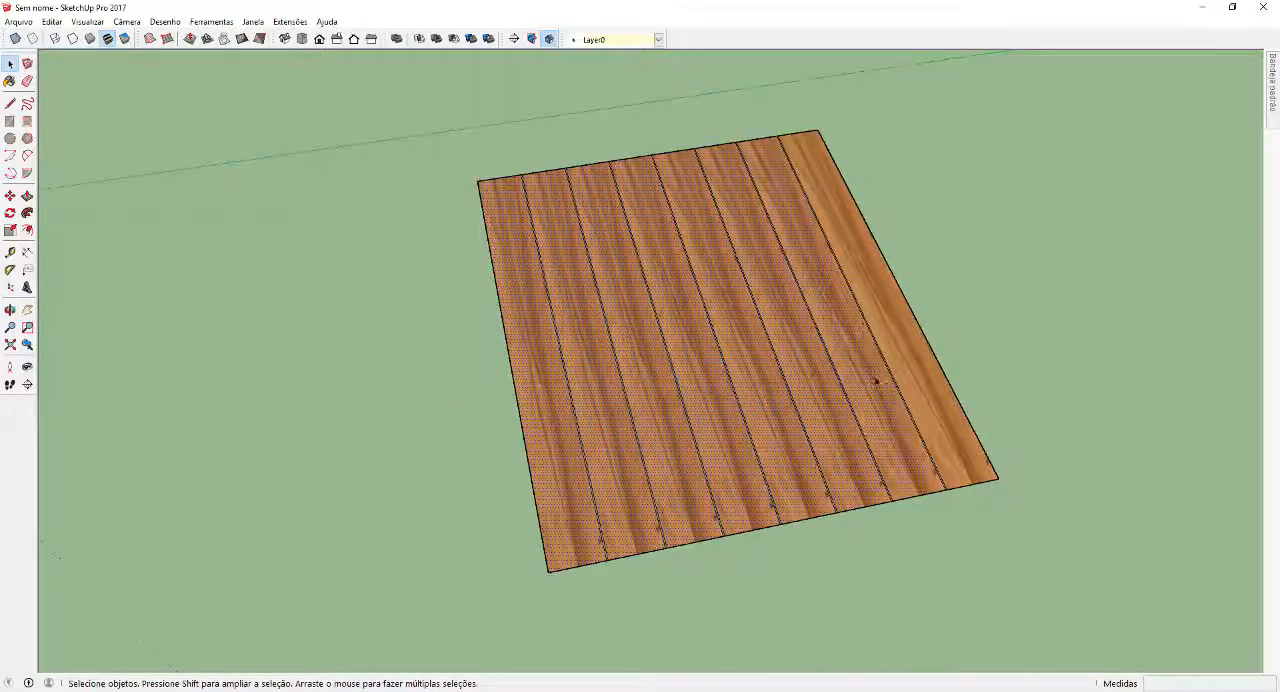
pyautogui.keyDown('shift'); pyautogui.click(913, 376); pyautogui.keyUp('shift')
# Show the Texture Positioning plugin tools and dock them beside the layer selector
pyautogui.rightClick(685, 43)
pyautogui.scroll(-5, 770, 500)
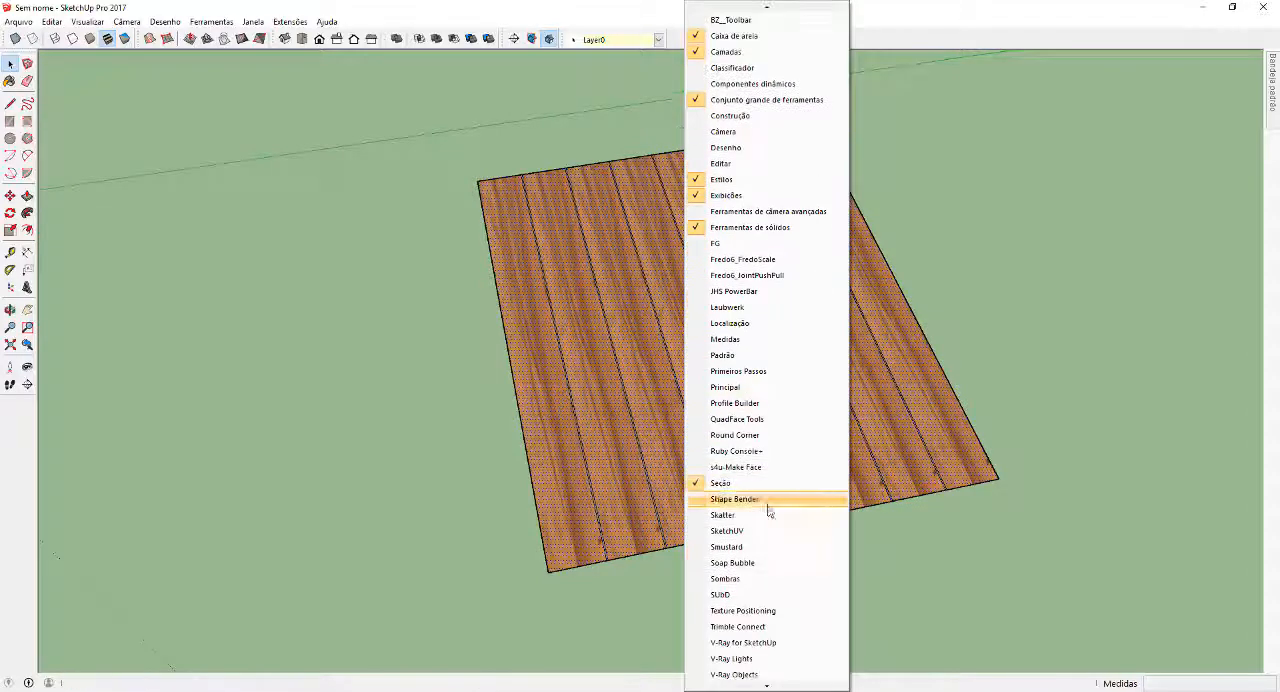
pyautogui.click(776, 548)
pyautogui.moveTo(916, 72); pyautogui.dragTo(736, 38)
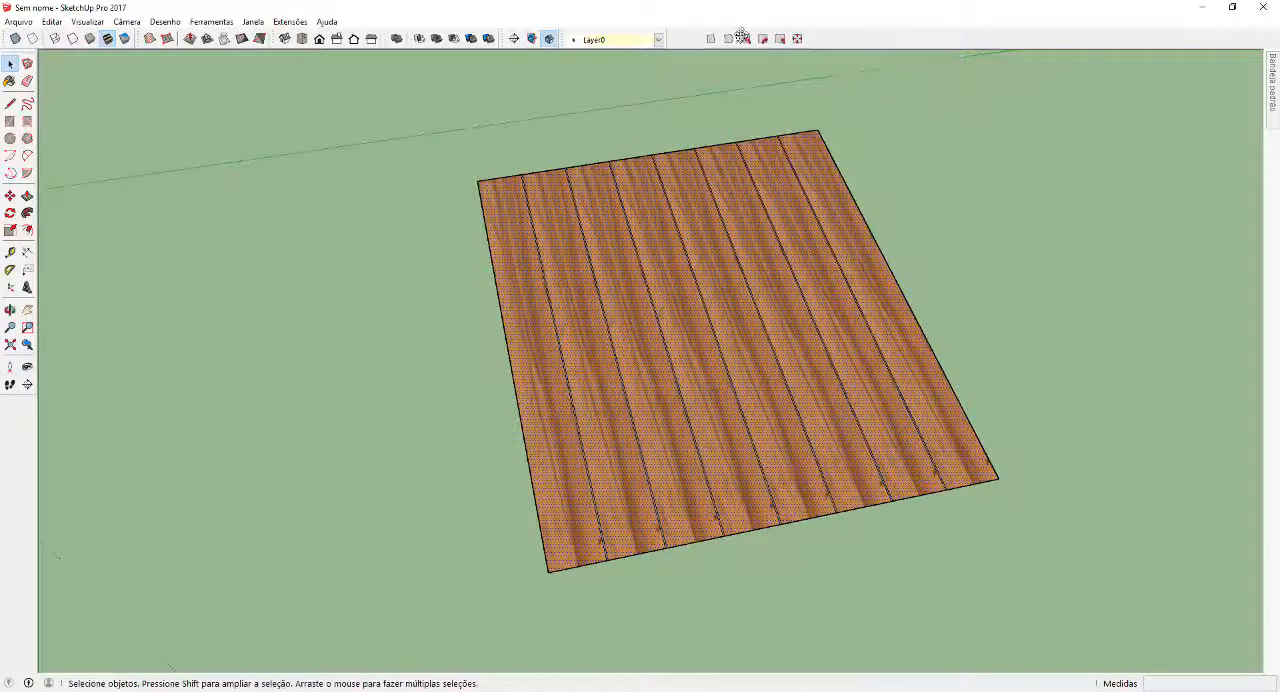
# Shift the wood texture randomly on the selected planks, repeating several times to break up the pattern between faces
pyautogui.click(768, 39)
pyautogui.click(768, 39)
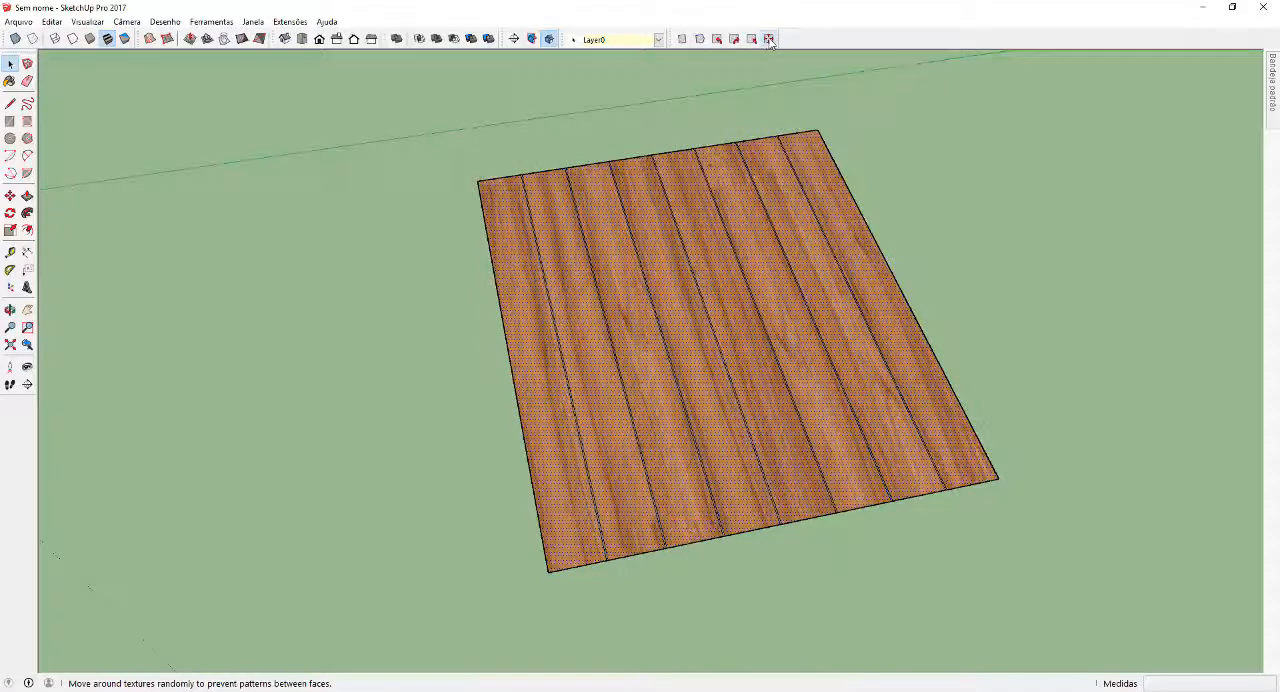
pyautogui.click(768, 39)
pyautogui.click(769, 40)
pyautogui.click(769, 40)
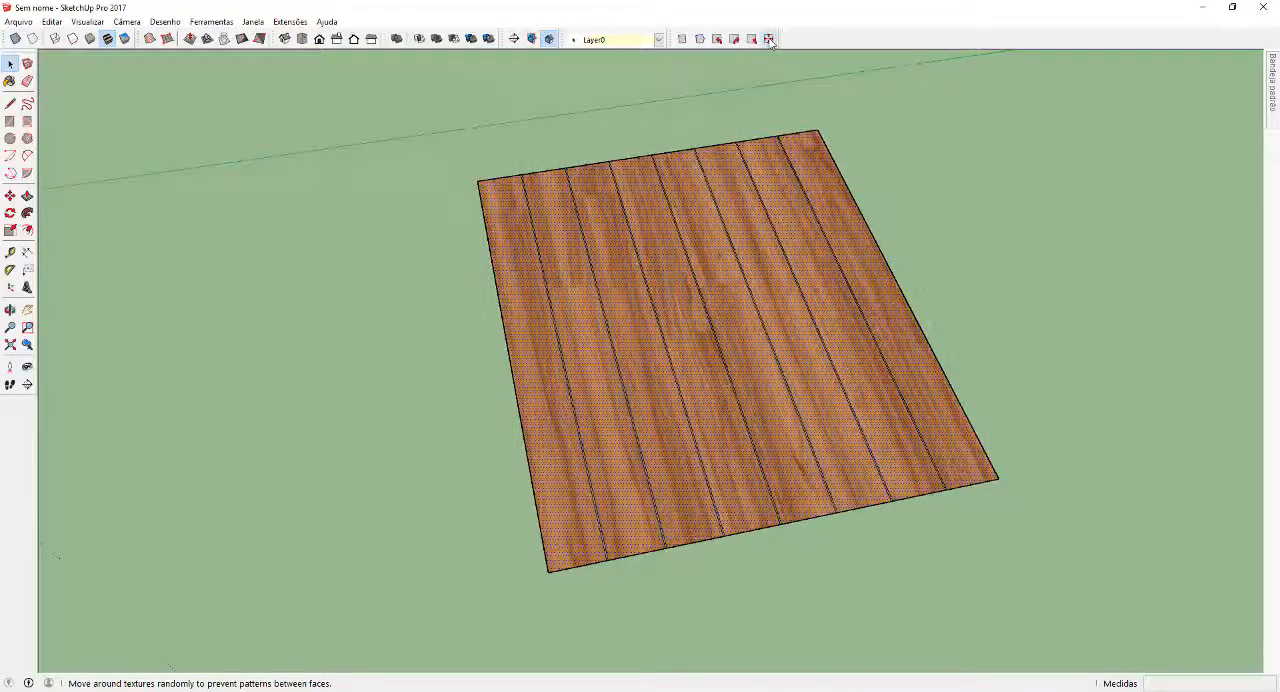
pyautogui.click(769, 40)
pyautogui.click(769, 40)
pyautogui.click(769, 40)
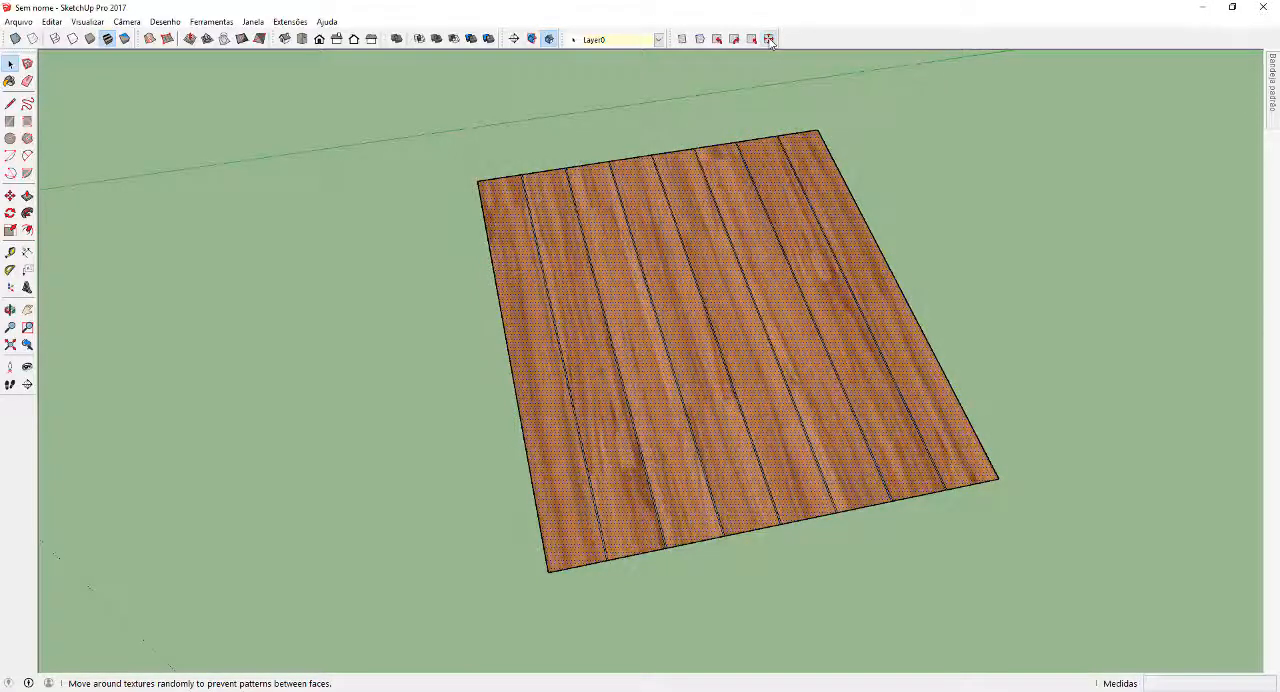
# Examine the randomized wood grain across the planks up close and from several angles
pyautogui.moveTo(520, 372); pyautogui.dragTo(458, 373, button='middle')
pyautogui.scroll(5, 766, 295)
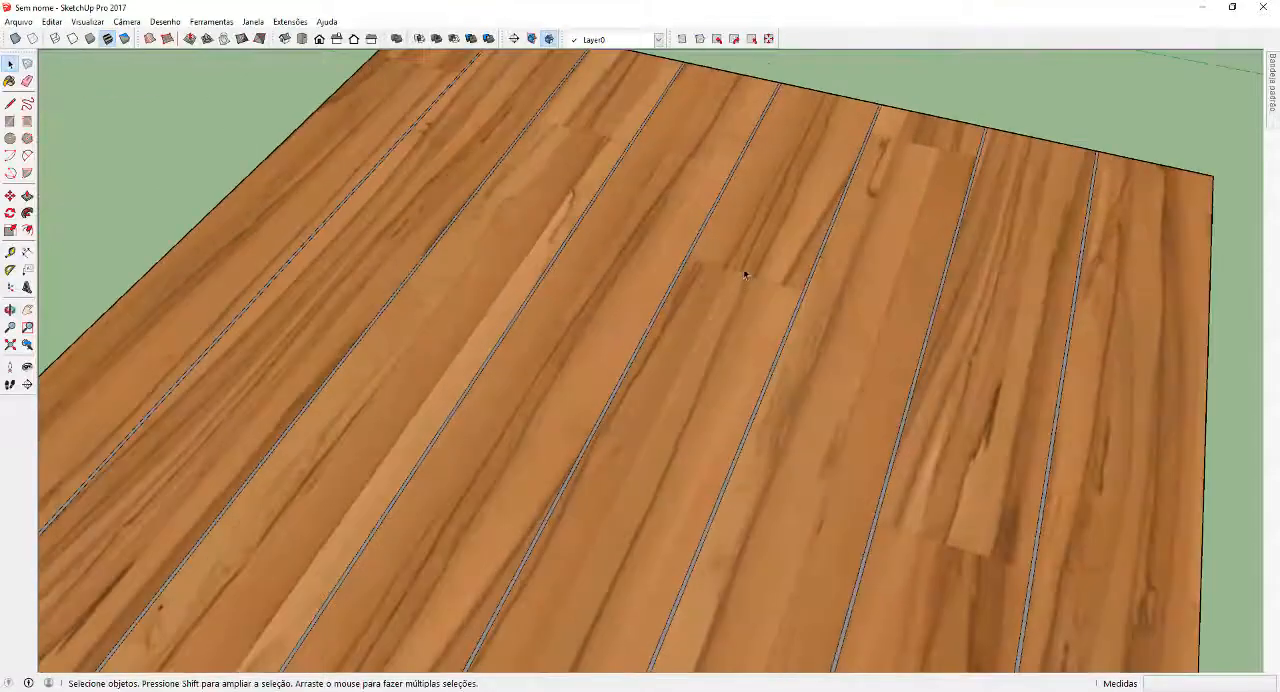
pyautogui.scroll(-5, 733, 293)
pyautogui.moveTo(565, 335); pyautogui.dragTo(820, 314, button='middle')
pyautogui.scroll(3, 680, 374)
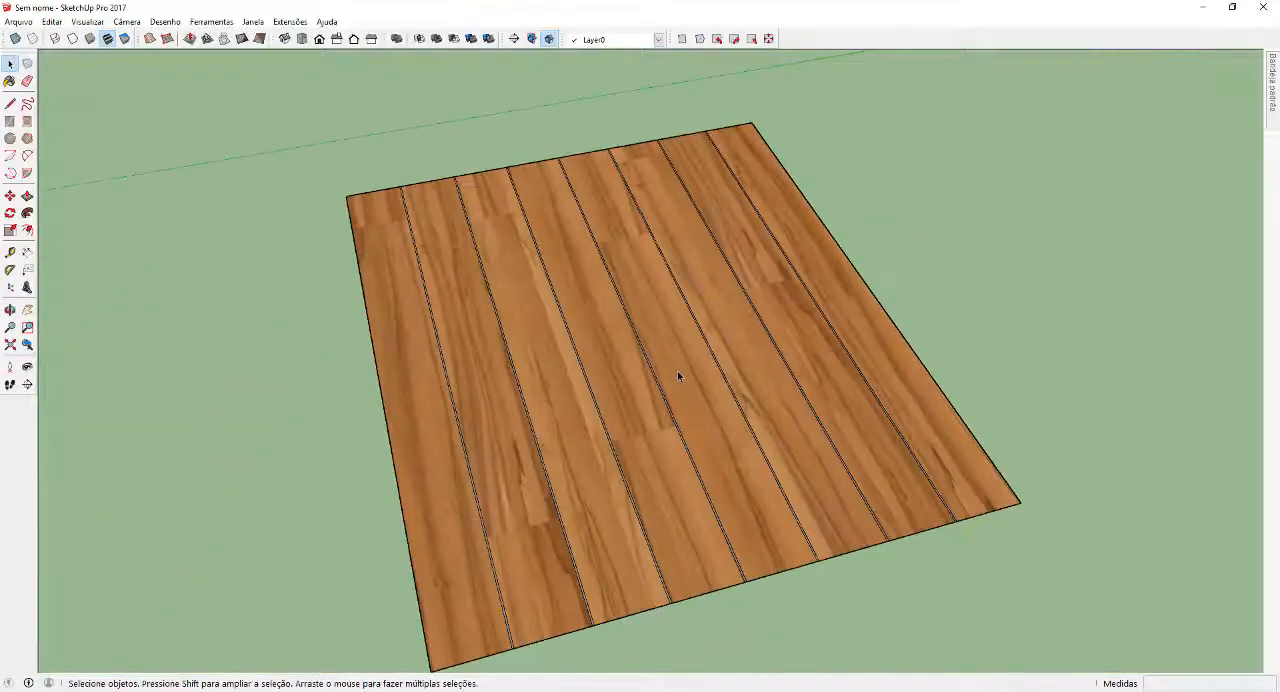
pyautogui.moveTo(680, 374); pyautogui.dragTo(590, 380, button='middle')
pyautogui.scroll(-3, 954, 494)
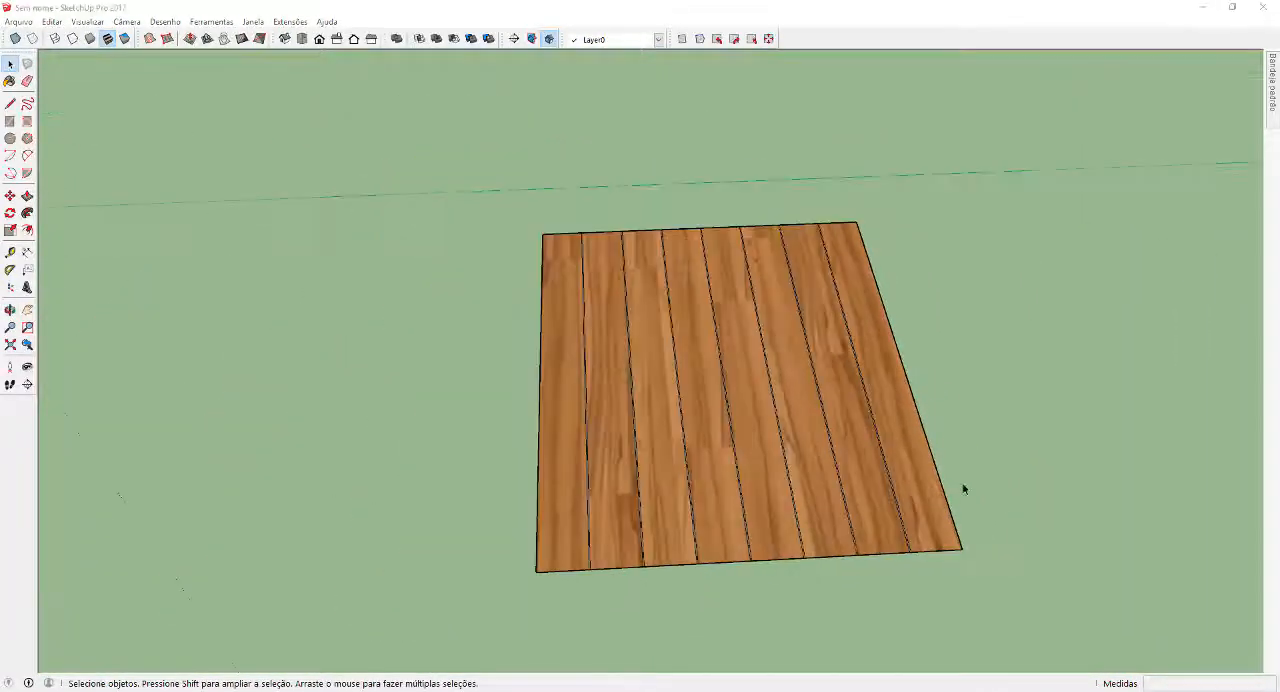
pyautogui.moveTo(963, 486); pyautogui.dragTo(1244, 152, button='middle')
# Pin the default tray open and replace the texture image of the planks' madeira banqueta material with madeira teste.jpg
pyautogui.moveTo(1272, 85)
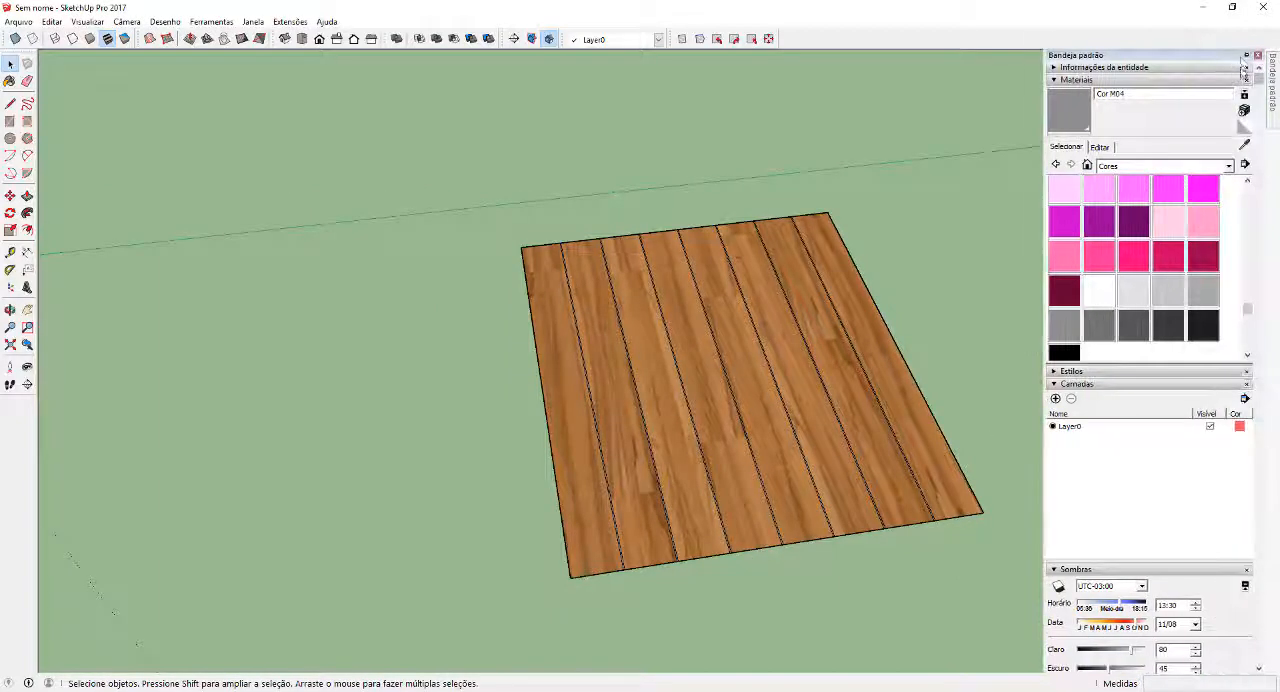
pyautogui.click(1246, 56)
pyautogui.click(1260, 145)
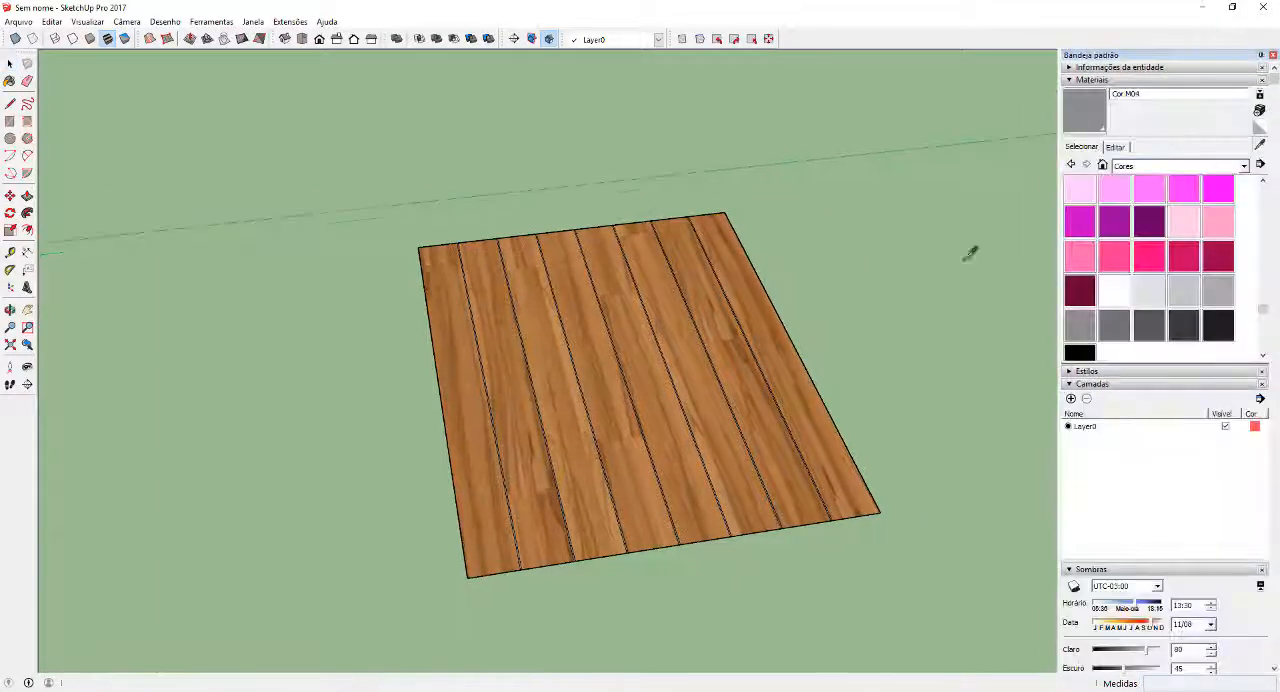
pyautogui.click(743, 389)
pyautogui.click(1117, 148)
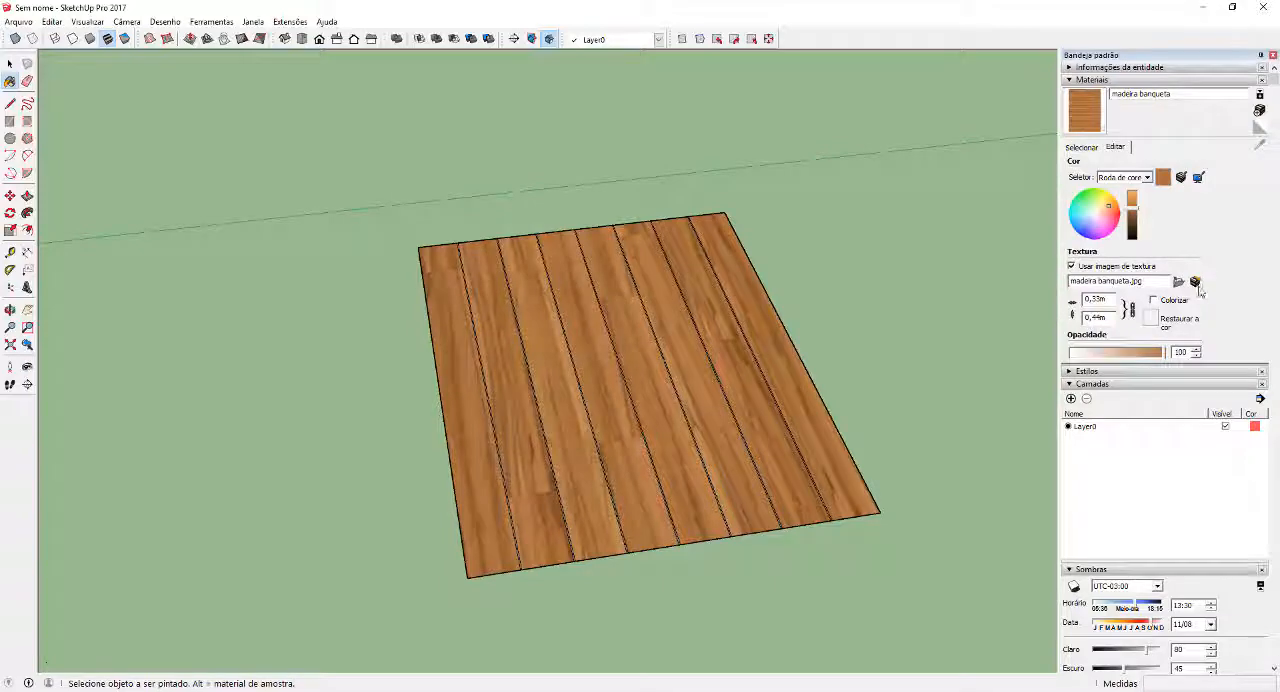
pyautogui.click(1178, 282)
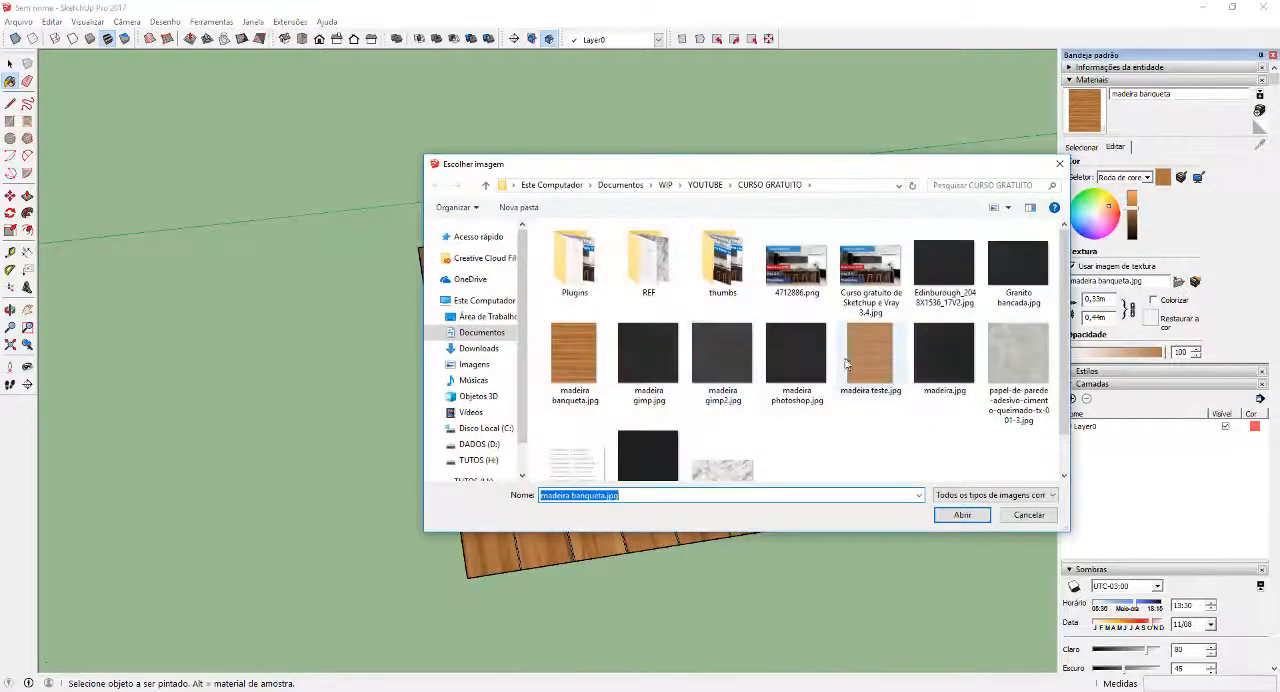
pyautogui.click(869, 360)
pyautogui.doubleClick(869, 360)
pyautogui.scroll(5, 723, 420)
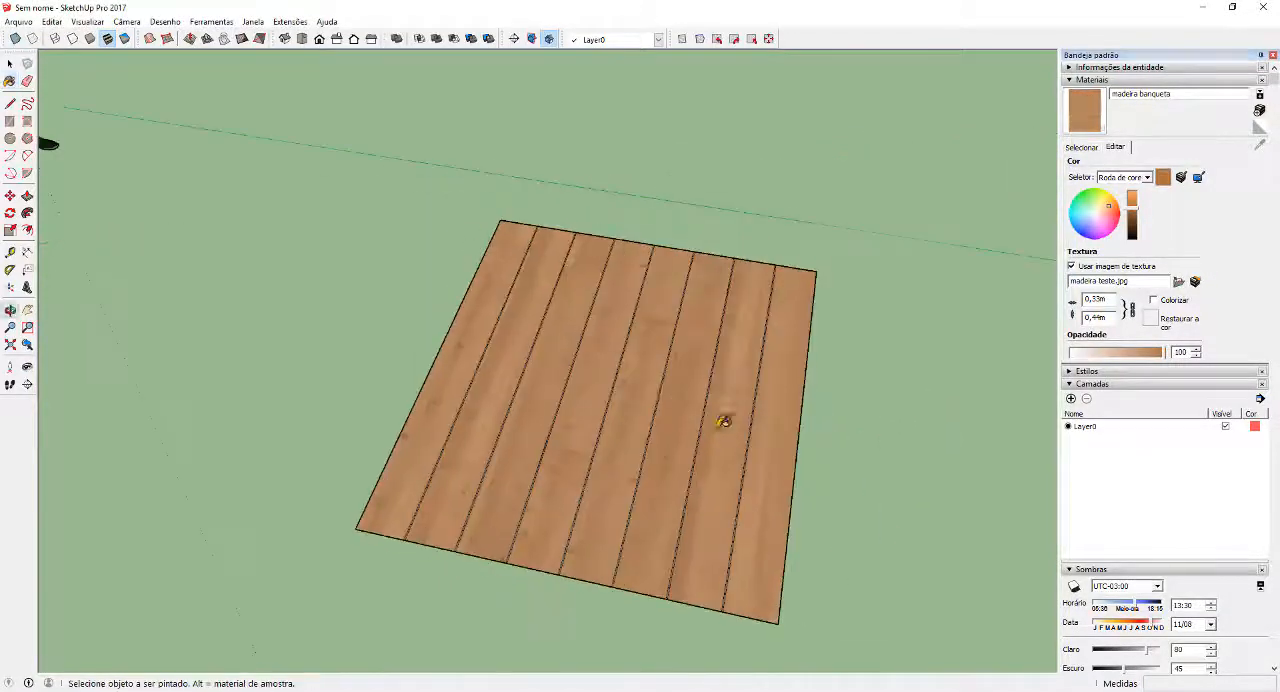
pyautogui.press('space')
# Examine the new wood texture and the grey joints on the eight-plank panel up close and from several angles
pyautogui.moveTo(755, 380); pyautogui.dragTo(870, 508, button='middle')
pyautogui.scroll(-3, 622, 326)
pyautogui.scroll(5, 505, 510)
pyautogui.moveTo(505, 510); pyautogui.dragTo(477, 489, button='middle')
pyautogui.scroll(6, 531, 463)
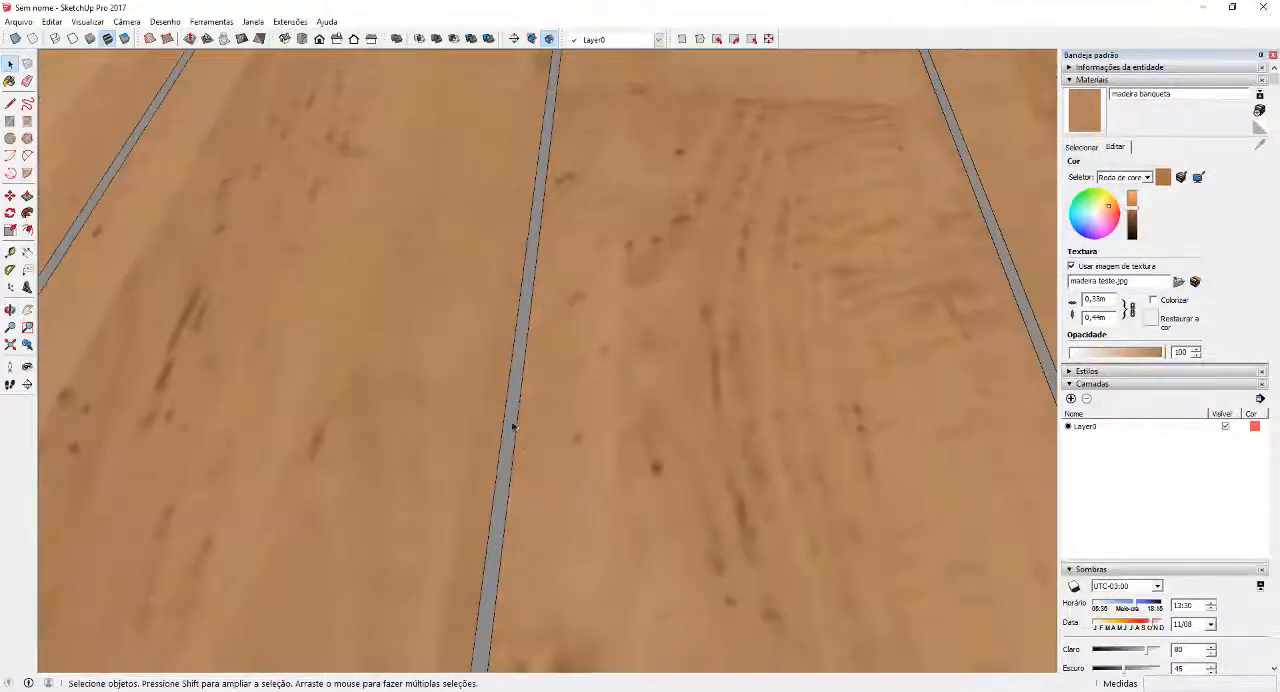
pyautogui.scroll(-4, 516, 426)
pyautogui.scroll(-8, 517, 426)
pyautogui.moveTo(617, 394)
pyautogui.mouseDown(button='middle')
pyautogui.moveTo(634, 354)
pyautogui.moveTo(611, 413)
pyautogui.mouseUp(button='middle')
pyautogui.click(611, 413)
pyautogui.scroll(3, 725, 390)
pyautogui.moveTo(785, 390); pyautogui.dragTo(649, 426, button='middle')
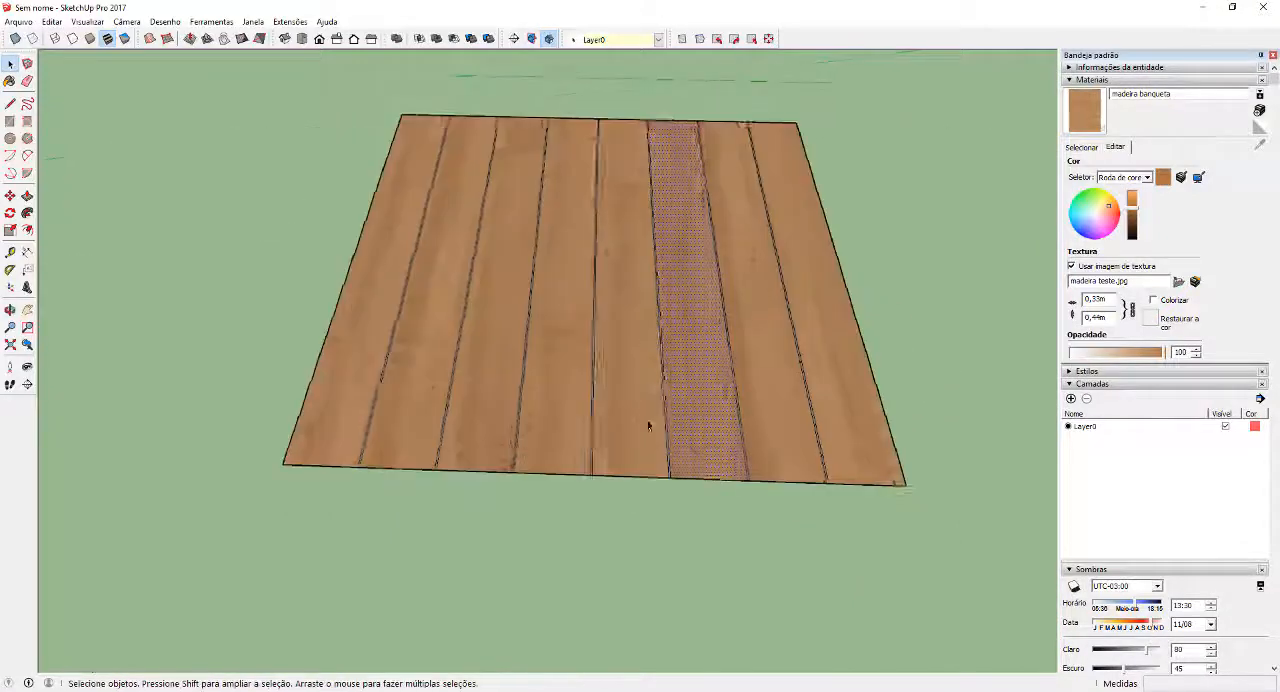
pyautogui.scroll(-4, 649, 426)
pyautogui.moveTo(723, 480); pyautogui.dragTo(880, 510, button='middle')
pyautogui.scroll(2, 526, 315)
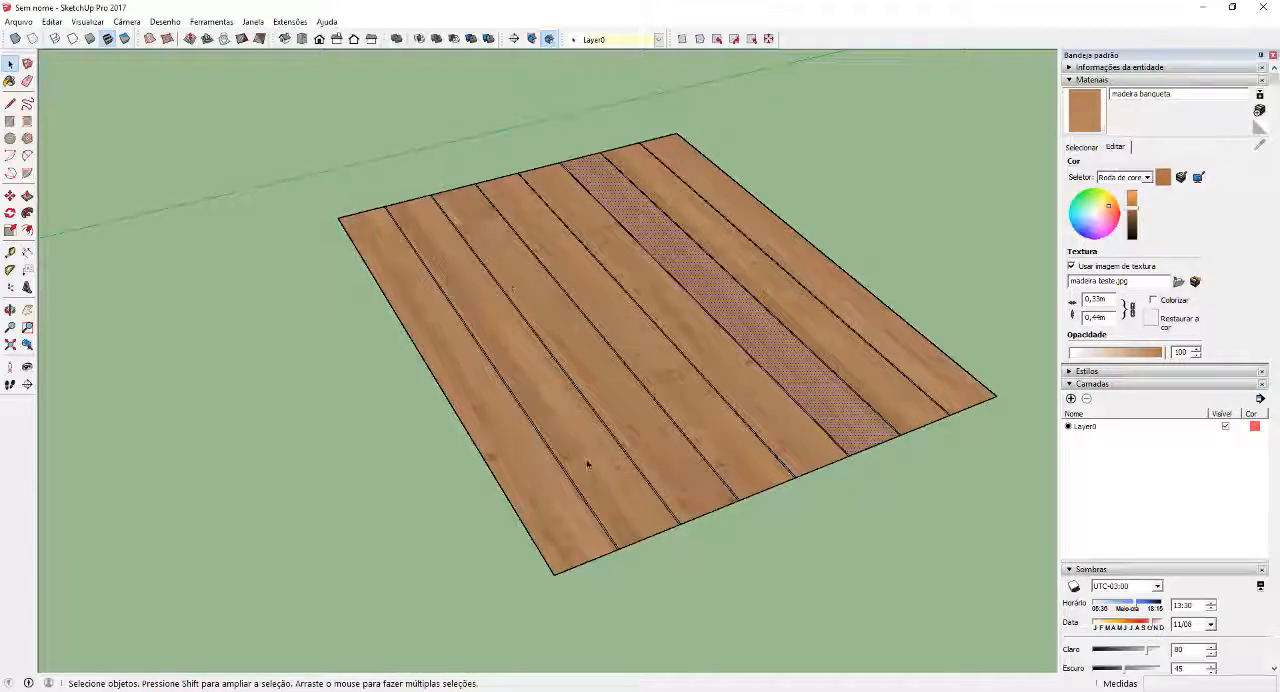
pyautogui.moveTo(722, 262); pyautogui.dragTo(515, 279, button='middle')
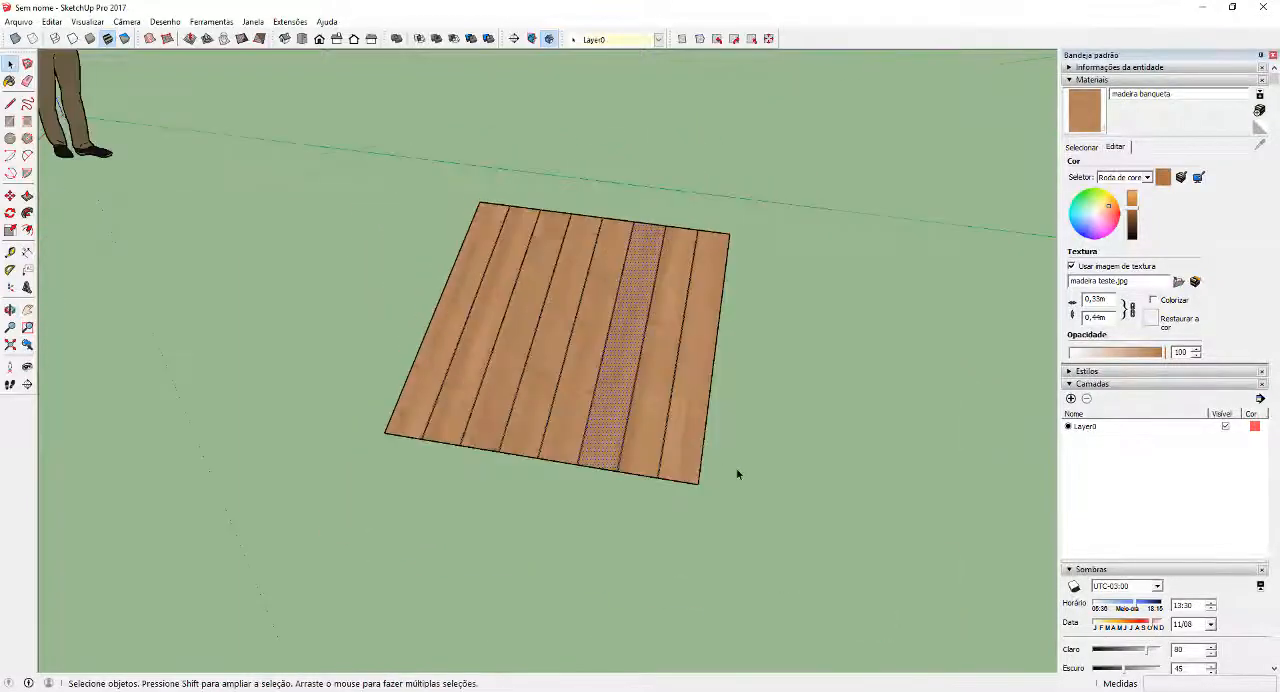
pyautogui.moveTo(737, 474); pyautogui.dragTo(783, 497, button='middle')
pyautogui.click(783, 497)
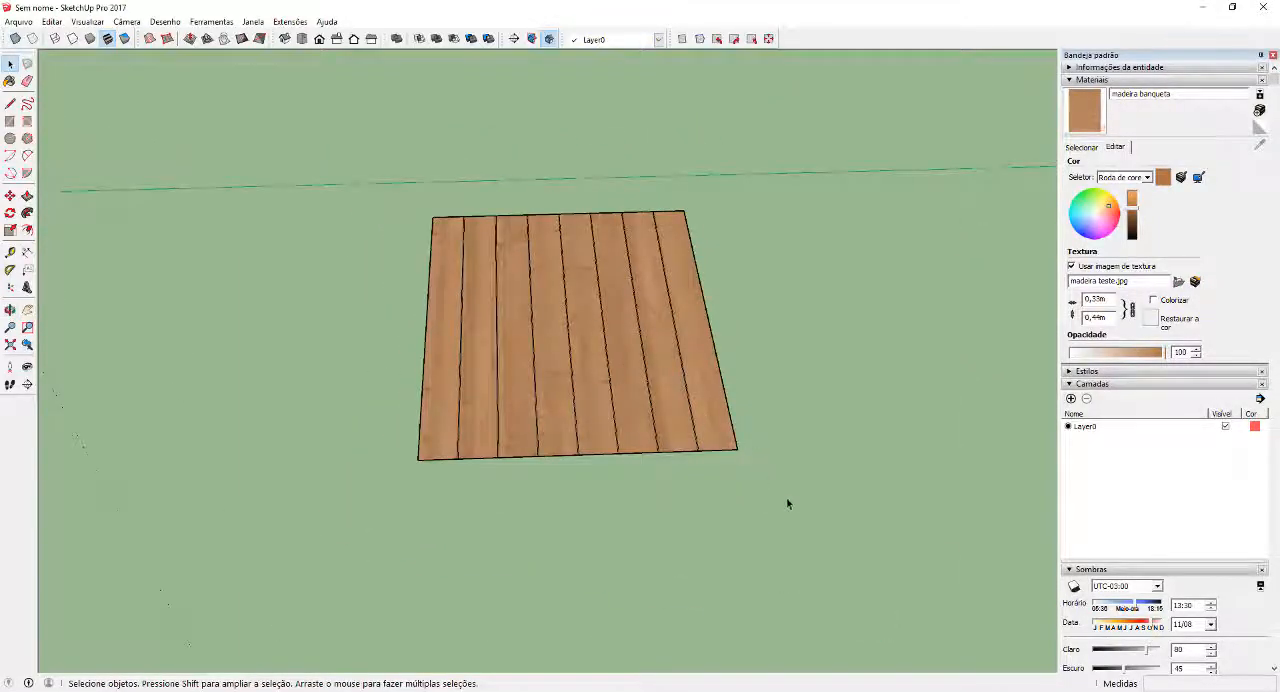
# Select all planks and joints of the panel, combine their textures into one and erase the internal edges
pyautogui.tripleClick(601, 291)
pyautogui.rightClick(538, 308)
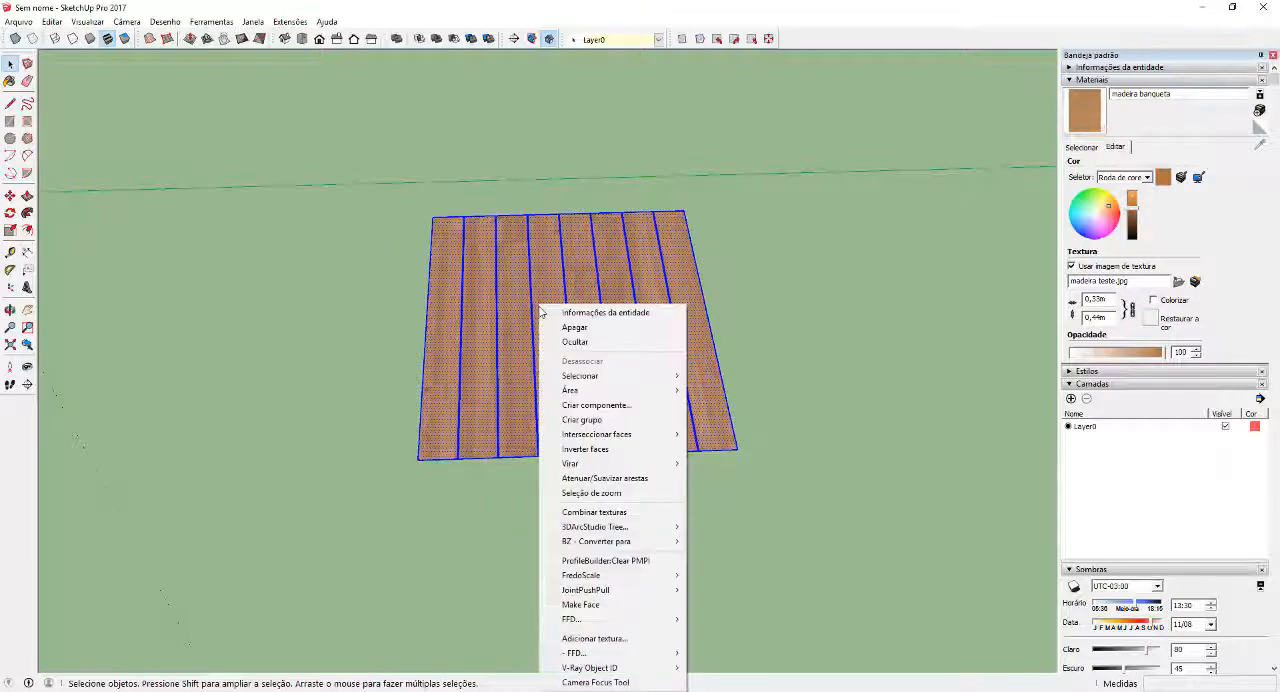
pyautogui.click(626, 512)
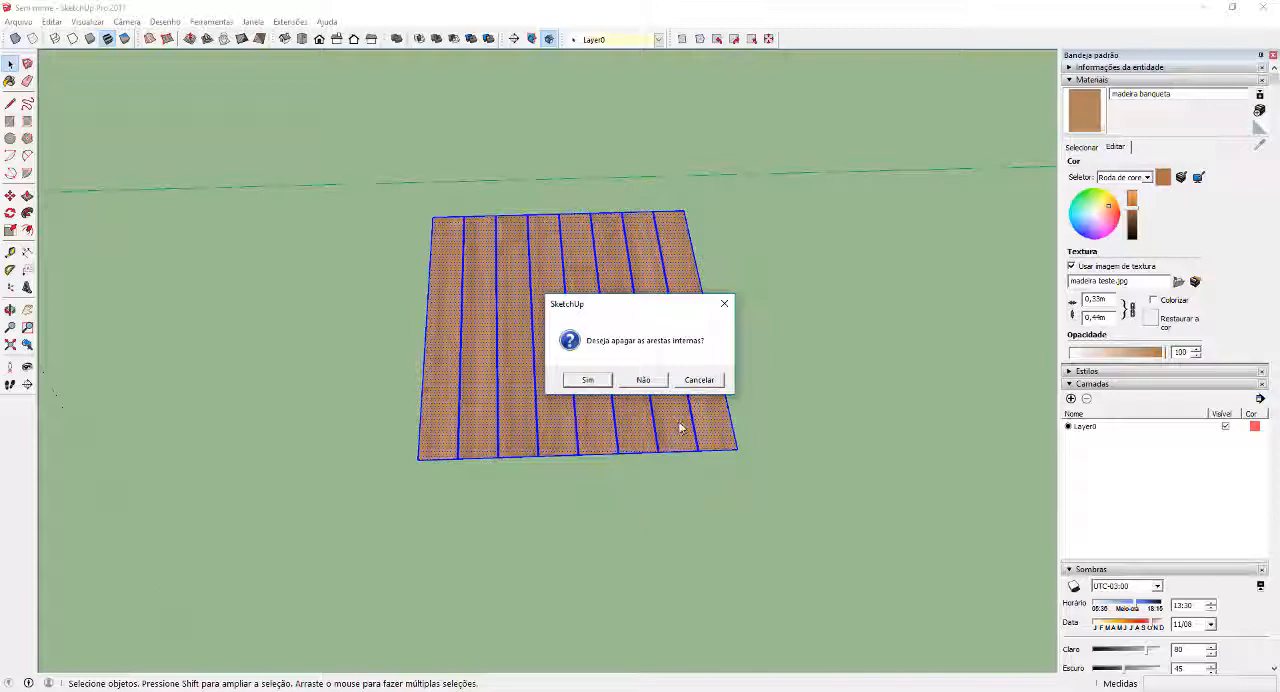
pyautogui.click(586, 381)
pyautogui.scroll(5, 480, 334)
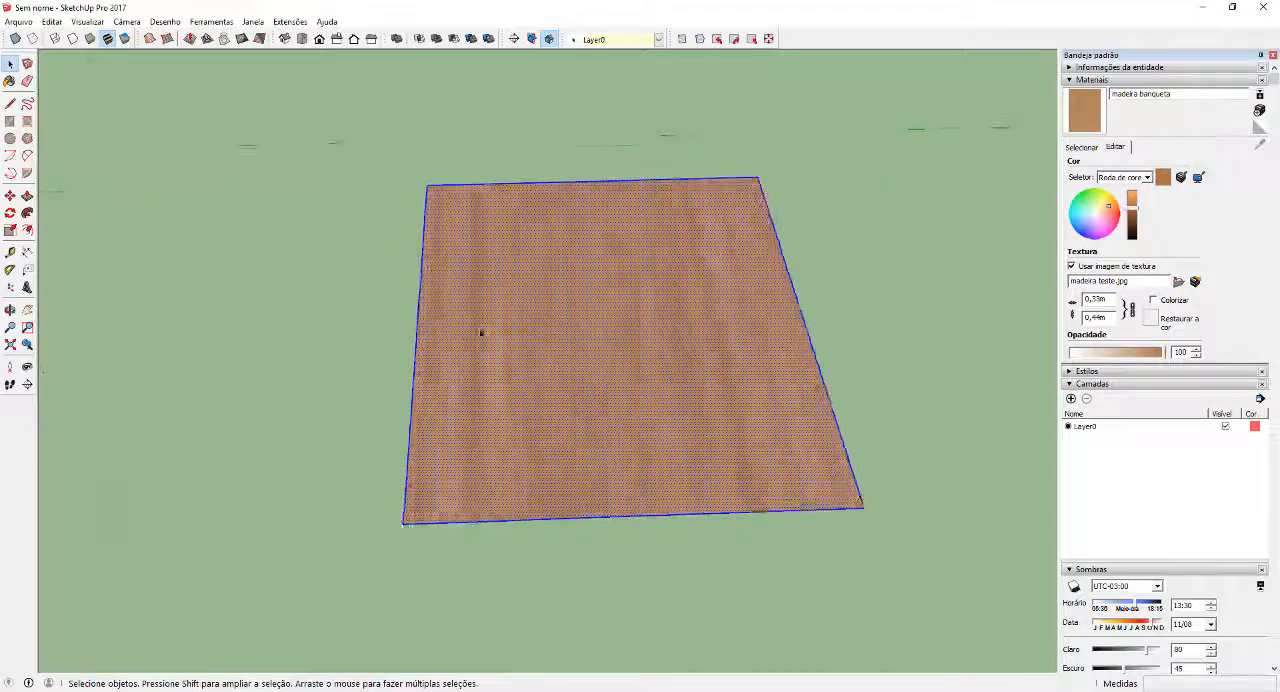
# Examine the combined wood surface up close and from several angles for the joints between planks
pyautogui.click(229, 347)
pyautogui.moveTo(260, 374); pyautogui.dragTo(650, 345, button='middle')
pyautogui.scroll(-1, 760, 325)
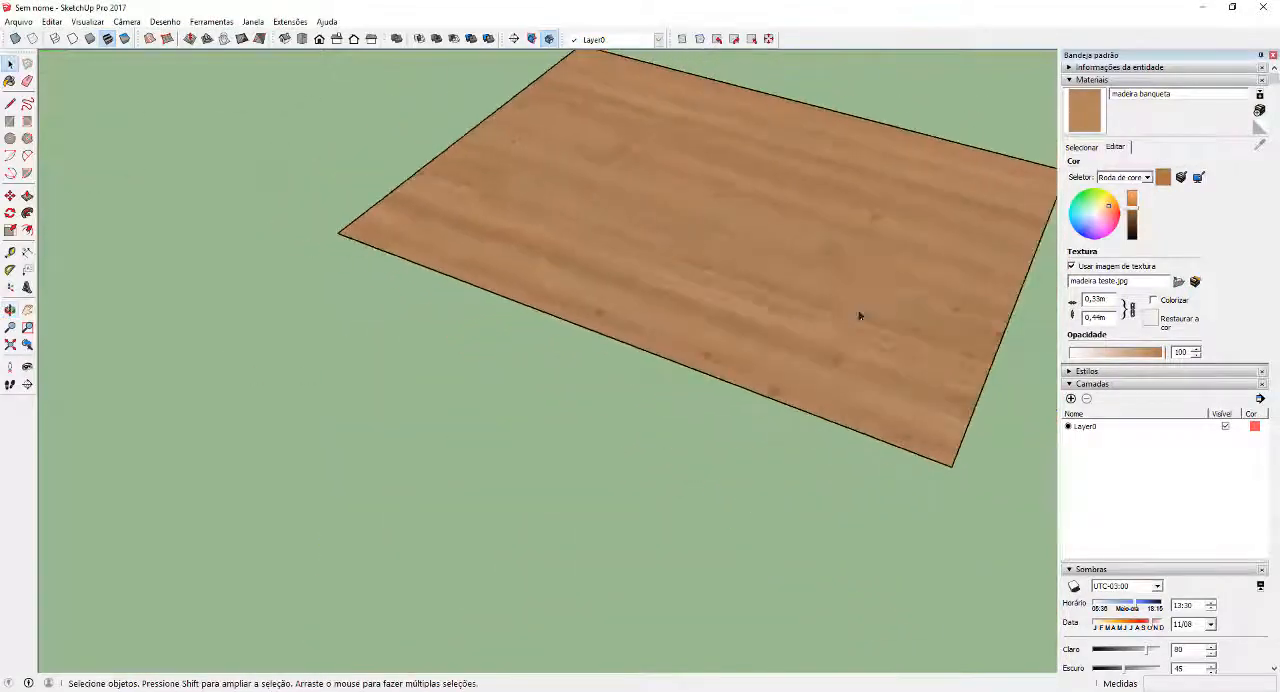
pyautogui.scroll(5, 850, 314)
pyautogui.scroll(-7, 513, 326)
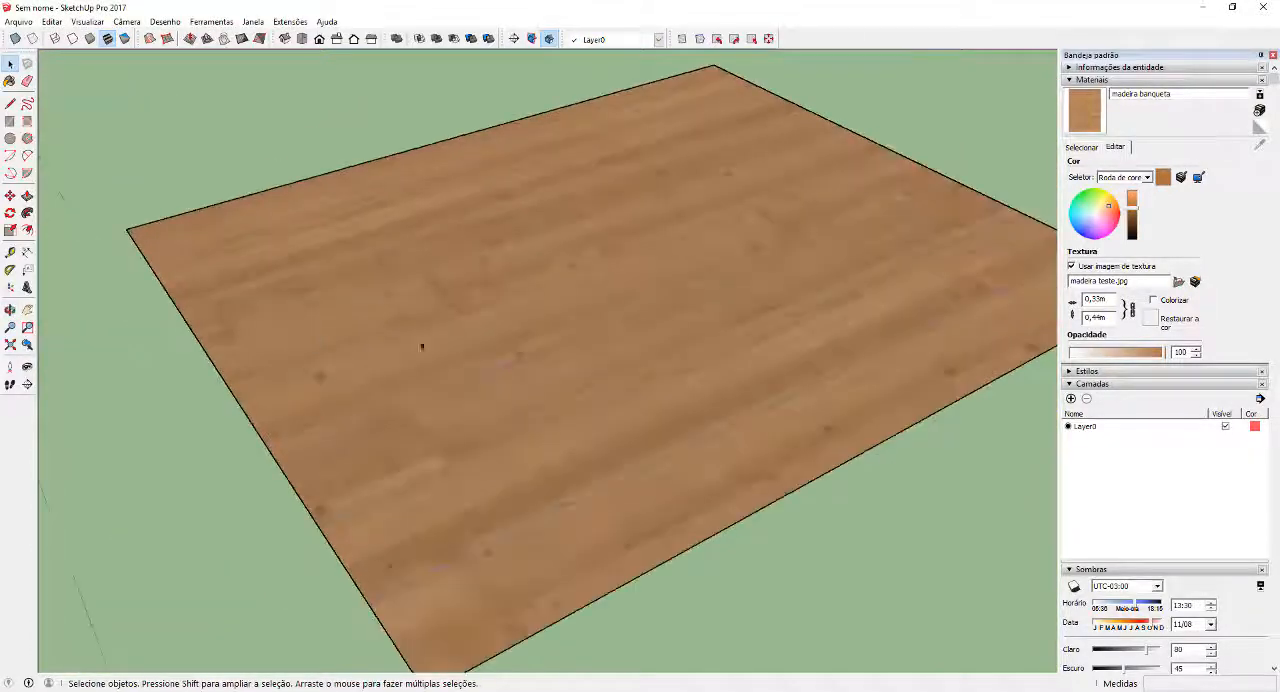
pyautogui.moveTo(586, 498); pyautogui.dragTo(405, 381, button='middle')
pyautogui.scroll(-3, 405, 381)
pyautogui.moveTo(757, 355); pyautogui.dragTo(543, 388, button='middle')
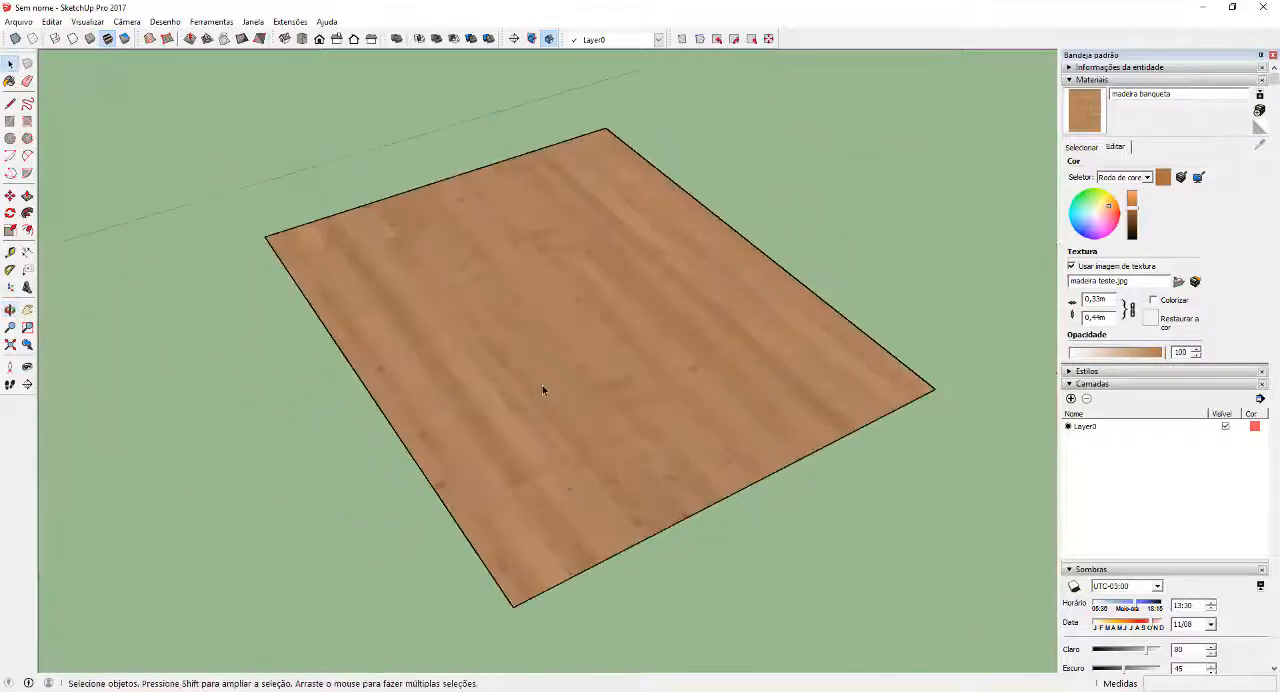
# Paint one grey joint between the planks with the dark grey color Cor M07
pyautogui.scroll(6, 533, 391)
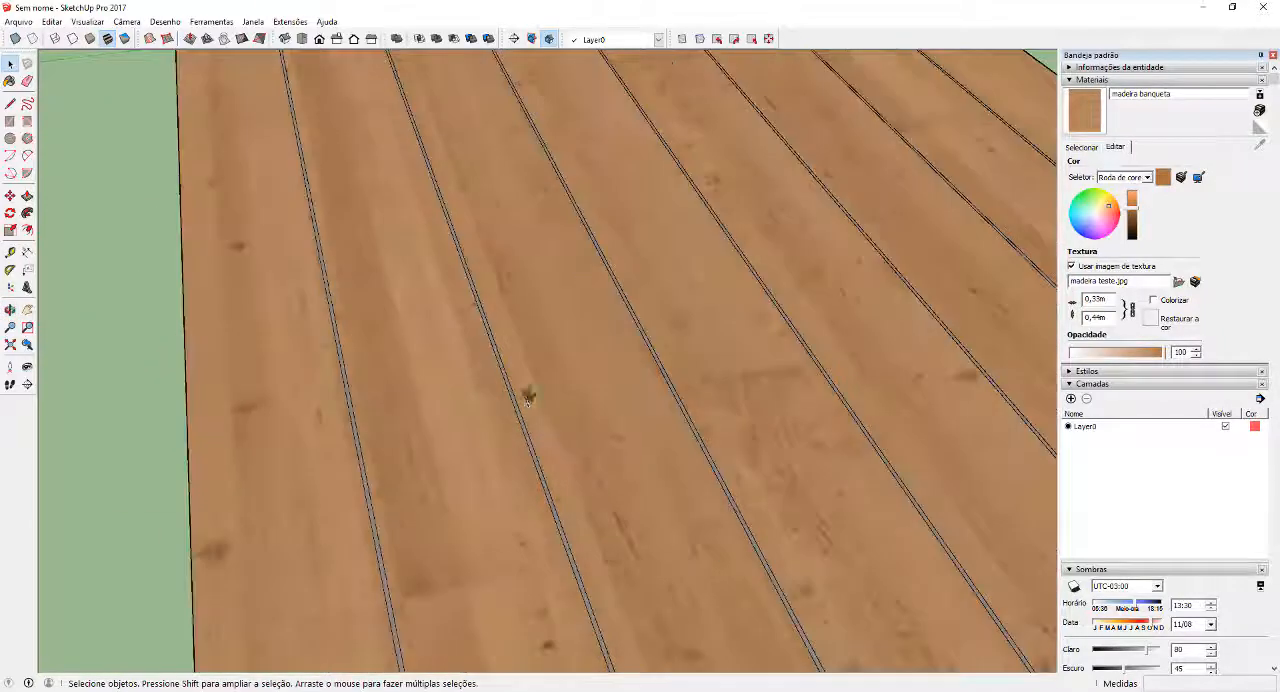
pyautogui.press('b')
pyautogui.scroll(2, 520, 378)
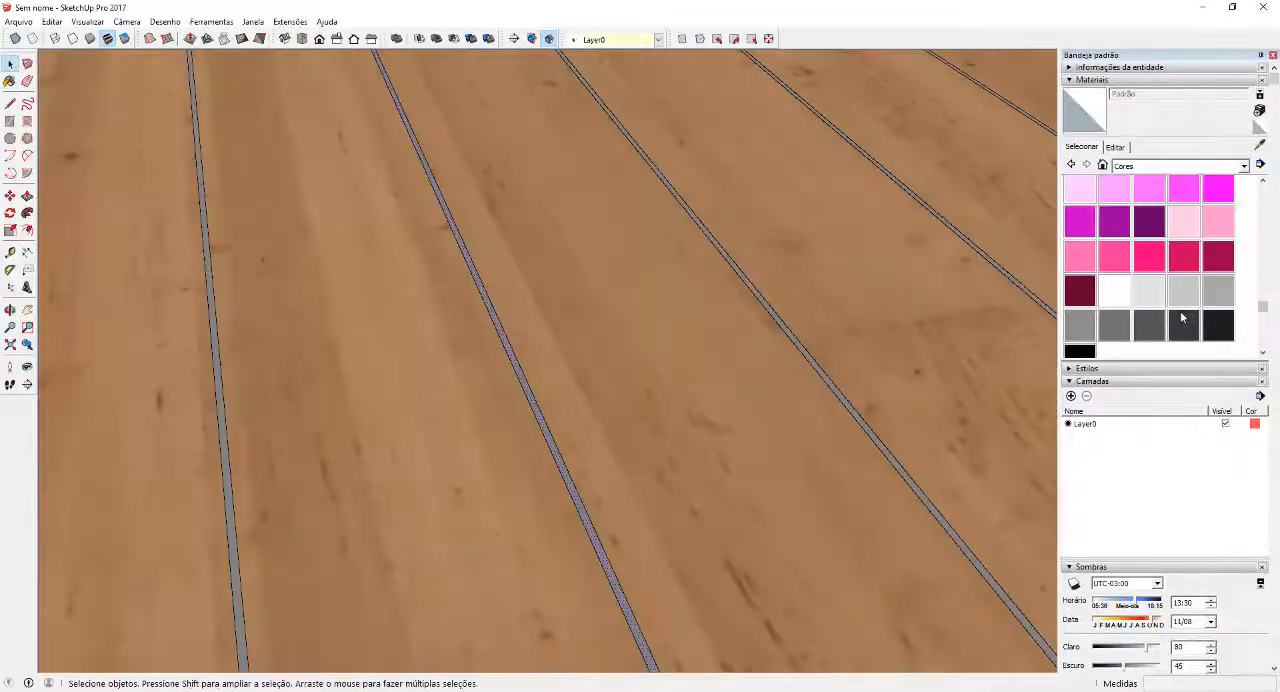
pyautogui.scroll(-2, 1182, 313)
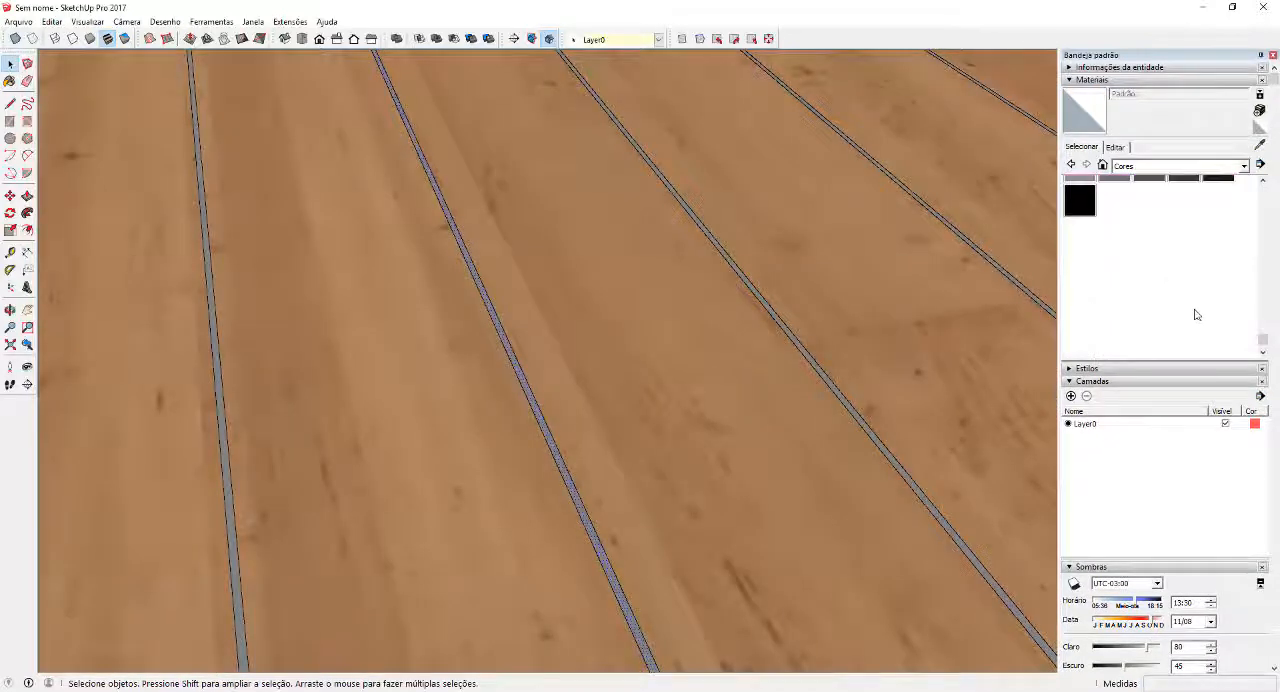
pyautogui.scroll(1, 1191, 322)
pyautogui.click(1183, 245)
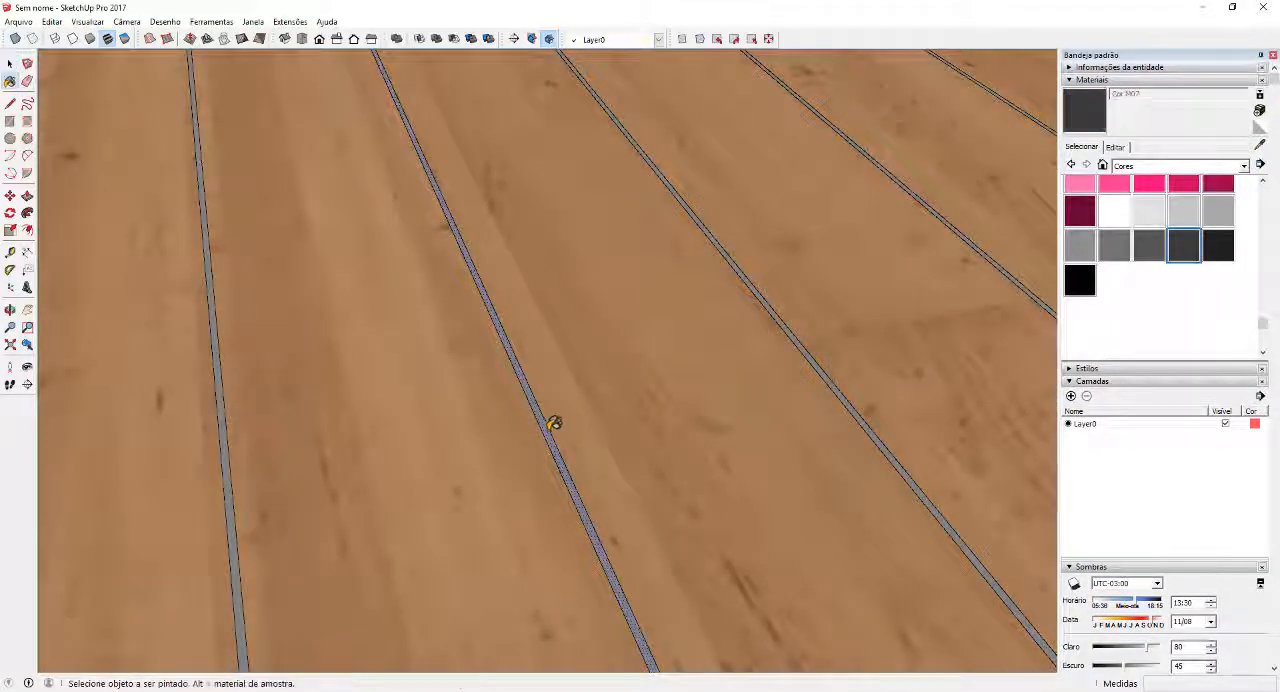
pyautogui.click(551, 422)
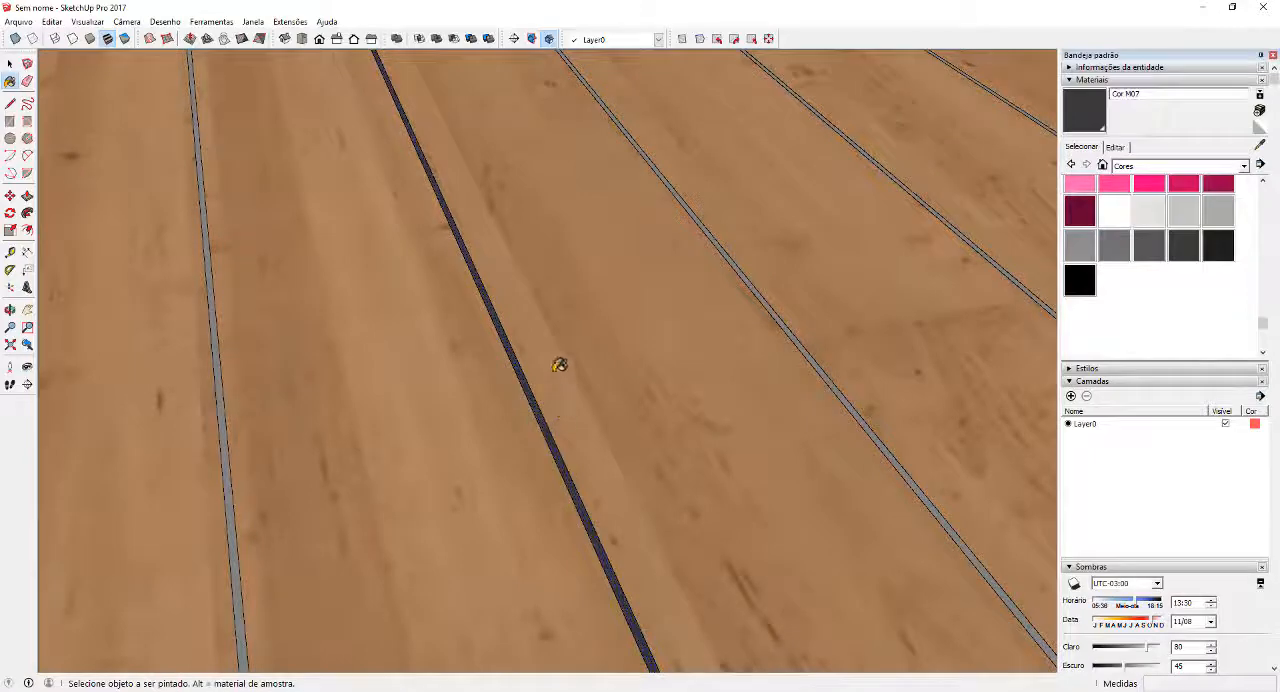
# Replace the lighter grey material on all remaining joints of the panel with Cor M07
pyautogui.press('space')
pyautogui.scroll(-4, 589, 360)
pyautogui.scroll(6, 650, 350)
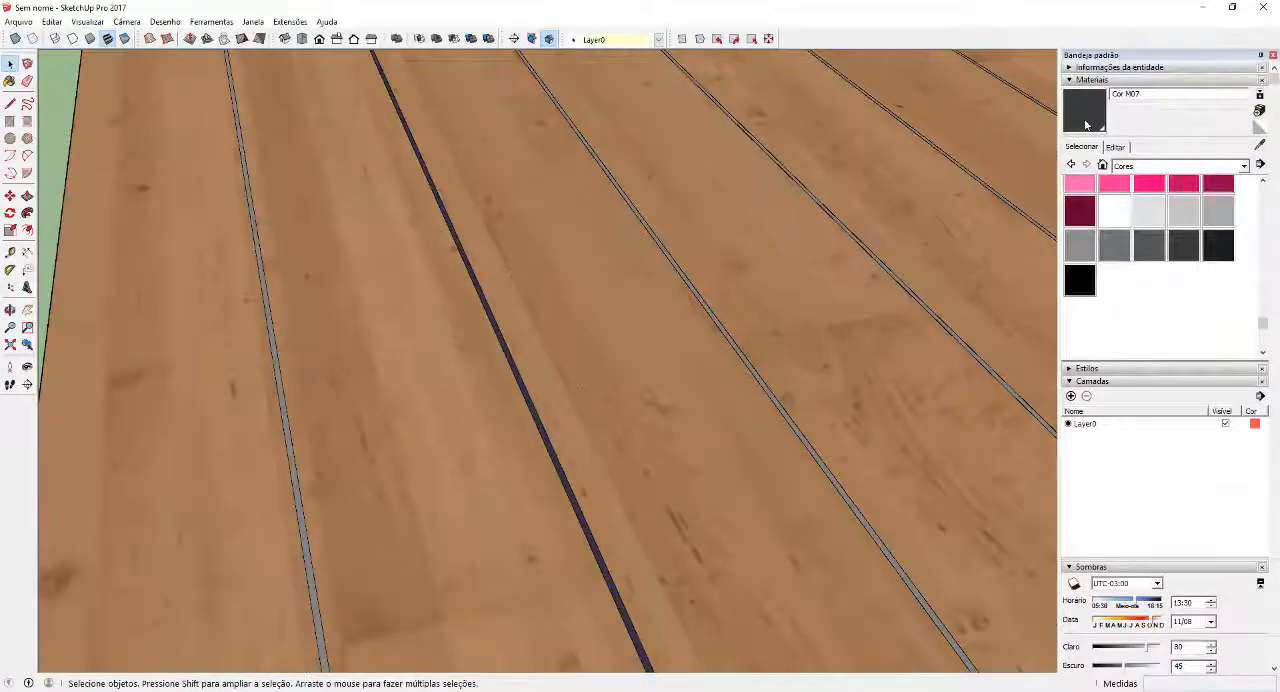
pyautogui.click(1086, 124)
pyautogui.scroll(-3, 660, 243)
pyautogui.scroll(5, 449, 334)
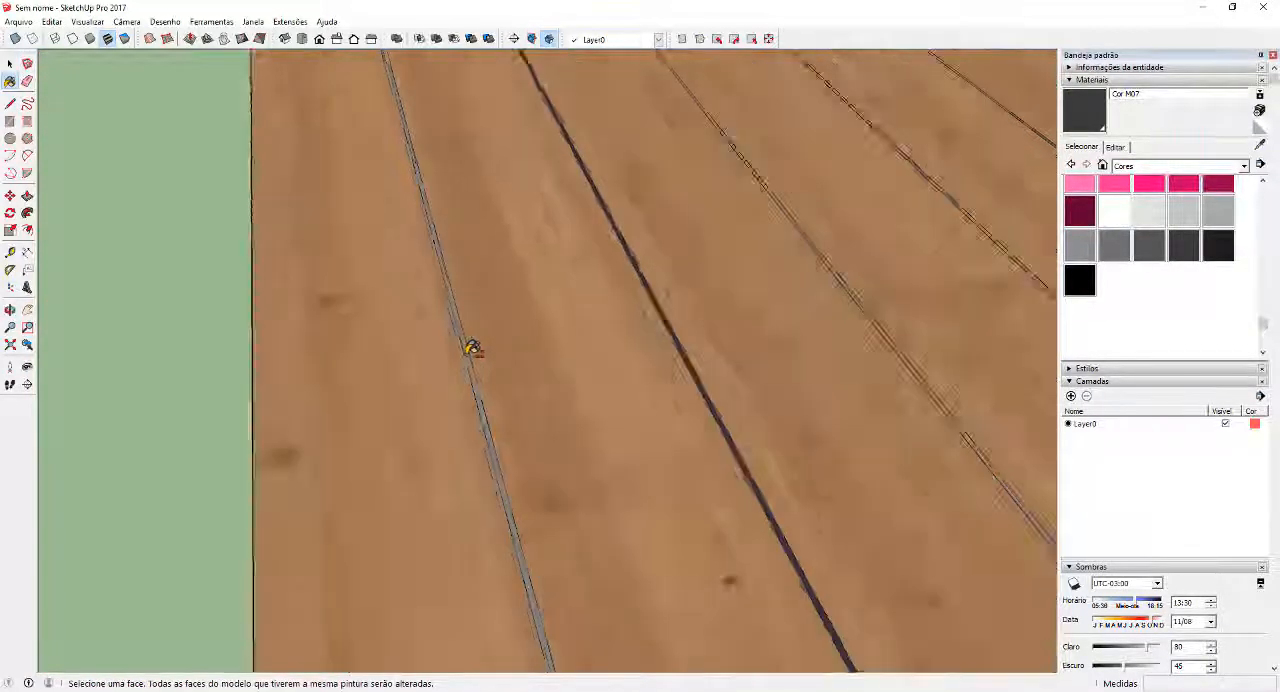
pyautogui.scroll(2, 472, 347)
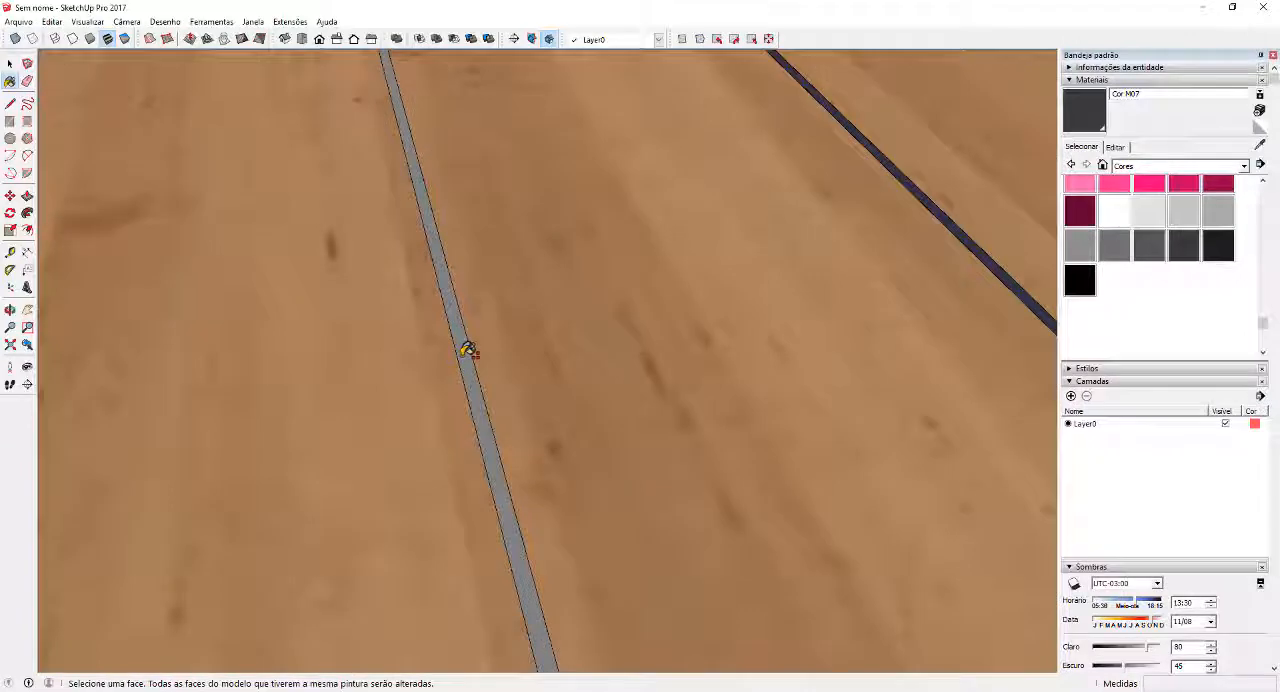
pyautogui.click(466, 352)
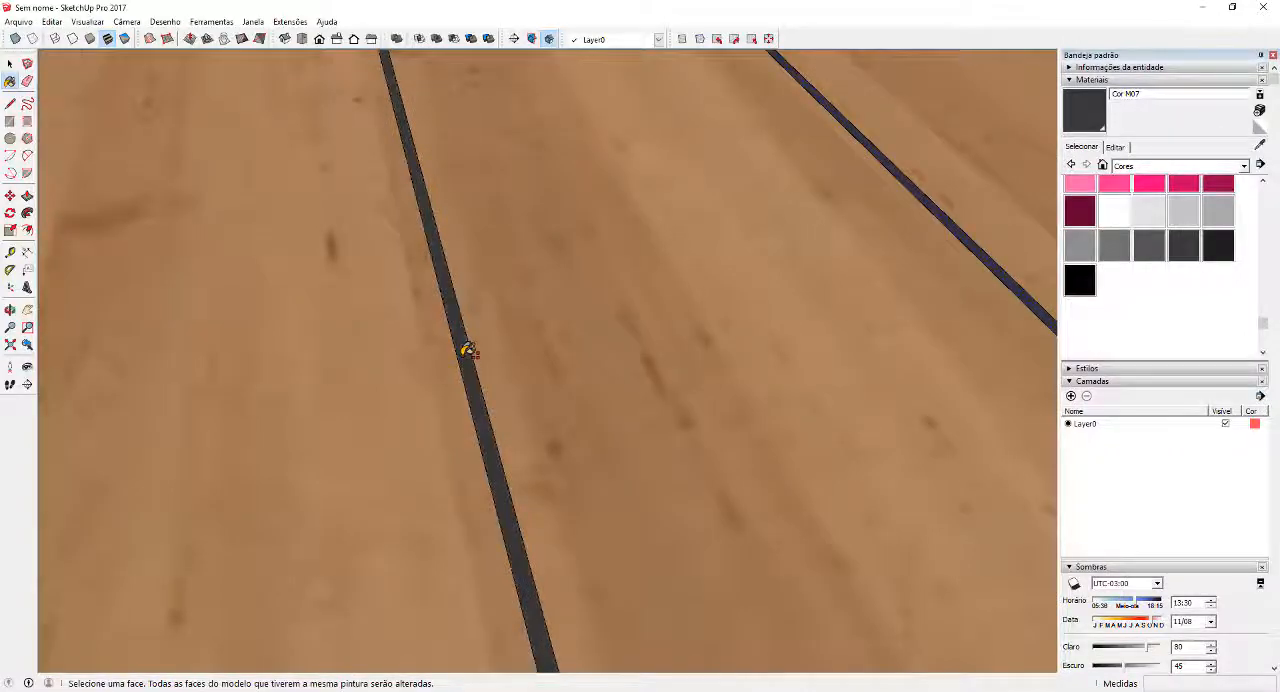
pyautogui.press('space')
# Examine the dark joints and wood grain across the plank panel up close and from several angles
pyautogui.scroll(-10, 468, 356)
pyautogui.moveTo(596, 374); pyautogui.dragTo(463, 386, button='middle')
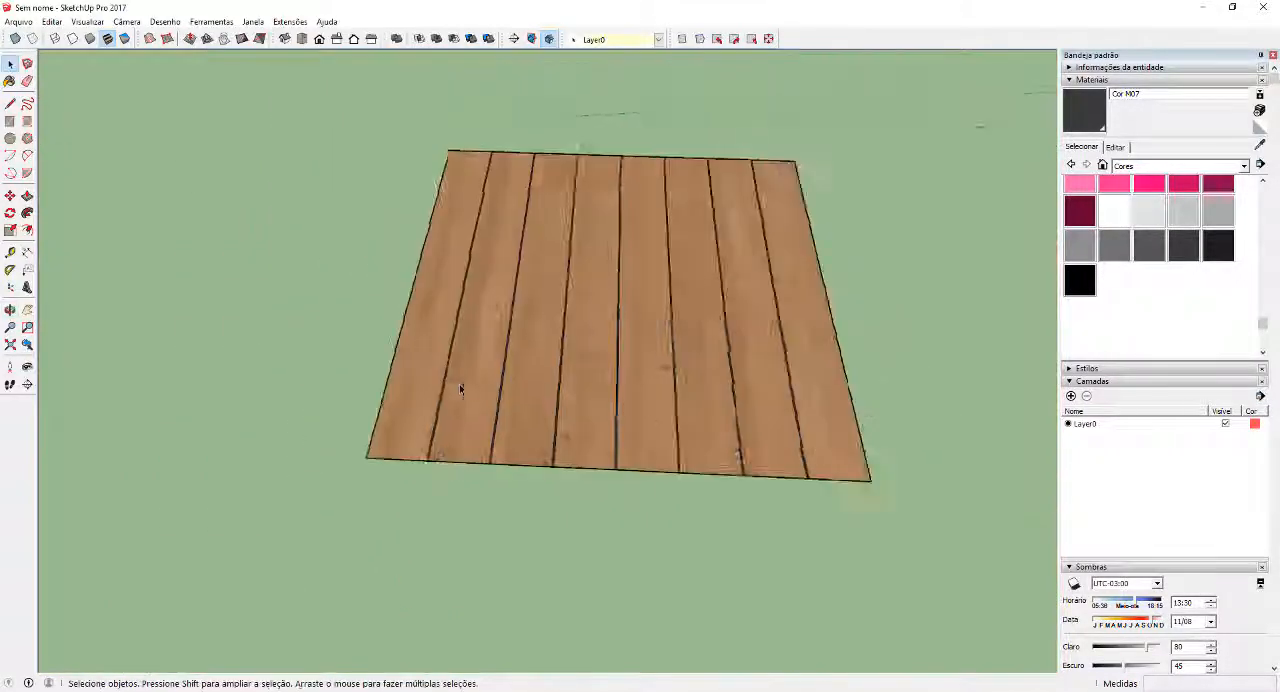
pyautogui.scroll(3, 677, 426)
pyautogui.scroll(3, 864, 467)
pyautogui.moveTo(938, 457); pyautogui.dragTo(546, 369, button='middle')
pyautogui.scroll(-2, 857, 514)
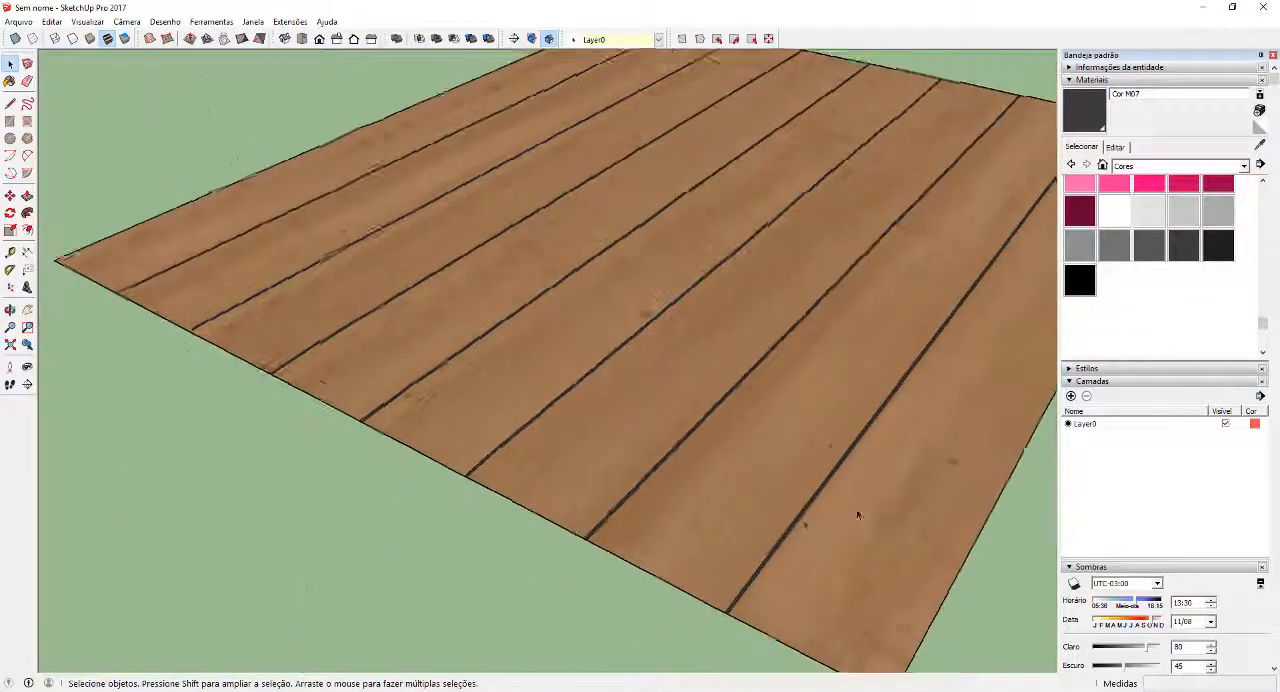
pyautogui.scroll(5, 857, 514)
pyautogui.moveTo(460, 357); pyautogui.dragTo(780, 440, button='middle')
pyautogui.scroll(-3, 778, 440)
pyautogui.moveTo(742, 390); pyautogui.dragTo(587, 372, button='middle')
pyautogui.scroll(-3, 587, 372)
pyautogui.scroll(-3, 587, 372)
# Combine the textures of the whole dark-jointed panel into a single face and erase the internal edges
pyautogui.moveTo(298, 135); pyautogui.dragTo(298, 135)
pyautogui.rightClick(593, 295)
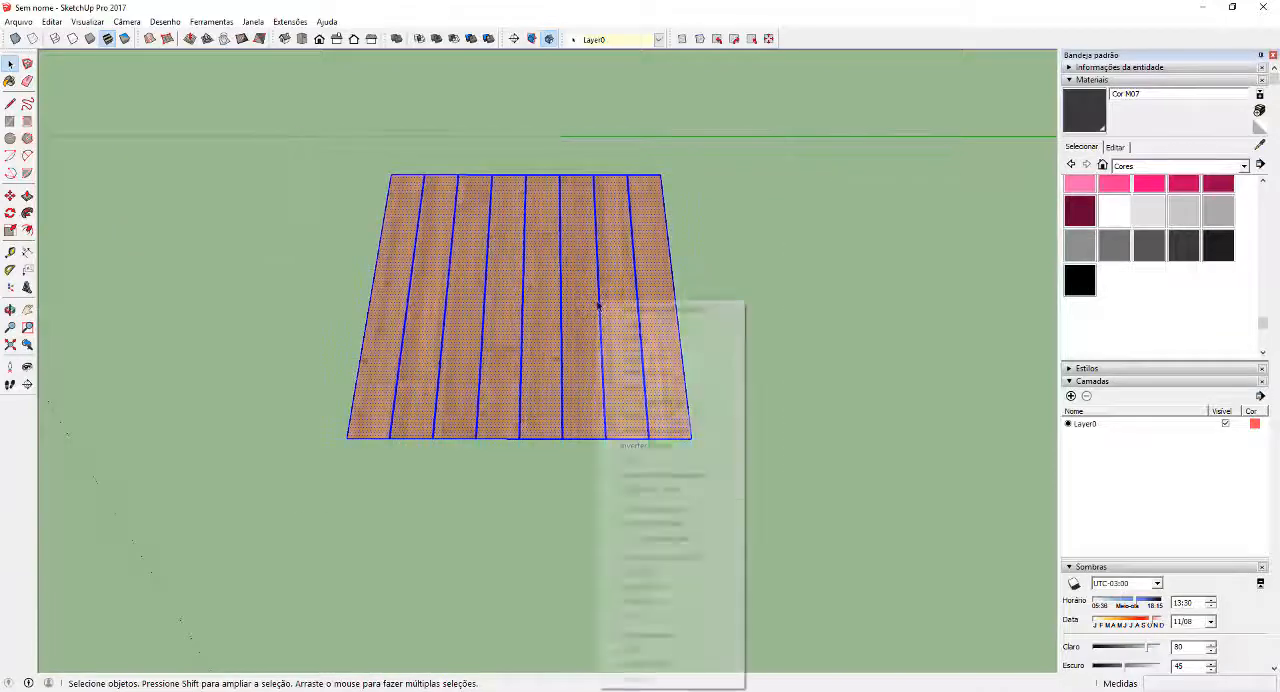
pyautogui.click(688, 510)
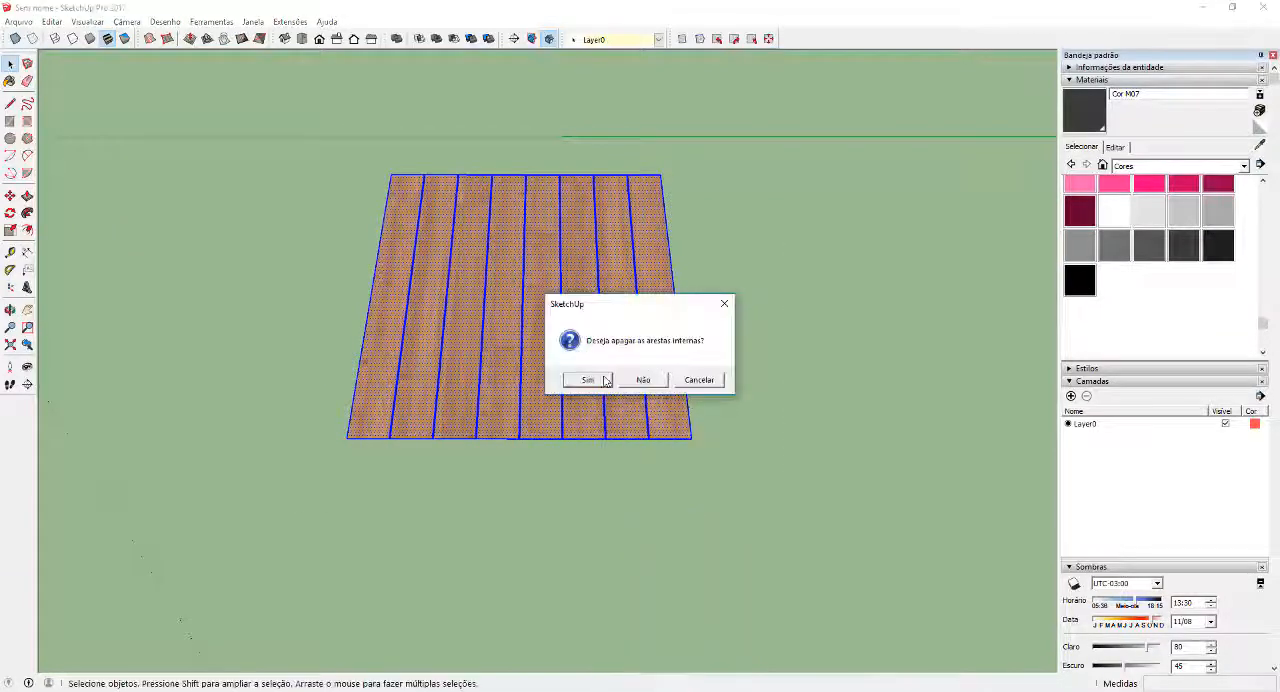
pyautogui.click(588, 380)
pyautogui.scroll(2, 430, 360)
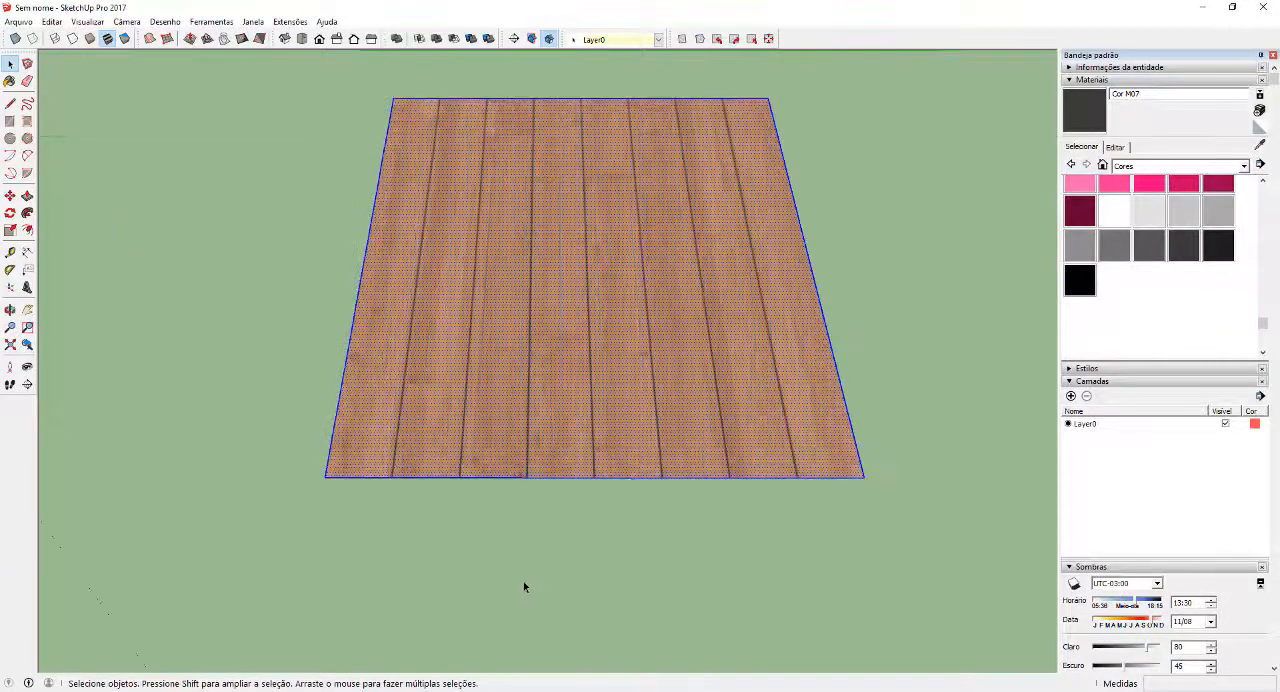
# Draw a large test rectangle on the ground near the combined panel and reverse its face
pyautogui.moveTo(523, 586); pyautogui.dragTo(715, 425, button='middle')
pyautogui.moveTo(543, 289); pyautogui.dragTo(414, 337, button='middle')
pyautogui.scroll(-5, 523, 309)
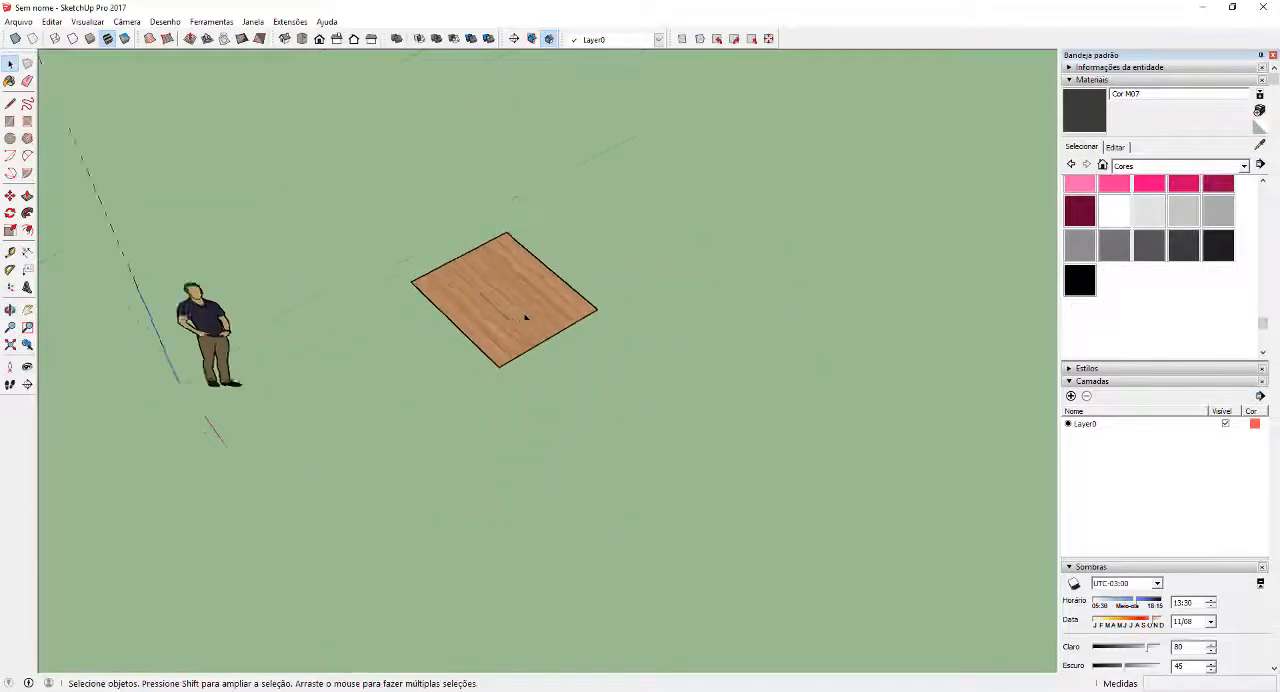
pyautogui.press('r')
pyautogui.click(580, 534)
pyautogui.click(980, 505)
pyautogui.press('space')
pyautogui.rightClick(789, 478)
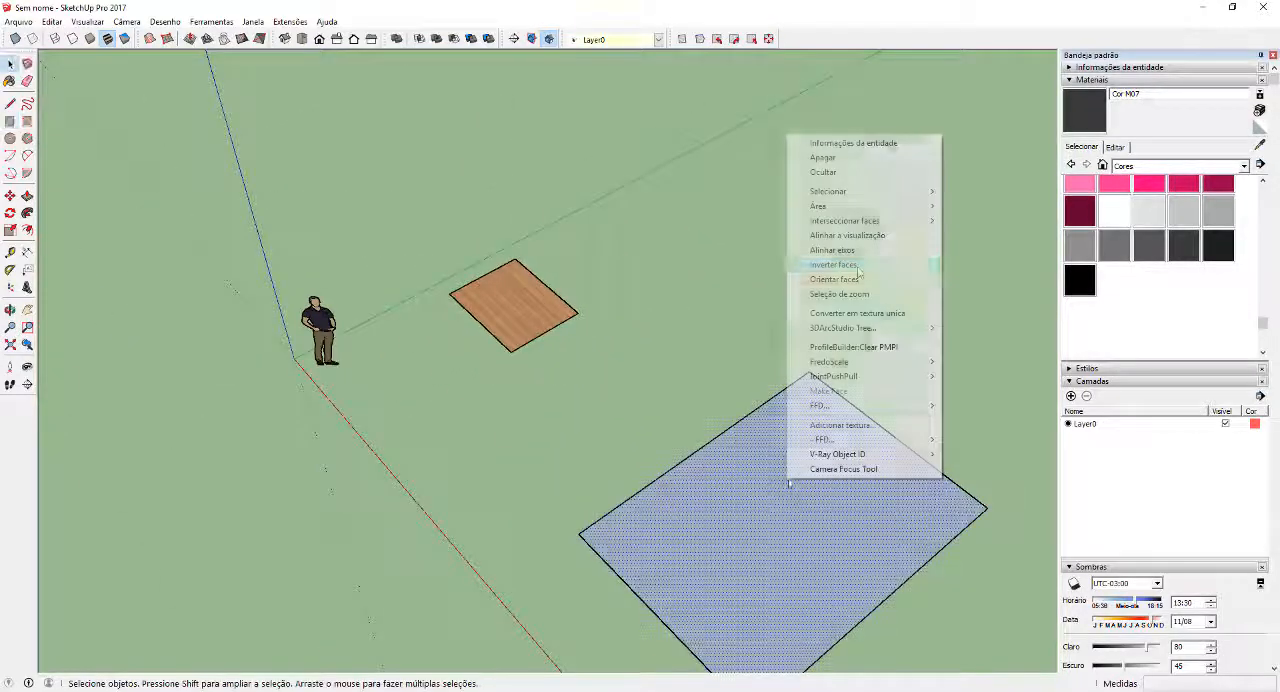
pyautogui.click(857, 279)
# Sample the combined plank texture from the panel and paint the large test rectangle with it
pyautogui.moveTo(728, 303); pyautogui.dragTo(663, 299, button='middle')
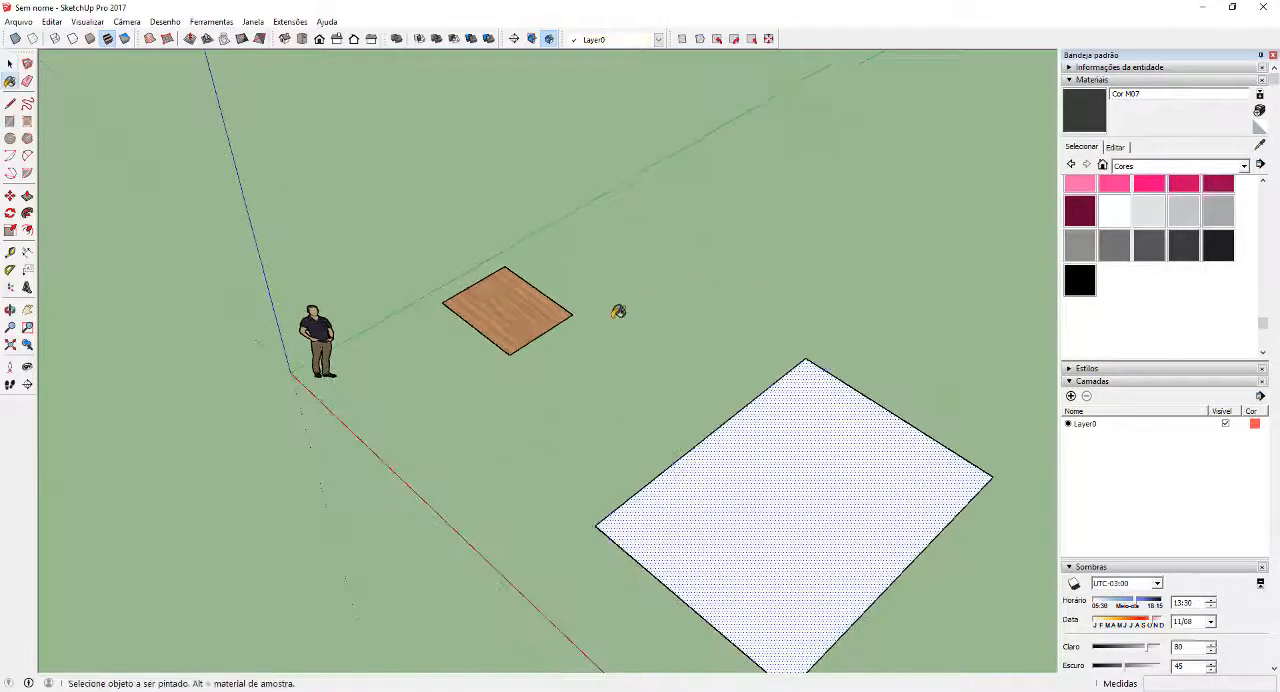
pyautogui.keyDown('alt'); pyautogui.click(528, 300); pyautogui.keyUp('alt')
pyautogui.click(838, 474)
pyautogui.press('space')
# Examine how the plank texture repeats across the test rectangle, from close up and from a distance
pyautogui.moveTo(786, 363)
pyautogui.mouseDown(button='middle')
pyautogui.moveTo(916, 551)
pyautogui.moveTo(934, 480)
pyautogui.moveTo(1030, 340)
pyautogui.mouseUp(button='middle')
pyautogui.click(916, 551)
pyautogui.scroll(5, 868, 537)
pyautogui.moveTo(863, 246); pyautogui.dragTo(517, 328, button='middle')
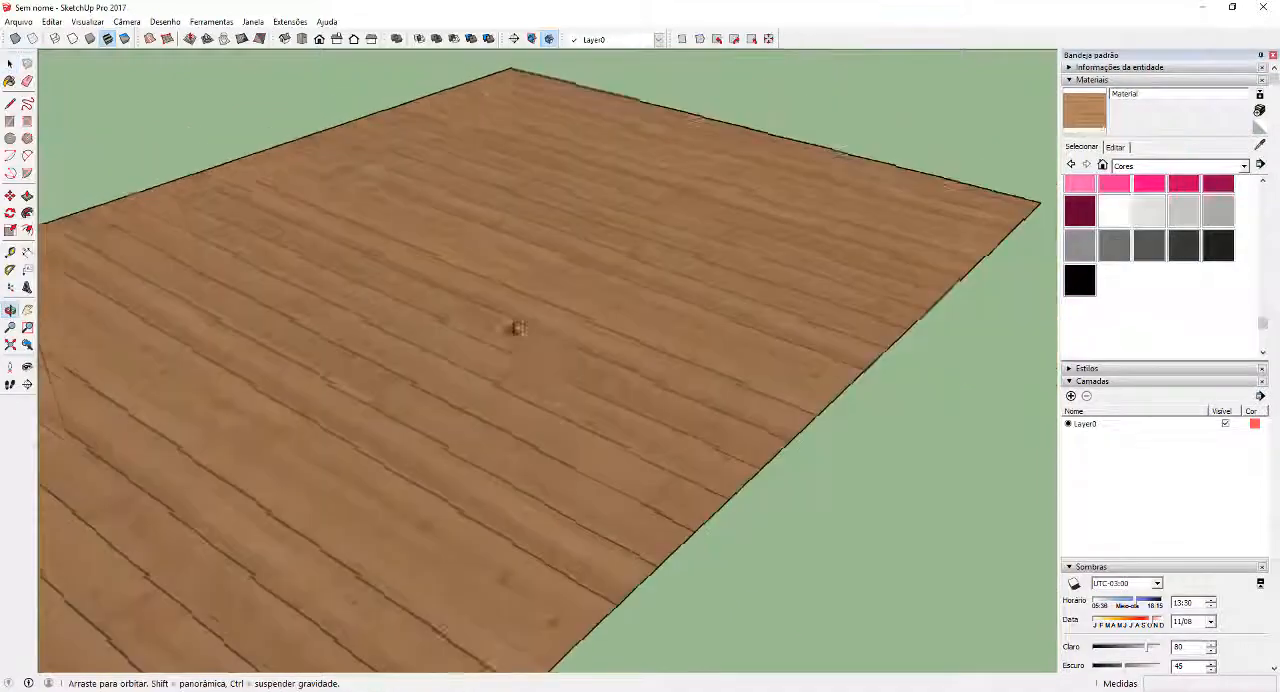
pyautogui.scroll(-3, 518, 330)
pyautogui.moveTo(640, 386); pyautogui.dragTo(580, 425, button='middle')
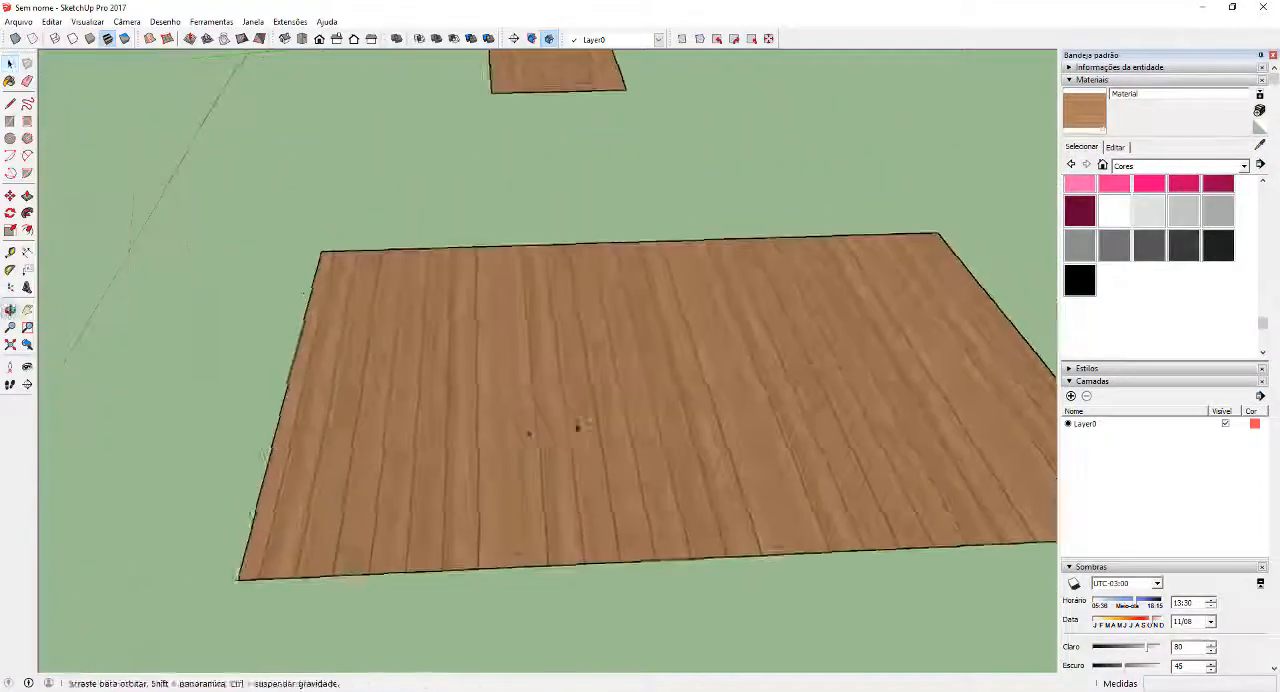
pyautogui.scroll(3, 578, 427)
pyautogui.scroll(-5, 563, 427)
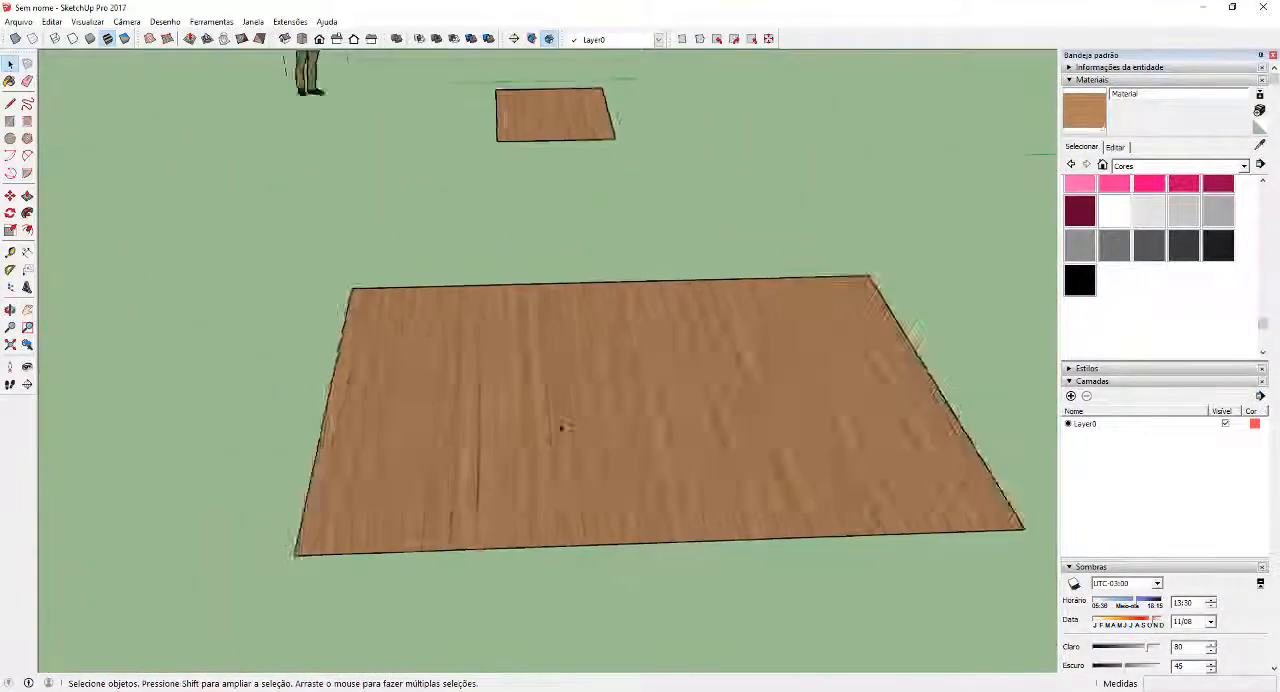
pyautogui.scroll(-2, 561, 427)
# Copy the last dark joint strip onto the outer long edge of the end plank
pyautogui.scroll(4, 546, 200)
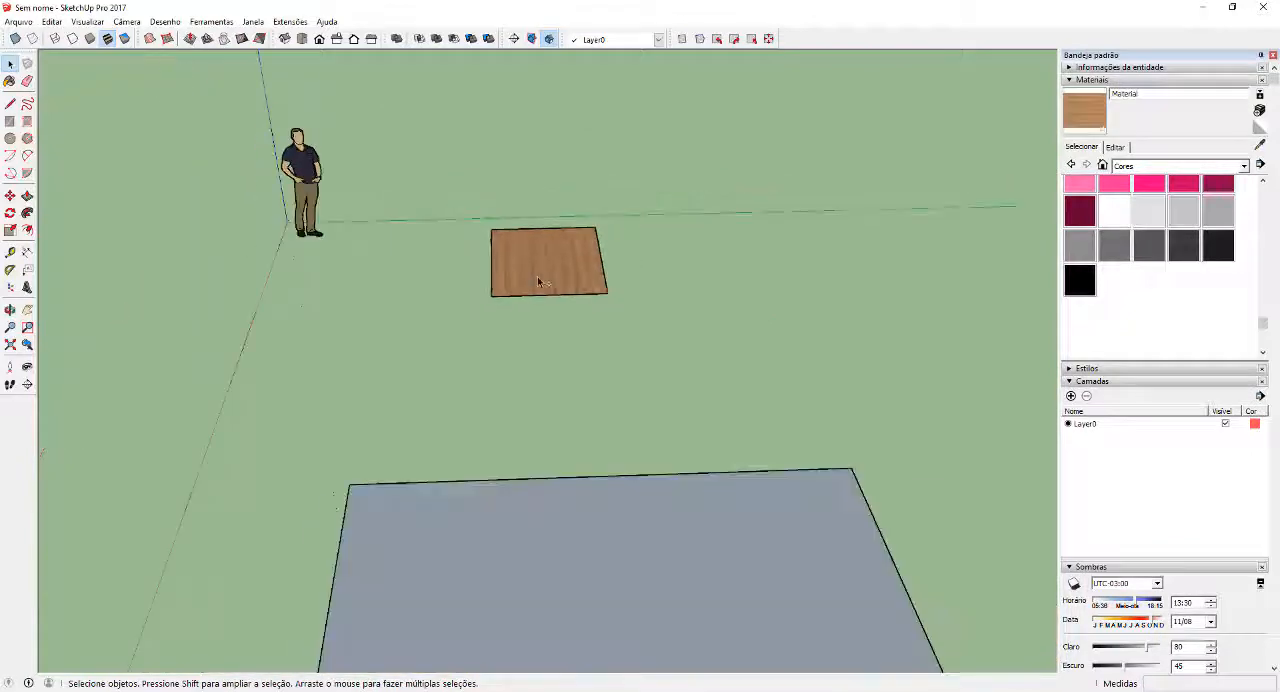
pyautogui.scroll(6, 594, 303)
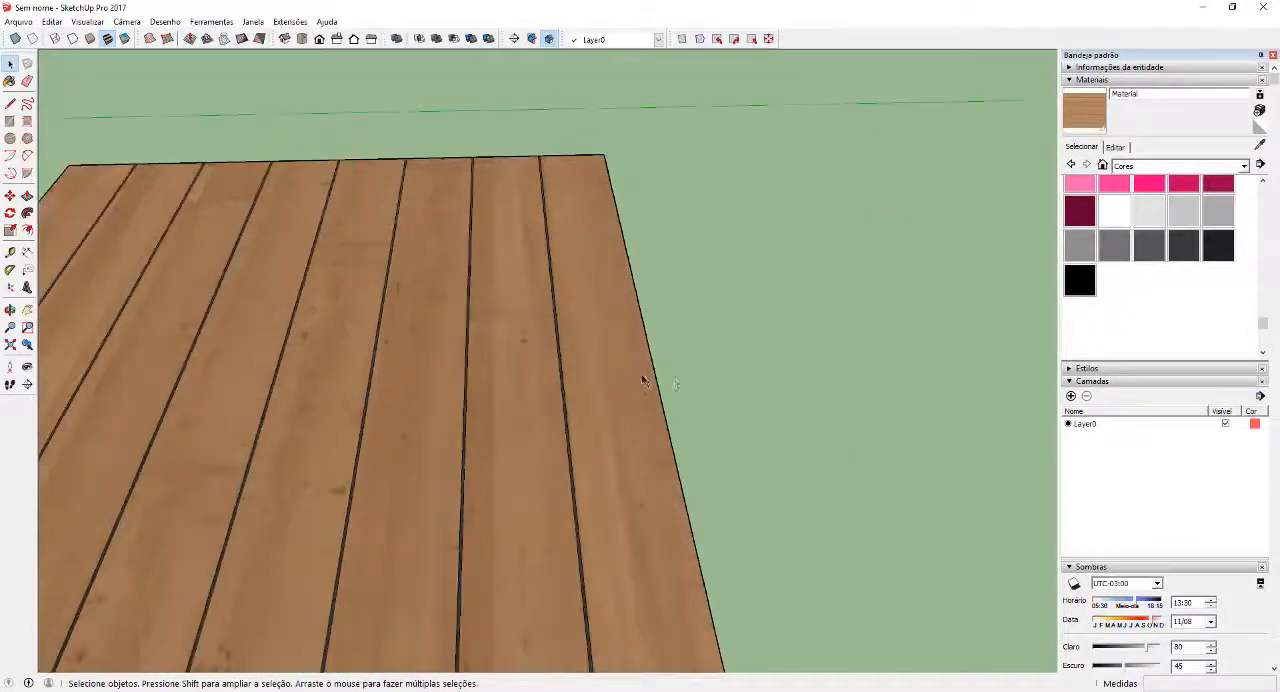
pyautogui.scroll(6, 616, 559)
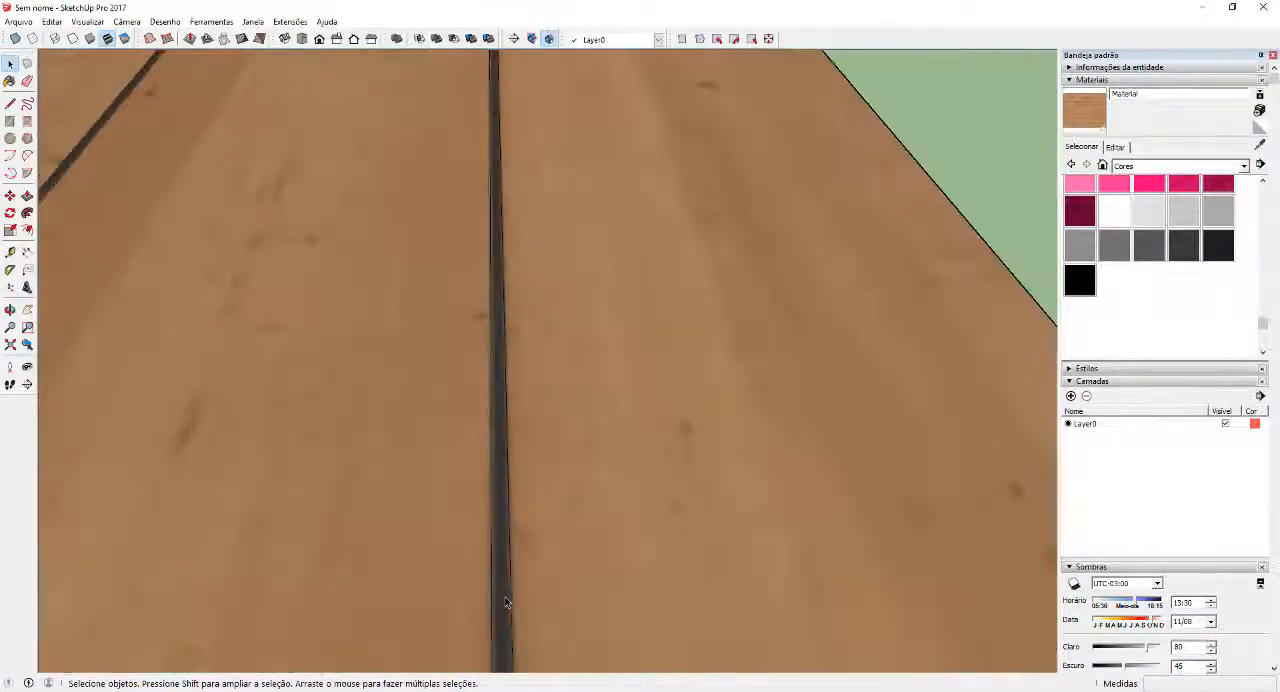
pyautogui.scroll(-3, 514, 405)
pyautogui.press('m')
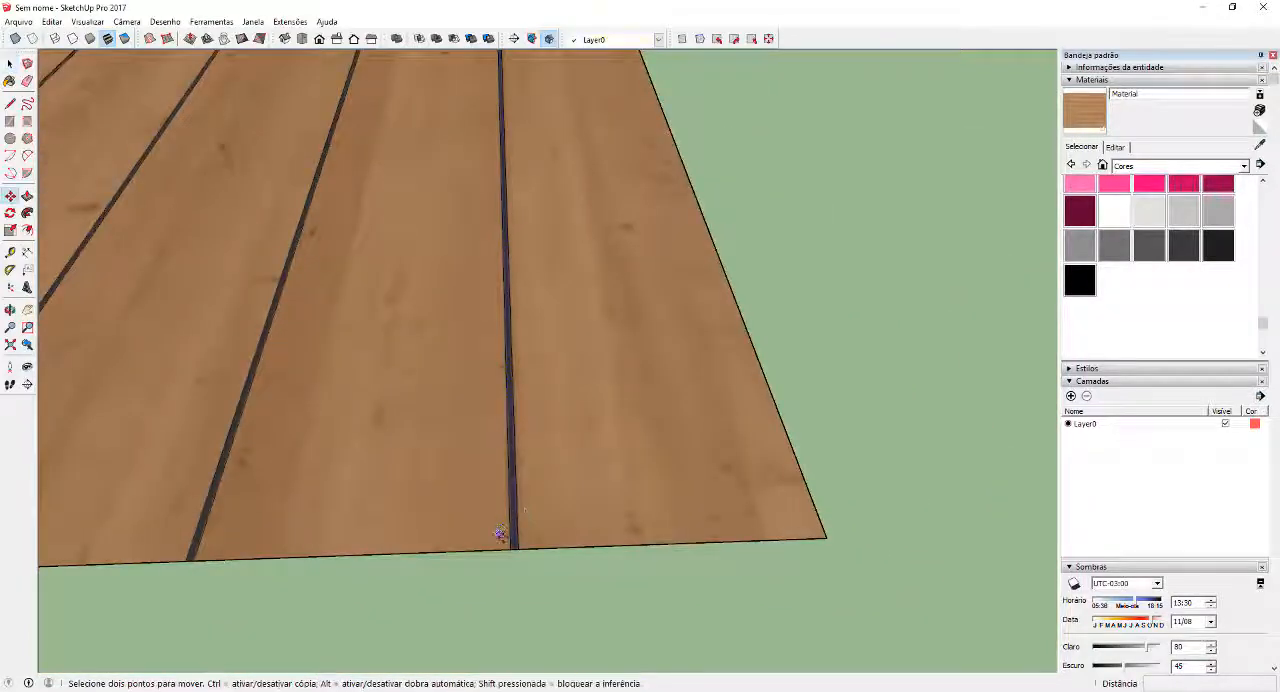
pyautogui.press('ctrl')
pyautogui.click(511, 549)
pyautogui.click(826, 538)
pyautogui.press('space')
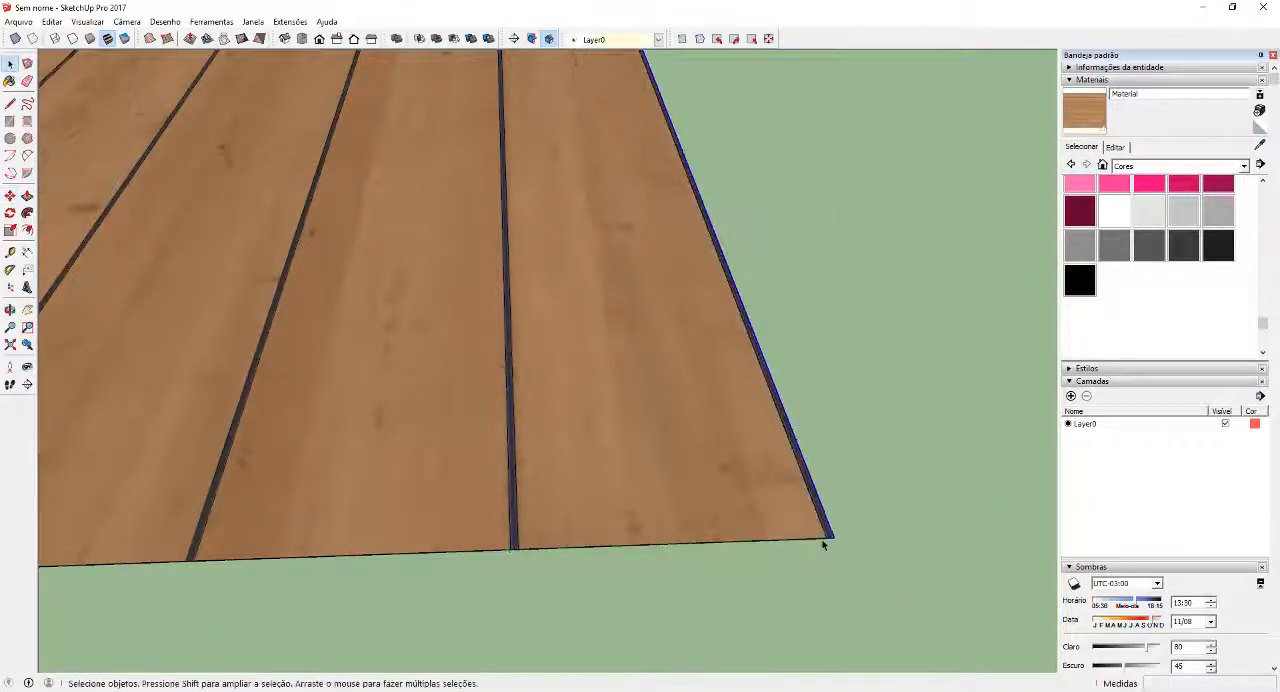
# Select the entire panel including the added edge joint, combine its textures and erase the internal edges
pyautogui.scroll(-2, 825, 542)
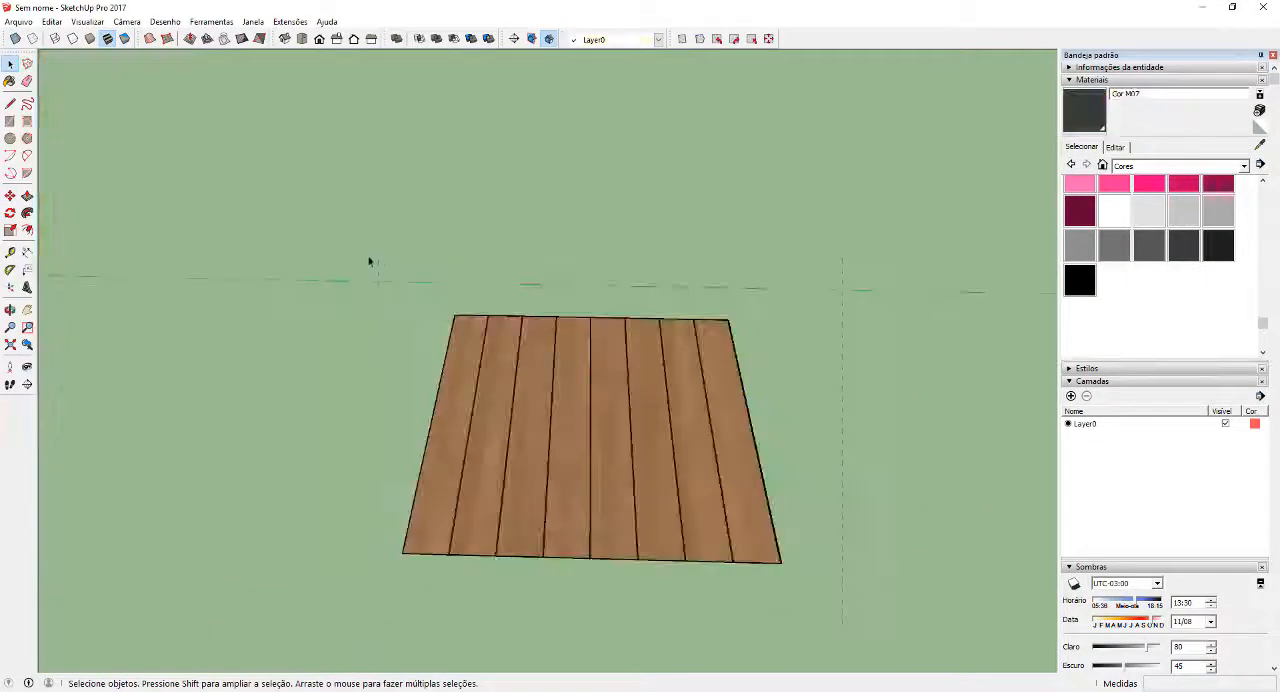
pyautogui.tripleClick(594, 477)
pyautogui.rightClick(594, 478)
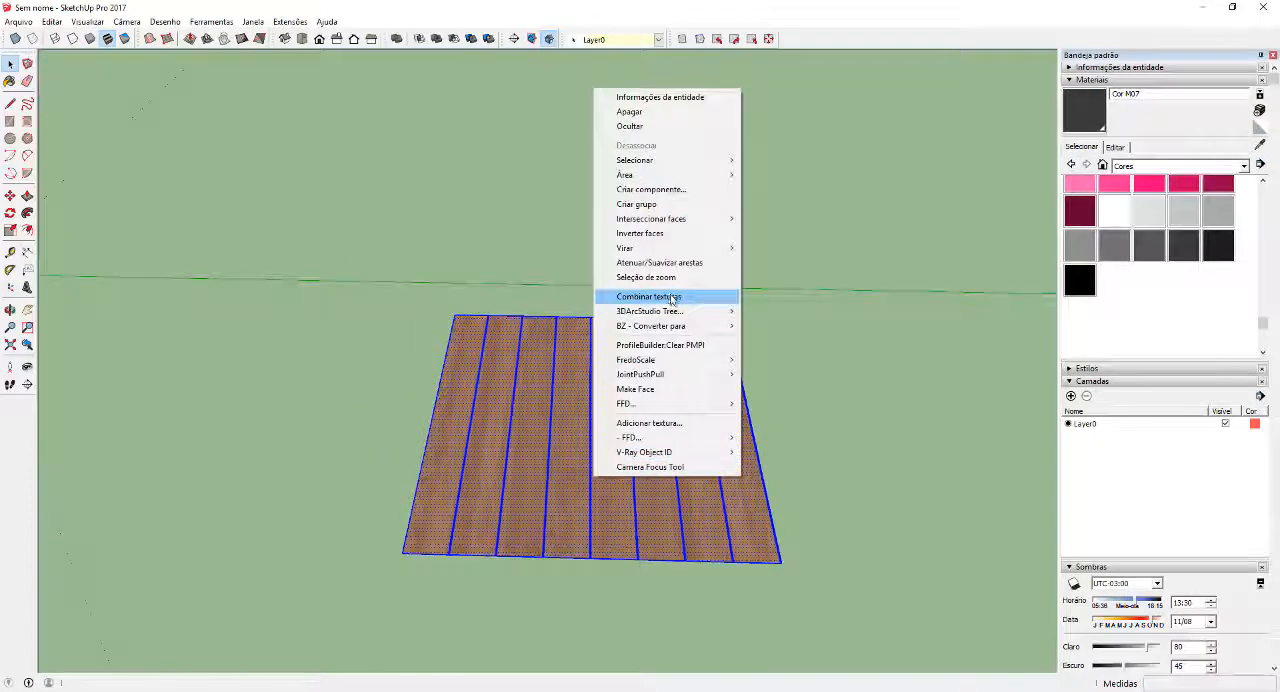
pyautogui.click(646, 297)
pyautogui.click(588, 380)
# Draw a large test rectangle on the ground beside the combined plank panel and reverse its face
pyautogui.scroll(-5, 597, 390)
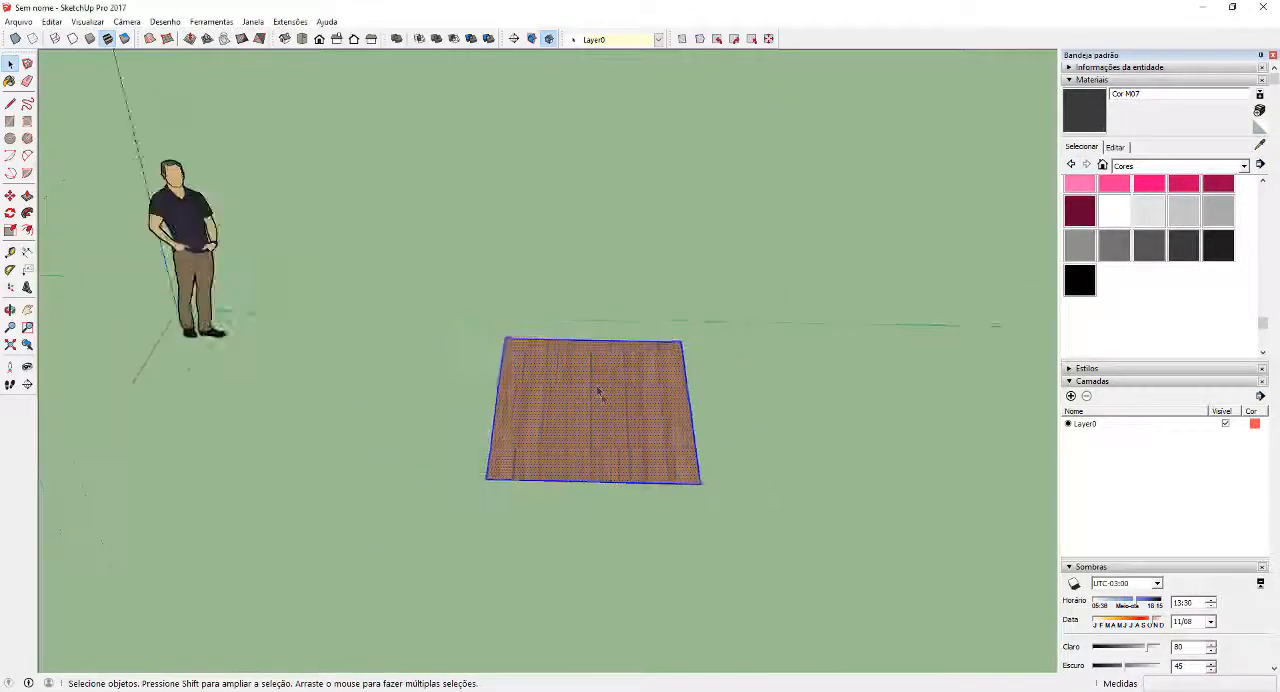
pyautogui.moveTo(623, 503); pyautogui.dragTo(619, 527, button='middle')
pyautogui.press('r')
pyautogui.click(890, 650)
pyautogui.press('space')
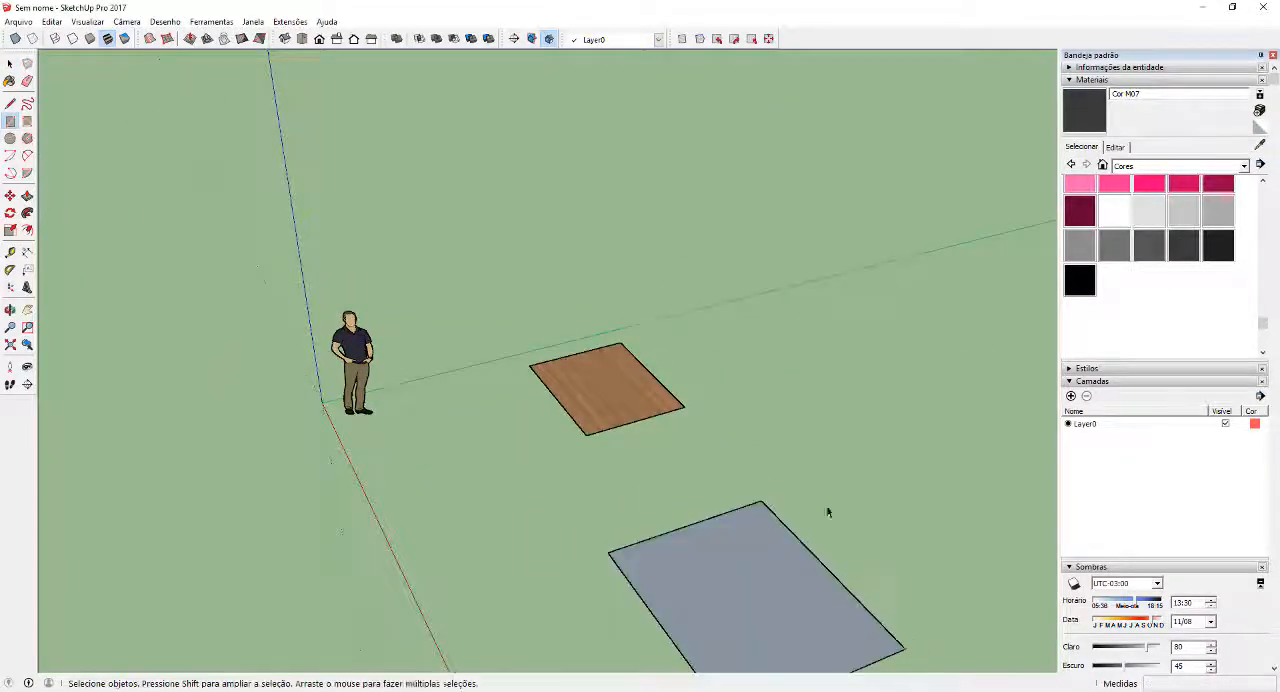
pyautogui.moveTo(826, 511); pyautogui.dragTo(851, 500, button='middle')
pyautogui.rightClick(780, 470)
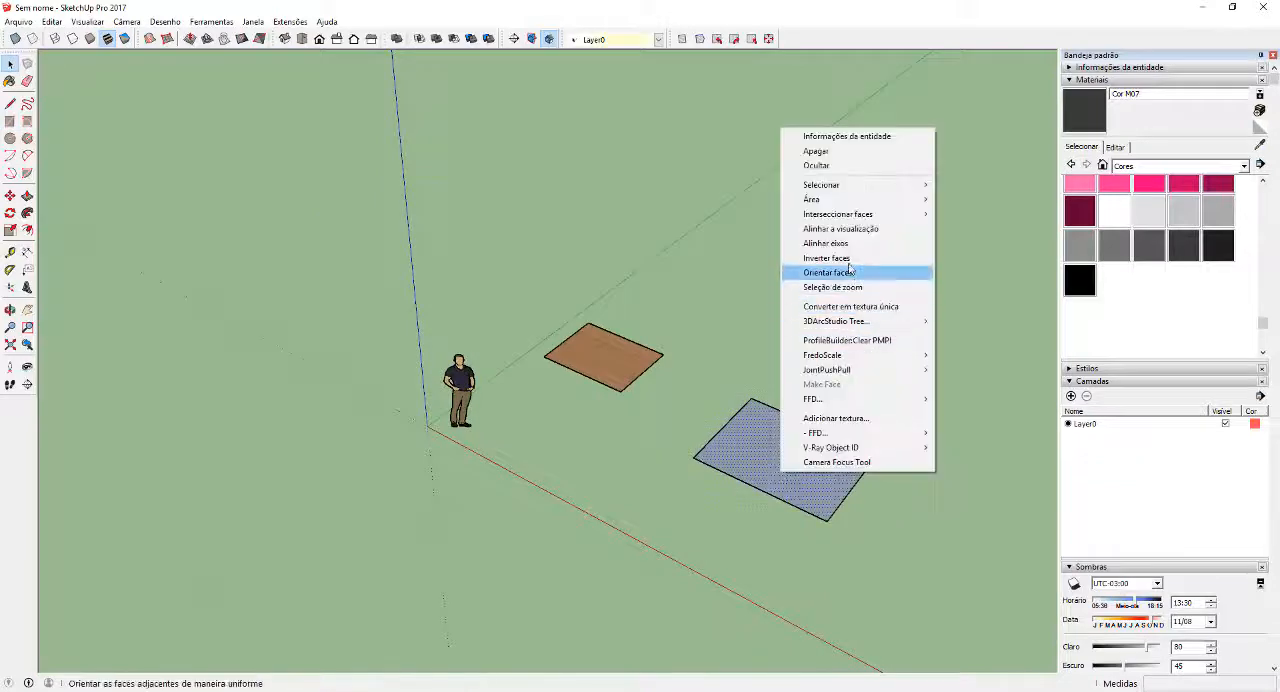
pyautogui.click(828, 272)
# Sample the recombined plank texture from the panel and paint the new test rectangle with it
pyautogui.moveTo(828, 290)
pyautogui.mouseDown(button='middle')
pyautogui.moveTo(826, 380)
pyautogui.moveTo(700, 365)
pyautogui.mouseUp(button='middle')
pyautogui.press('b')
pyautogui.keyDown('alt'); pyautogui.click(515, 346); pyautogui.keyUp('alt')
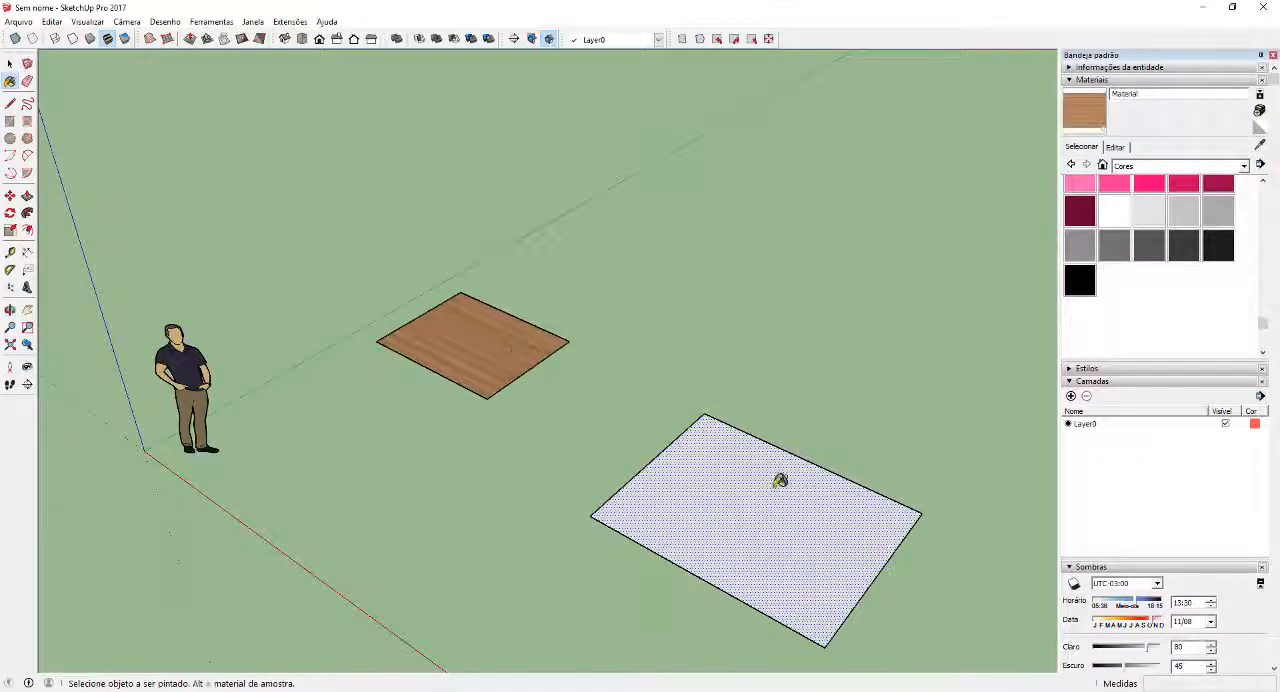
pyautogui.click(777, 474)
pyautogui.press('space')
pyautogui.moveTo(771, 451)
pyautogui.mouseDown(button='middle')
pyautogui.moveTo(931, 466)
pyautogui.moveTo(594, 579)
pyautogui.mouseUp(button='middle')
pyautogui.scroll(4, 594, 579)
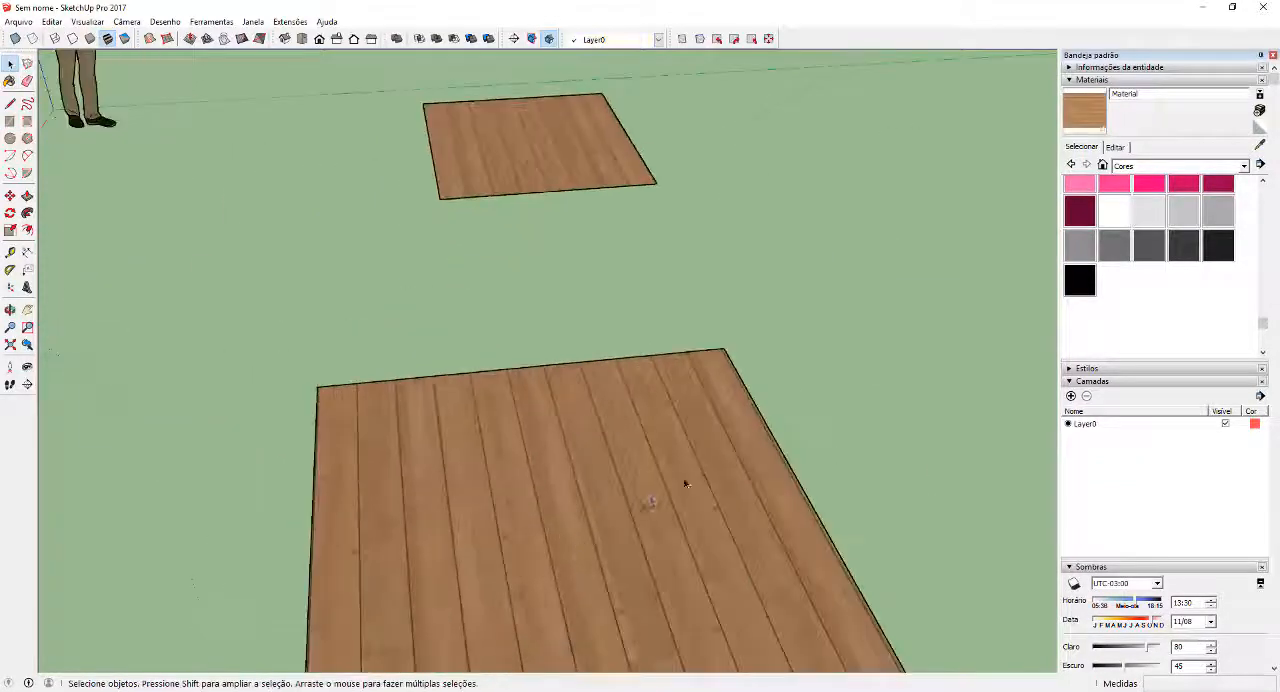
pyautogui.scroll(-3, 686, 470)
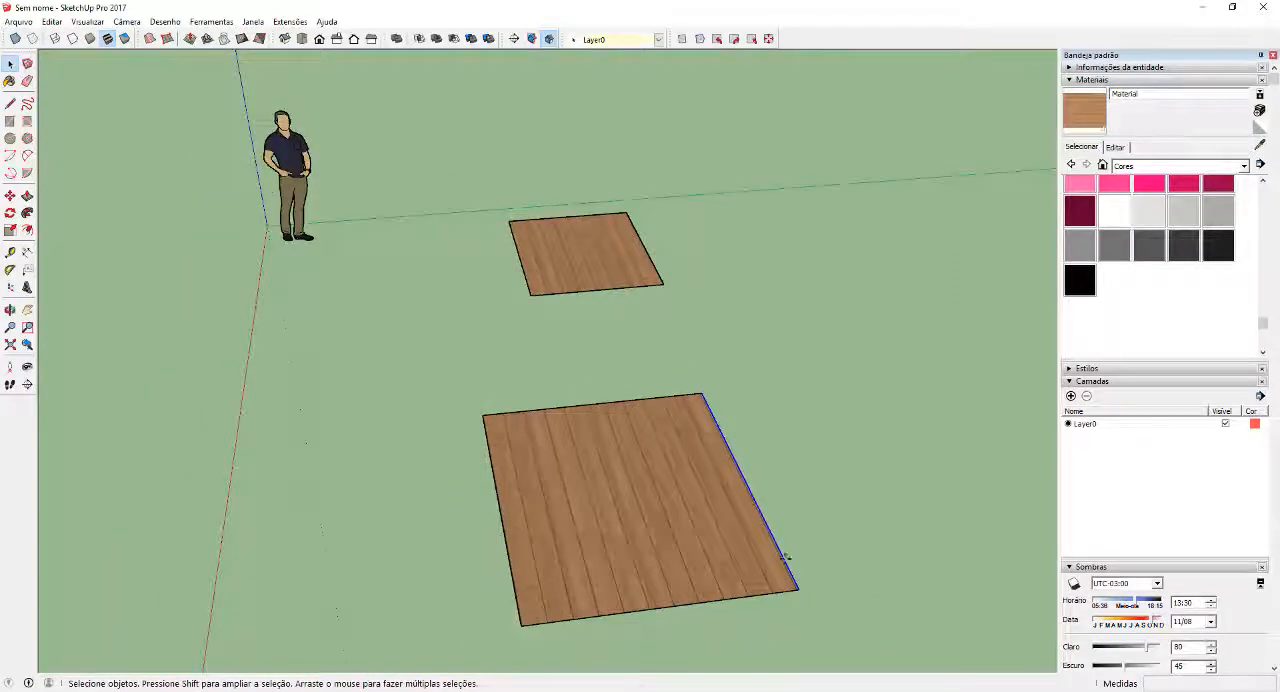
# Widen the test rectangle by moving its outer long edge outward to show more repeats of the plank texture
pyautogui.press('m')
pyautogui.click(785, 558)
pyautogui.click(1030, 527)
pyautogui.press('space')
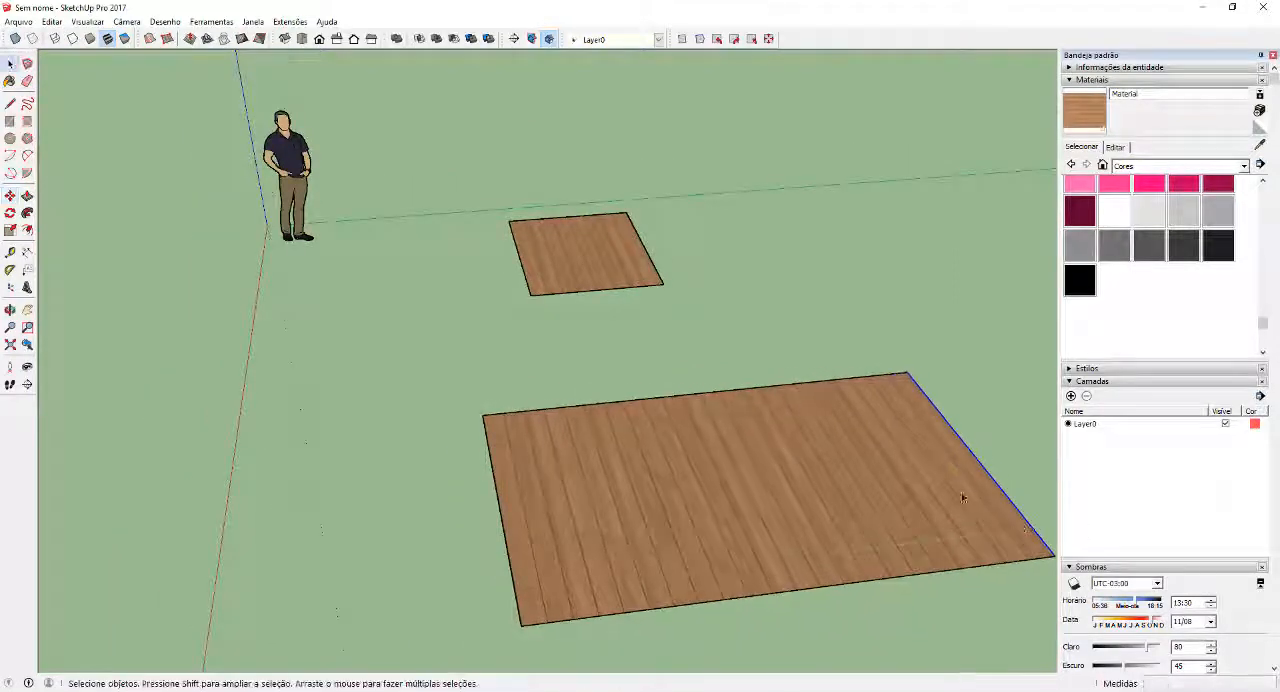
pyautogui.moveTo(728, 400); pyautogui.dragTo(646, 526, button='middle')
# Draw a 1 m square on the ground away from the wood panels and reverse its face
pyautogui.press('r')
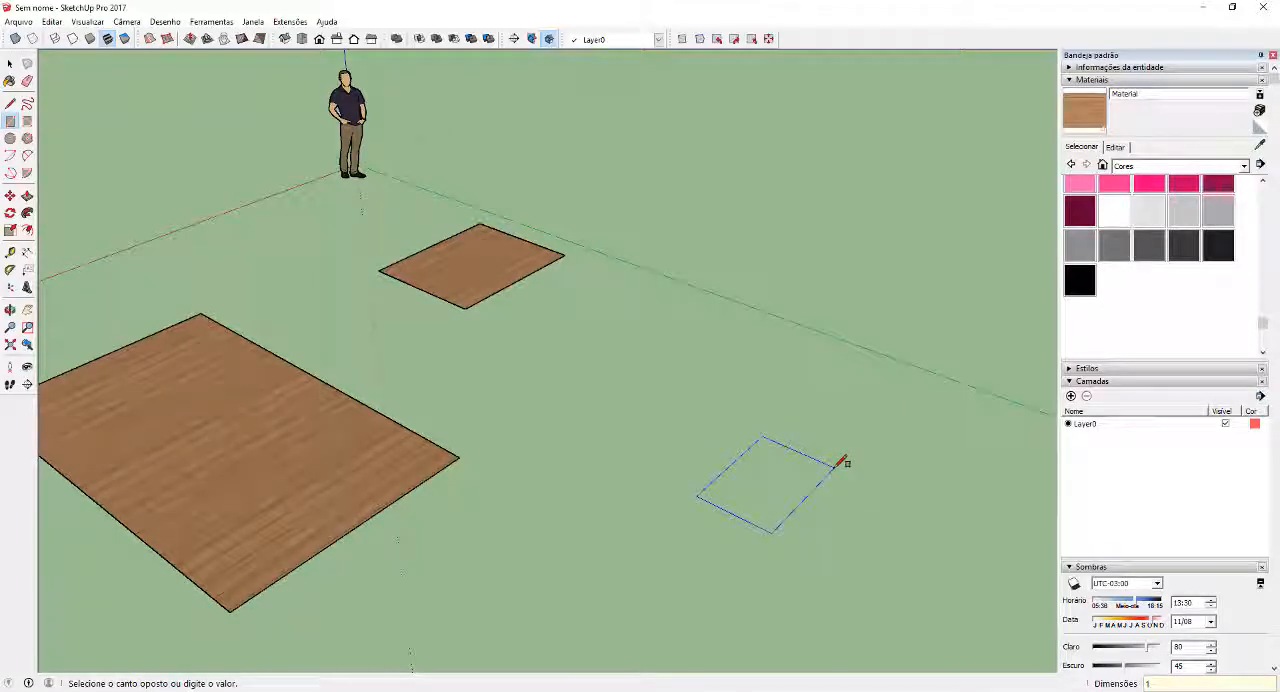
pyautogui.click(840, 460)
pyautogui.press('space')
pyautogui.scroll(3, 789, 514)
pyautogui.rightClick(793, 511)
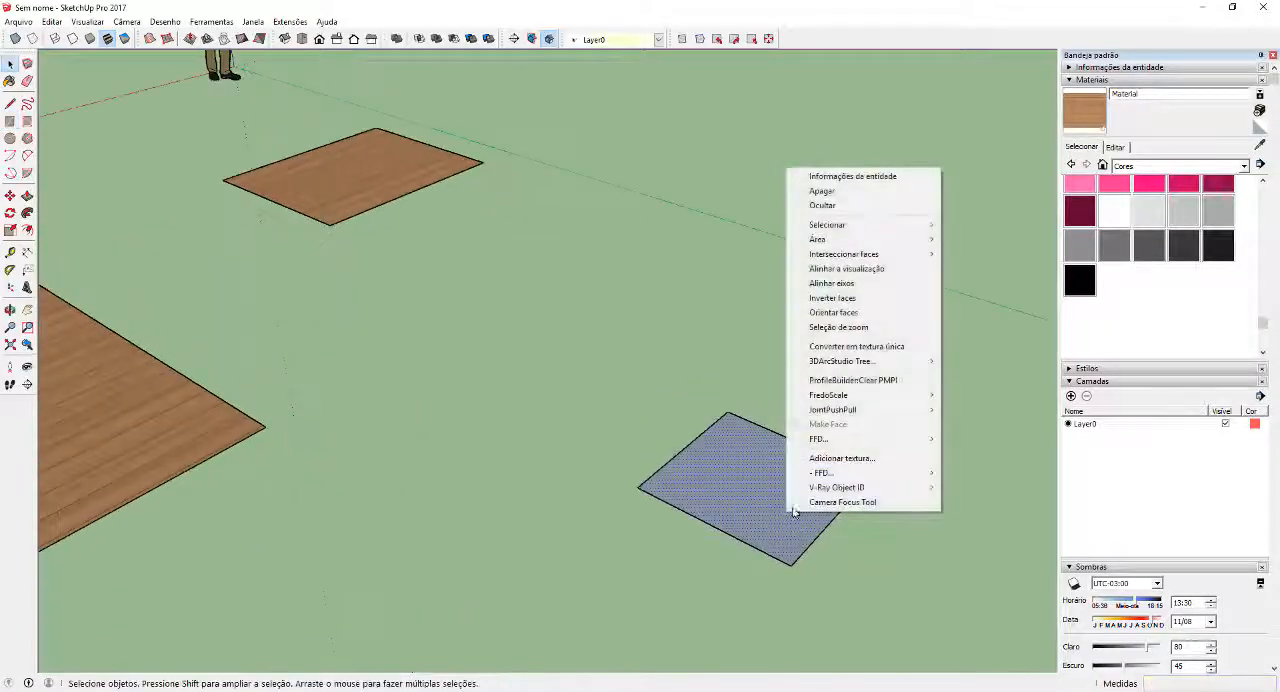
pyautogui.click(838, 327)
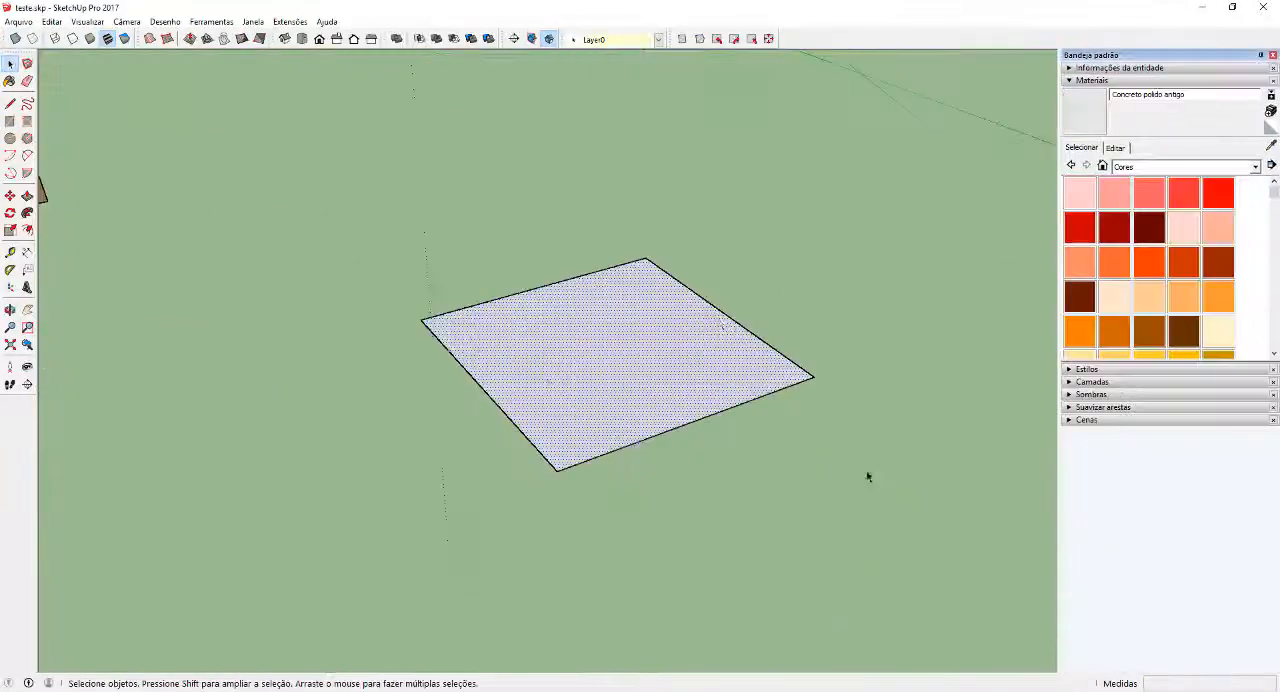
# Paint the new square with the light concrete material Concreto polido antigo from the Asfalto e concreto collection
pyautogui.moveTo(653, 332); pyautogui.dragTo(605, 382, button='middle')
pyautogui.moveTo(706, 337); pyautogui.dragTo(742, 378, button='middle')
pyautogui.click(1127, 168)
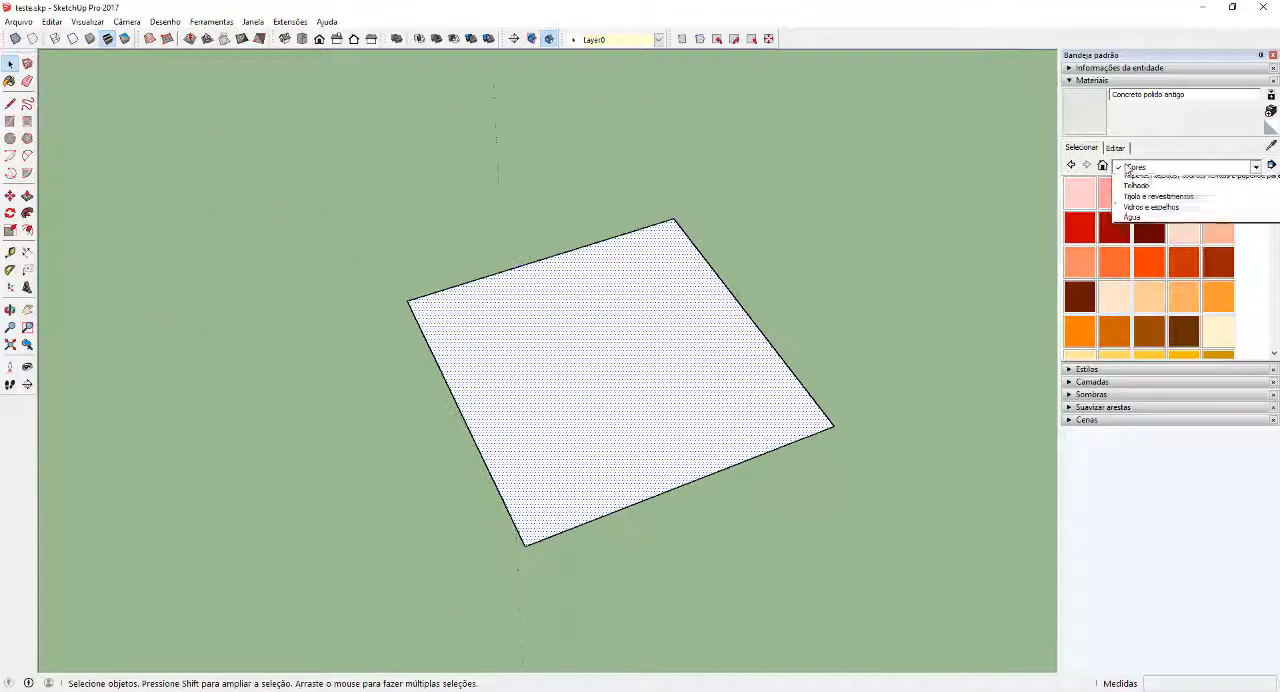
pyautogui.click(1145, 198)
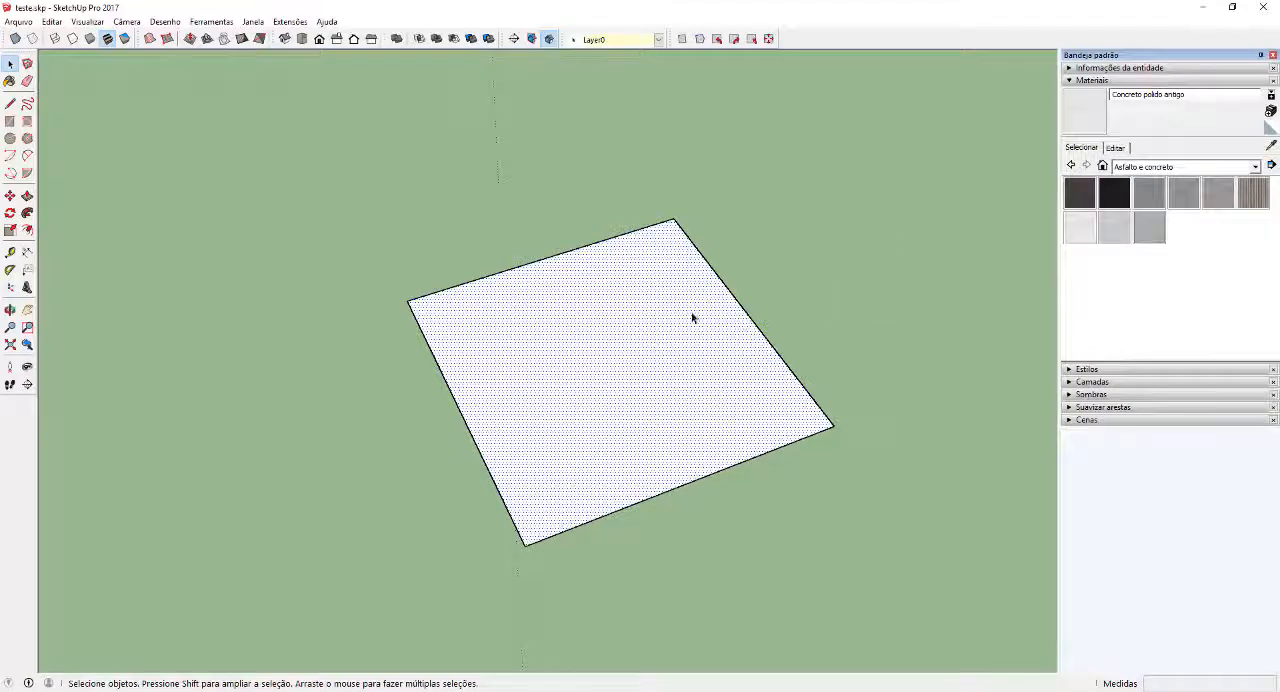
pyautogui.moveTo(692, 317); pyautogui.dragTo(778, 345, button='middle')
pyautogui.click(1088, 238)
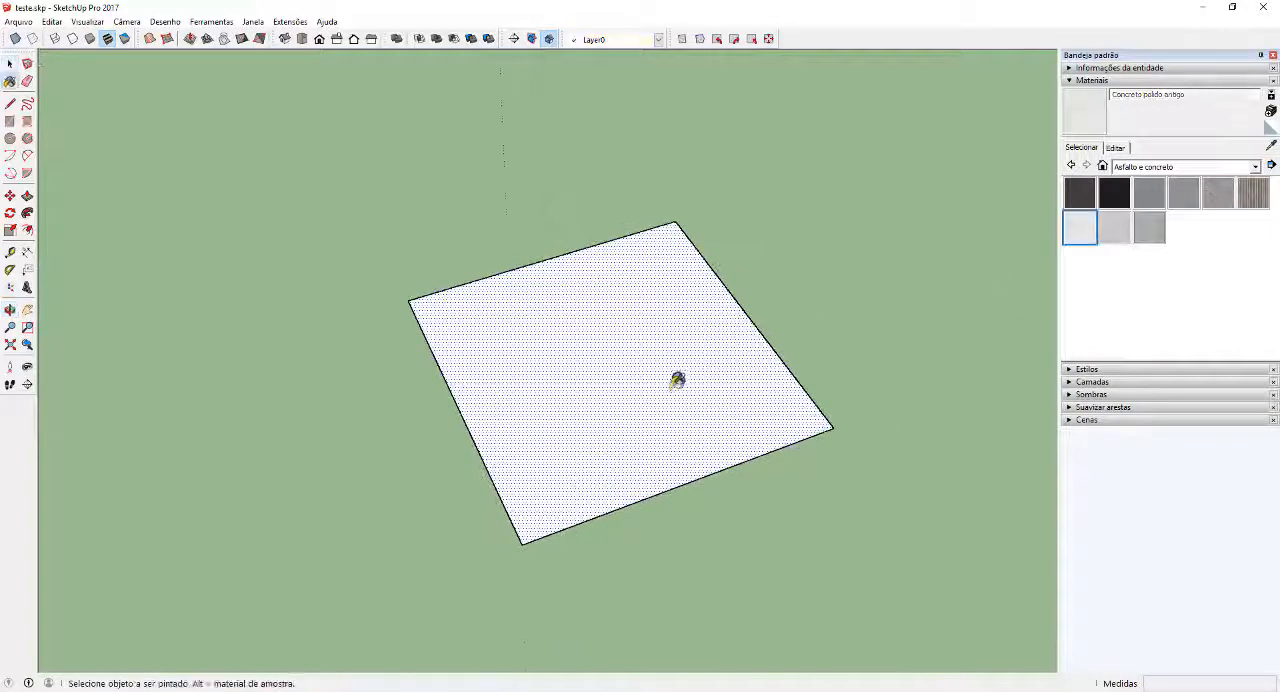
pyautogui.click(676, 379)
# Reposition the concrete texture so its origin sits on a corner of the square and its baseline follows the adjoining edge
pyautogui.moveTo(671, 377)
pyautogui.mouseDown(button='middle')
pyautogui.moveTo(603, 408)
pyautogui.moveTo(629, 389)
pyautogui.mouseUp(button='middle')
pyautogui.rightClick(629, 389)
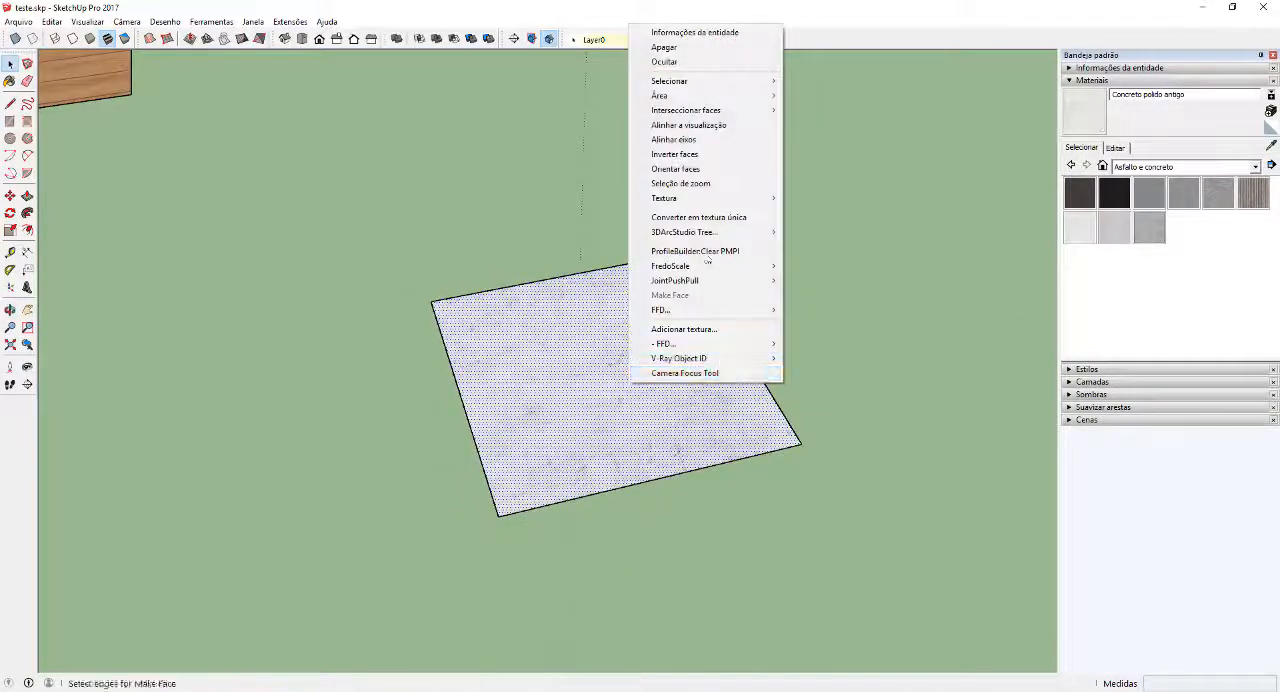
pyautogui.moveTo(716, 205)
pyautogui.click(812, 198)
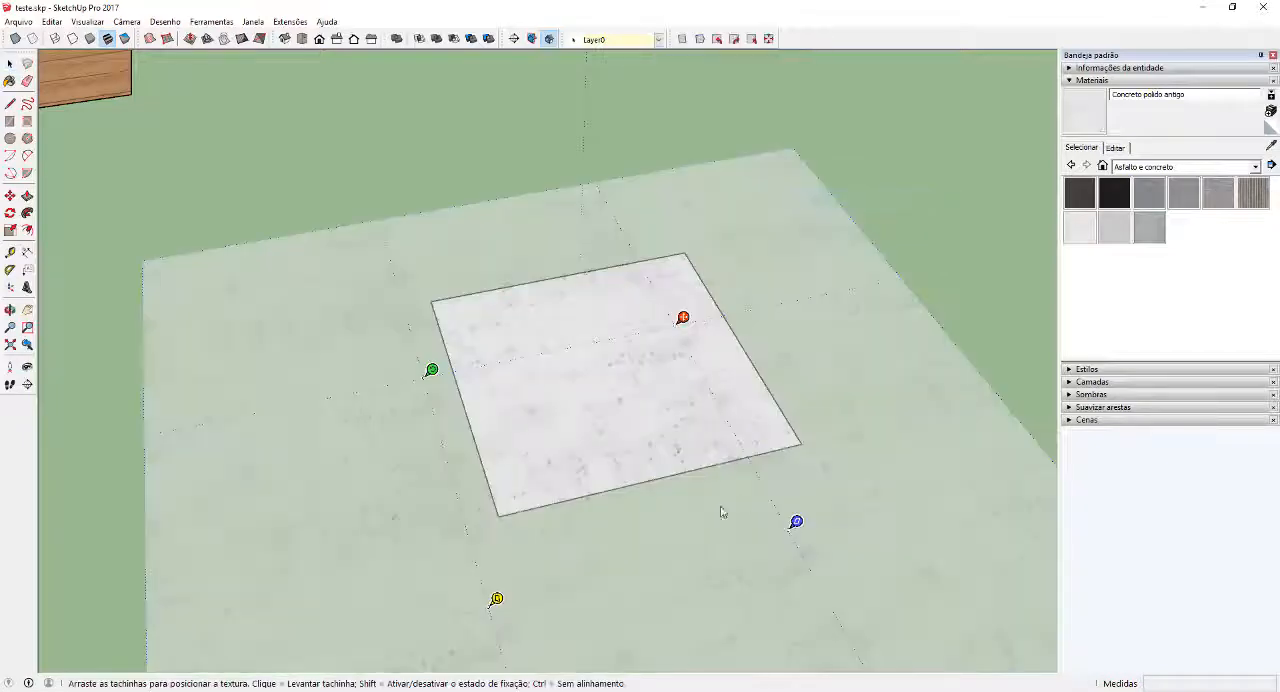
pyautogui.moveTo(681, 320); pyautogui.dragTo(685, 253)
pyautogui.moveTo(464, 298)
pyautogui.mouseDown()
pyautogui.moveTo(452, 300)
pyautogui.moveTo(491, 306)
pyautogui.moveTo(522, 285)
pyautogui.moveTo(449, 286)
pyautogui.mouseUp()
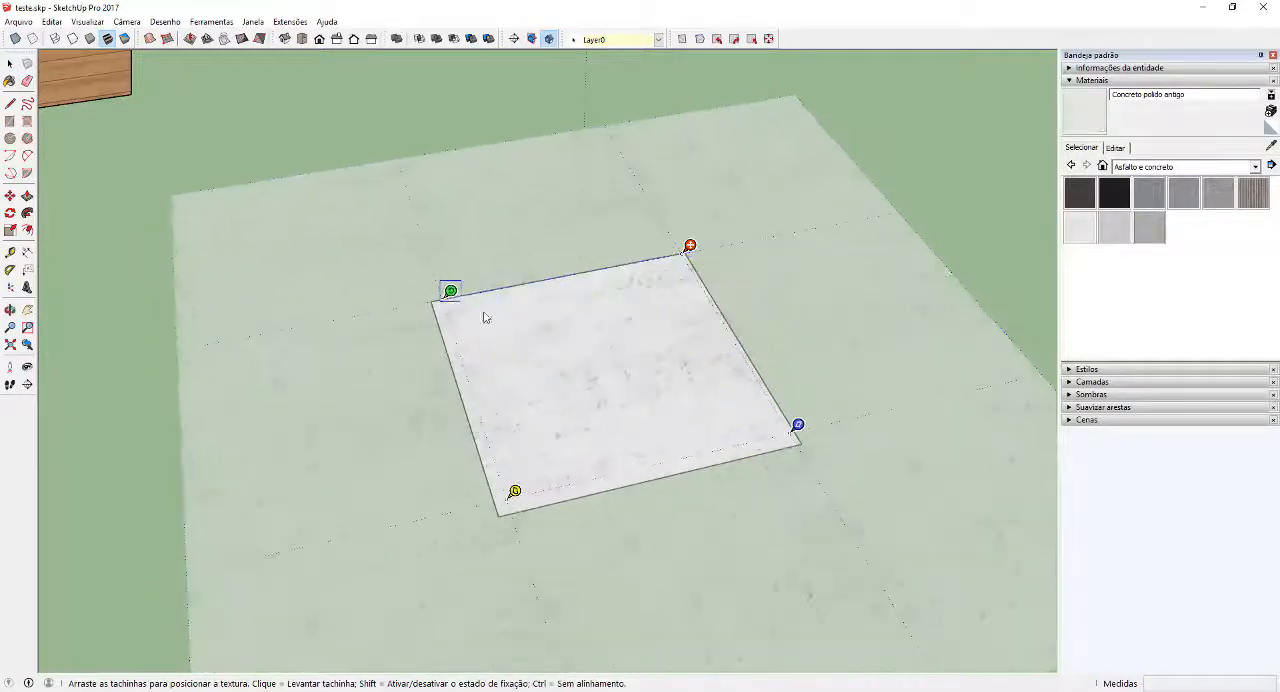
pyautogui.moveTo(658, 359); pyautogui.dragTo(636, 371)
pyautogui.press('Return')
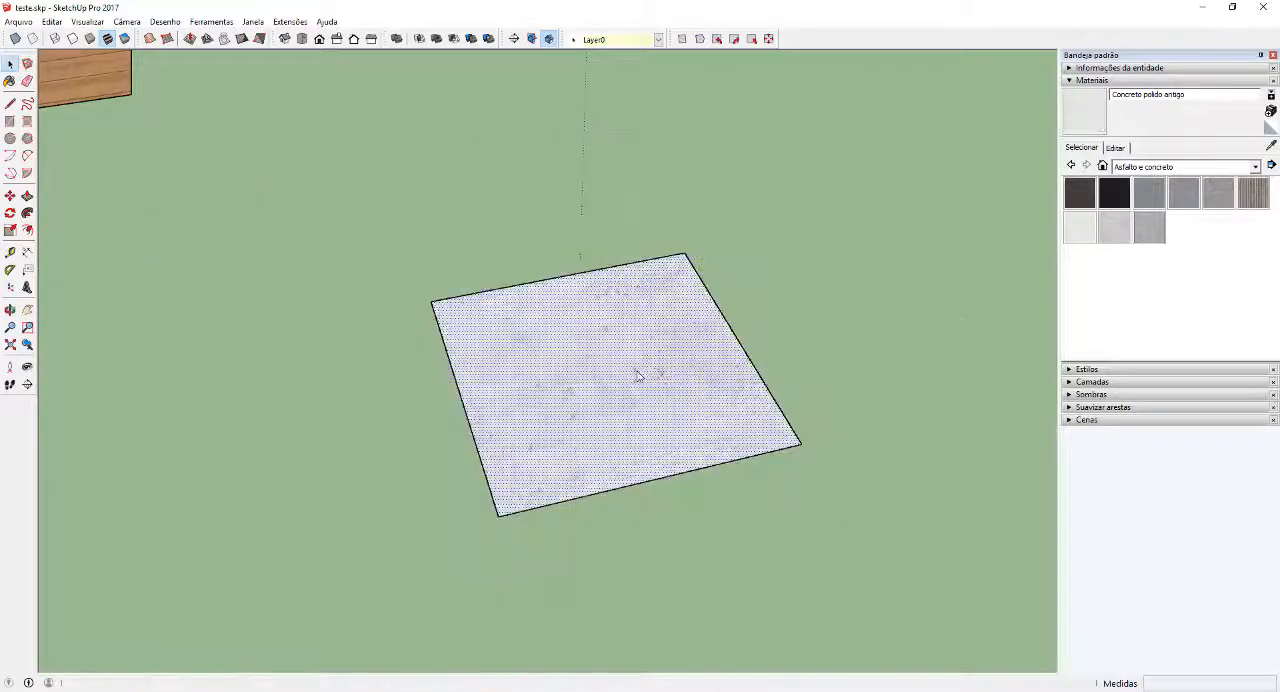
# Draw a 0.01 m wide joint strip along one edge of the concrete square
pyautogui.scroll(3, 805, 406)
pyautogui.moveTo(805, 406); pyautogui.dragTo(526, 366, button='middle')
pyautogui.scroll(-2, 447, 373)
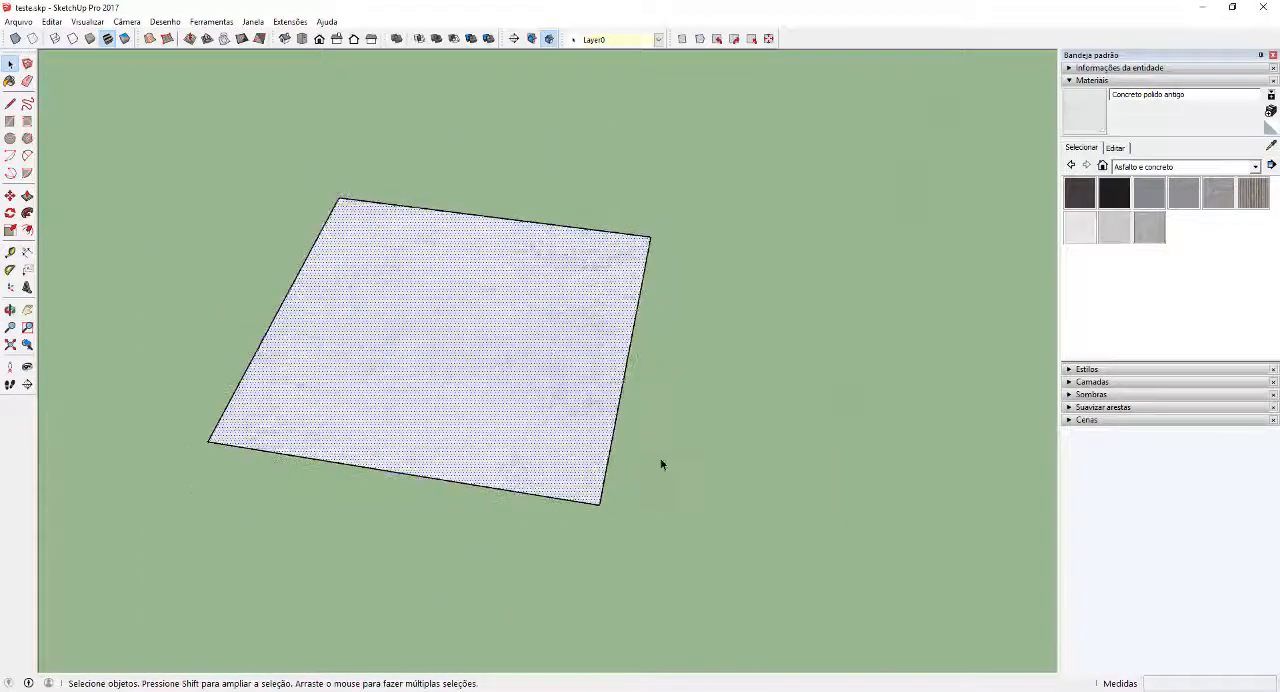
pyautogui.scroll(-2, 605, 450)
pyautogui.press('l')
pyautogui.click(601, 479)
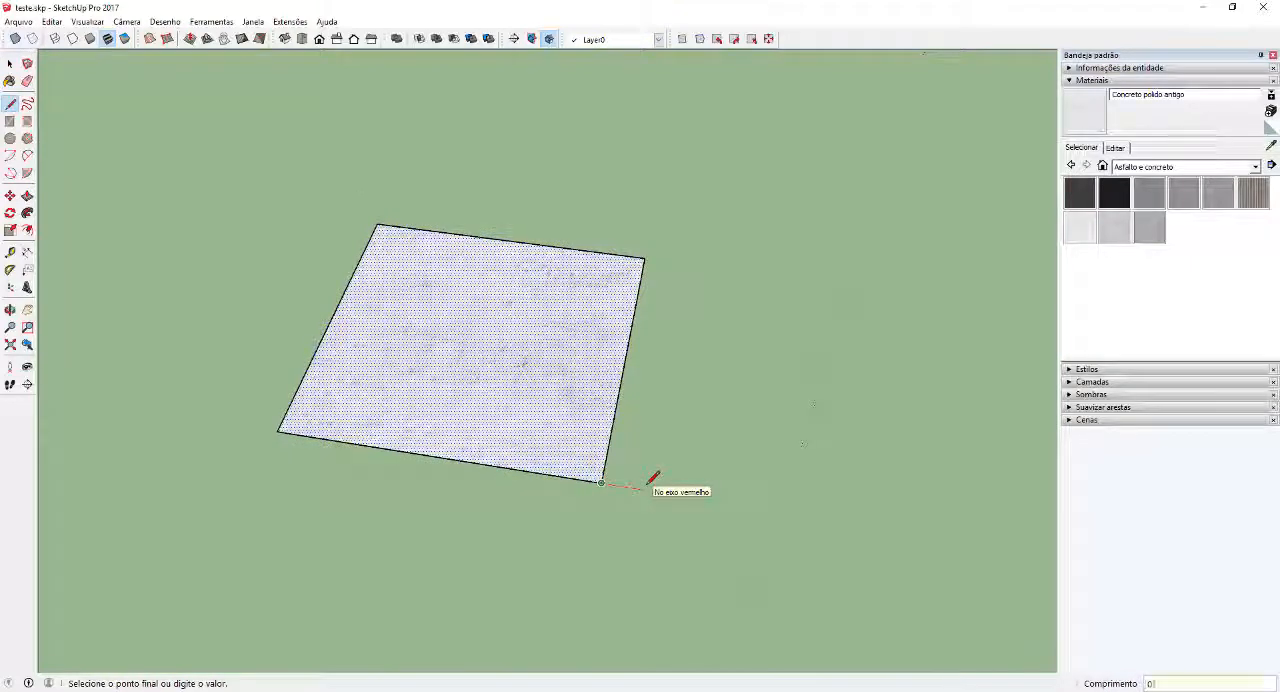
pyautogui.moveTo(674, 329); pyautogui.dragTo(429, 366, button='middle')
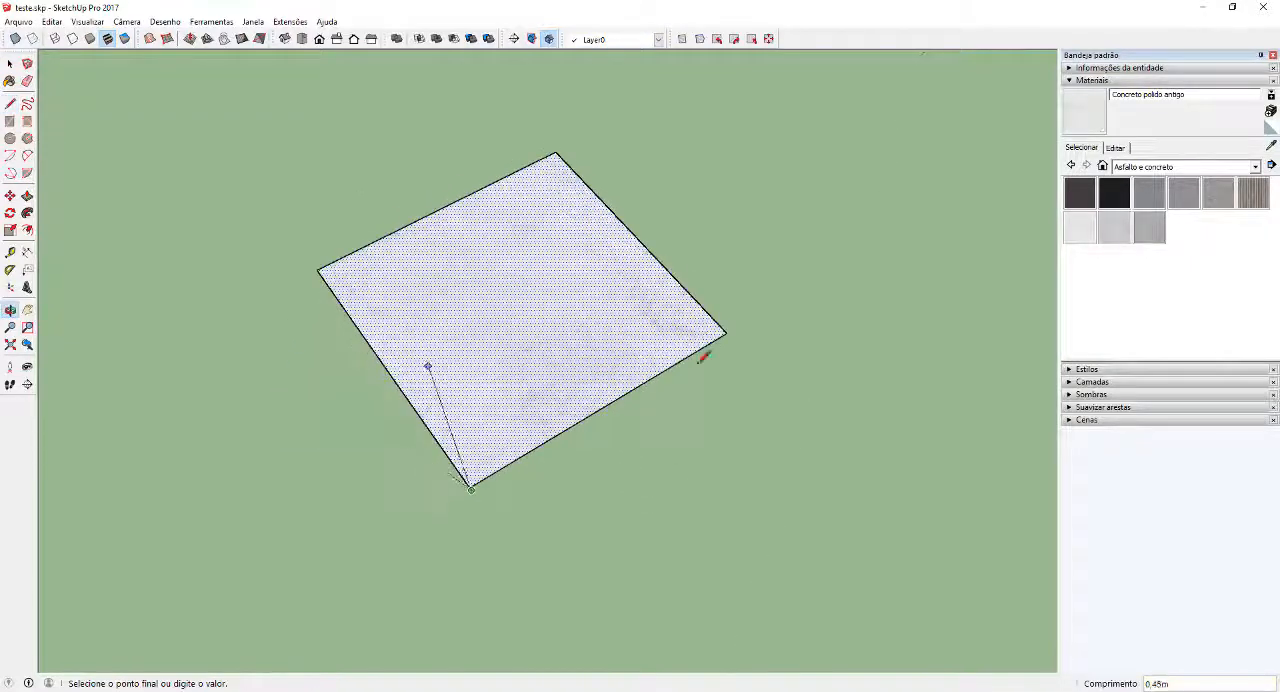
pyautogui.scroll(3, 740, 338)
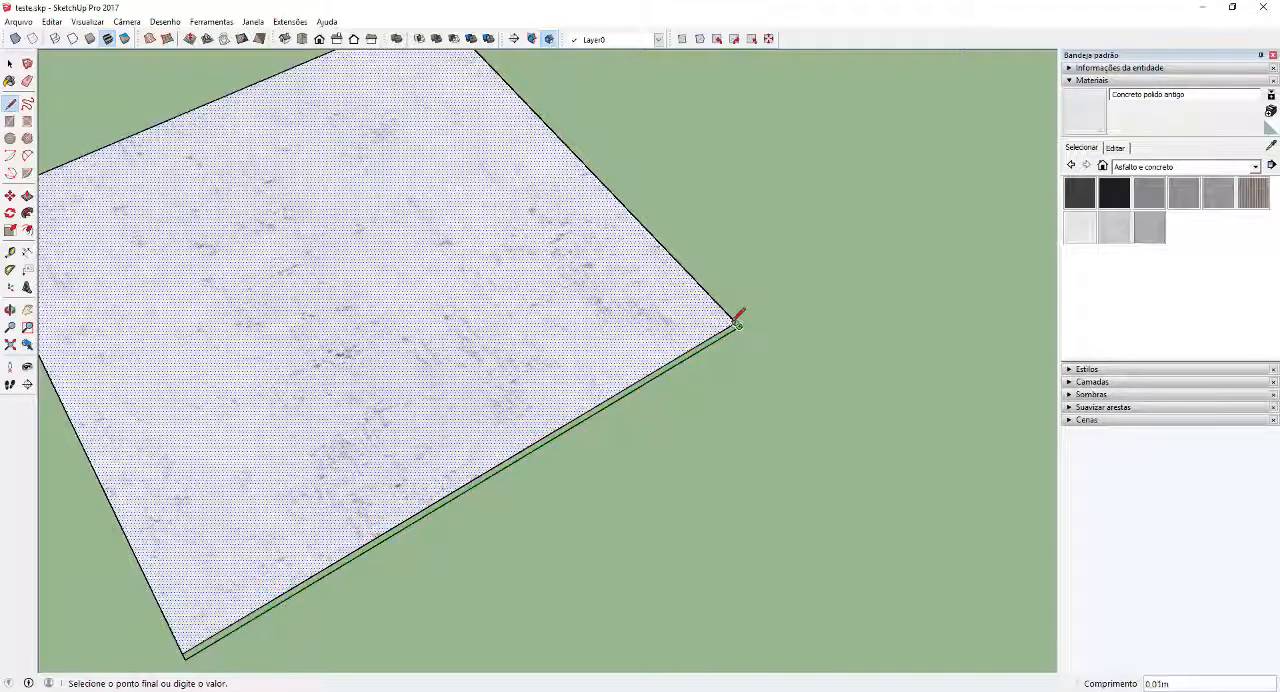
# Draw a matching joint strip along the adjacent edge of the concrete square, closing the corner
pyautogui.moveTo(752, 316); pyautogui.dragTo(767, 437, button='middle')
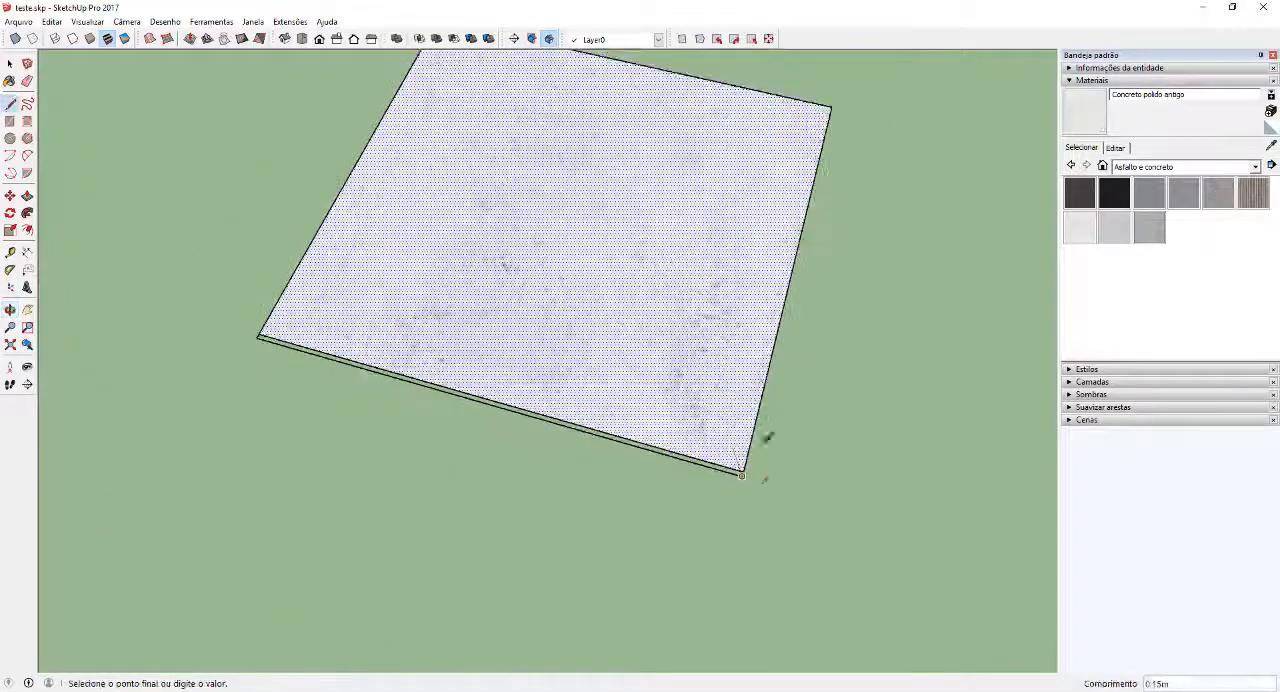
pyautogui.scroll(2, 763, 481)
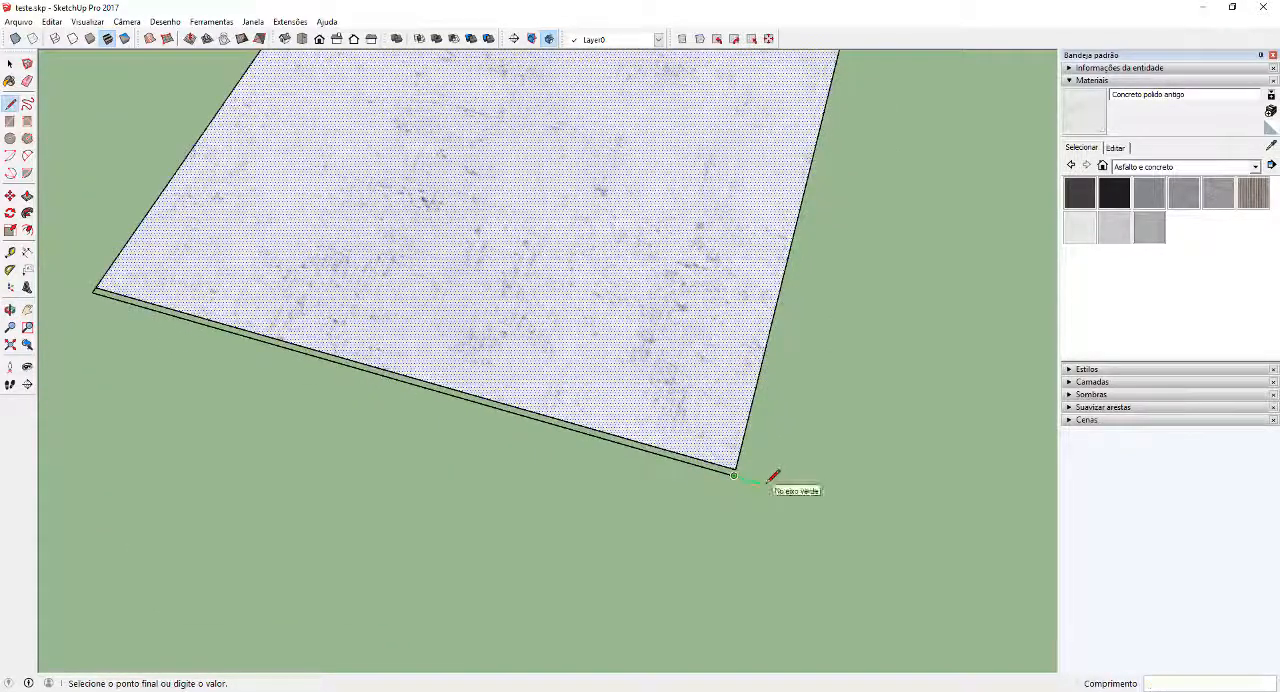
pyautogui.scroll(-3, 773, 476)
pyautogui.moveTo(820, 320); pyautogui.dragTo(928, 355, button='middle')
pyautogui.scroll(1, 922, 345)
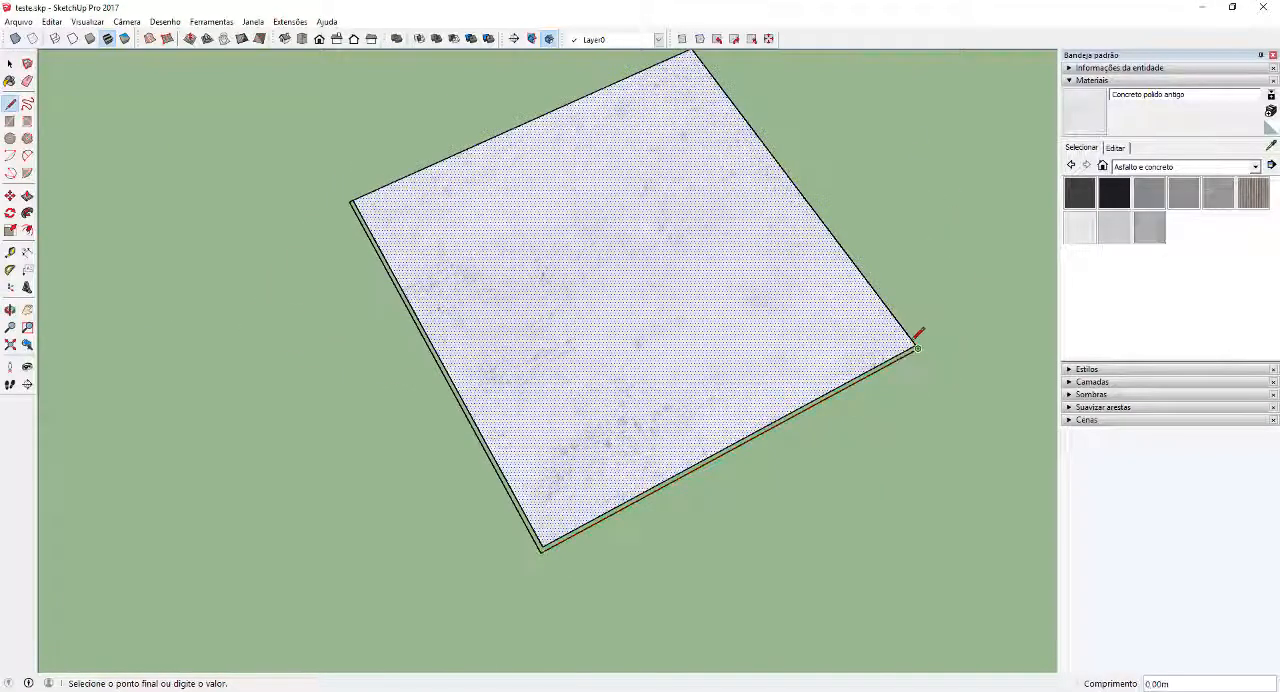
pyautogui.scroll(3, 920, 343)
pyautogui.press('space')
pyautogui.scroll(-4, 766, 357)
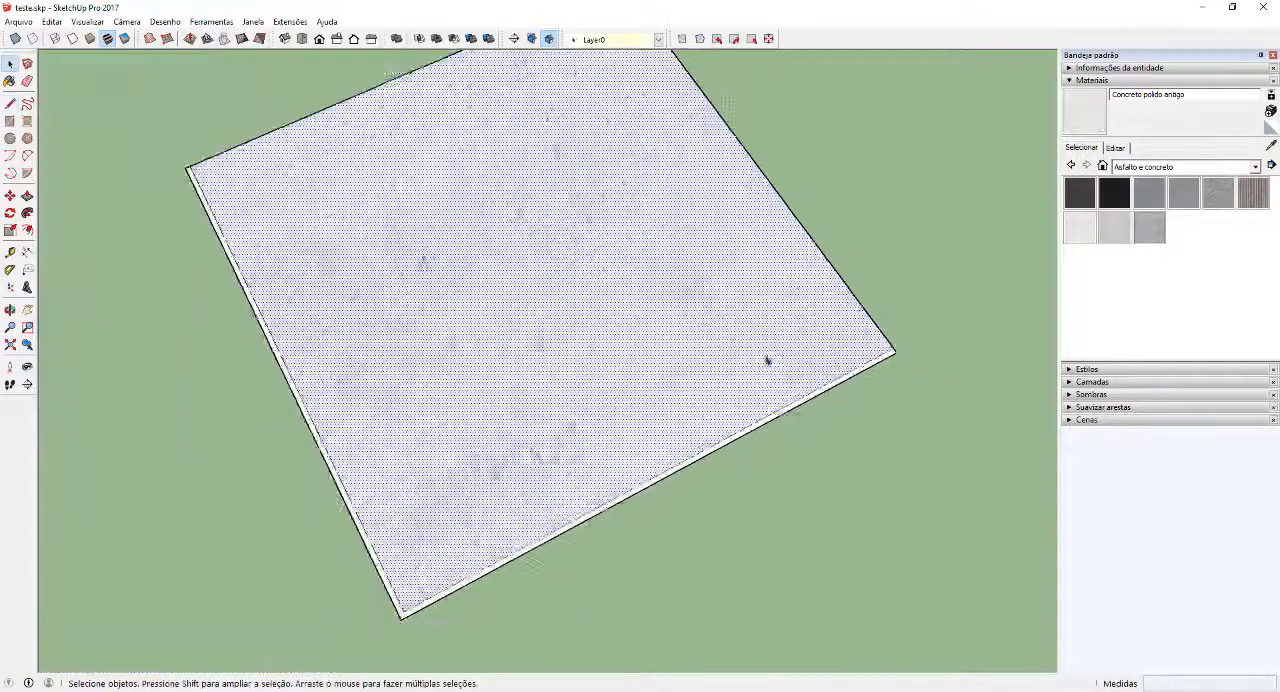
# Paint the L-shaped joint strip around the concrete square with the dark Asfalto novo material
pyautogui.moveTo(766, 357); pyautogui.dragTo(486, 449, button='middle')
pyautogui.scroll(5, 794, 351)
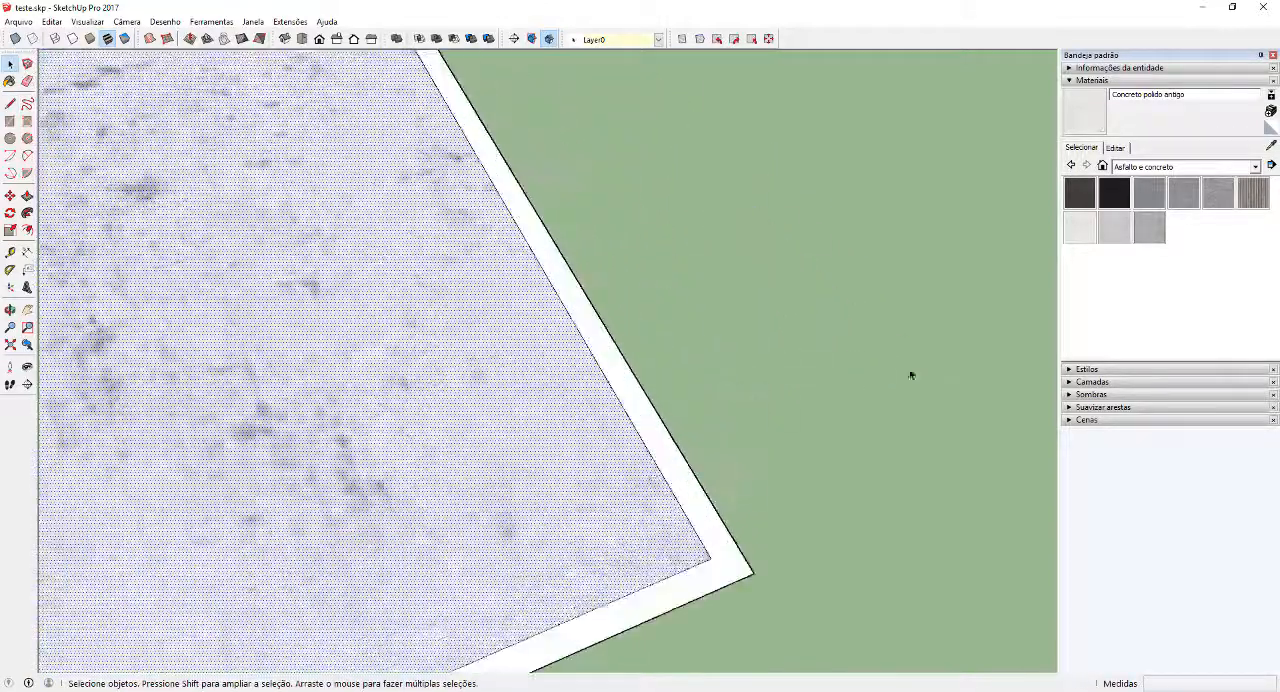
pyautogui.click(1080, 193)
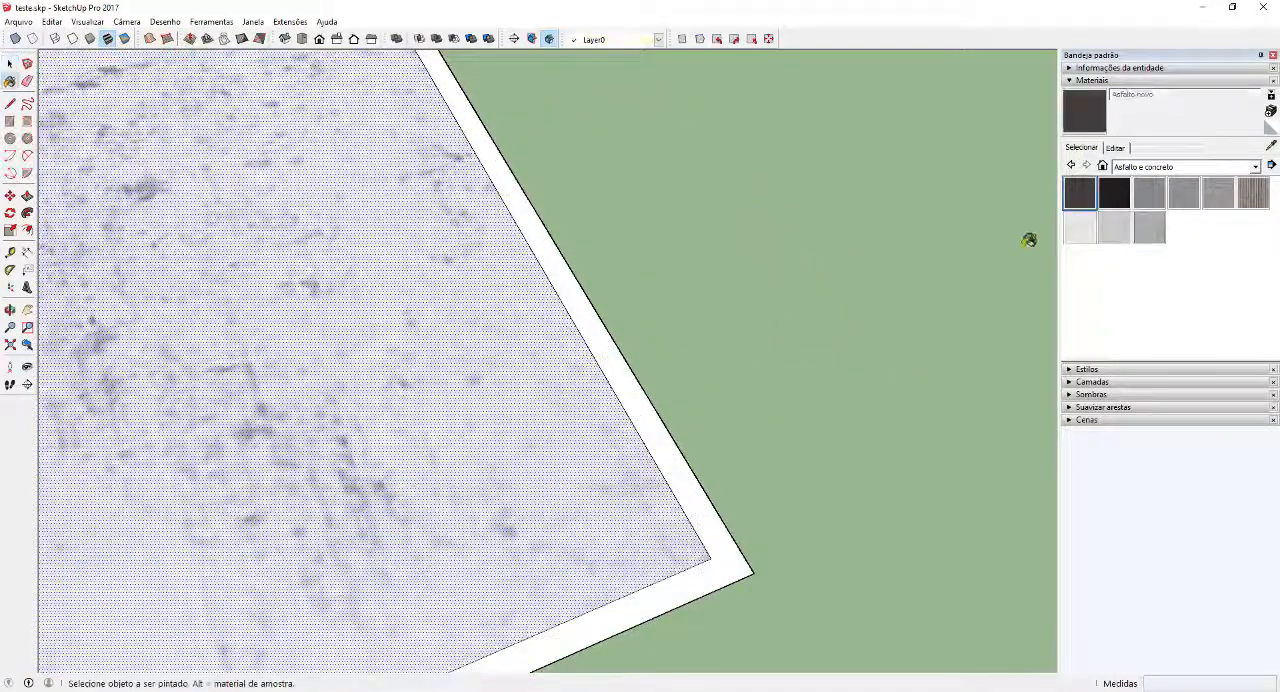
pyautogui.click(705, 513)
pyautogui.press('space')
pyautogui.scroll(-8, 737, 414)
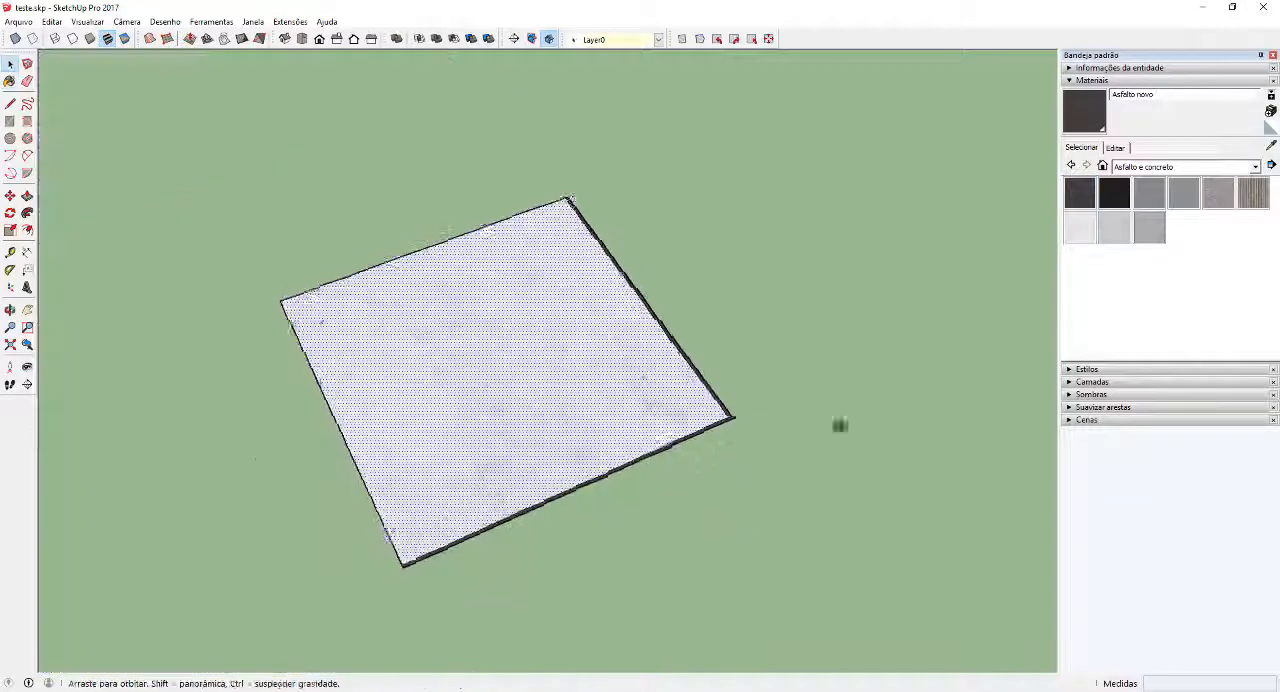
# Select the concrete tile with its joints and array four copies edge to edge at 1.01 m spacing
pyautogui.moveTo(837, 429)
pyautogui.mouseDown(button='middle')
pyautogui.moveTo(667, 454)
pyautogui.moveTo(818, 560)
pyautogui.mouseUp(button='middle')
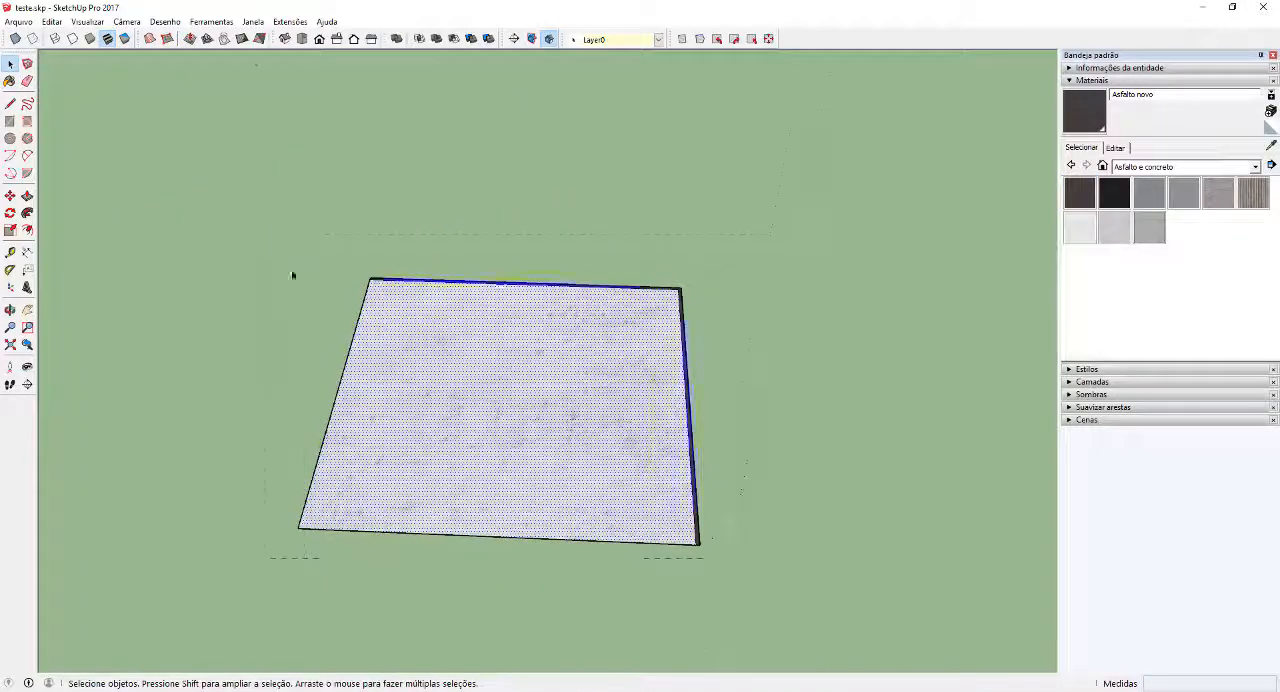
pyautogui.scroll(-2, 393, 321)
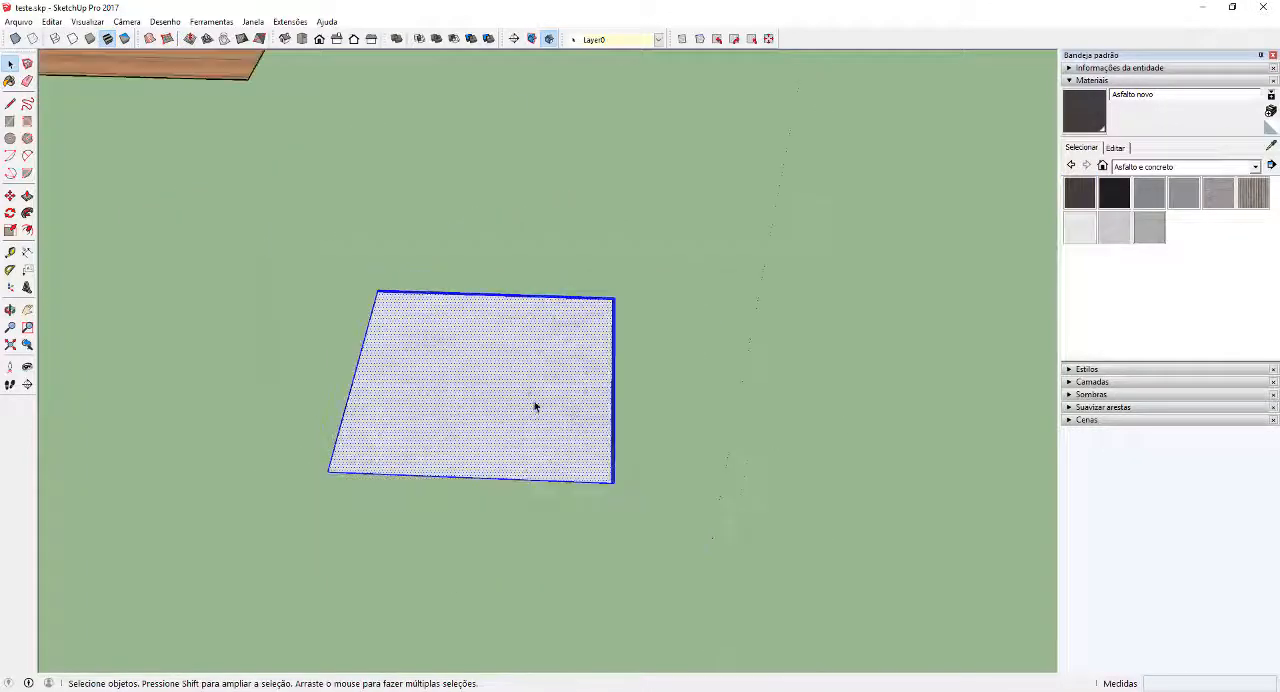
pyautogui.click(329, 472)
pyautogui.press('ctrl')
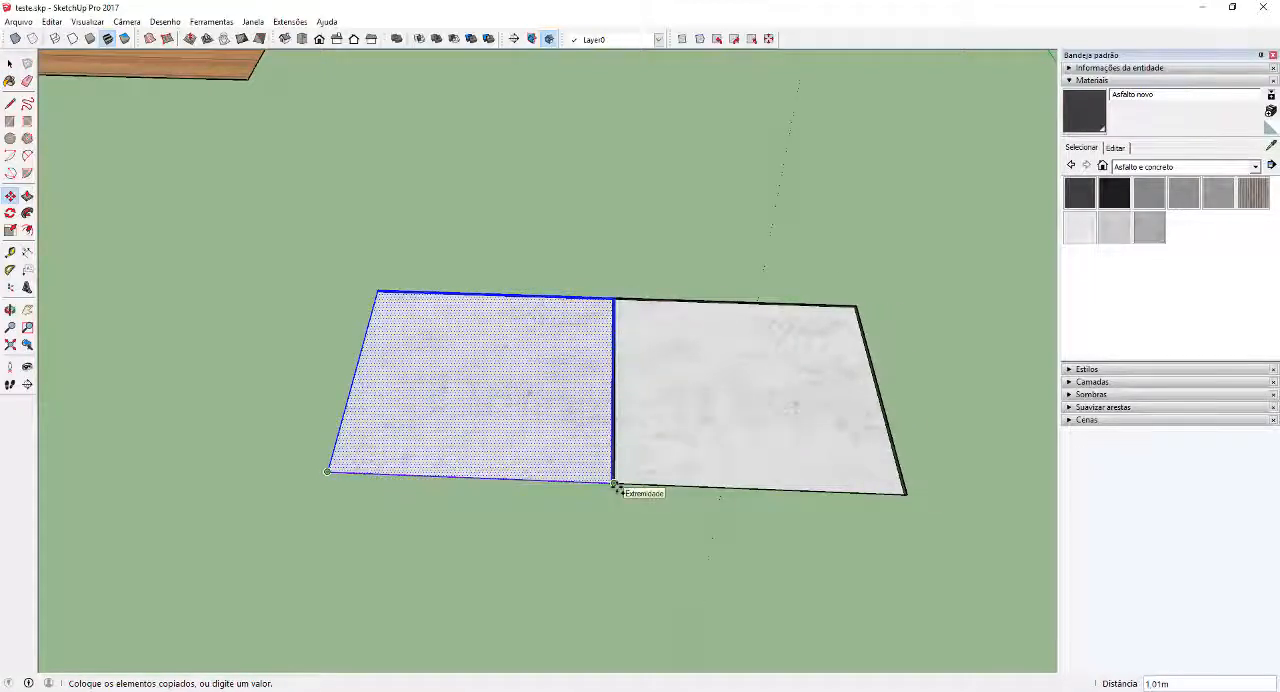
pyautogui.click(614, 485)
pyautogui.write('x4')
pyautogui.press('Return')
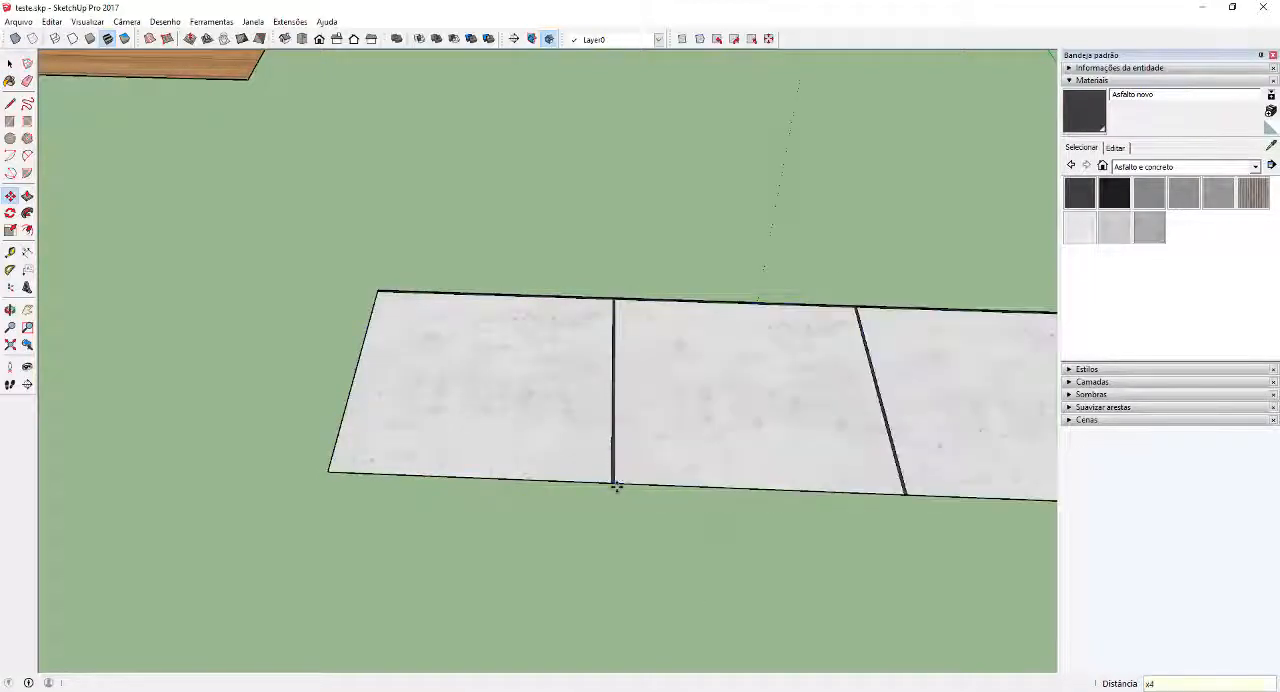
# Select the whole row of five concrete tiles and copy it edge to edge to form a second row
pyautogui.scroll(-5, 620, 484)
pyautogui.moveTo(506, 449); pyautogui.dragTo(907, 531, button='middle')
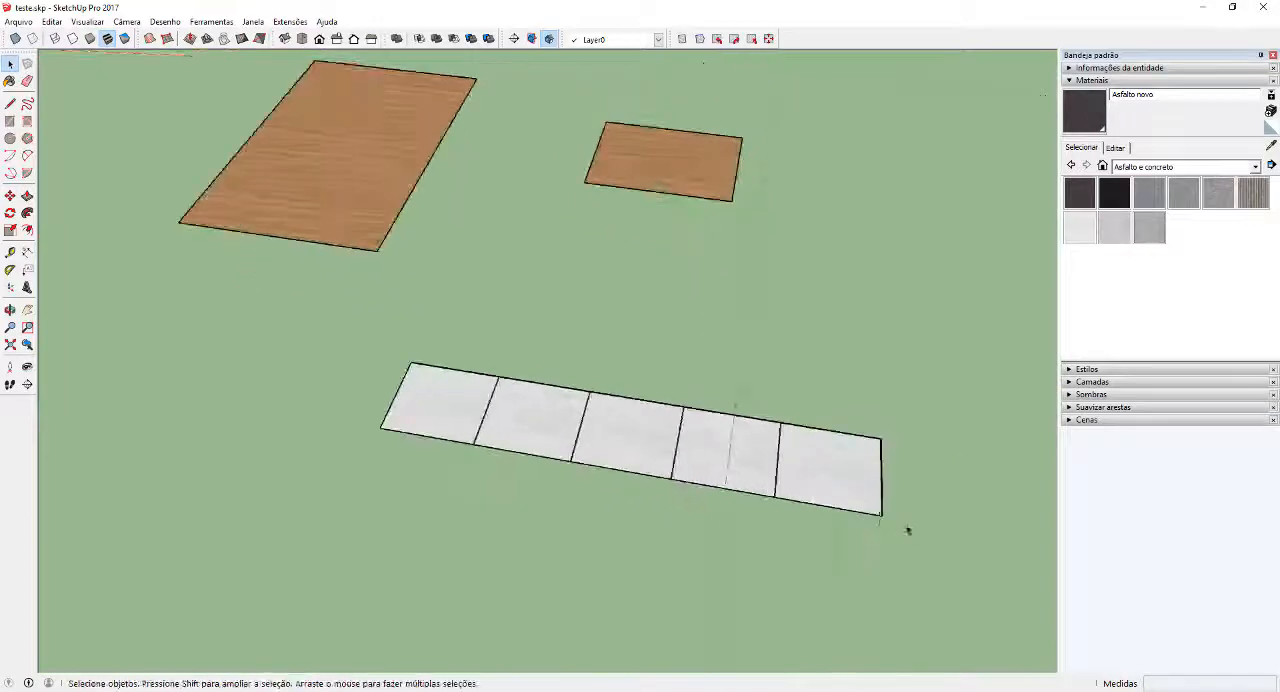
pyautogui.moveTo(352, 365); pyautogui.dragTo(352, 365)
pyautogui.moveTo(352, 365); pyautogui.dragTo(531, 460, button='middle')
pyautogui.press('m')
pyautogui.scroll(2, 583, 572)
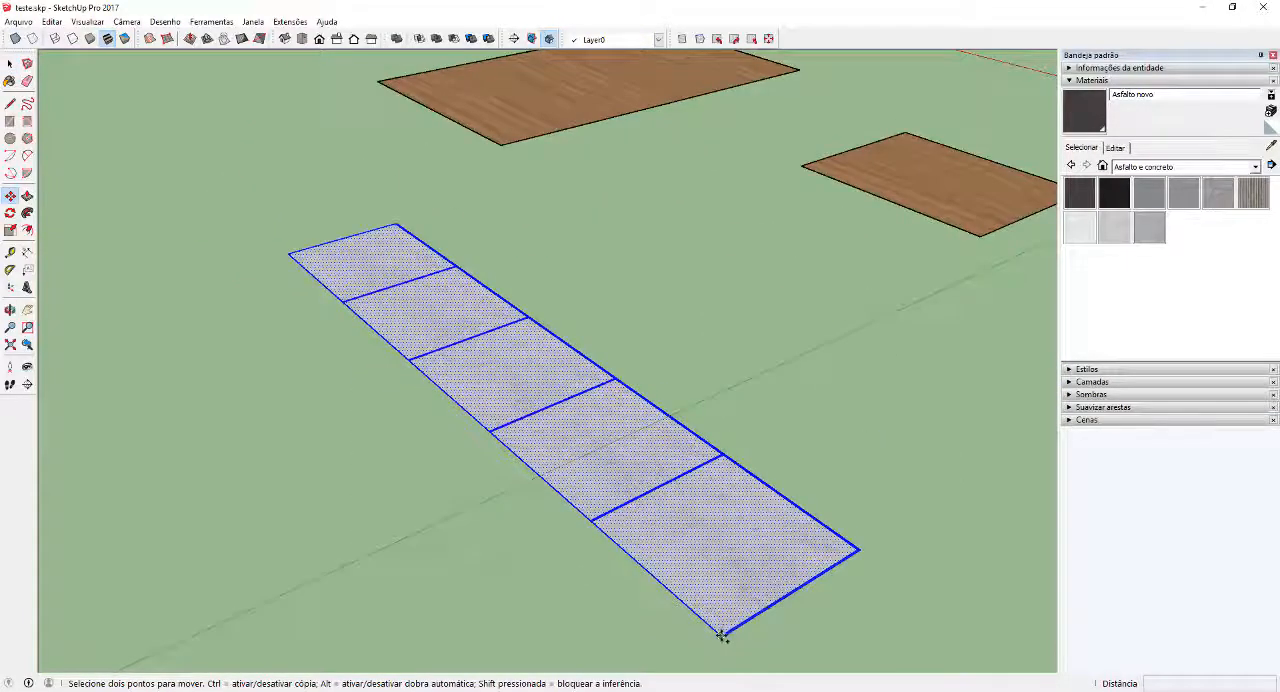
pyautogui.scroll(4, 727, 640)
pyautogui.click(713, 631)
pyautogui.keyDown('shift'); pyautogui.moveTo(985, 368); pyautogui.dragTo(877, 409, button='middle'); pyautogui.keyUp('shift')
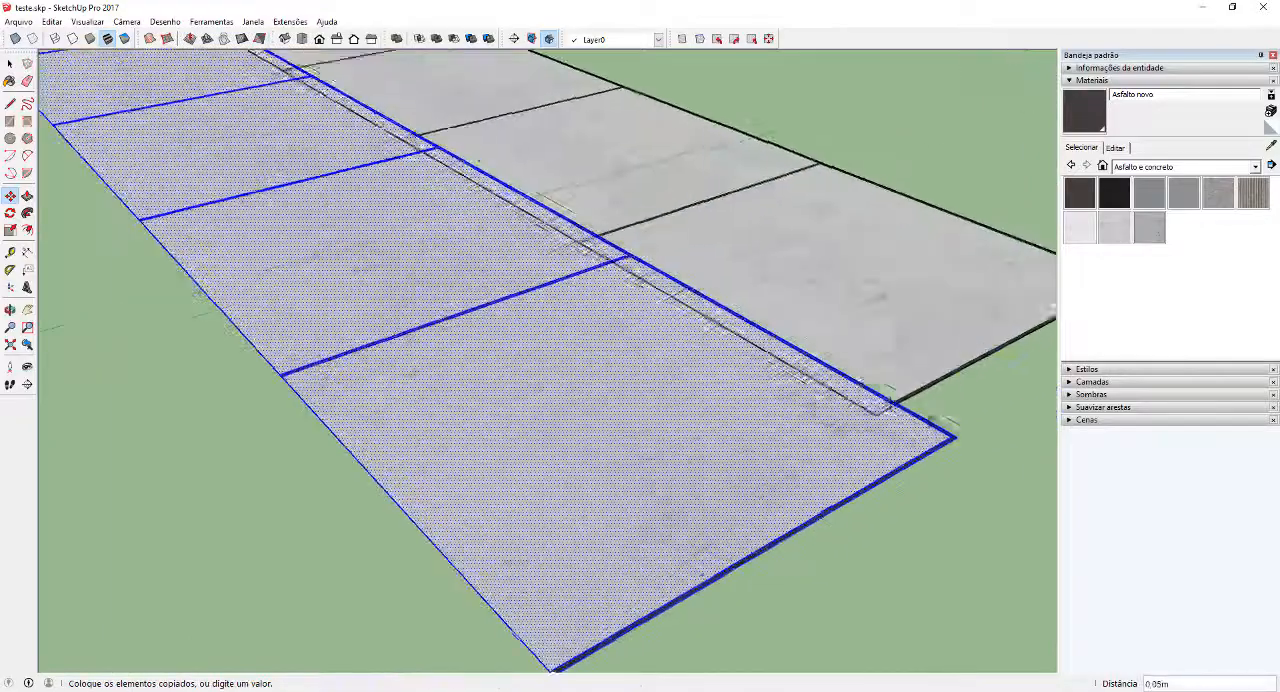
pyautogui.click(951, 437)
pyautogui.press('space')
# Select the ten concrete tile faces without their joints and randomize their texture positions to avoid a repeating pattern
pyautogui.scroll(-8, 463, 526)
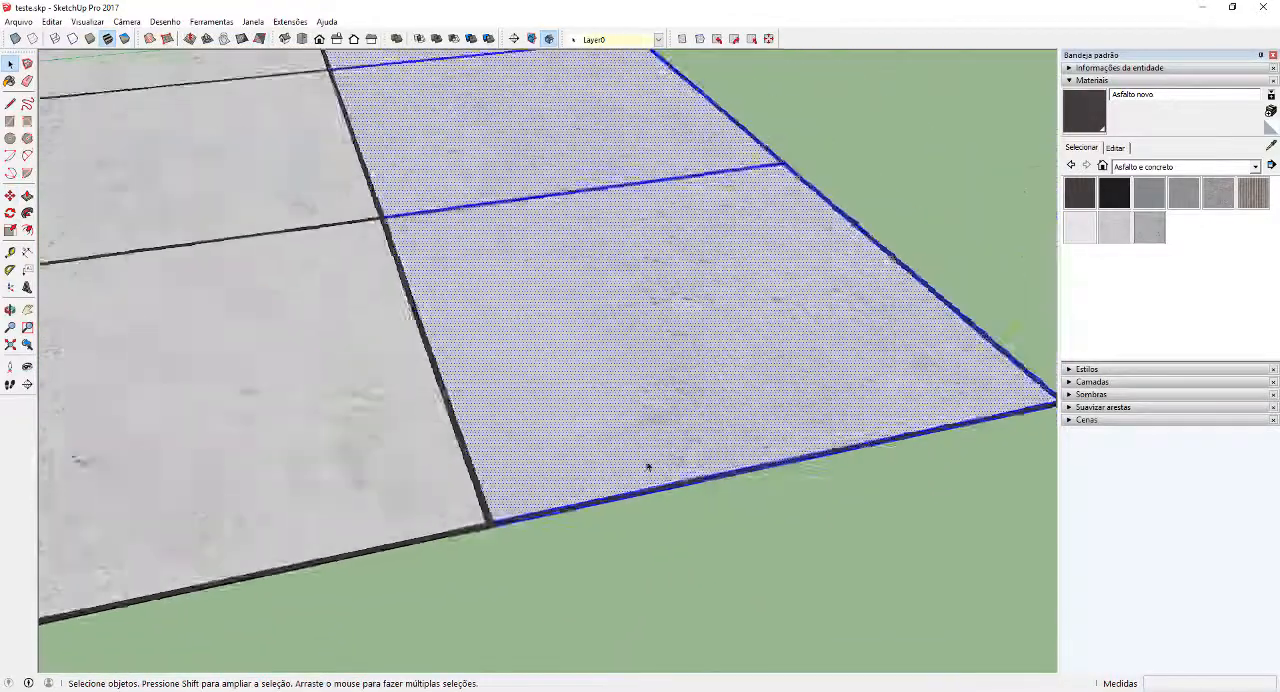
pyautogui.moveTo(443, 438); pyautogui.dragTo(863, 460, button='middle')
pyautogui.scroll(-3, 863, 460)
pyautogui.scroll(2, 543, 346)
pyautogui.moveTo(543, 346); pyautogui.dragTo(814, 363, button='middle')
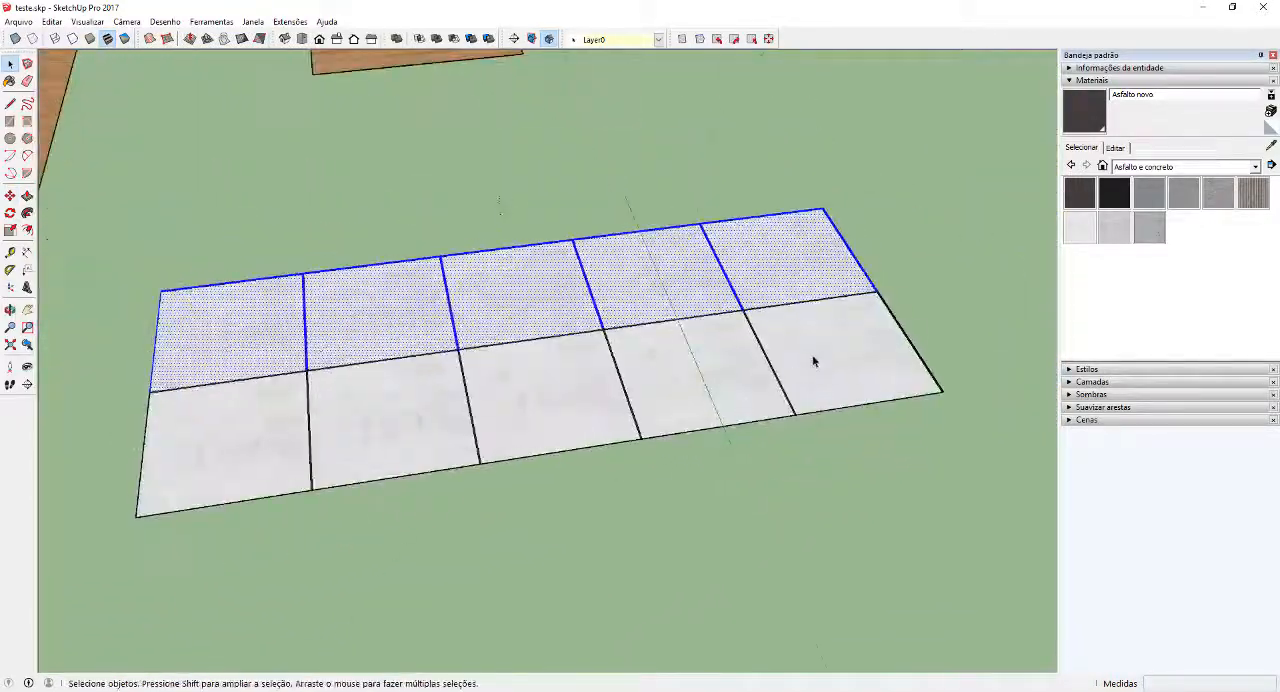
pyautogui.click(813, 363)
pyautogui.keyDown('shift'); pyautogui.click(713, 377); pyautogui.keyUp('shift')
pyautogui.keyDown('shift'); pyautogui.click(790, 258); pyautogui.keyUp('shift')
pyautogui.keyDown('shift'); pyautogui.click(666, 291); pyautogui.keyUp('shift')
pyautogui.keyDown('shift'); pyautogui.click(571, 309); pyautogui.keyUp('shift')
pyautogui.keyDown('shift'); pyautogui.click(505, 398); pyautogui.keyUp('shift')
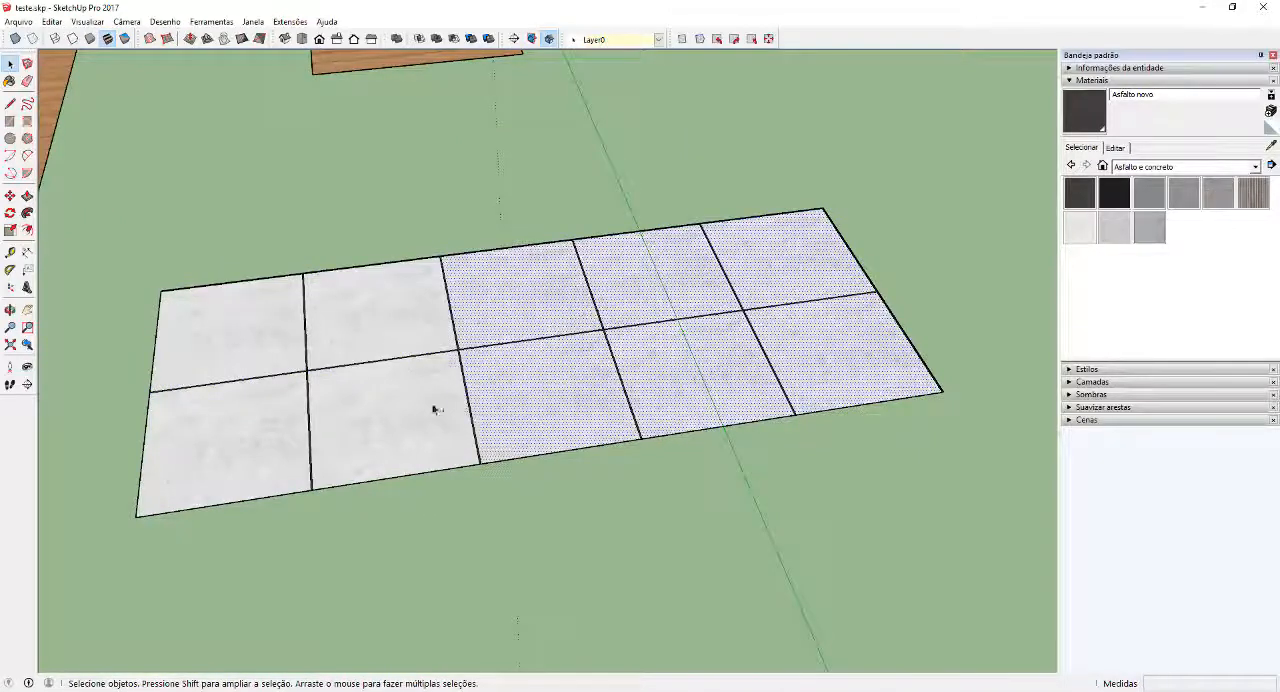
pyautogui.keyDown('shift'); pyautogui.click(434, 409); pyautogui.keyUp('shift')
pyautogui.keyDown('shift'); pyautogui.click(396, 320); pyautogui.keyUp('shift')
pyautogui.keyDown('shift'); pyautogui.click(234, 358); pyautogui.keyUp('shift')
pyautogui.keyDown('shift'); pyautogui.click(225, 445); pyautogui.keyUp('shift')
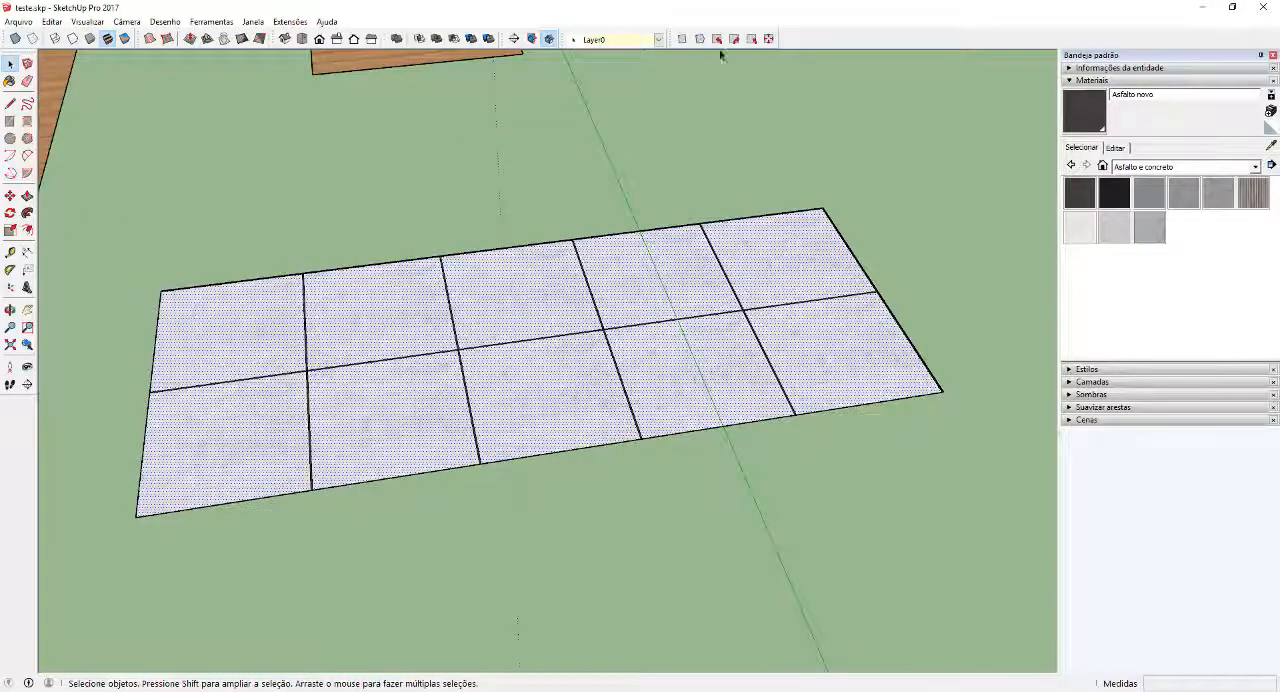
pyautogui.click(769, 40)
pyautogui.click(902, 523)
# Select the whole two-row tile block and combine its textures into one, erasing the interior edges
pyautogui.scroll(-5, 902, 523)
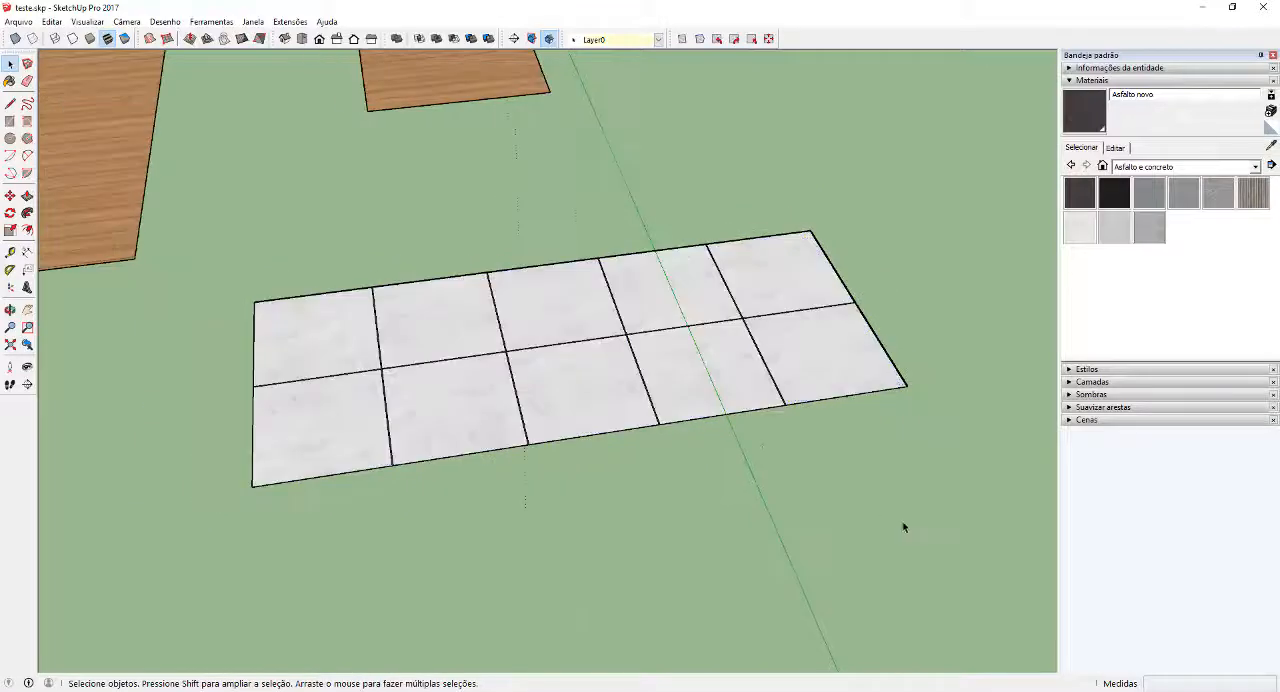
pyautogui.moveTo(851, 466); pyautogui.dragTo(866, 486, button='middle')
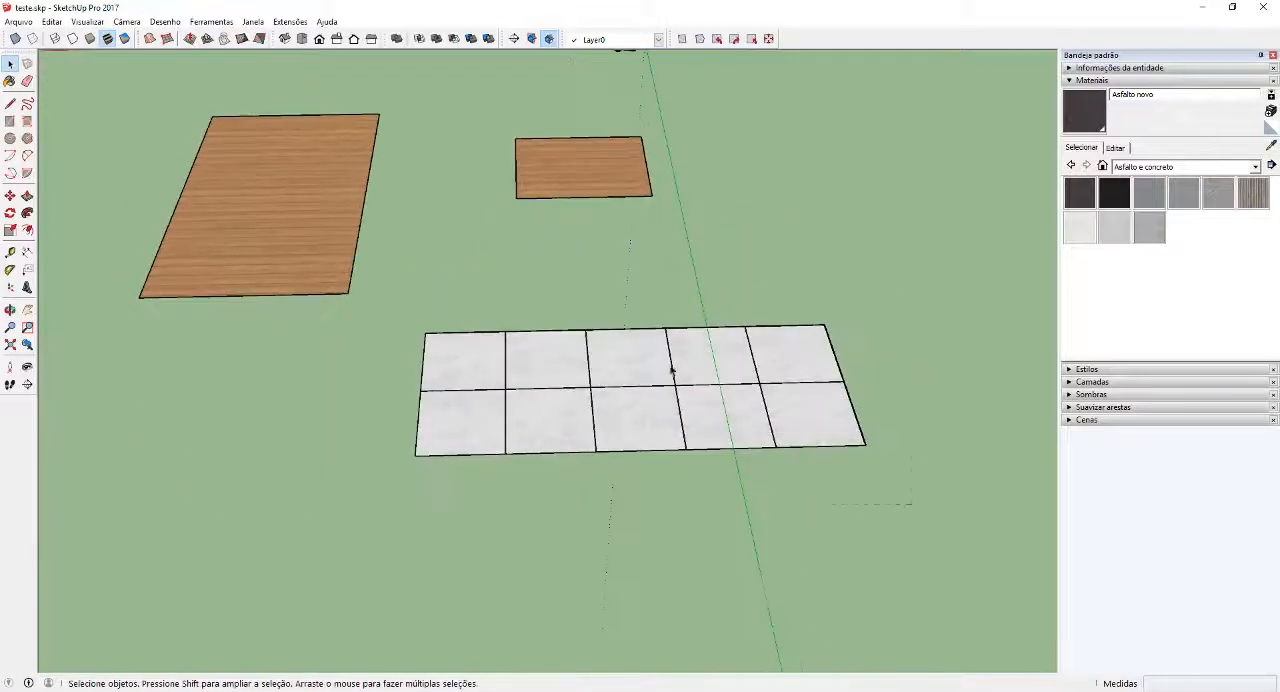
pyautogui.moveTo(405, 302); pyautogui.dragTo(408, 304)
pyautogui.rightClick(569, 373)
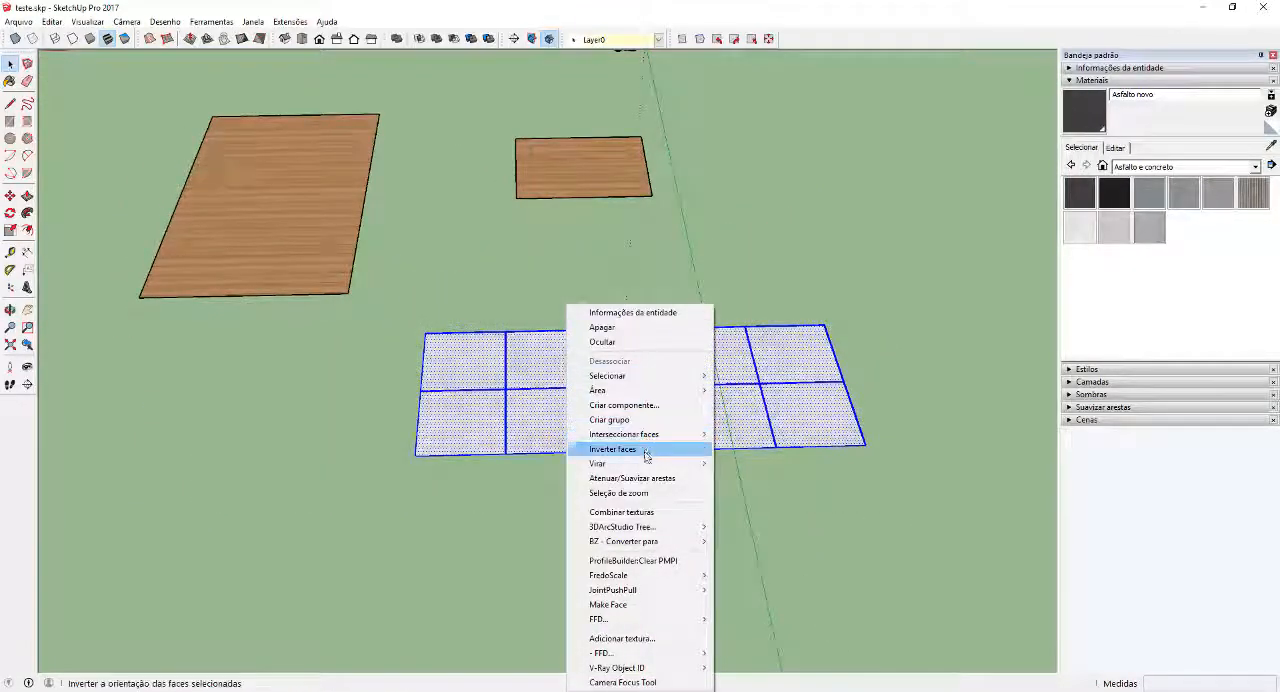
pyautogui.click(628, 512)
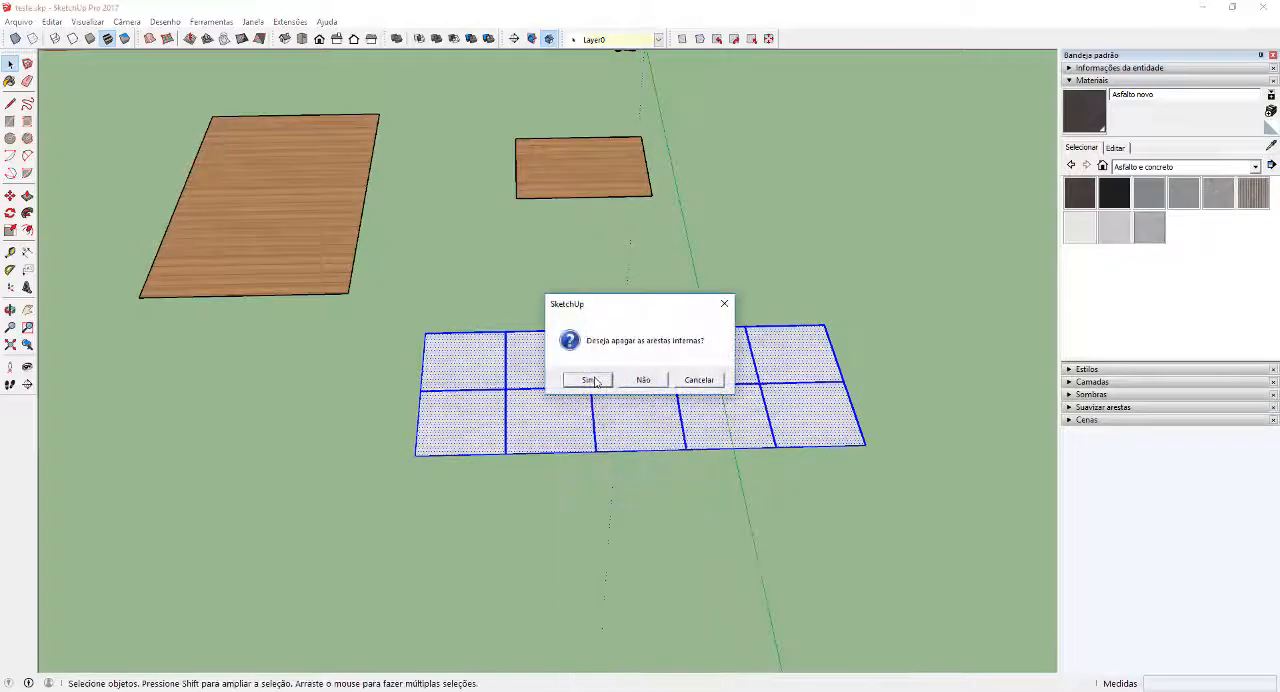
pyautogui.click(594, 381)
pyautogui.click(629, 317)
# Examine the joint lines and their intersections on the combined concrete tile texture up close
pyautogui.scroll(3, 620, 340)
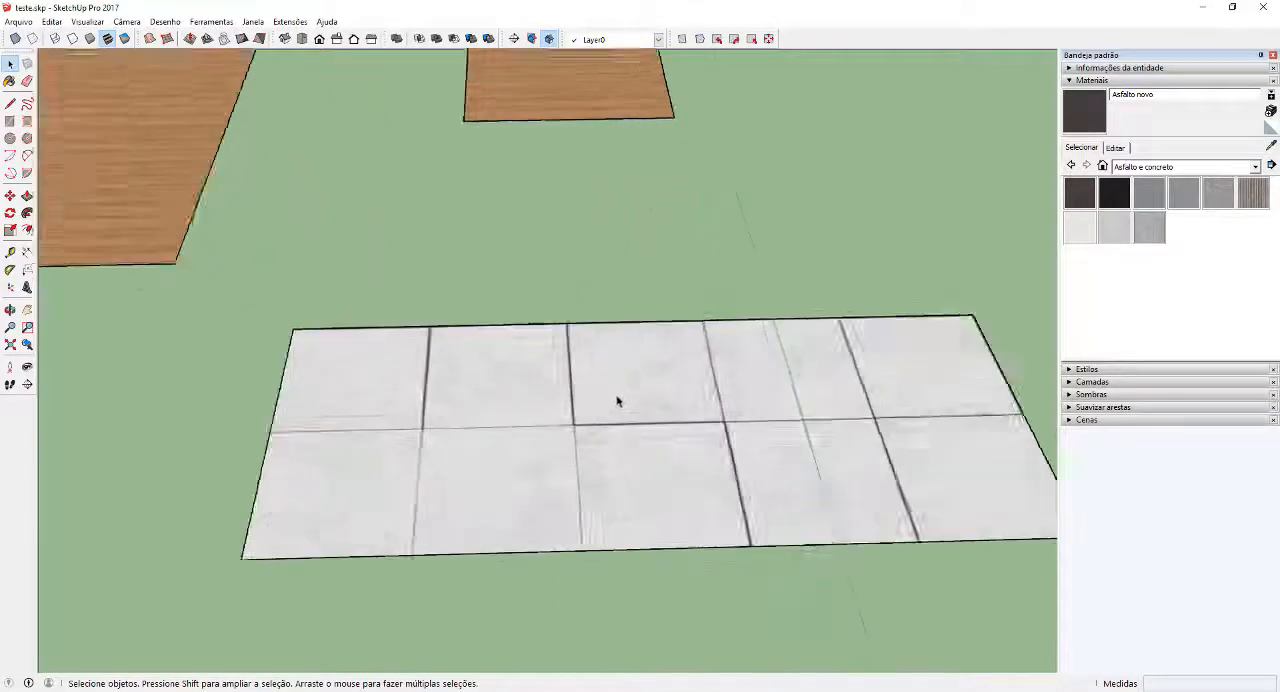
pyautogui.scroll(4, 814, 431)
pyautogui.moveTo(814, 431); pyautogui.dragTo(220, 400, button='middle')
pyautogui.scroll(-4, 611, 263)
pyautogui.scroll(5, 536, 182)
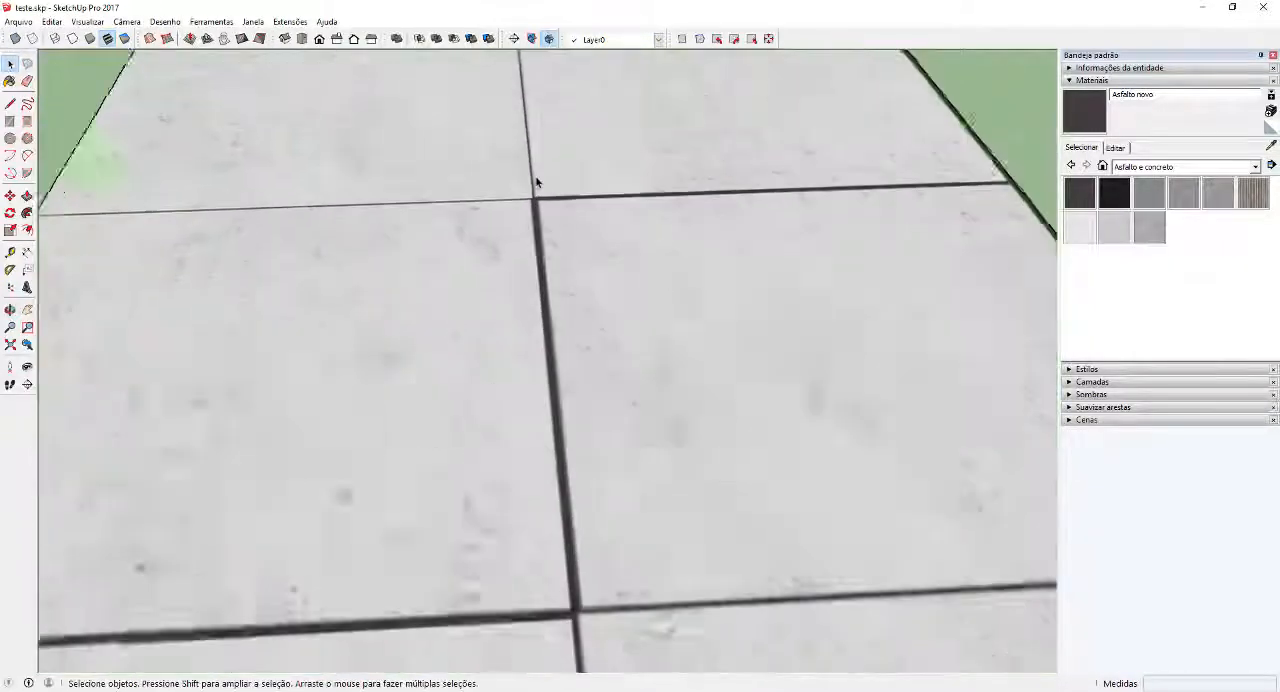
pyautogui.scroll(4, 536, 182)
pyautogui.moveTo(494, 197); pyautogui.dragTo(714, 263, button='middle')
pyautogui.scroll(-2, 714, 263)
pyautogui.scroll(4, 484, 268)
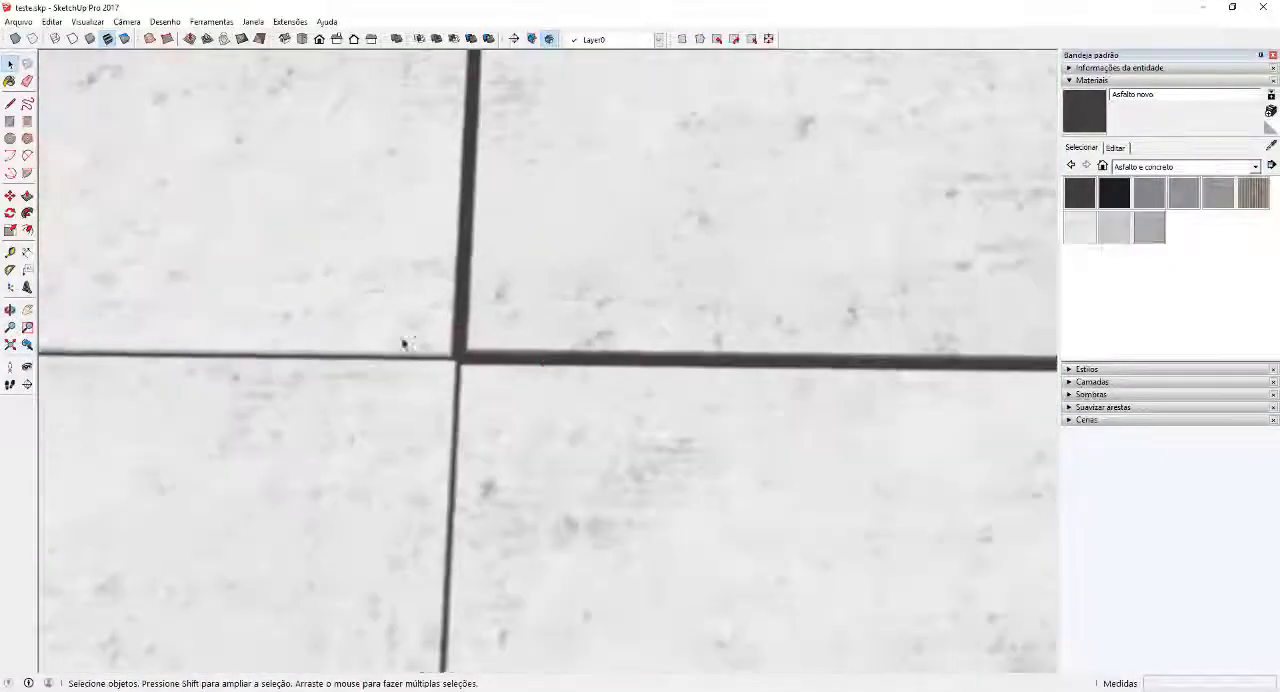
pyautogui.moveTo(404, 344); pyautogui.dragTo(487, 370, button='middle')
pyautogui.scroll(-10, 583, 326)
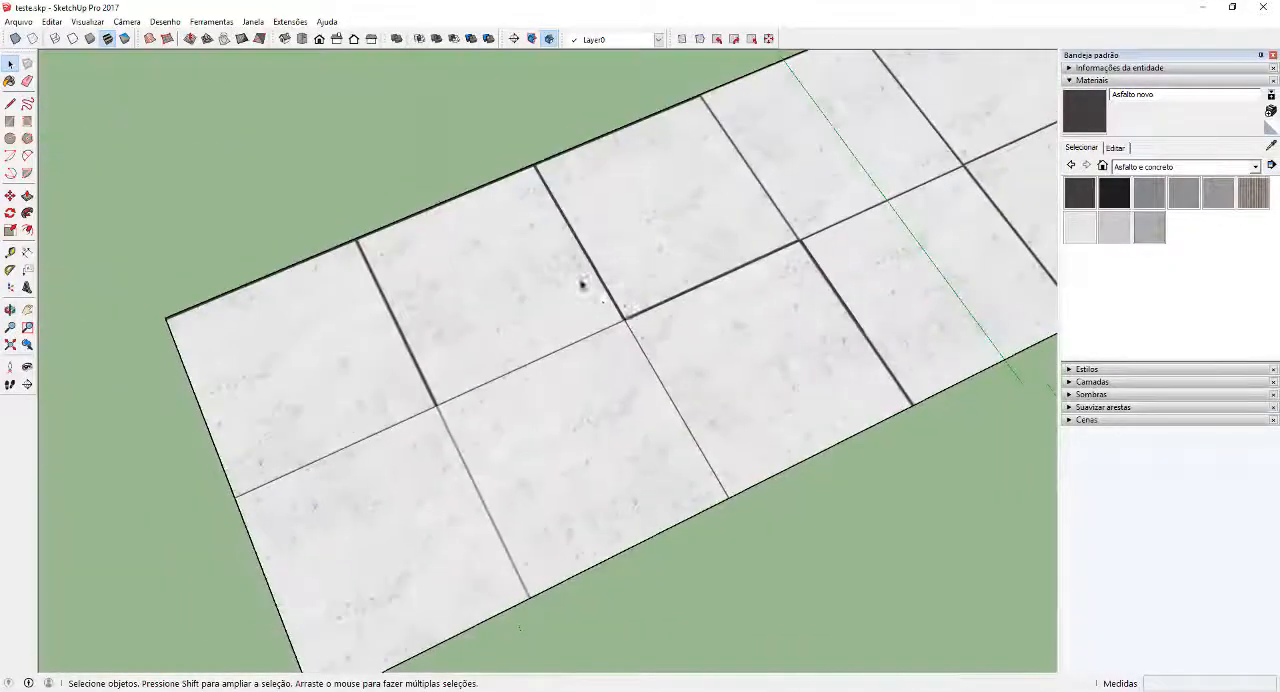
# Draw a large test rectangle on the ground beside the concrete tile block and reverse its face
pyautogui.scroll(-3, 640, 235)
pyautogui.press('r')
pyautogui.click(668, 412)
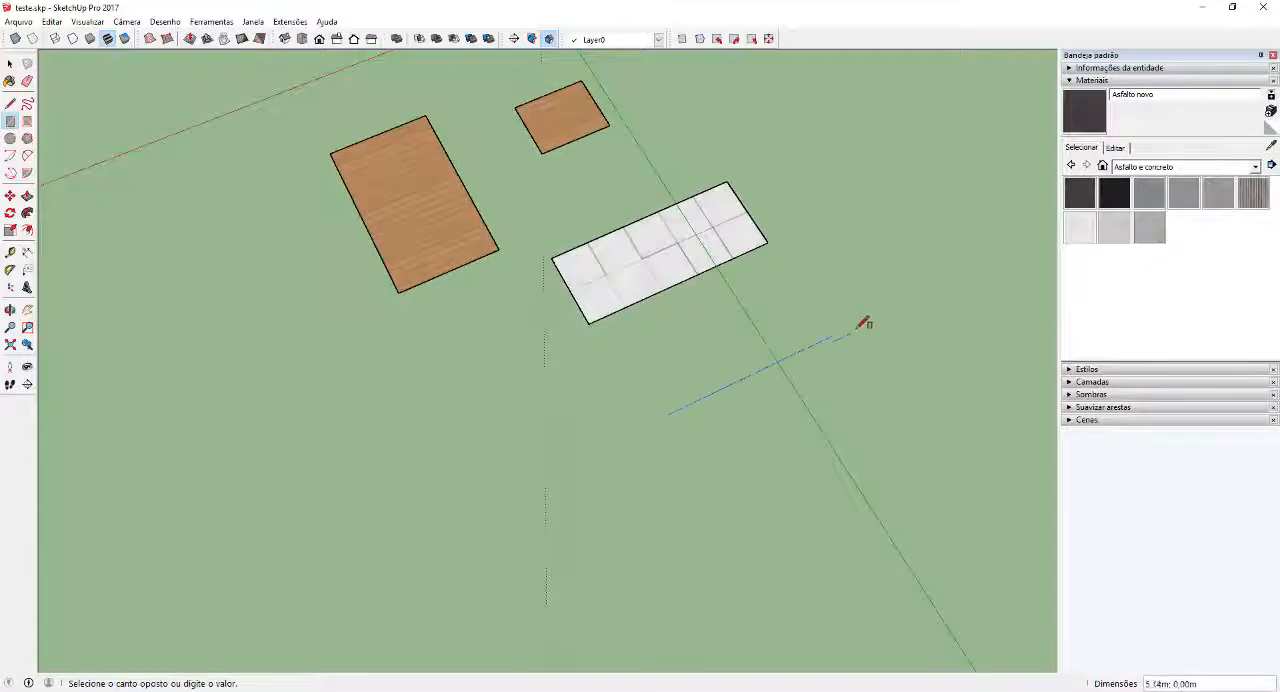
pyautogui.click(933, 480)
pyautogui.press('space')
pyautogui.rightClick(791, 437)
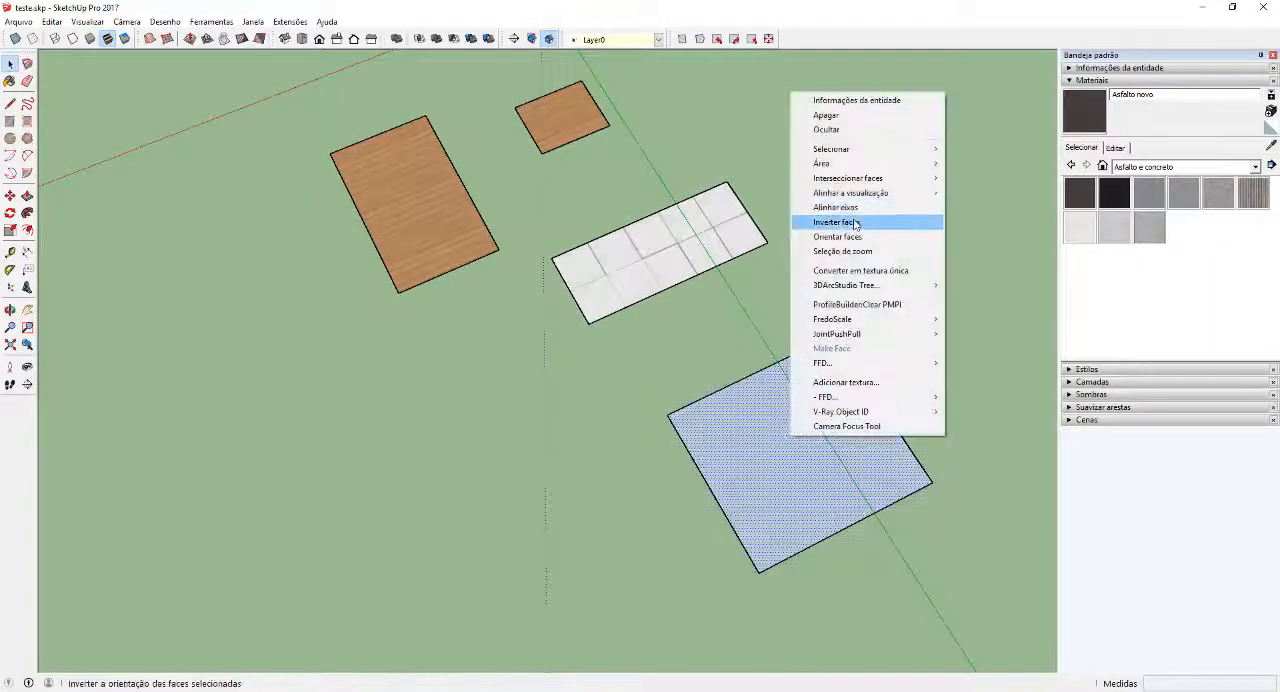
pyautogui.click(856, 223)
# Sample the combined concrete tile texture and paint the new test rectangle with it
pyautogui.scroll(2, 884, 362)
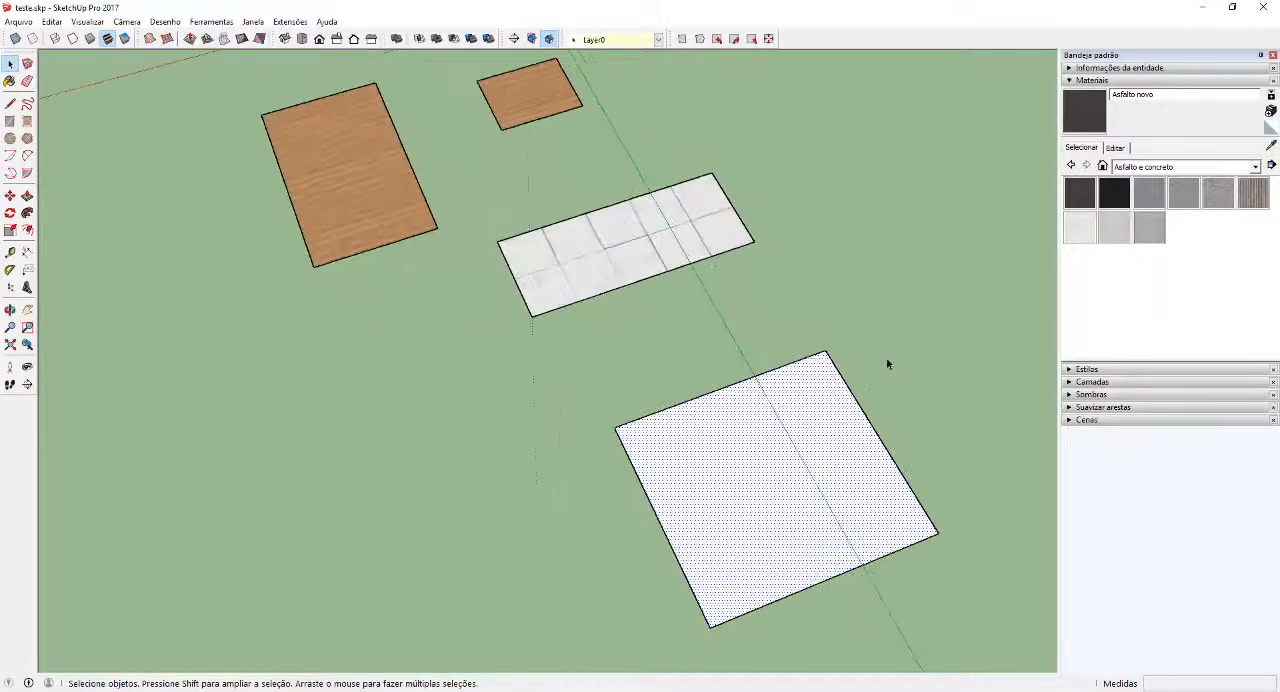
pyautogui.keyDown('alt'); pyautogui.click(637, 226); pyautogui.keyUp('alt')
pyautogui.click(803, 429)
pyautogui.scroll(-2, 894, 466)
pyautogui.press('space')
# Examine how the concrete tile texture repeats across the painted test rectangle
pyautogui.scroll(3, 886, 466)
pyautogui.moveTo(886, 466); pyautogui.dragTo(250, 365, button='middle')
pyautogui.scroll(3, 646, 431)
pyautogui.moveTo(646, 431)
pyautogui.mouseDown(button='middle')
pyautogui.moveTo(586, 366)
pyautogui.moveTo(582, 342)
pyautogui.moveTo(641, 315)
pyautogui.moveTo(657, 383)
pyautogui.moveTo(631, 421)
pyautogui.mouseUp(button='middle')
pyautogui.scroll(2, 631, 417)
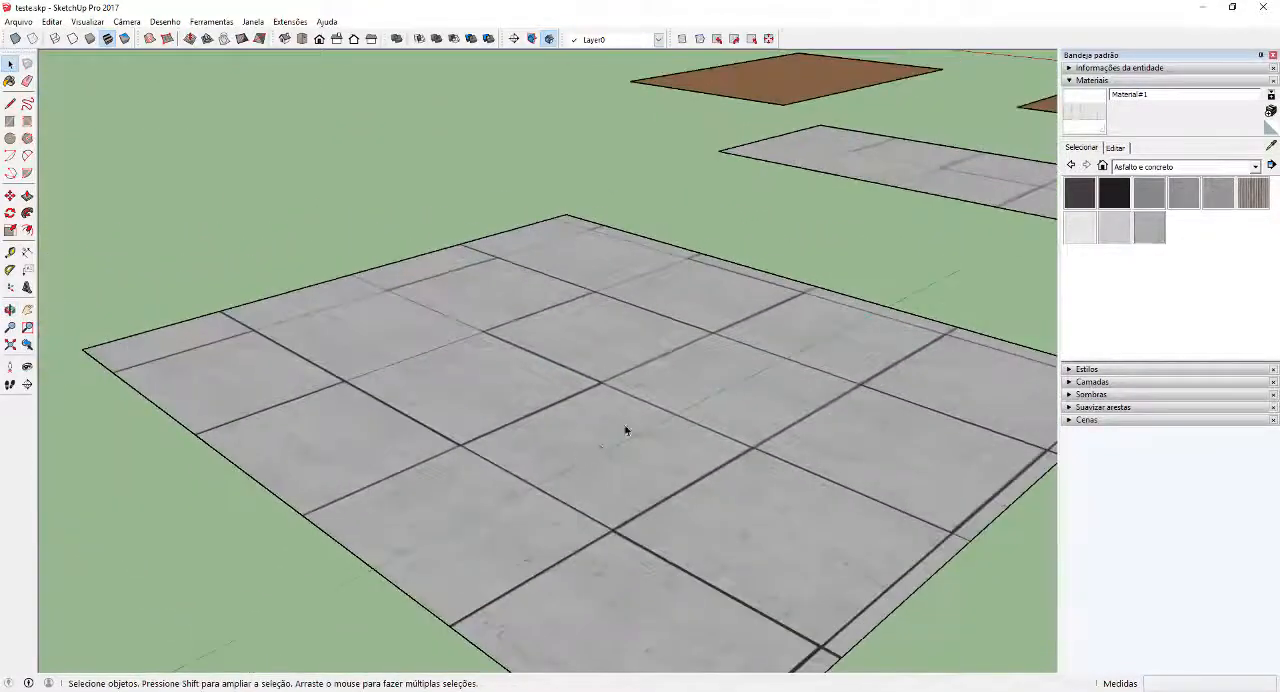
pyautogui.scroll(-1, 625, 431)
pyautogui.scroll(-4, 592, 447)
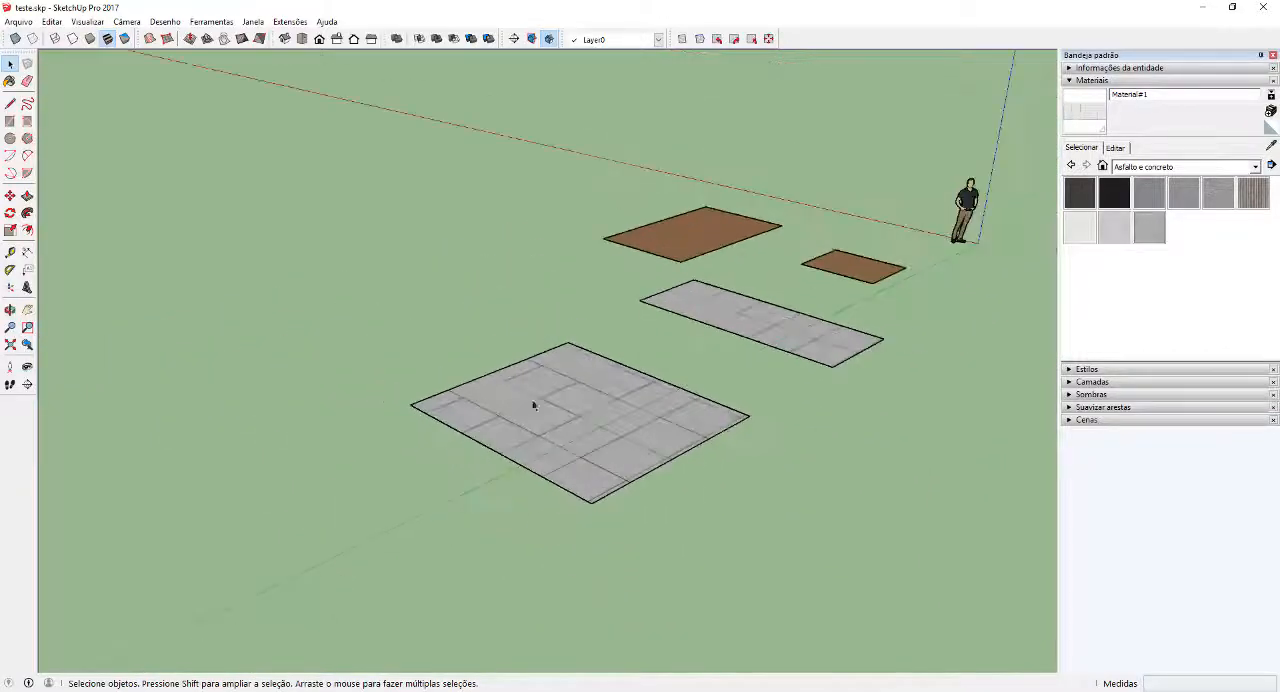
# Sample the wood plank material from the large wooden rectangle to make it the current material
pyautogui.moveTo(531, 399); pyautogui.dragTo(660, 430, button='middle')
pyautogui.scroll(2, 541, 156)
pyautogui.moveTo(540, 157); pyautogui.dragTo(657, 380, button='middle')
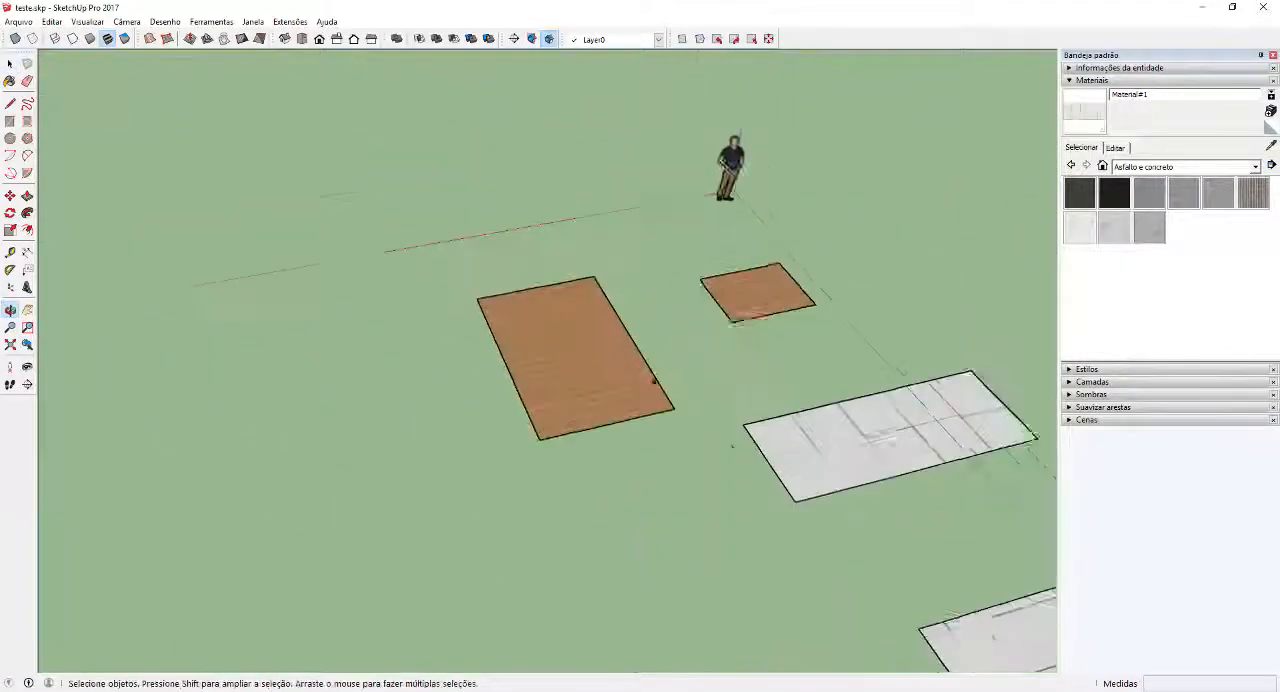
pyautogui.scroll(4, 676, 391)
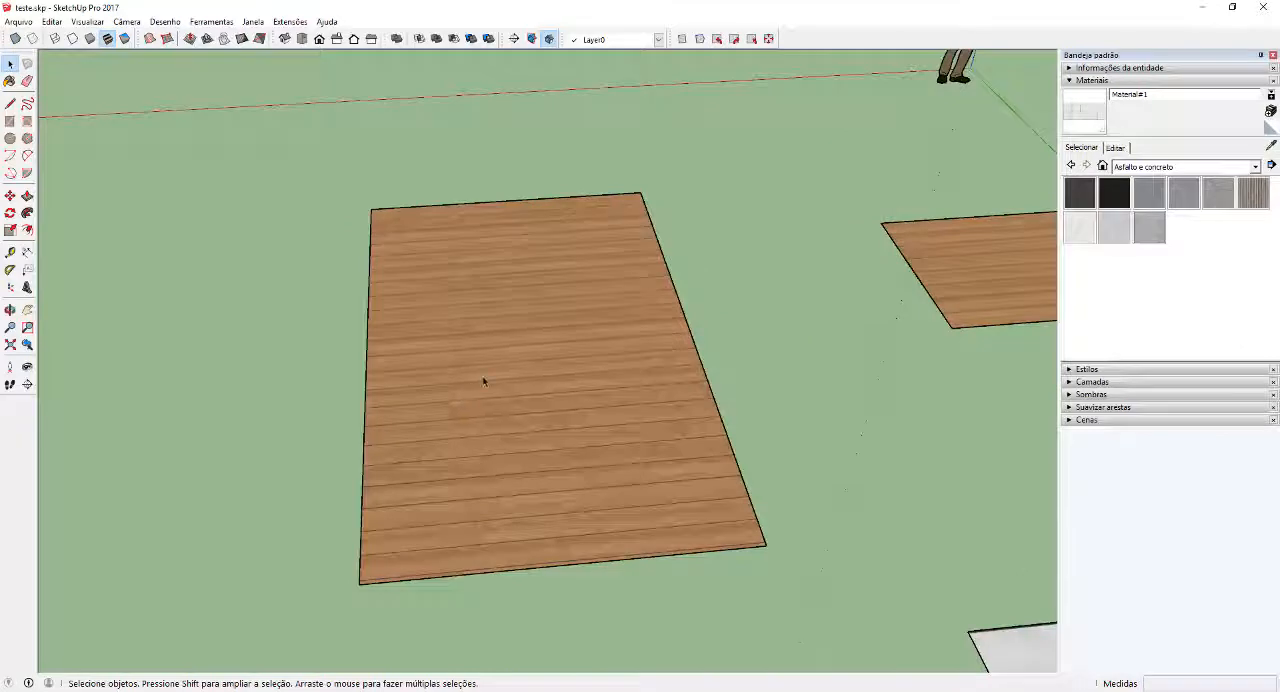
pyautogui.scroll(2, 490, 381)
pyautogui.scroll(-2, 497, 382)
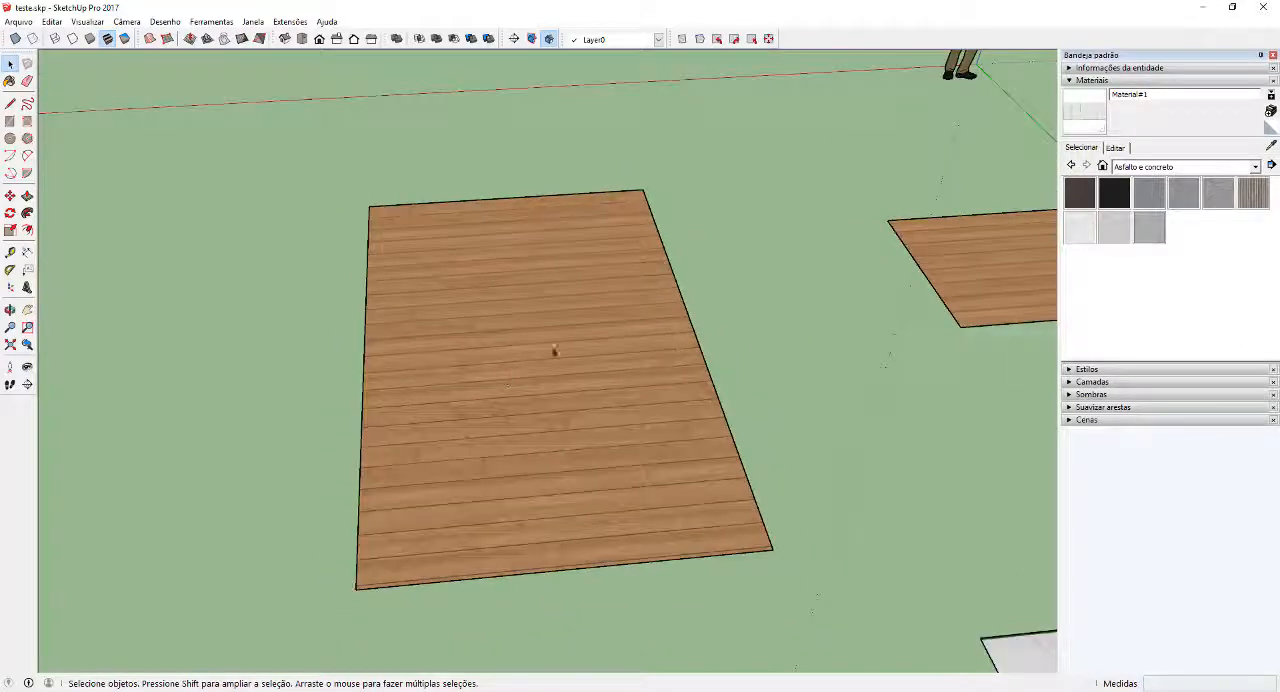
pyautogui.click(1270, 146)
pyautogui.click(584, 318)
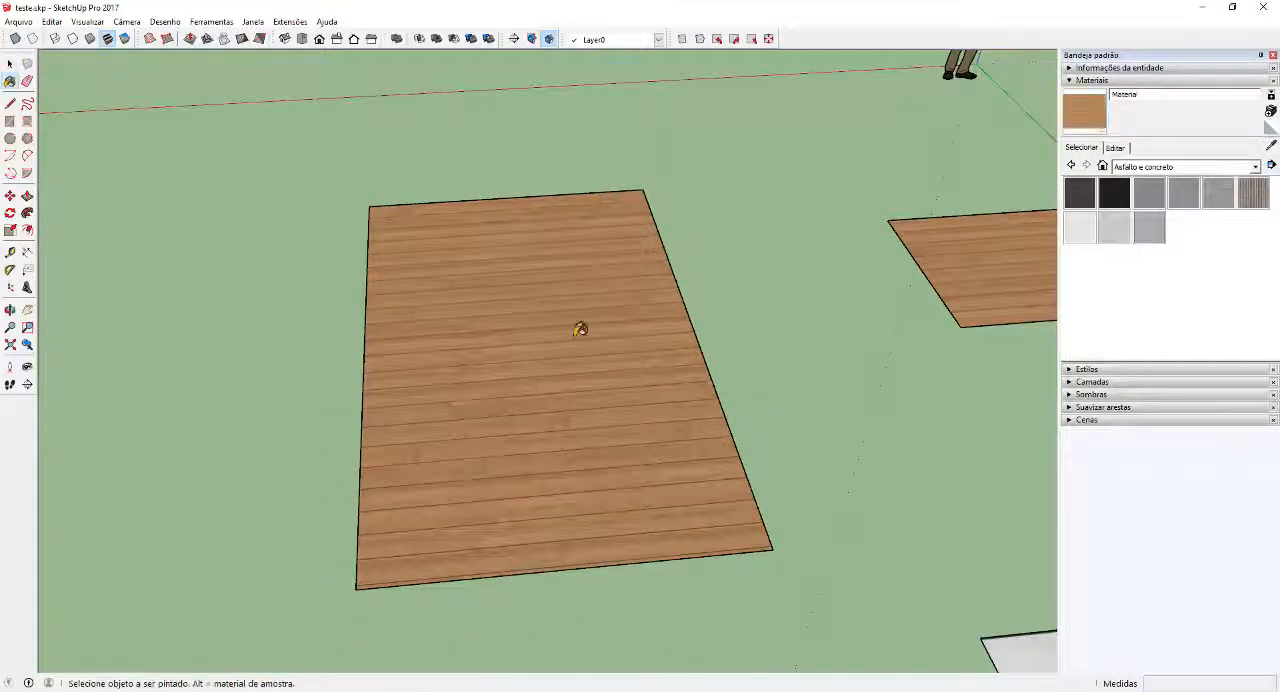
pyautogui.press('space')
pyautogui.moveTo(528, 310)
pyautogui.mouseDown(button='middle')
pyautogui.moveTo(732, 334)
pyautogui.moveTo(640, 344)
pyautogui.mouseUp(button='middle')
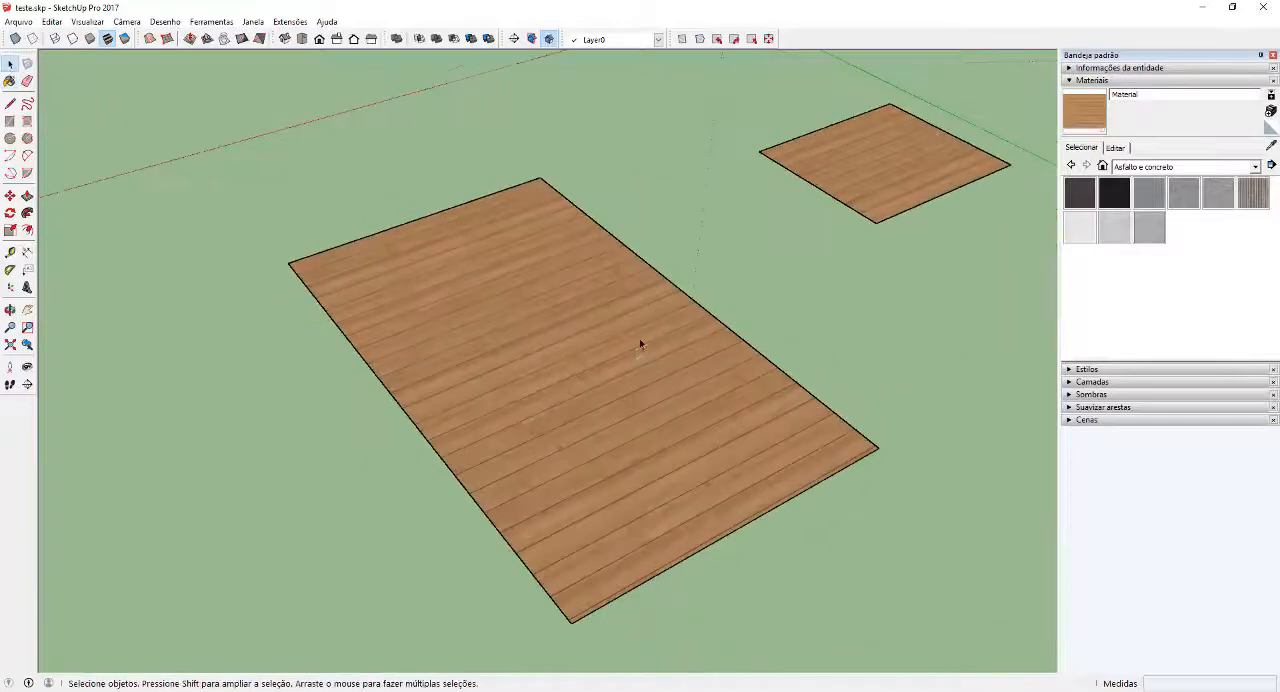
# Open the sampled wood material's texture image in the external image viewer
pyautogui.click(1116, 148)
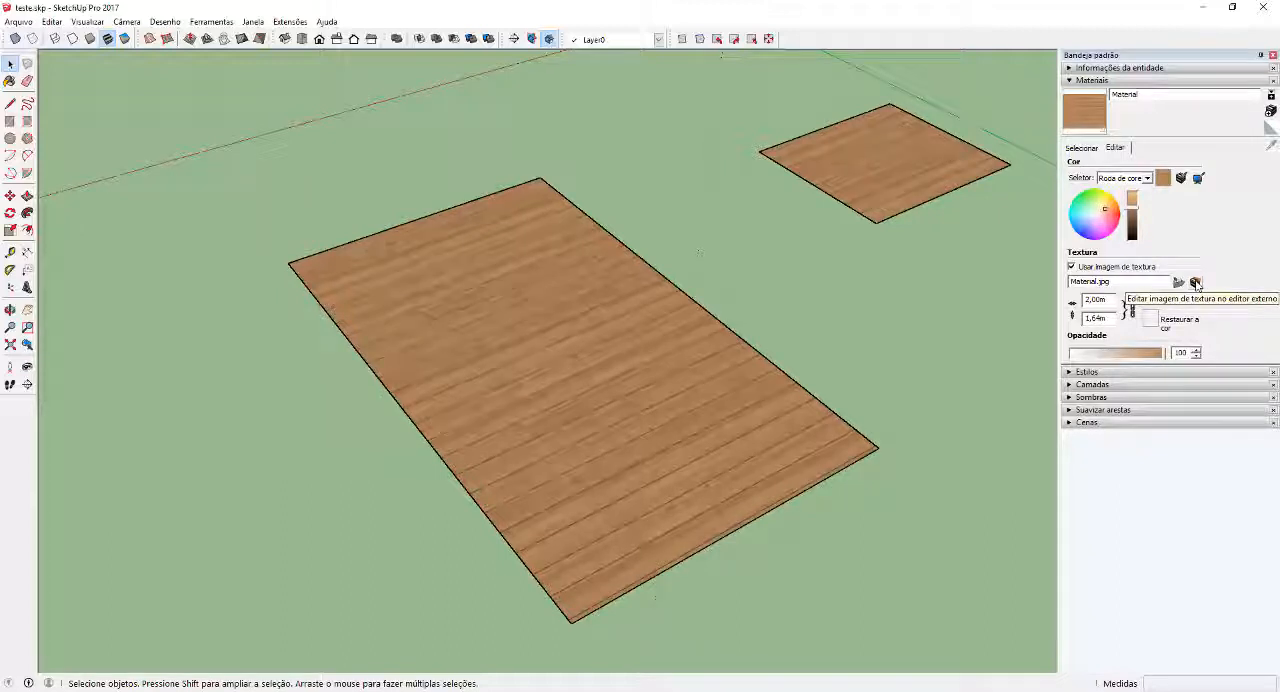
pyautogui.click(1195, 283)
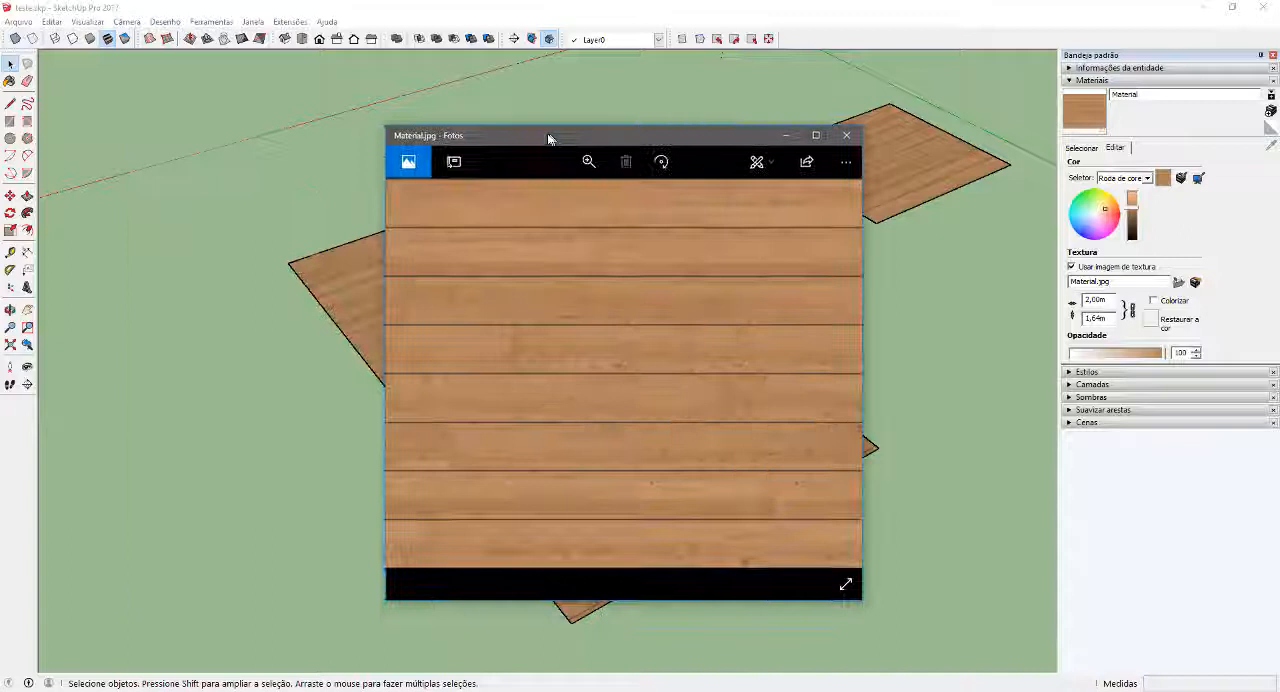
pyautogui.moveTo(301, 150); pyautogui.dragTo(551, 136)
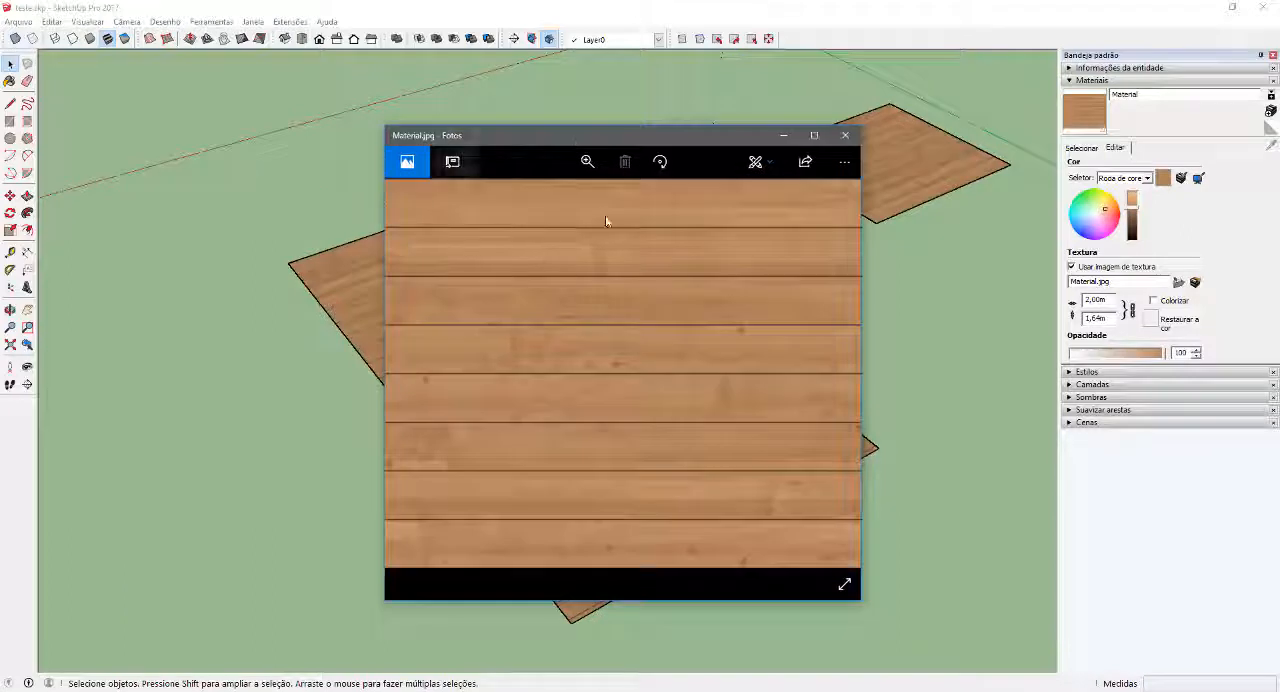
# Save a copy of the wood texture image as a JPG named "piso cozinha" in CURSO GRATUITO and close the image viewer
pyautogui.click(844, 164)
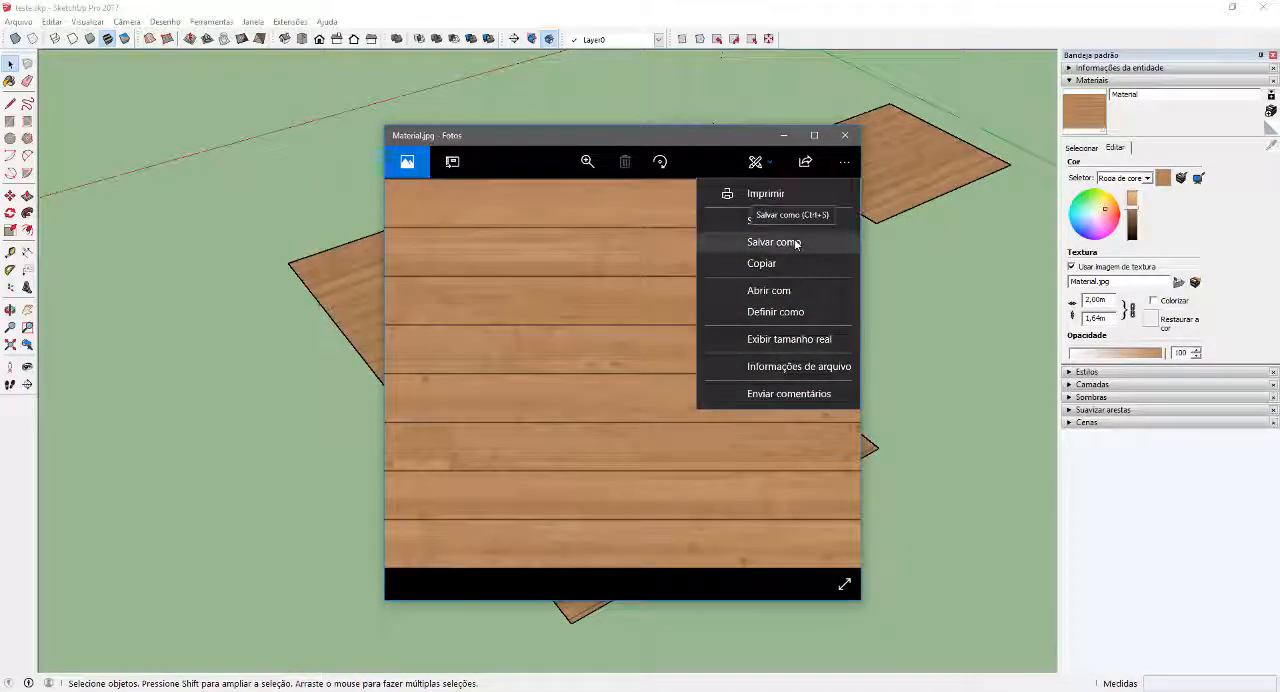
pyautogui.click(796, 243)
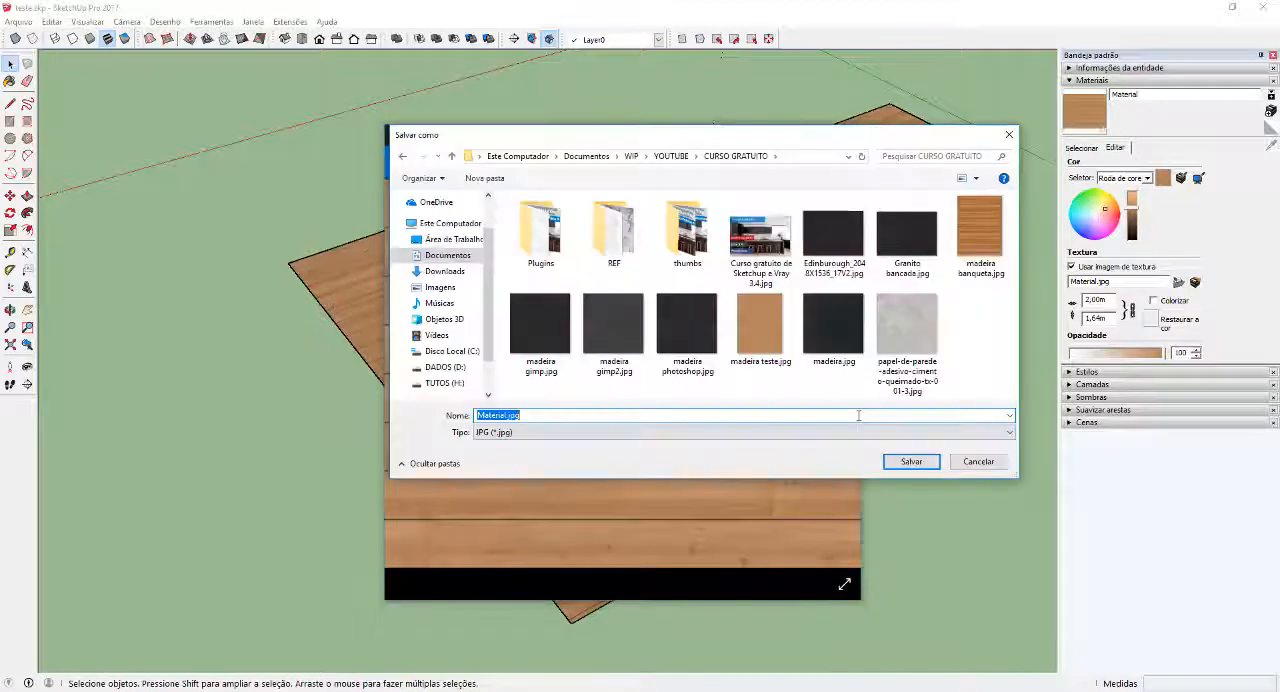
pyautogui.write('piso')
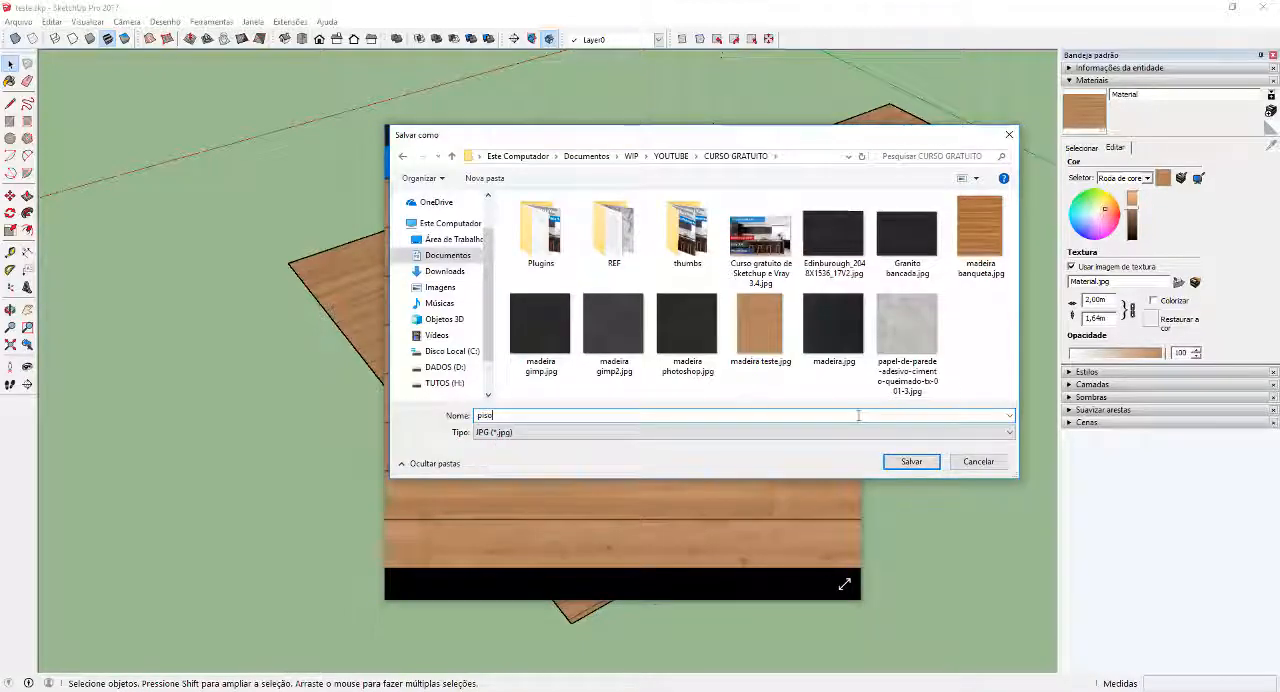
pyautogui.write(' cozinha')
pyautogui.press('Return')
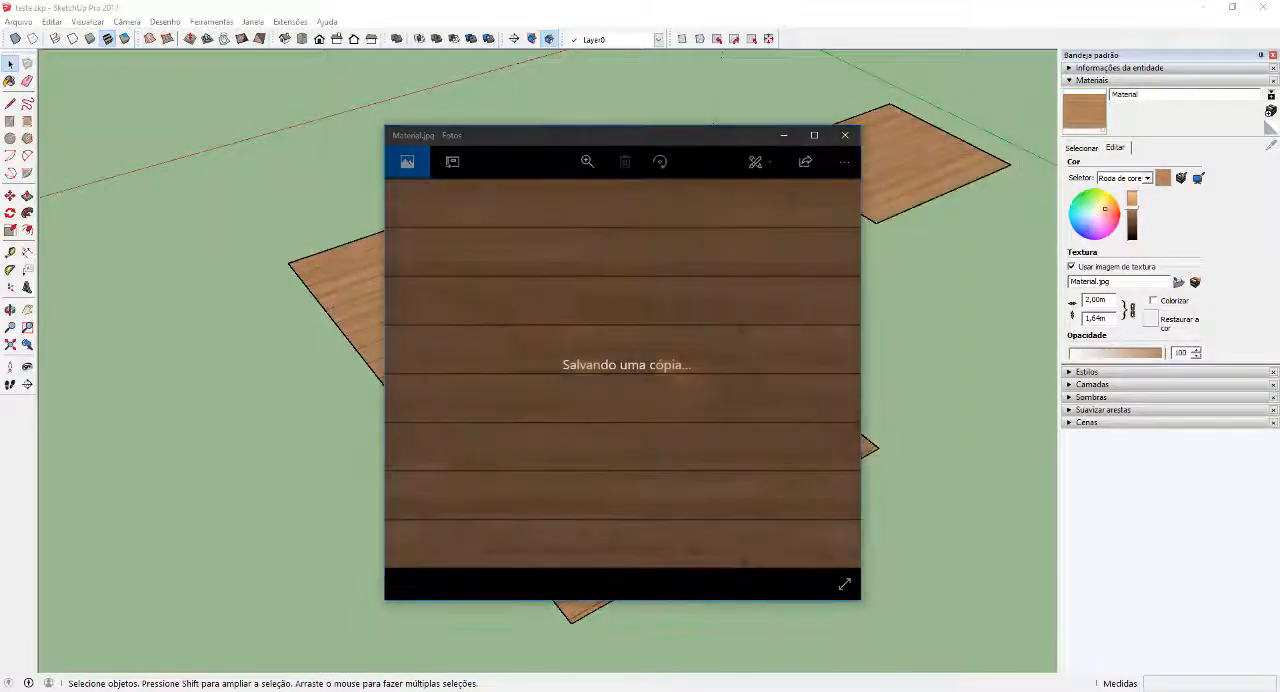
pyautogui.click(845, 135)
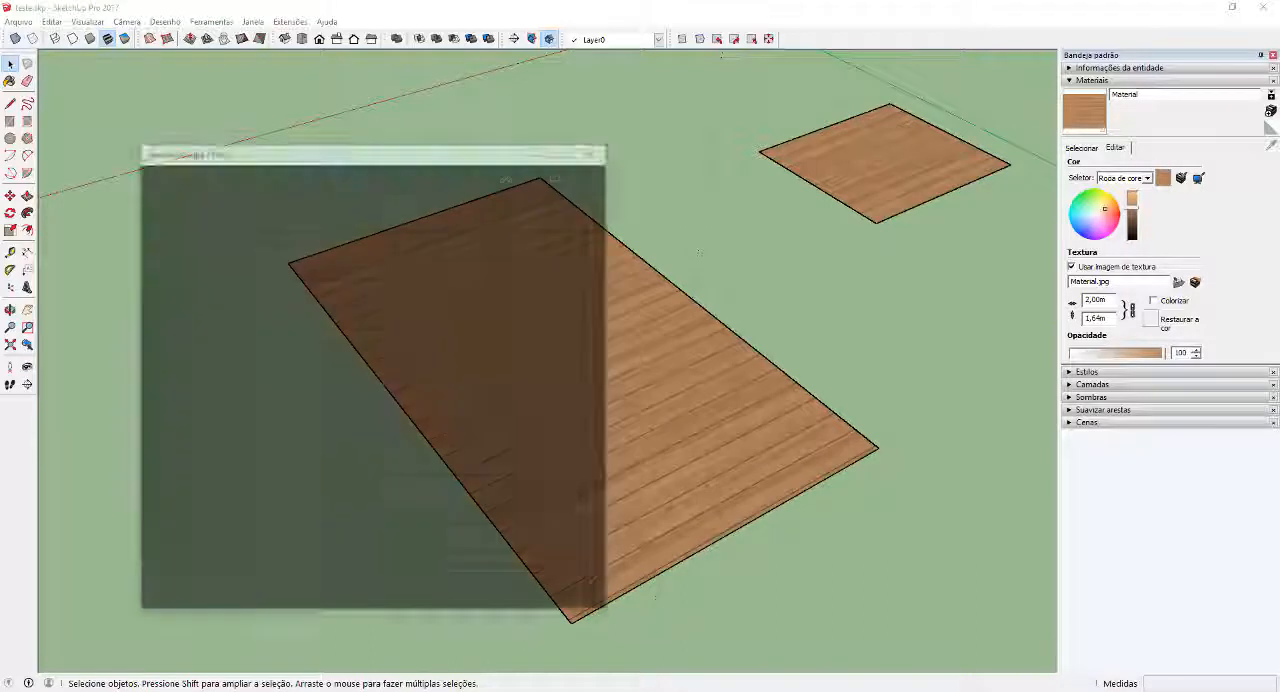
pyautogui.click(595, 152)
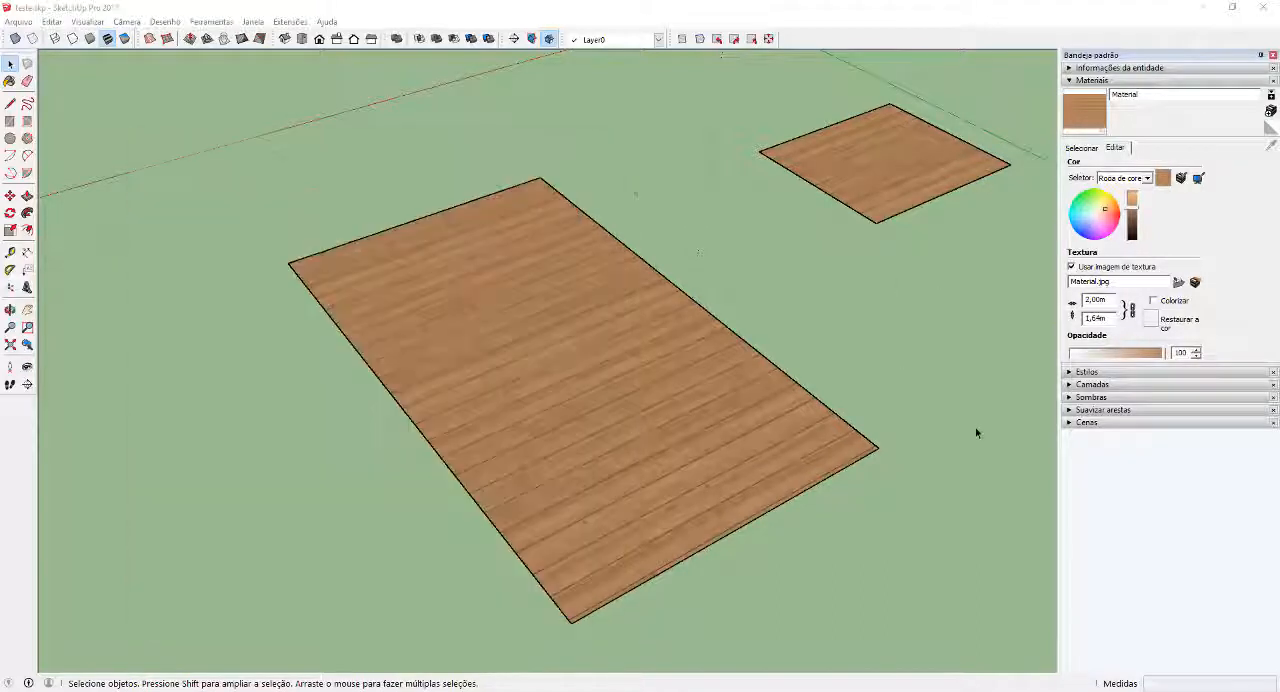
pyautogui.moveTo(977, 435)
pyautogui.mouseDown(button='middle')
pyautogui.moveTo(803, 431)
pyautogui.moveTo(768, 467)
pyautogui.moveTo(665, 388)
pyautogui.mouseUp(button='middle')
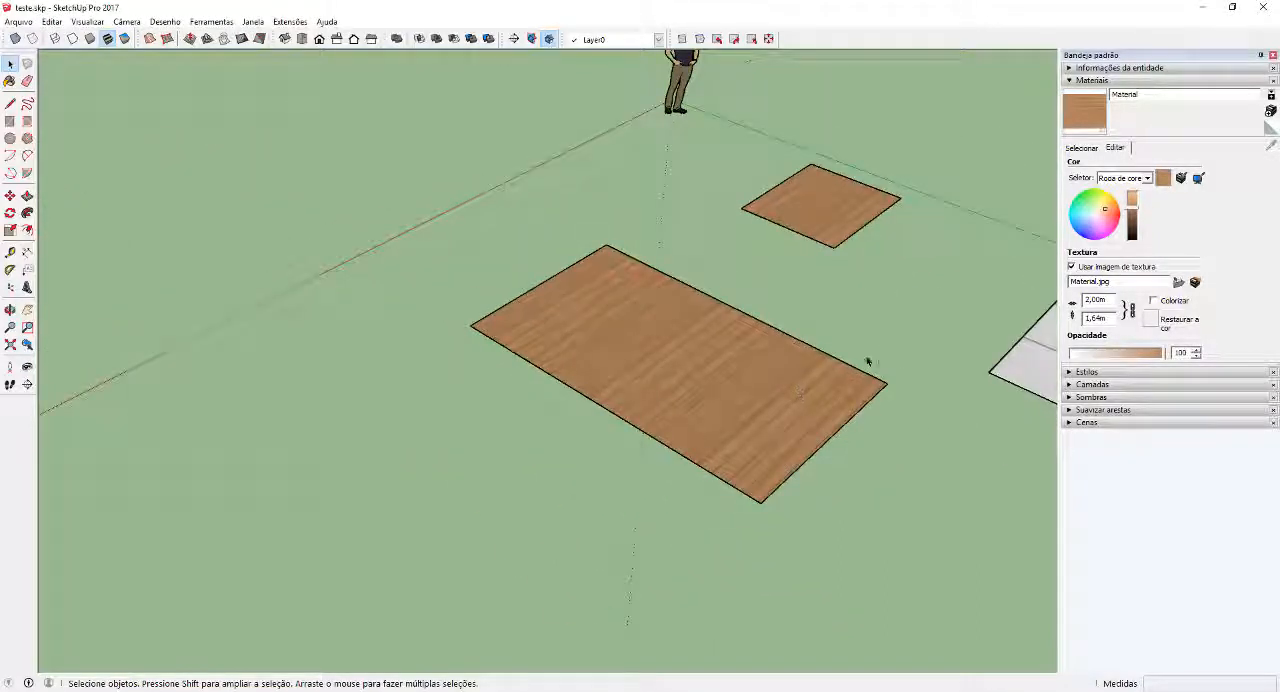
pyautogui.moveTo(866, 360); pyautogui.dragTo(663, 417, button='middle')
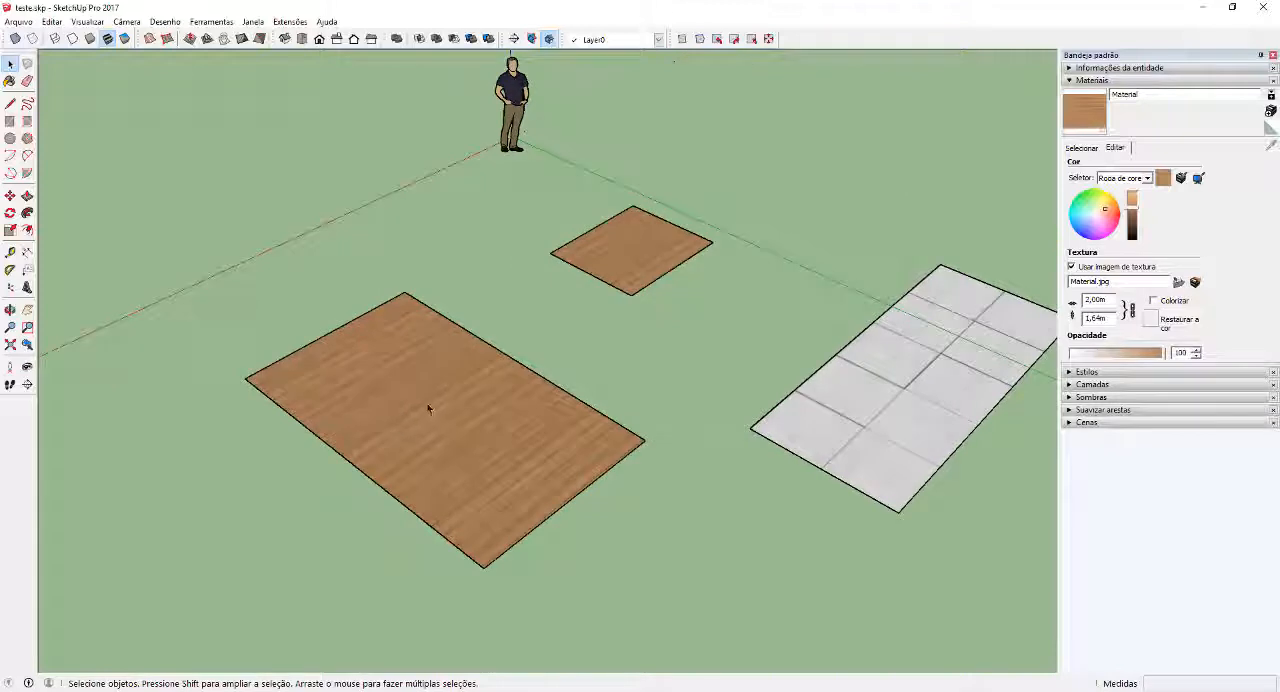